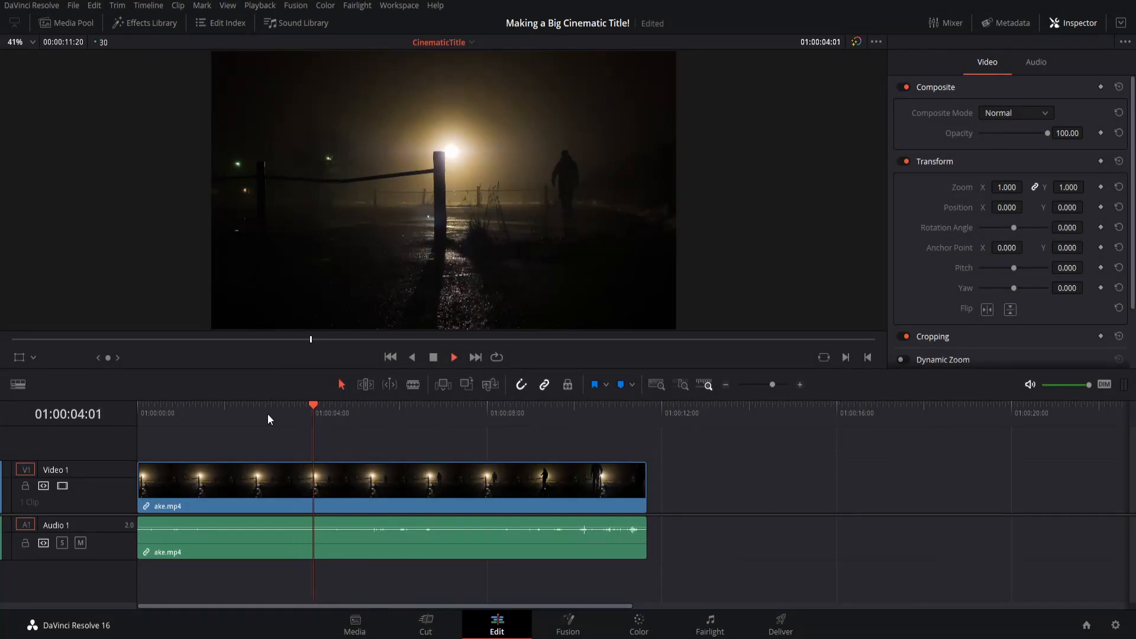
- Add a Fusion Composition on a new video track above ake.mp4 and extend it to the full length of the clip
{"action": "key", "text": "space"}
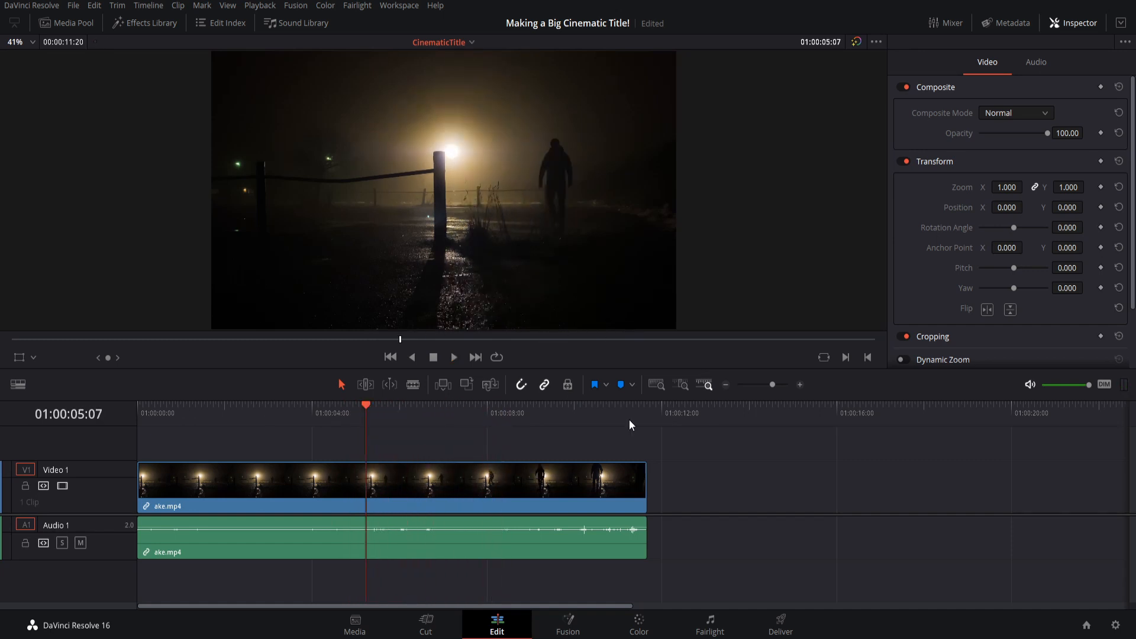
{"action": "key", "text": "space"}
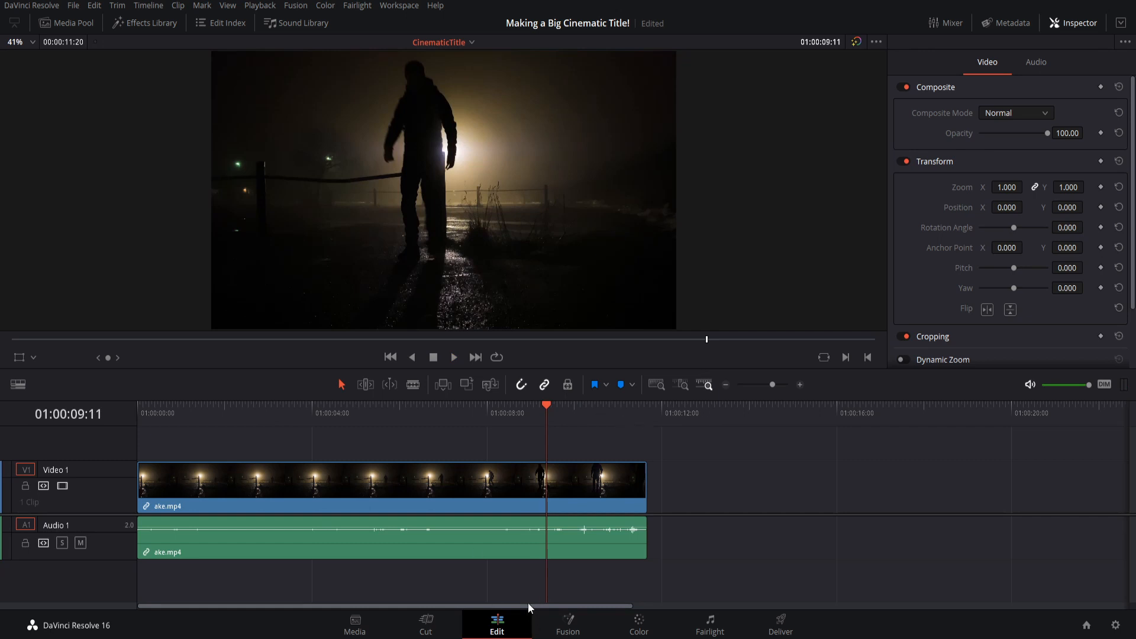
{"action": "left_click", "coordinate": [143, 25]}
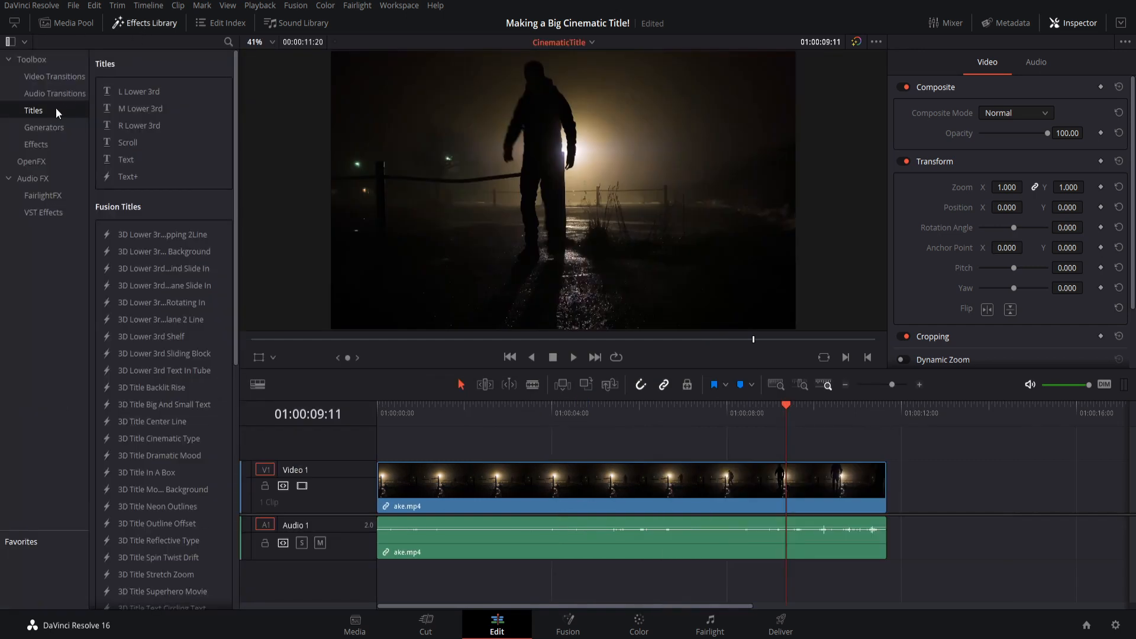
{"action": "left_click", "coordinate": [47, 142]}
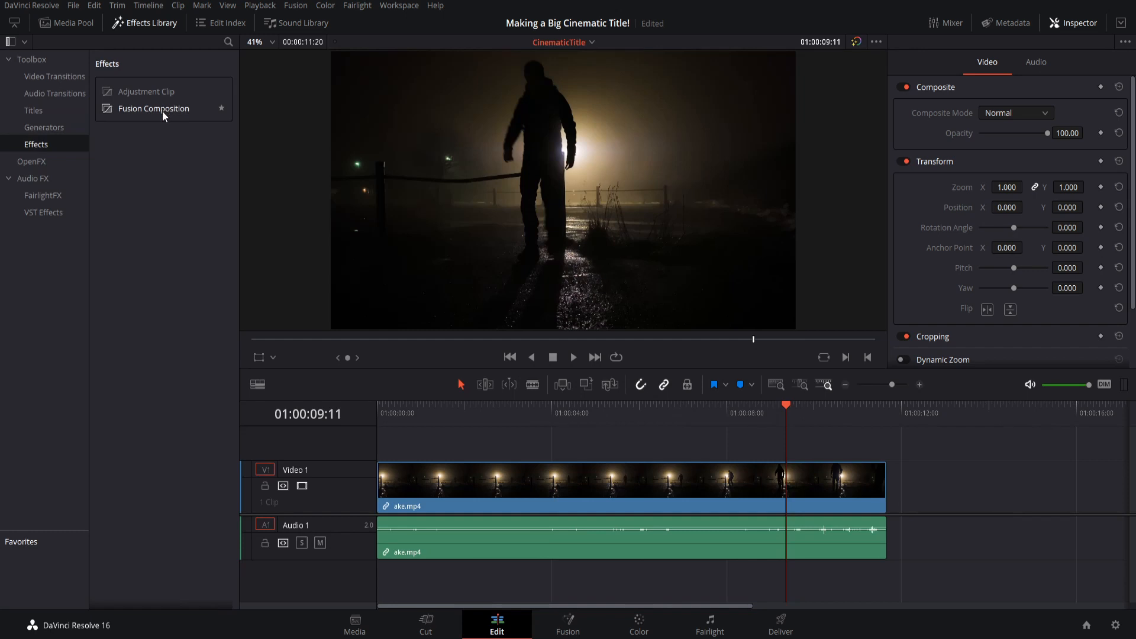
{"action": "left_click_drag", "start_coordinate": [162, 111], "coordinate": [390, 434]}
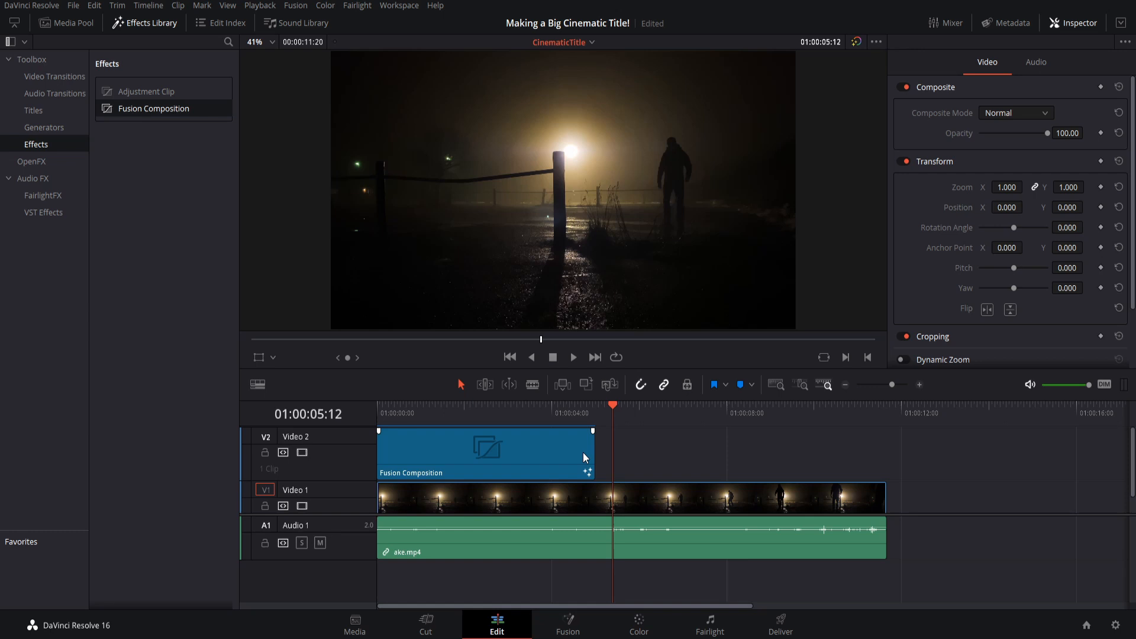
{"action": "left_click_drag", "start_coordinate": [591, 451], "coordinate": [880, 457]}
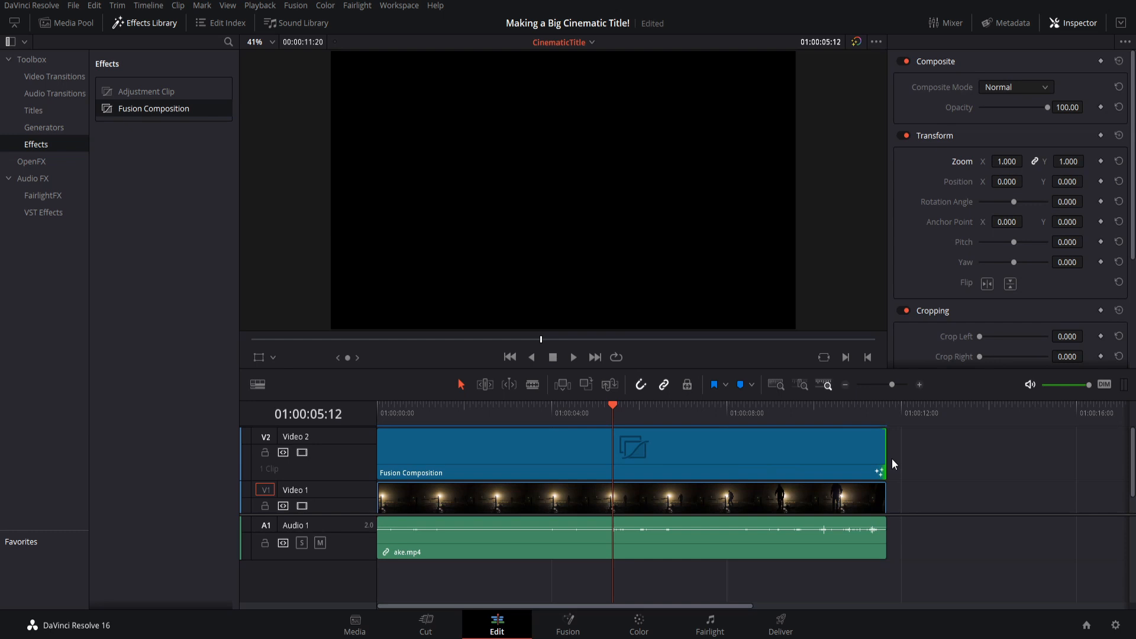
- Open the new Fusion Composition for editing in Fusion and hide the keyframe and spline editors
{"action": "left_click", "coordinate": [828, 449]}
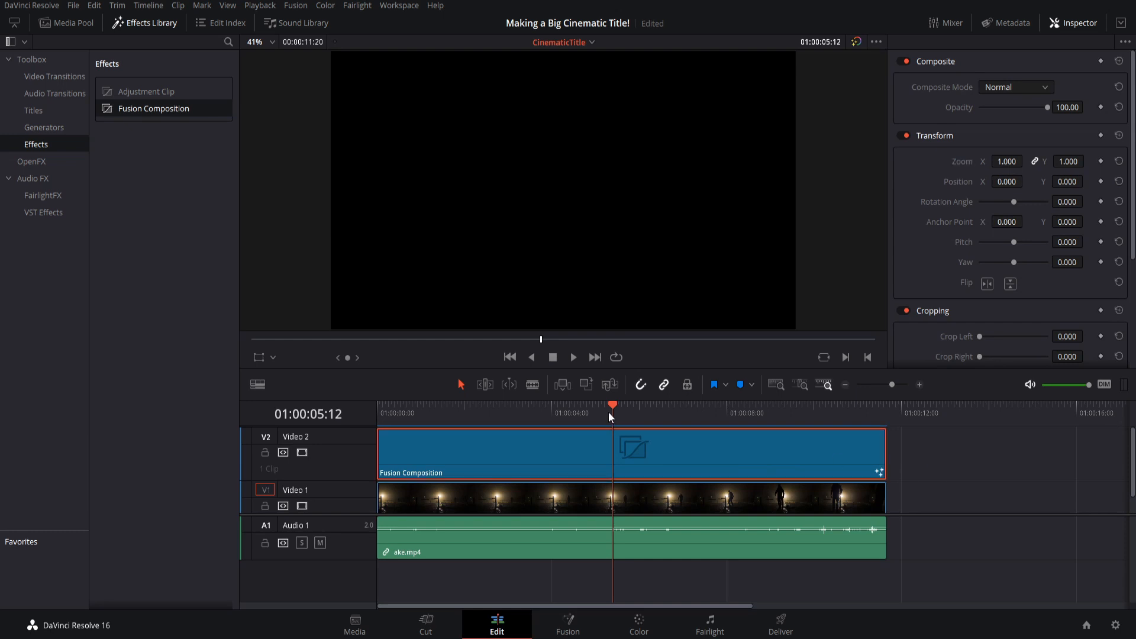
{"action": "left_click", "coordinate": [610, 409]}
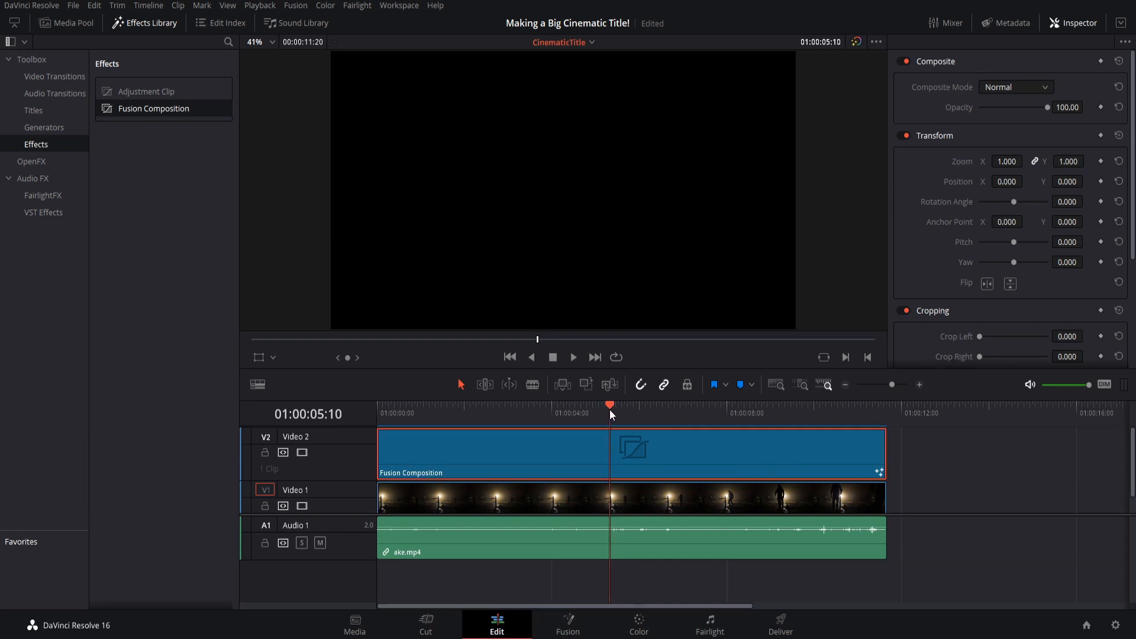
{"action": "left_click", "coordinate": [569, 627]}
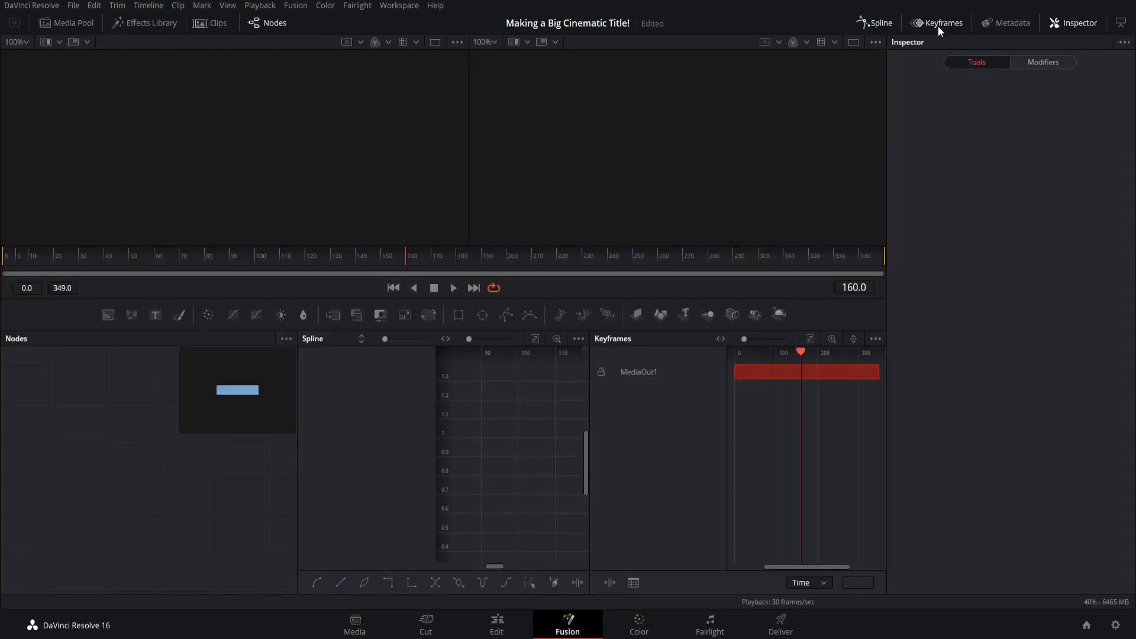
{"action": "left_click", "coordinate": [937, 23]}
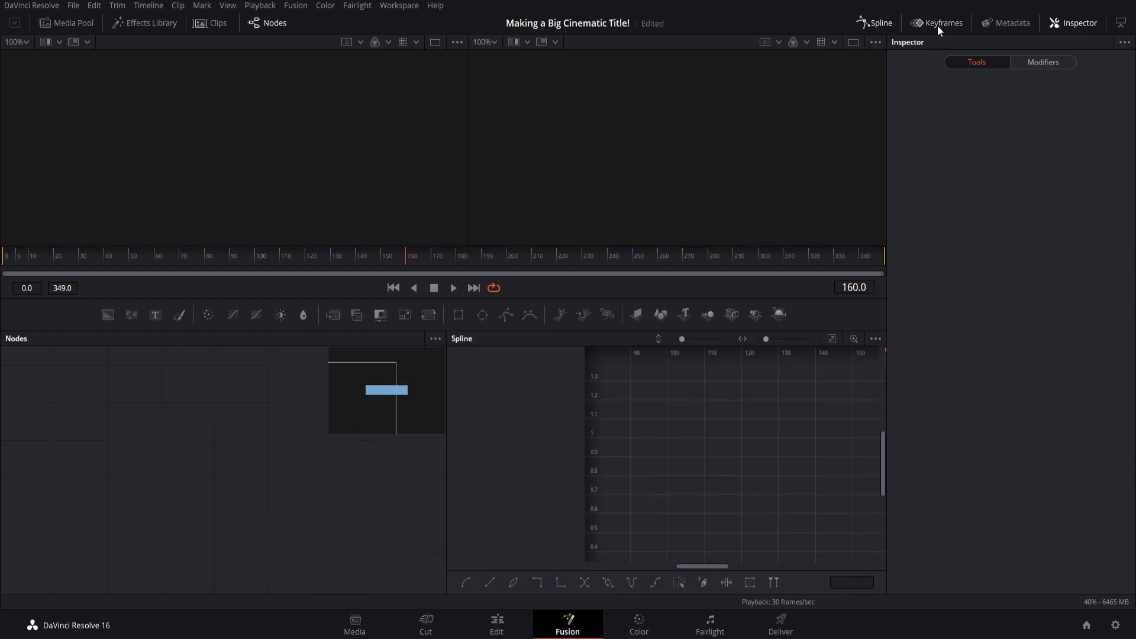
{"action": "left_click", "coordinate": [883, 29]}
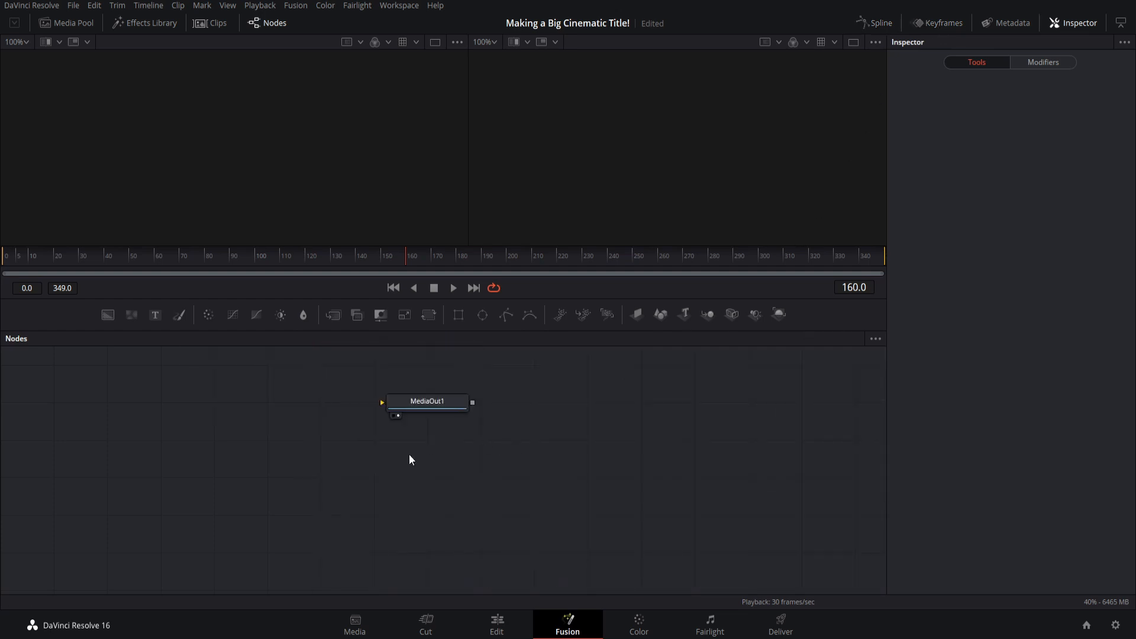
- Add a Text 3D node ahead of MediaOut1, display it in the first viewer and enlarge the viewers
{"action": "left_click_drag", "start_coordinate": [391, 452], "coordinate": [549, 482]}
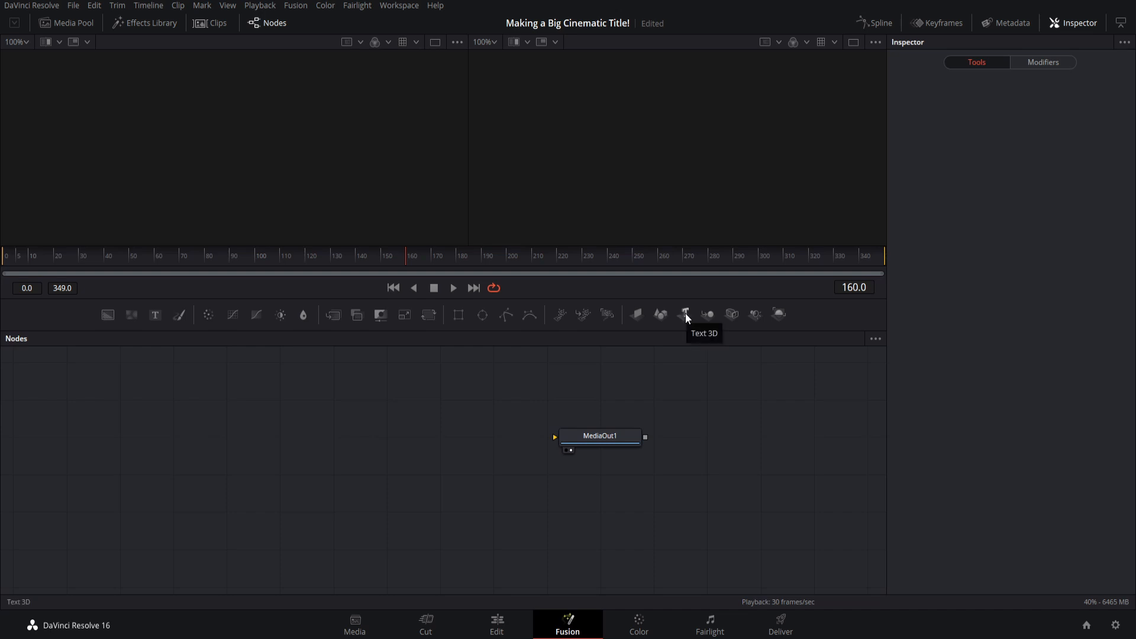
{"action": "left_click_drag", "start_coordinate": [685, 317], "coordinate": [292, 428]}
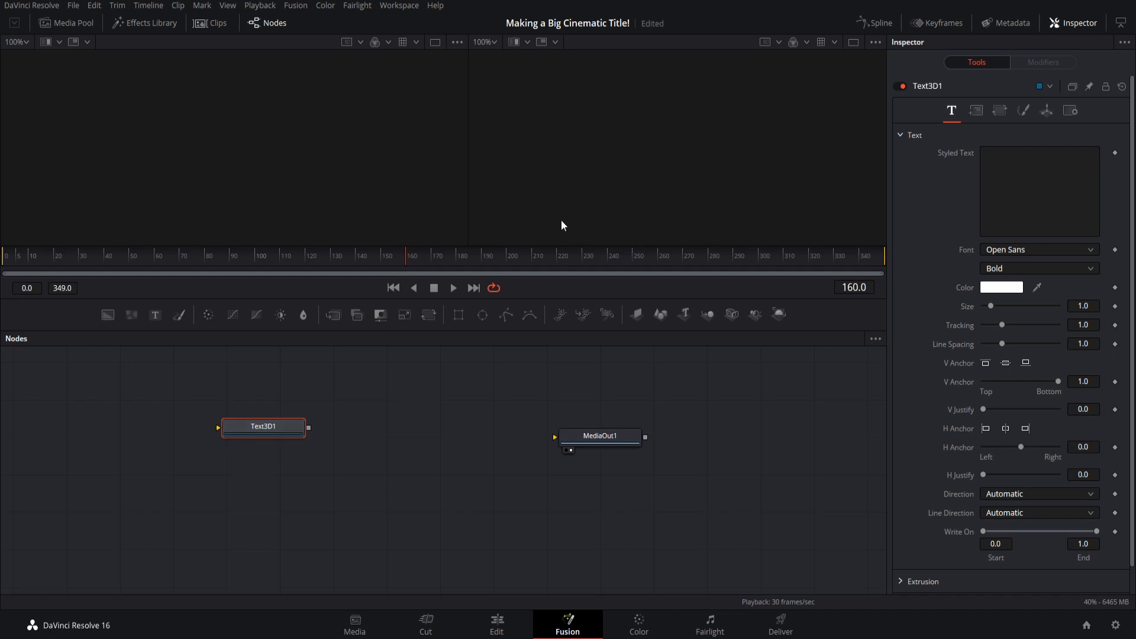
{"action": "left_click", "coordinate": [228, 440]}
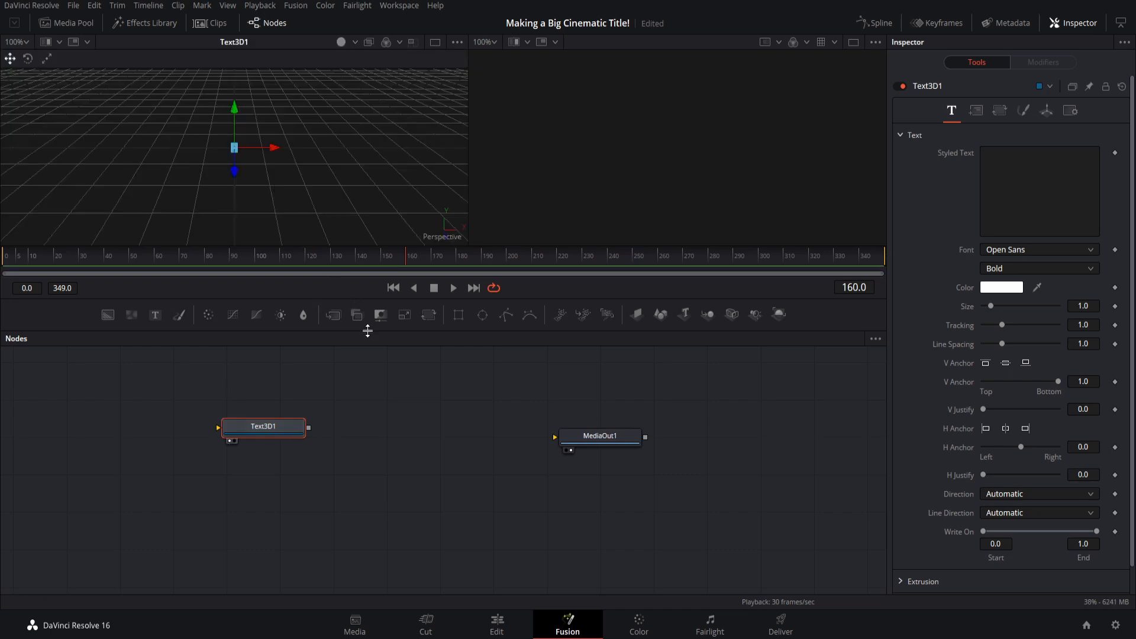
{"action": "left_click_drag", "start_coordinate": [359, 299], "coordinate": [372, 359]}
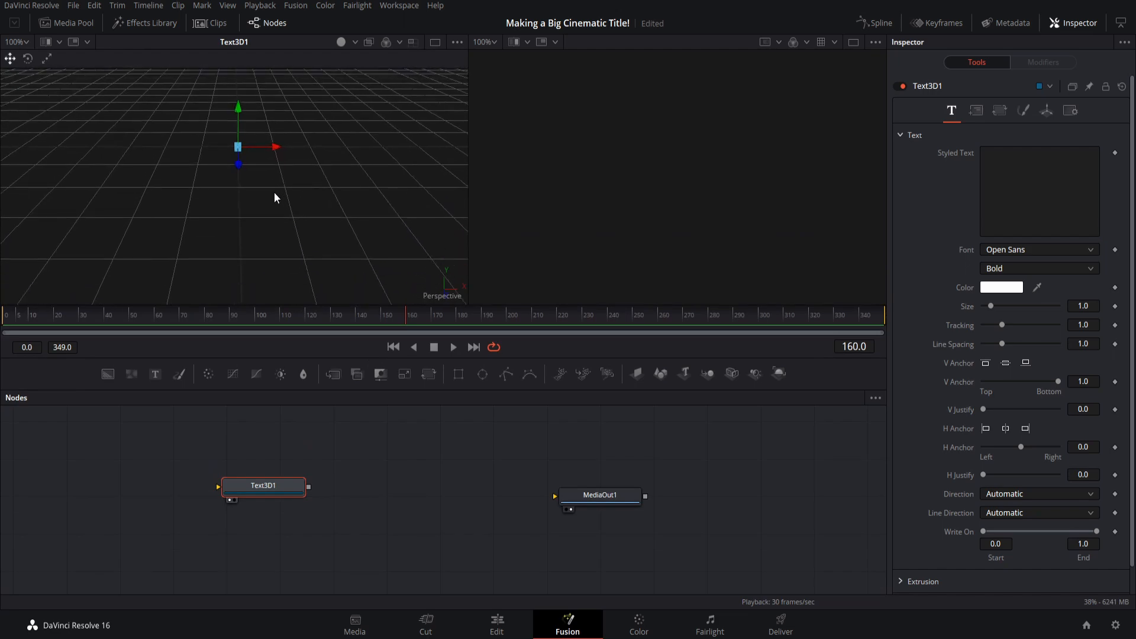
{"action": "left_click_drag", "start_coordinate": [275, 195], "coordinate": [325, 148]}
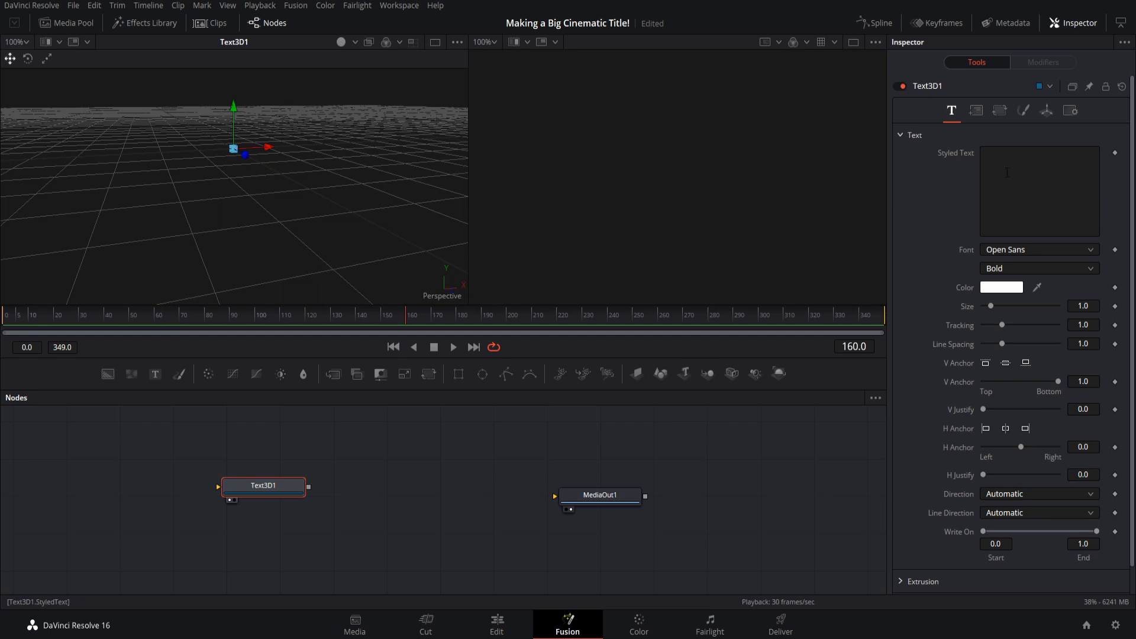
- Enter "Cinematic" as the text of the Text 3D node and set its font to Bebas Neue
{"action": "left_click", "coordinate": [1036, 202]}
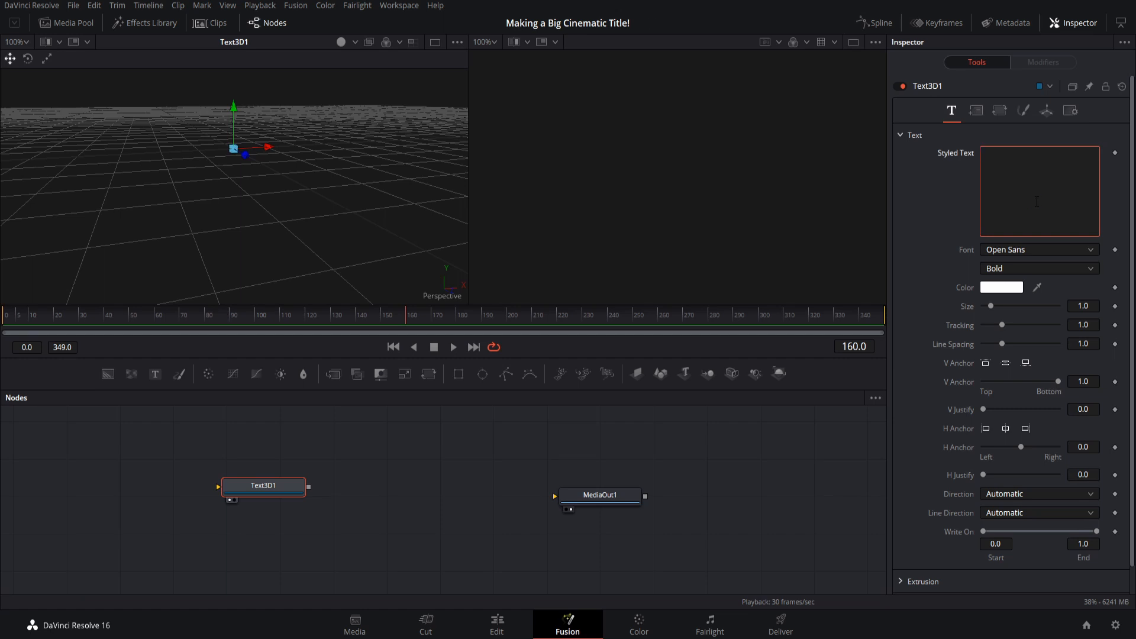
{"action": "type", "text": "Cinematic"}
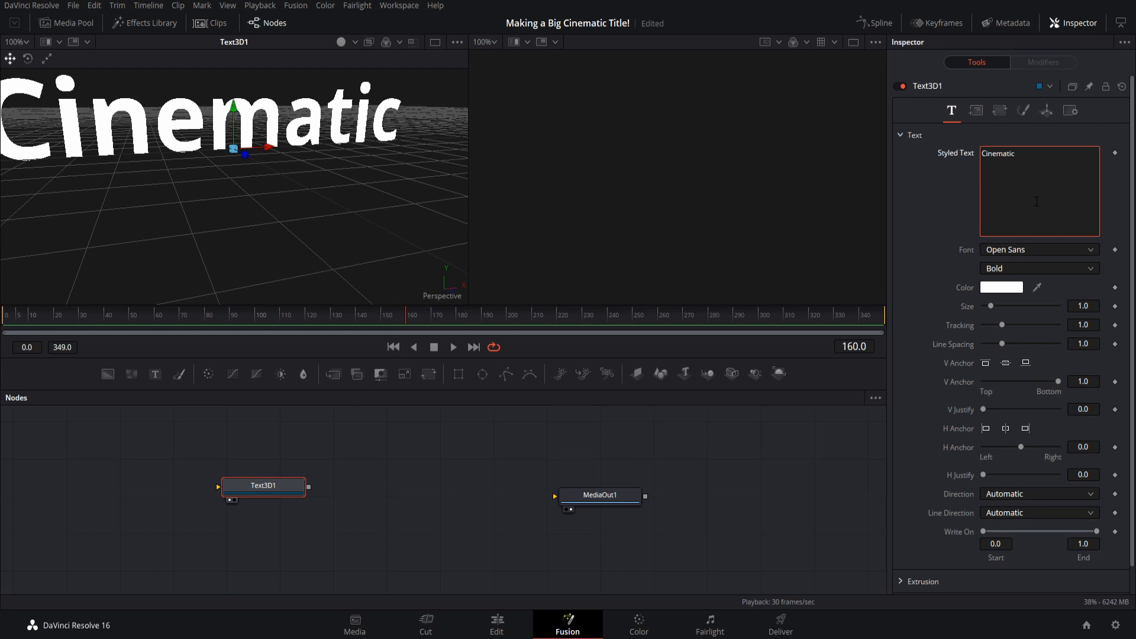
{"action": "scroll", "coordinate": [366, 187], "scroll_direction": "down", "scroll_amount": 1}
{"action": "left_click_drag", "start_coordinate": [367, 187], "coordinate": [380, 188]}
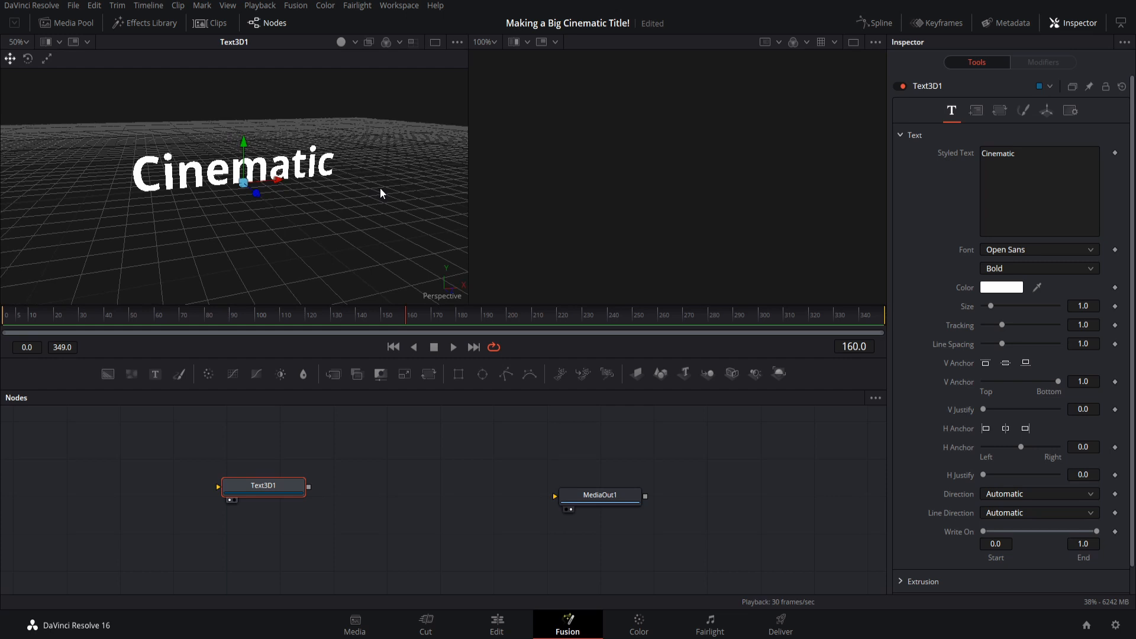
{"action": "left_click", "coordinate": [1021, 250]}
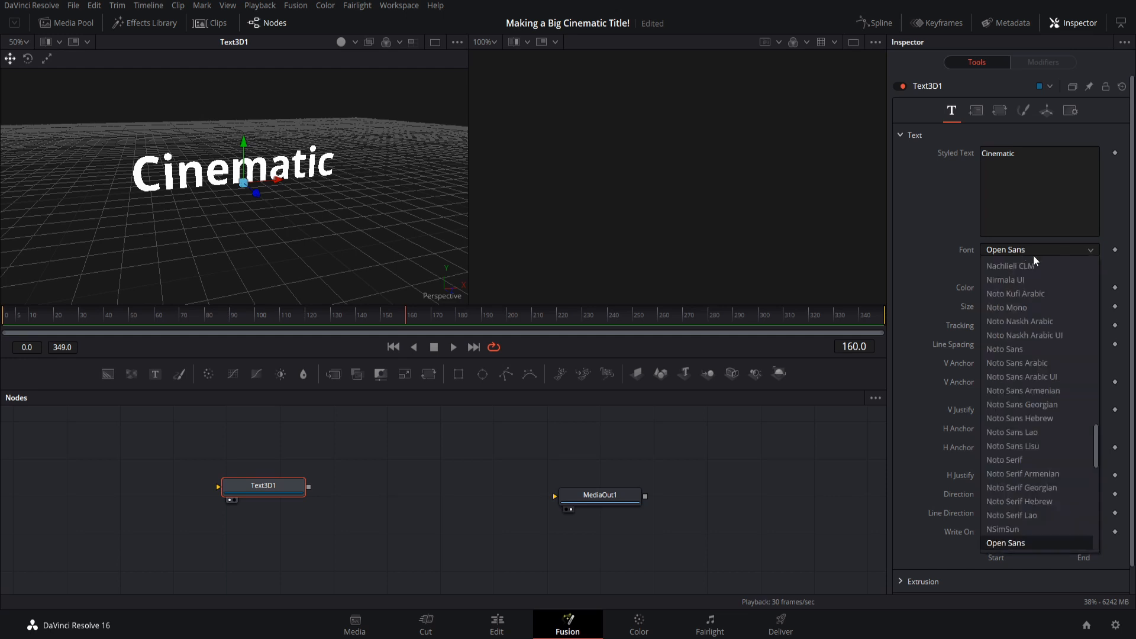
{"action": "scroll", "coordinate": [1045, 276], "scroll_direction": "up", "scroll_amount": 10}
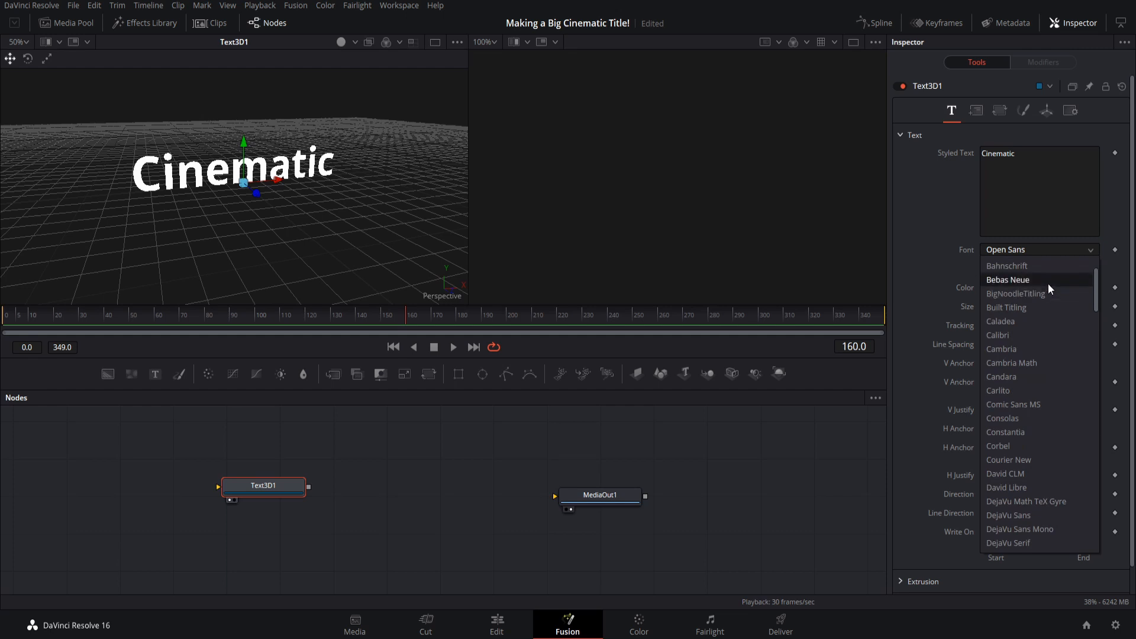
{"action": "left_click", "coordinate": [1048, 283]}
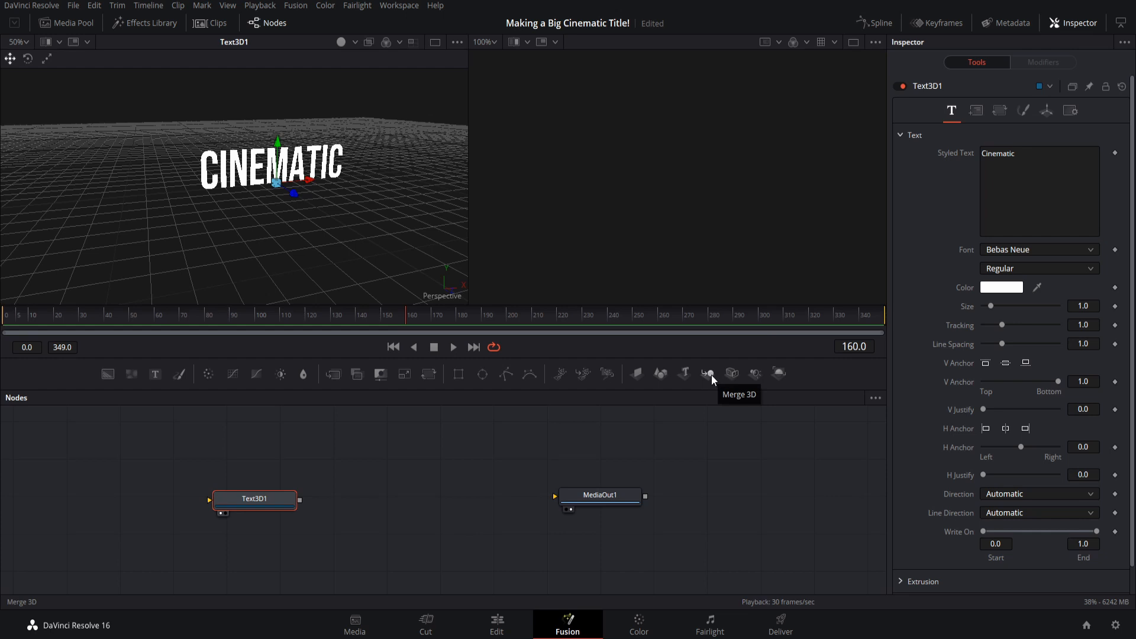
- Connect a new Merge 3D node after Text3D1 and space the two nodes apart
{"action": "left_click_drag", "start_coordinate": [274, 492], "coordinate": [266, 491]}
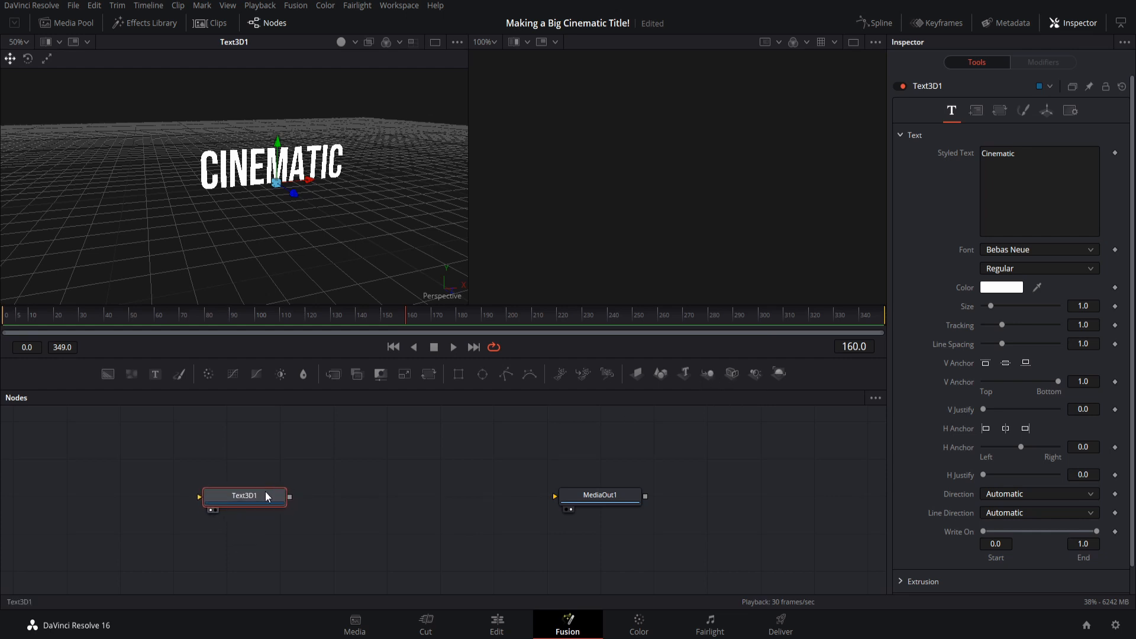
{"action": "left_click", "coordinate": [705, 373]}
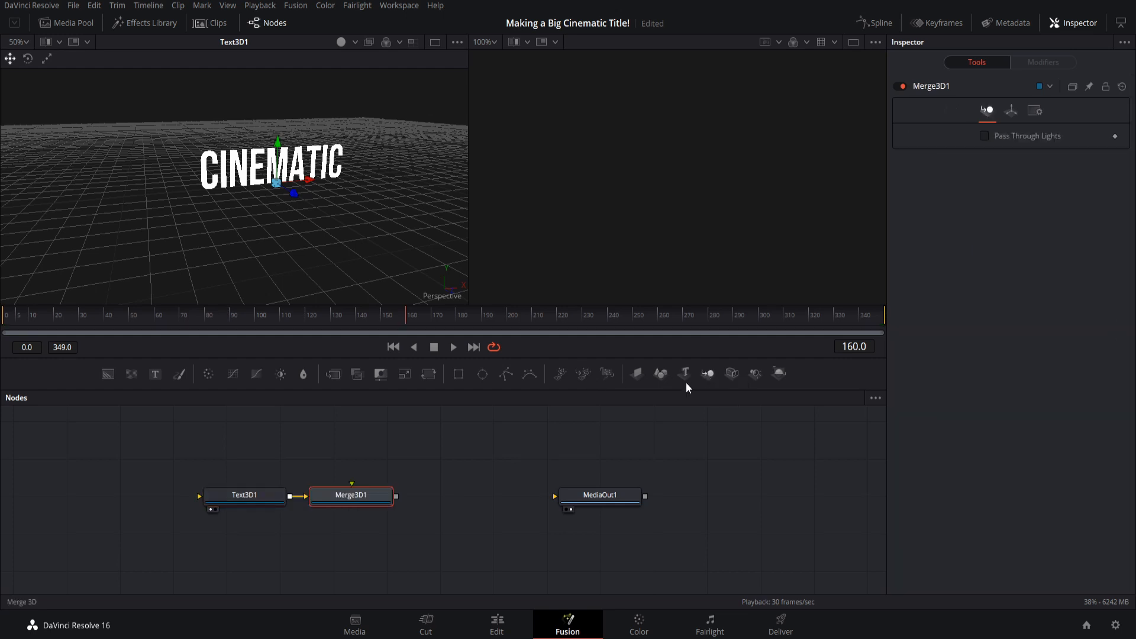
{"action": "left_click_drag", "start_coordinate": [352, 500], "coordinate": [371, 494]}
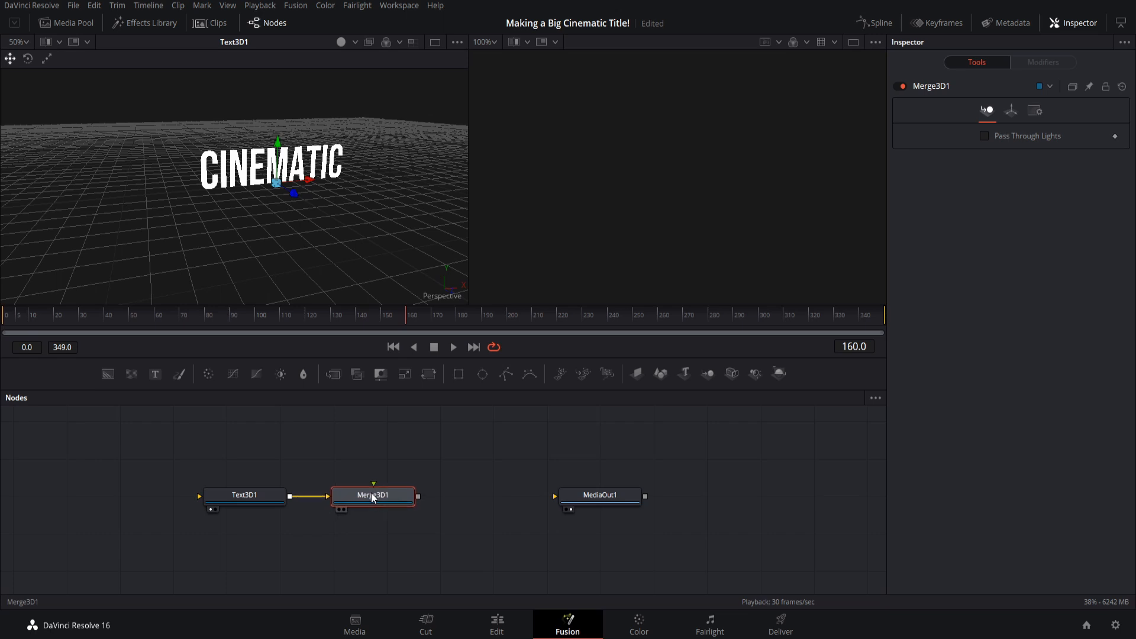
- Add a Renderer 3D node after Merge3D1 and connect its output to MediaOut1
{"action": "left_click", "coordinate": [782, 371]}
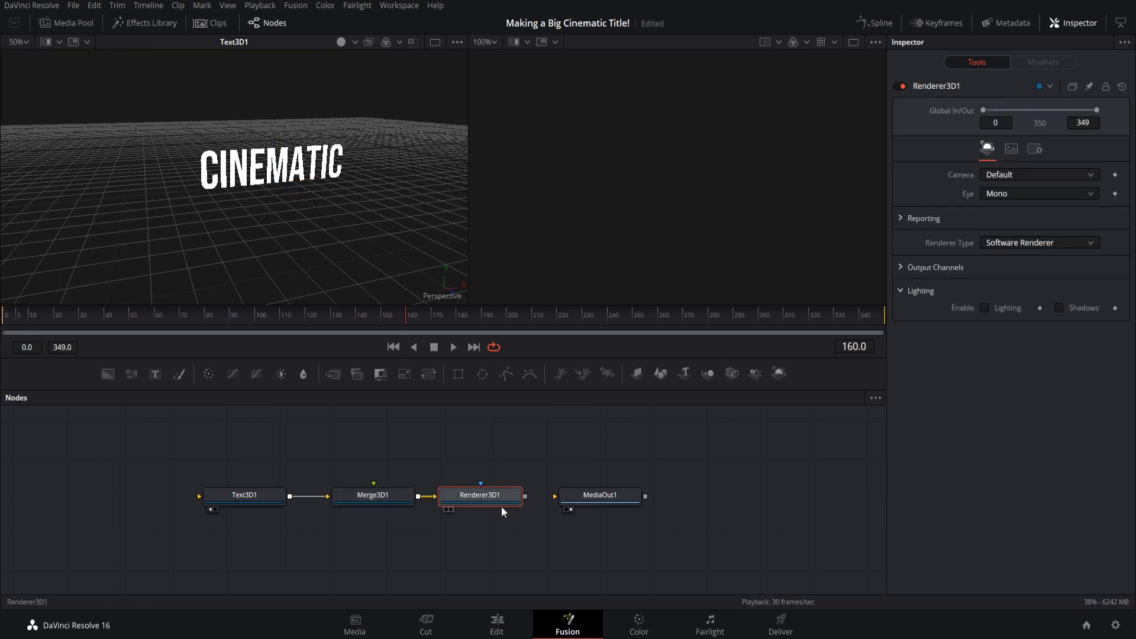
{"action": "left_click_drag", "start_coordinate": [507, 499], "coordinate": [579, 489]}
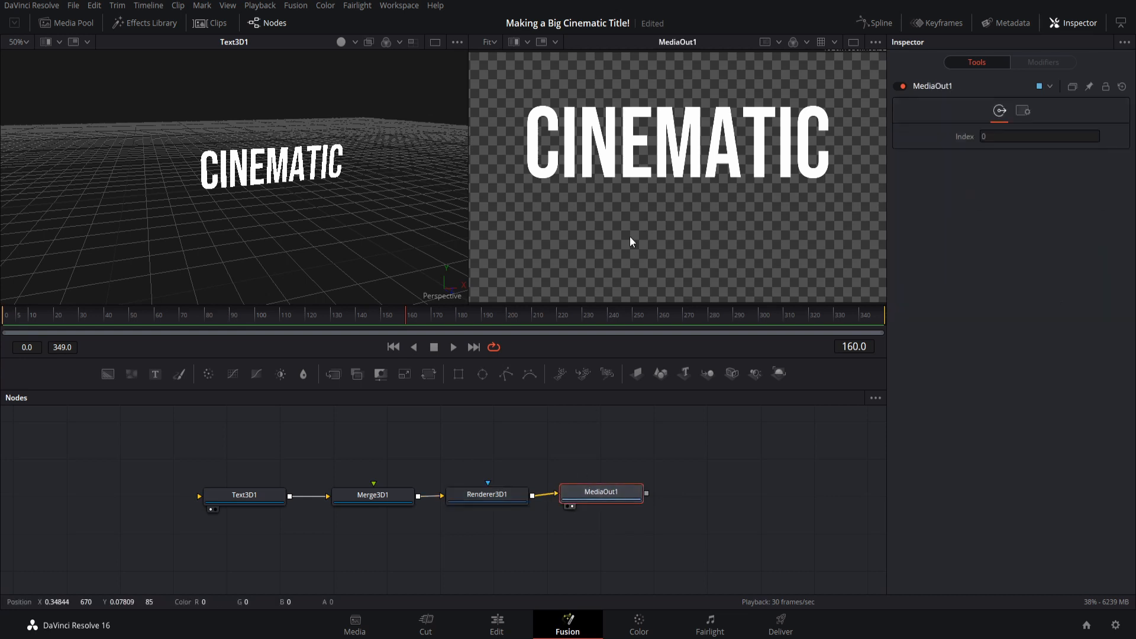
{"action": "scroll", "coordinate": [630, 215], "scroll_direction": "down", "scroll_amount": 2}
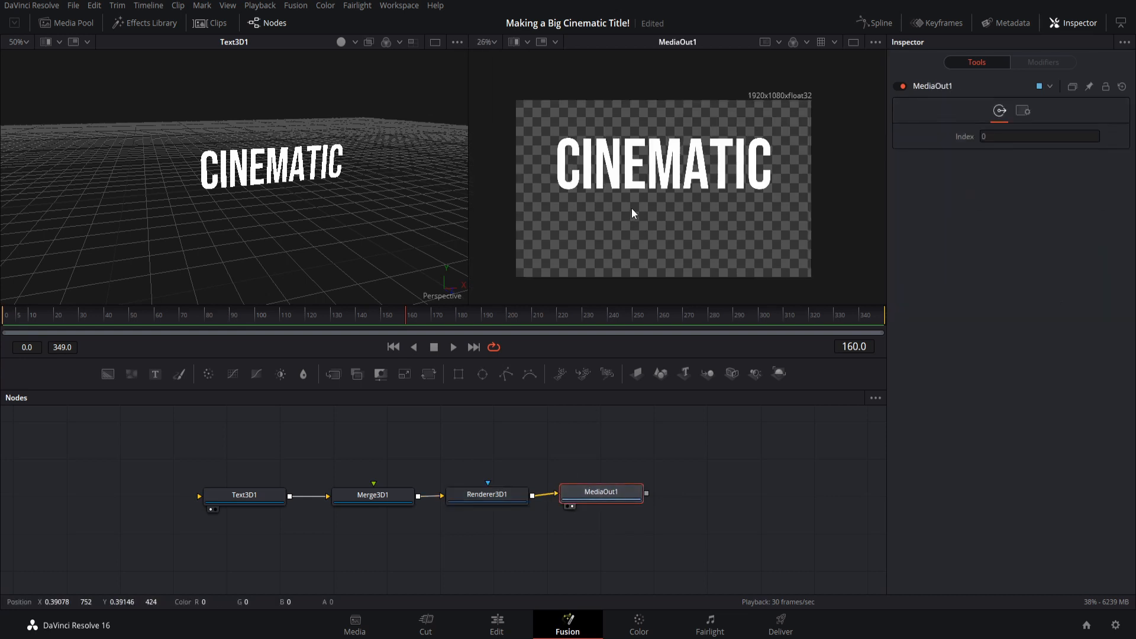
{"action": "left_click_drag", "start_coordinate": [631, 209], "coordinate": [642, 220]}
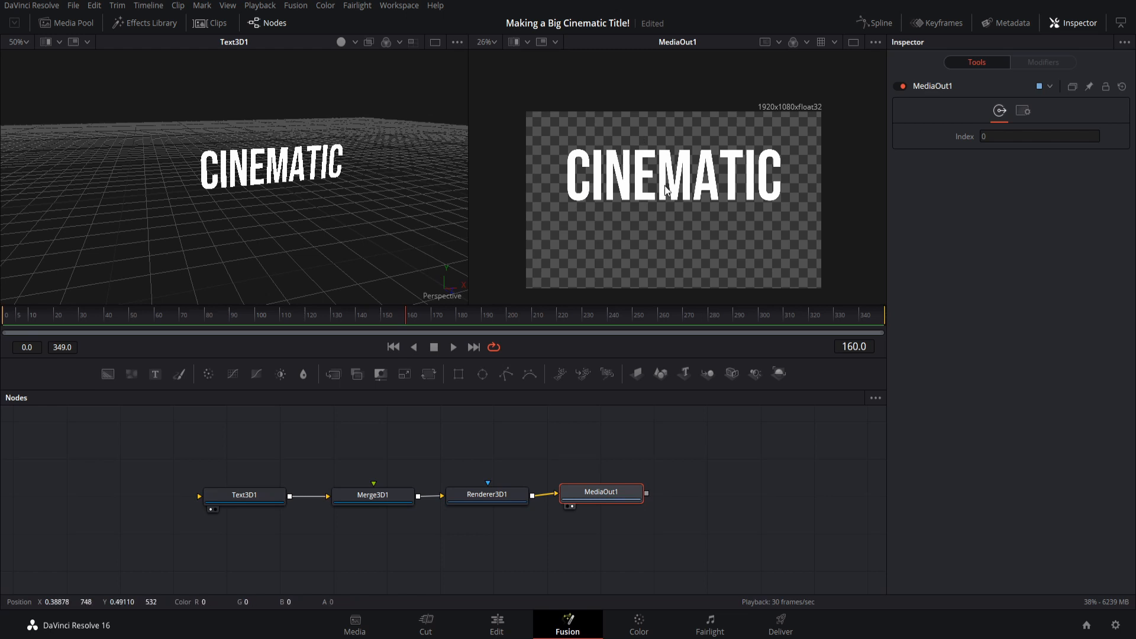
- Save the project and centre the vertical anchor of the "Cinematic" 3D text
{"action": "left_click_drag", "start_coordinate": [245, 492], "coordinate": [254, 493]}
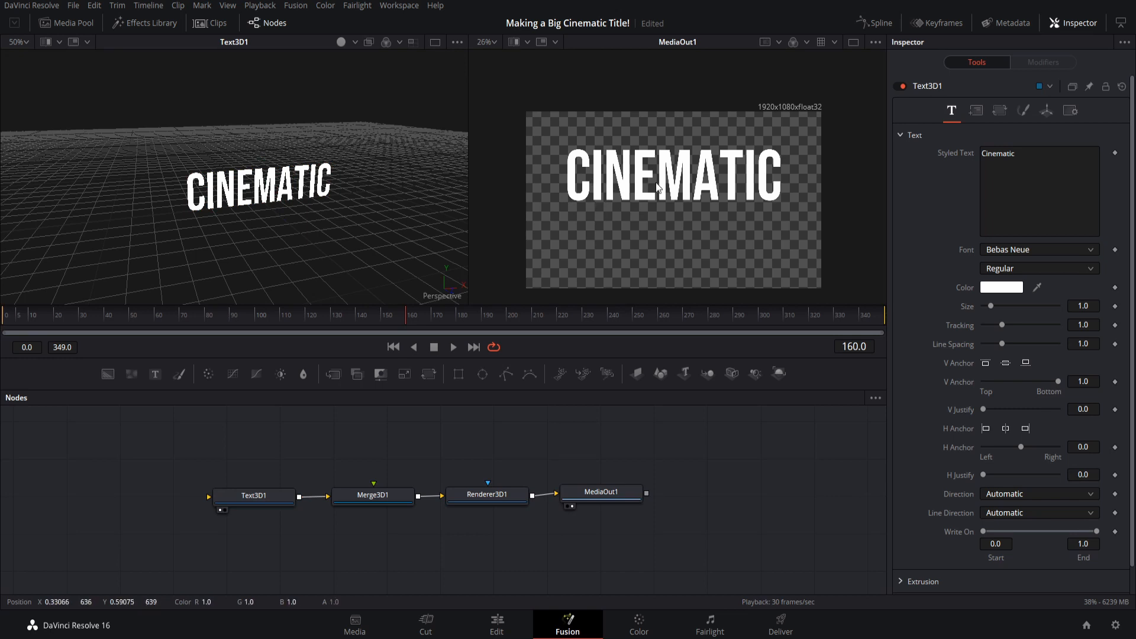
{"action": "key", "text": "ctrl+s"}
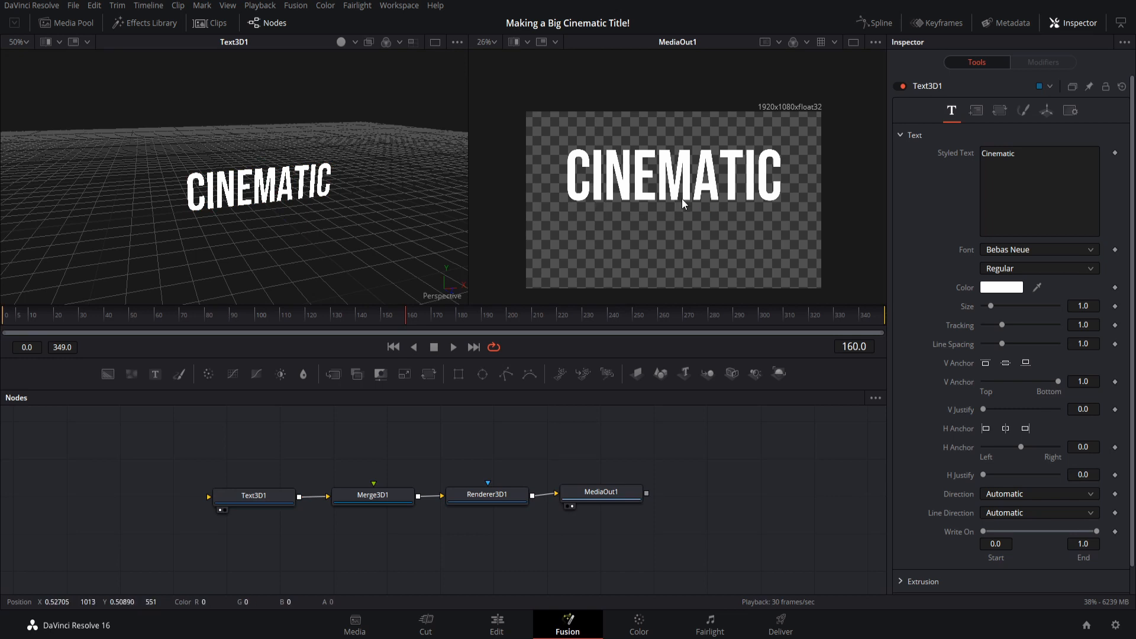
{"action": "left_click", "coordinate": [290, 194]}
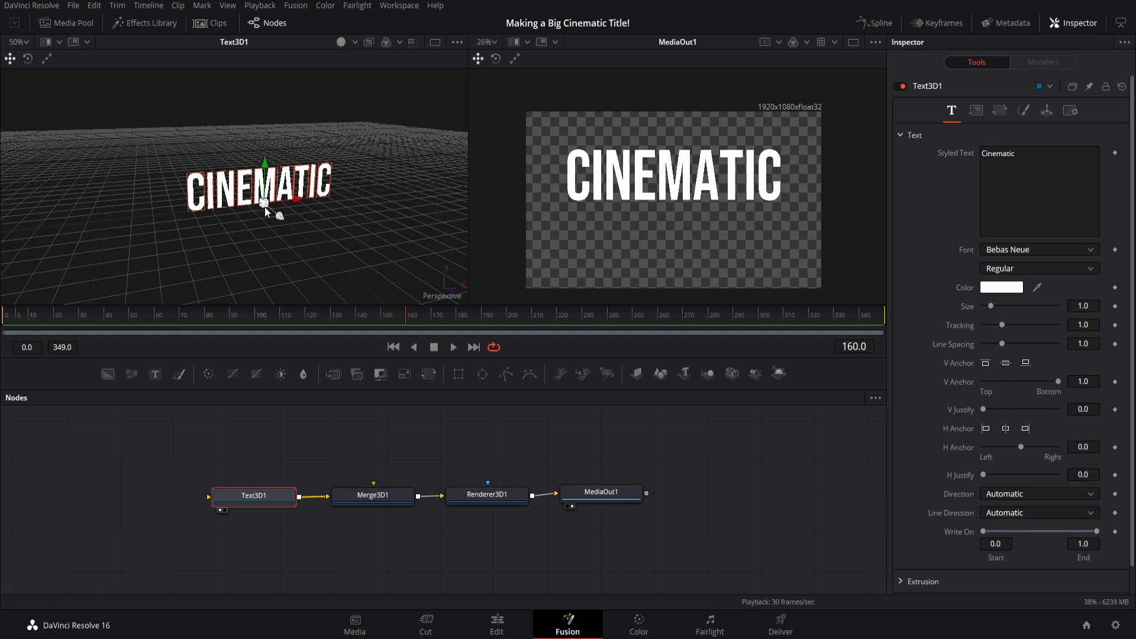
{"action": "left_click", "coordinate": [1004, 364]}
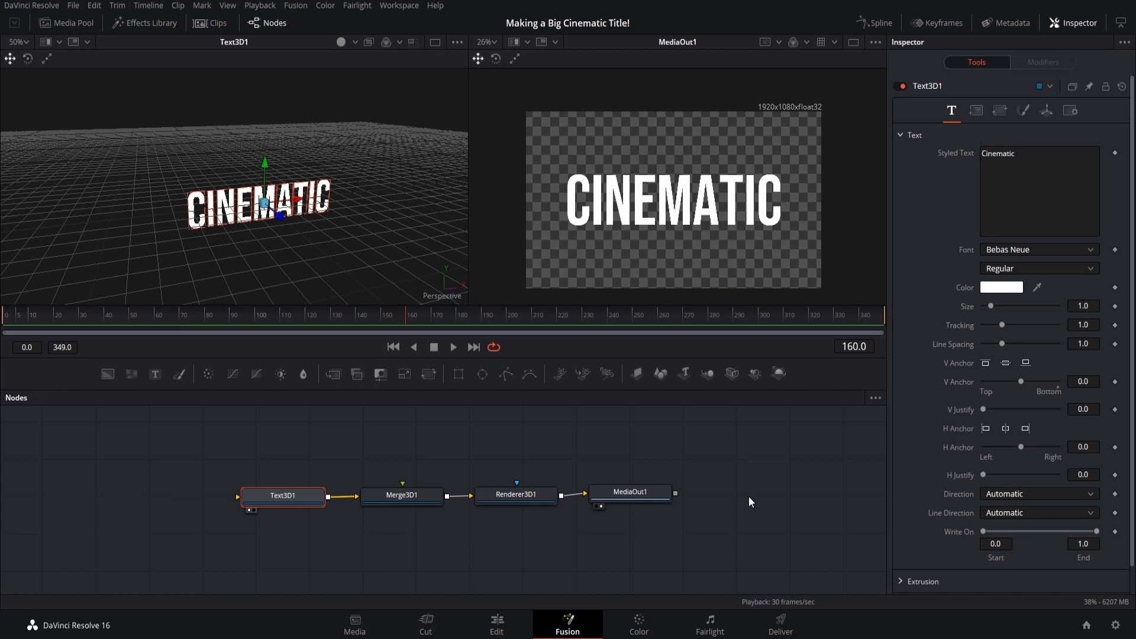
- Set a keyframe for the 3D text's size at the composition's last frame, 349
{"action": "left_click", "coordinate": [510, 332]}
{"action": "left_click_drag", "start_coordinate": [497, 311], "coordinate": [853, 328]}
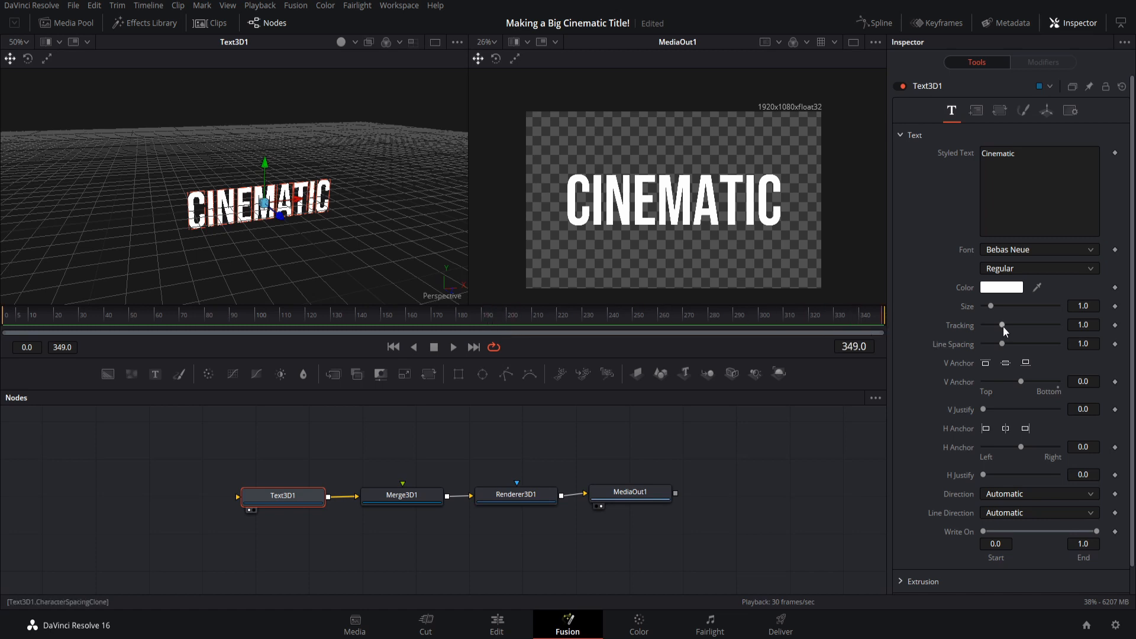
{"action": "left_click", "coordinate": [1115, 306]}
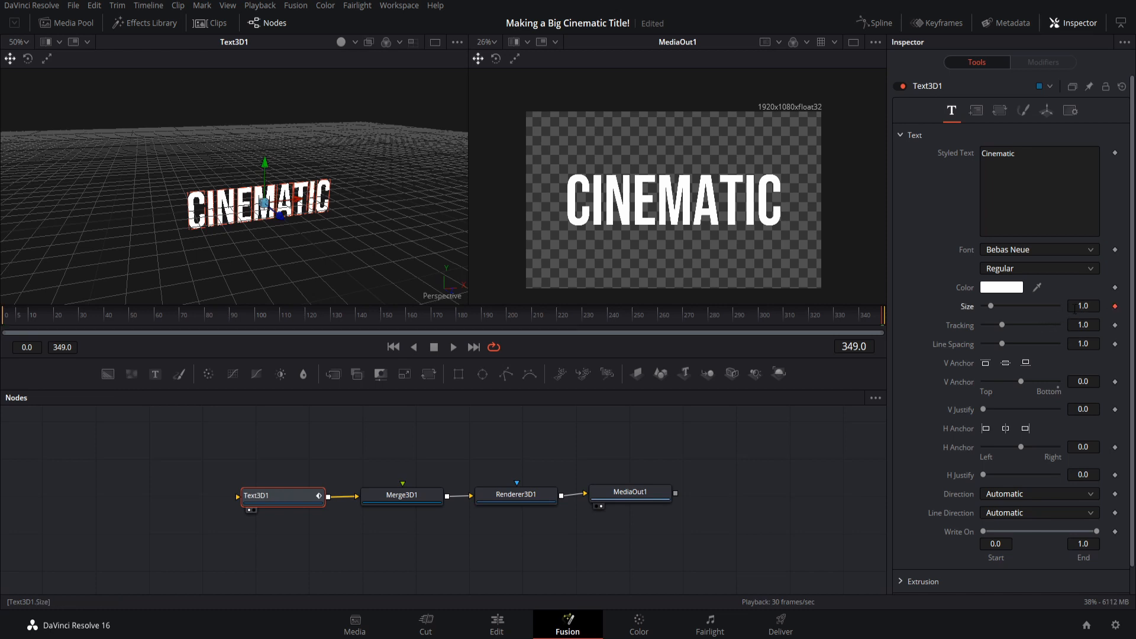
- Set the 3D text's size to 1.2 at frame 349 and to 1 at frame 0
{"action": "left_click_drag", "start_coordinate": [1075, 309], "coordinate": [1084, 309]}
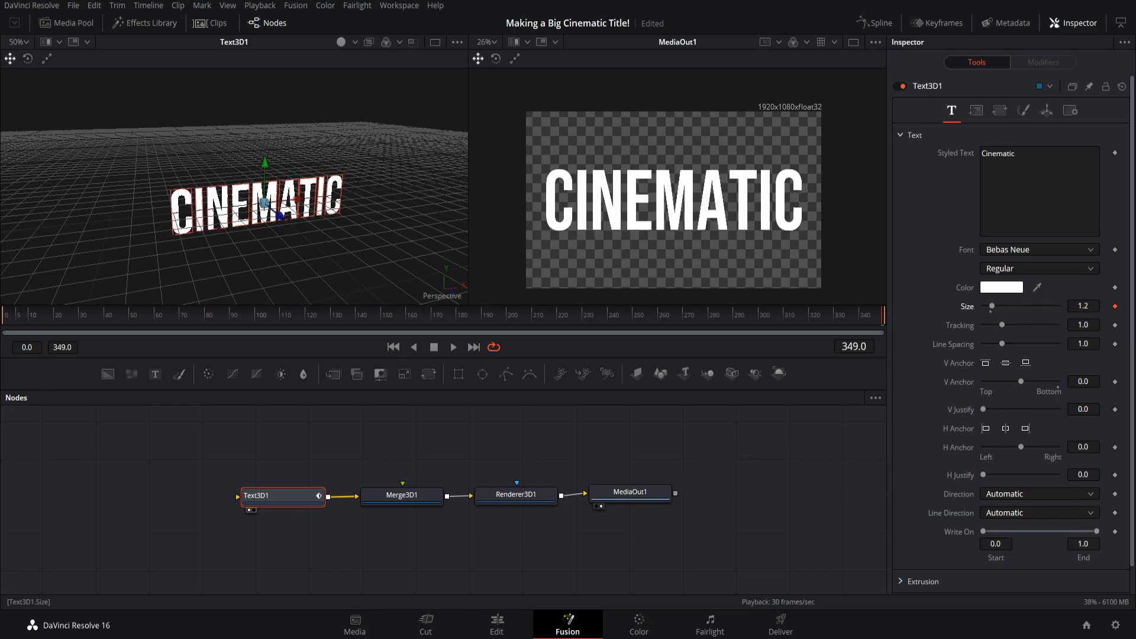
{"action": "left_click", "coordinate": [3, 322]}
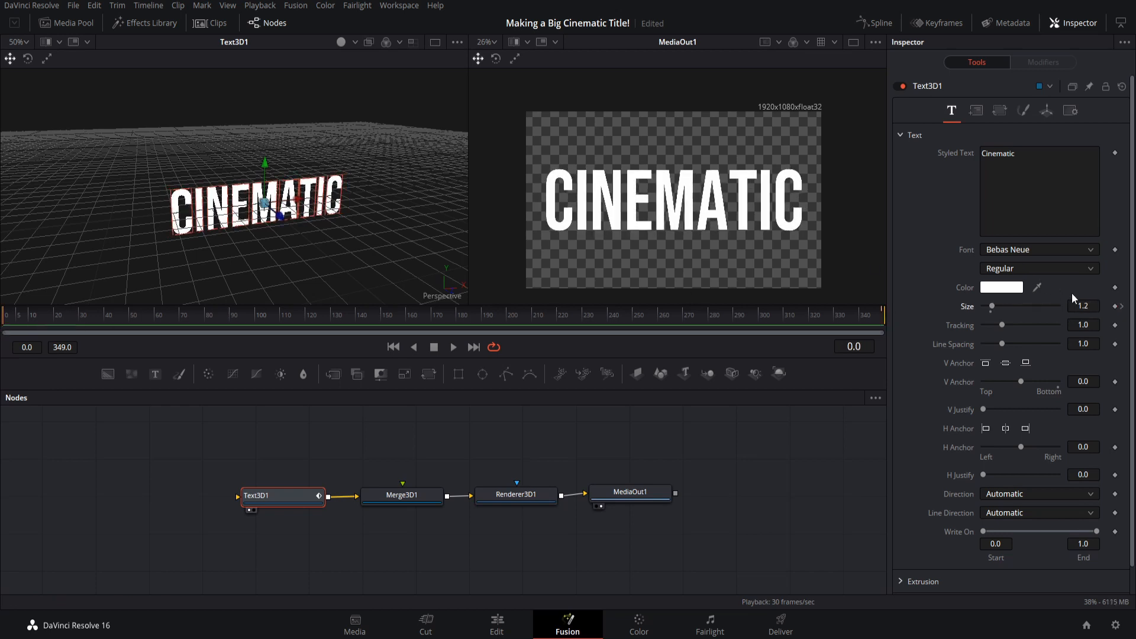
{"action": "left_click", "coordinate": [143, 317]}
{"action": "left_click_drag", "start_coordinate": [136, 310], "coordinate": [2, 318]}
{"action": "left_click", "coordinate": [1082, 306]}
{"action": "type", "text": "1"}
{"action": "key", "text": "Tab"}
- Step between the size keyframes and play the composition from the first frame to check the text's growth
{"action": "left_click", "coordinate": [56, 313]}
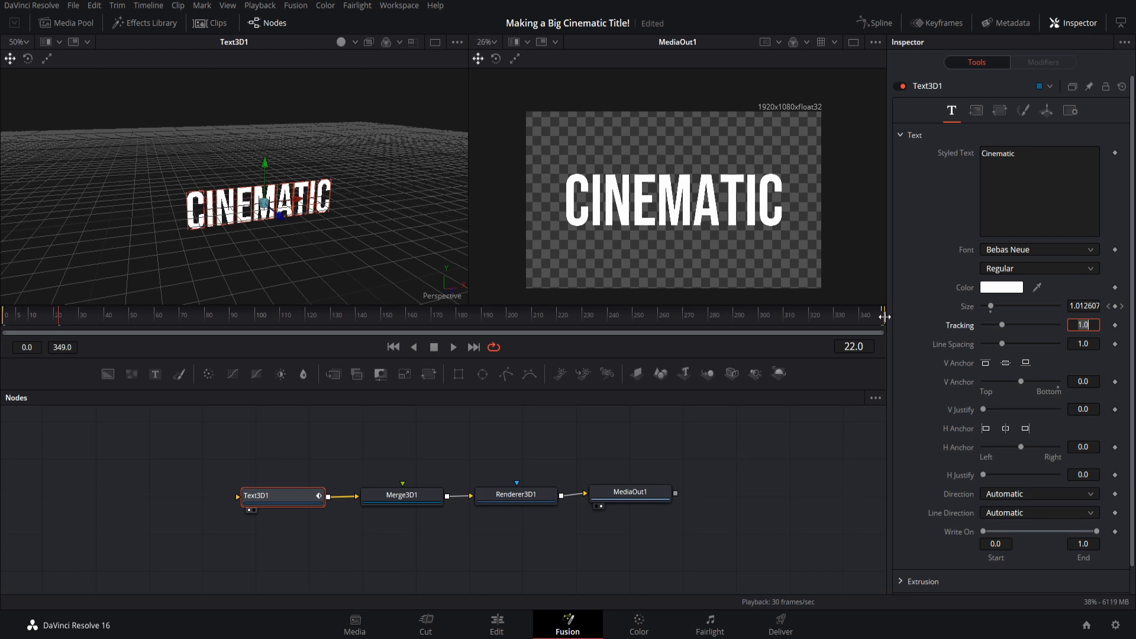
{"action": "left_click", "coordinate": [1107, 307]}
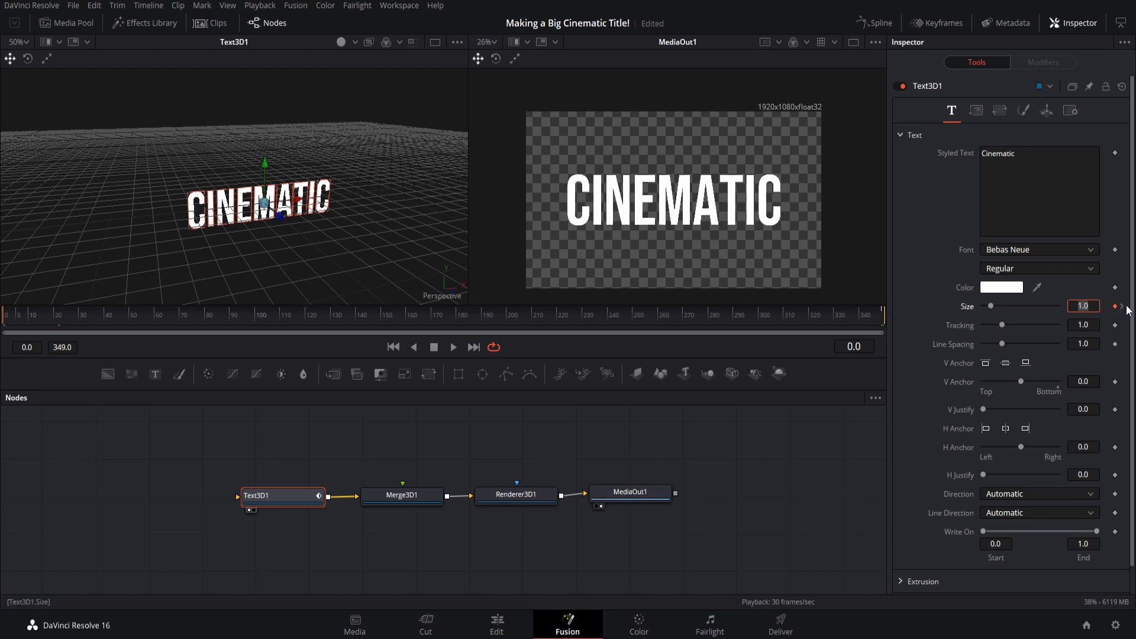
{"action": "left_click", "coordinate": [1121, 307]}
{"action": "left_click", "coordinate": [1107, 307]}
{"action": "left_click", "coordinate": [1123, 307]}
{"action": "left_click", "coordinate": [394, 347]}
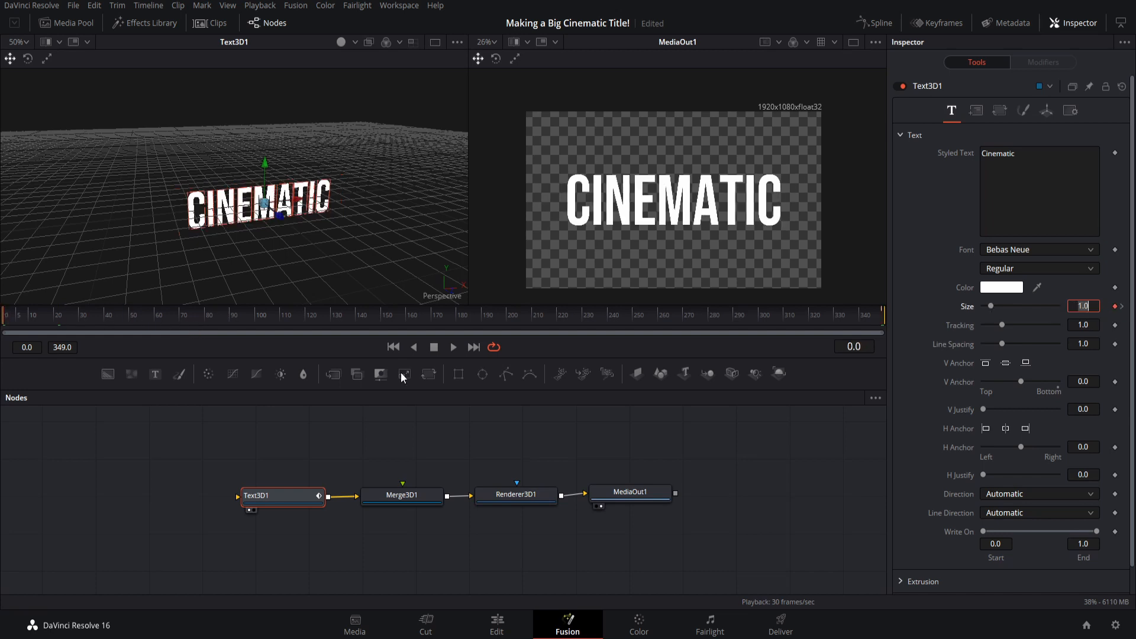
{"action": "left_click", "coordinate": [454, 347]}
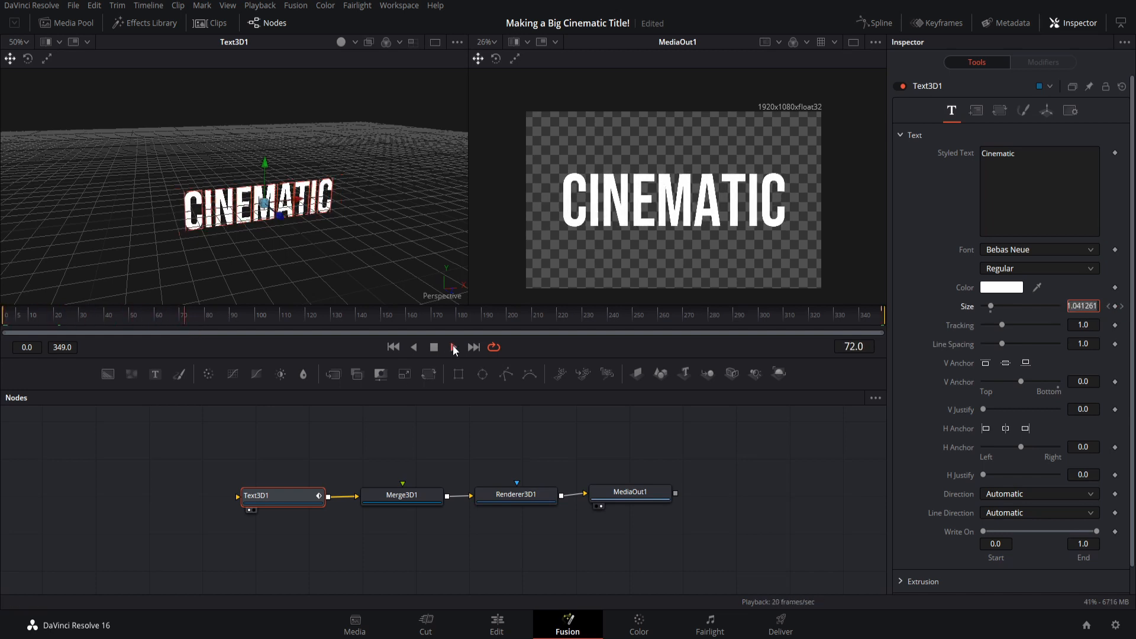
{"action": "left_click_drag", "start_coordinate": [25, 319], "coordinate": [264, 303]}
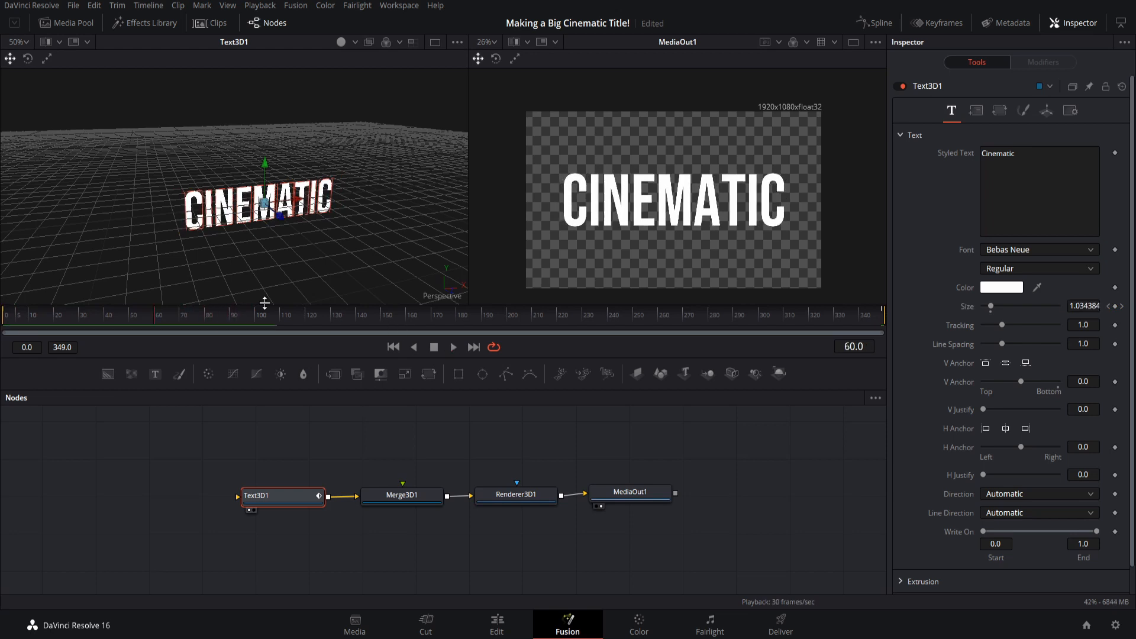
- Set the 3D text's size to 0.6 at frame 0 and play the animation back
{"action": "left_click_drag", "start_coordinate": [18, 315], "coordinate": [2, 317]}
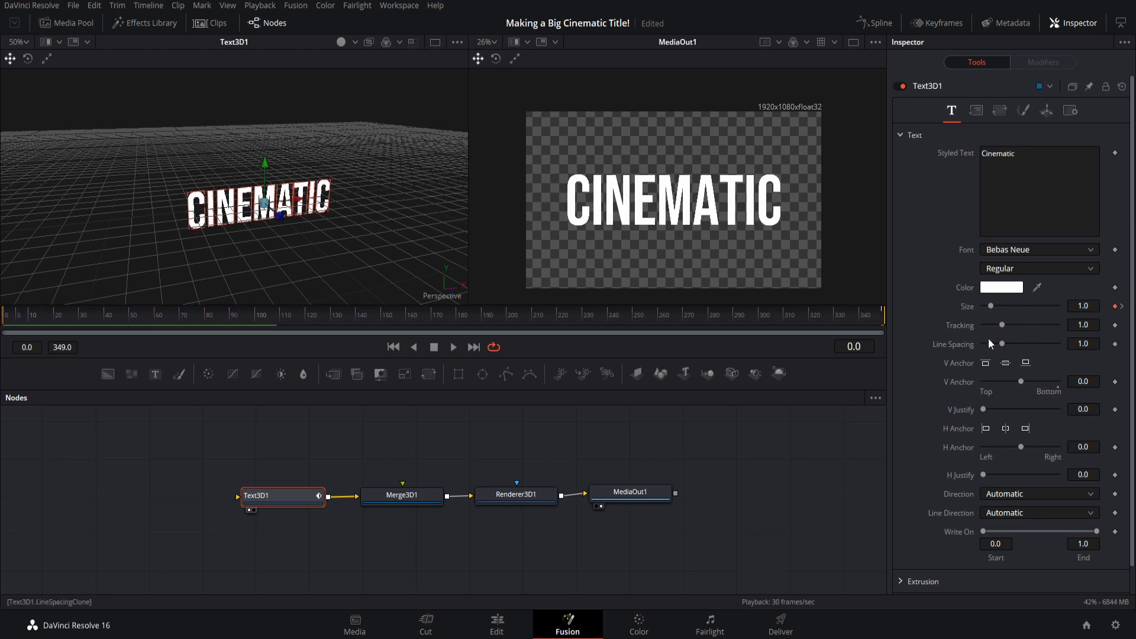
{"action": "double_click", "coordinate": [1086, 306]}
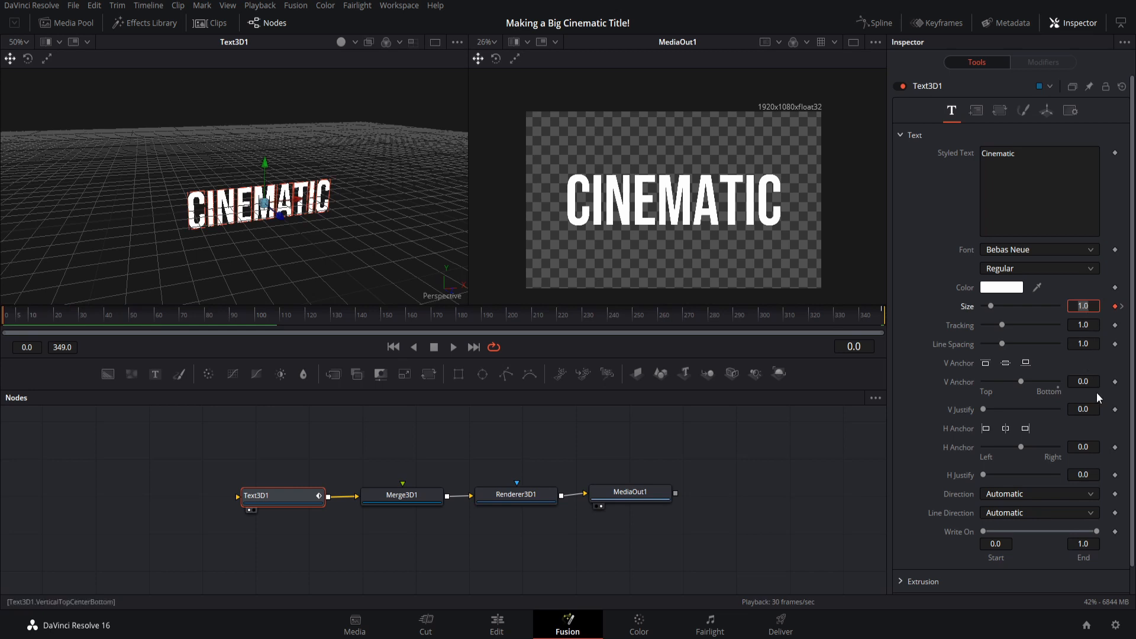
{"action": "type", "text": "0.6"}
{"action": "key", "text": "Tab"}
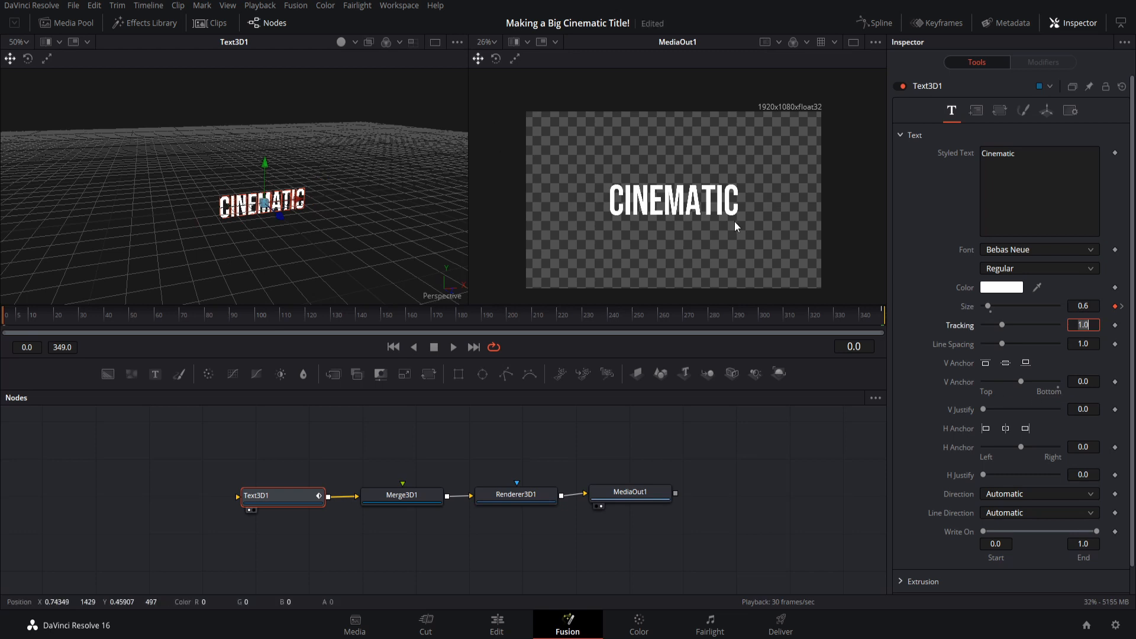
{"action": "key", "text": "space"}
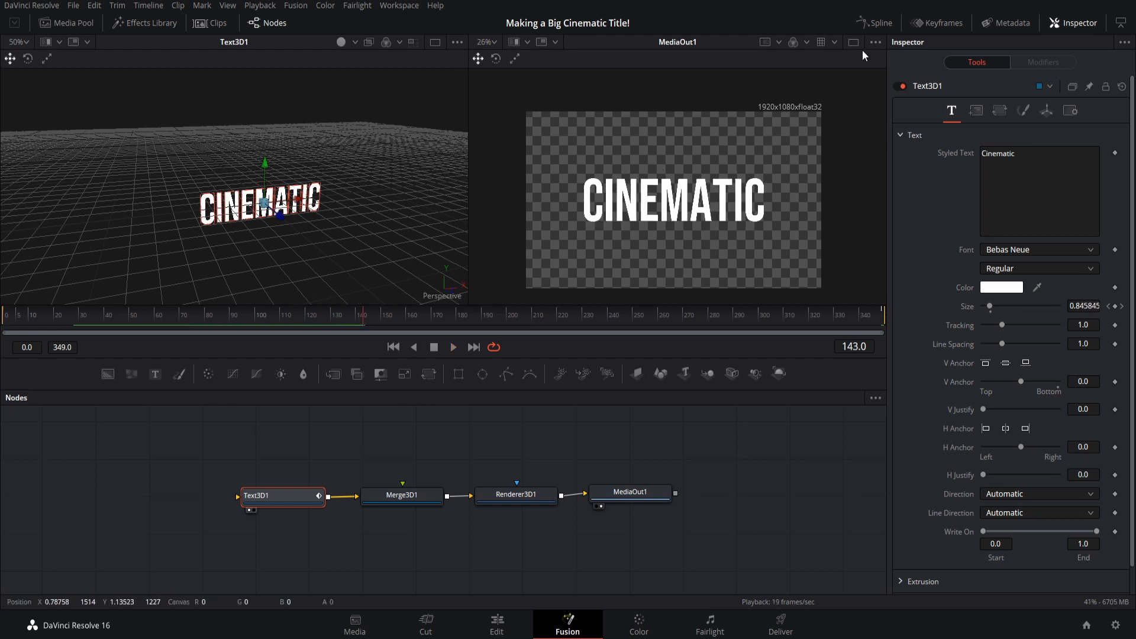
- Show Text3D1's Size curve in the Spline editor, select both keyframes and smooth them
{"action": "left_click", "coordinate": [876, 23]}
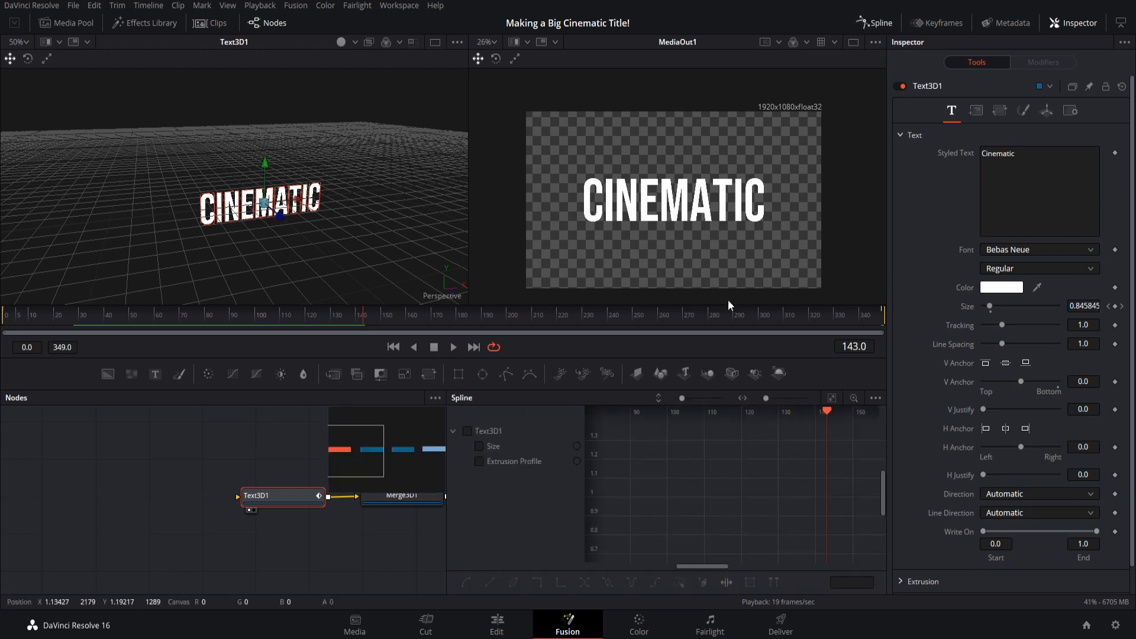
{"action": "left_click", "coordinate": [479, 446]}
{"action": "scroll", "coordinate": [733, 459], "scroll_direction": "down", "scroll_amount": 5}
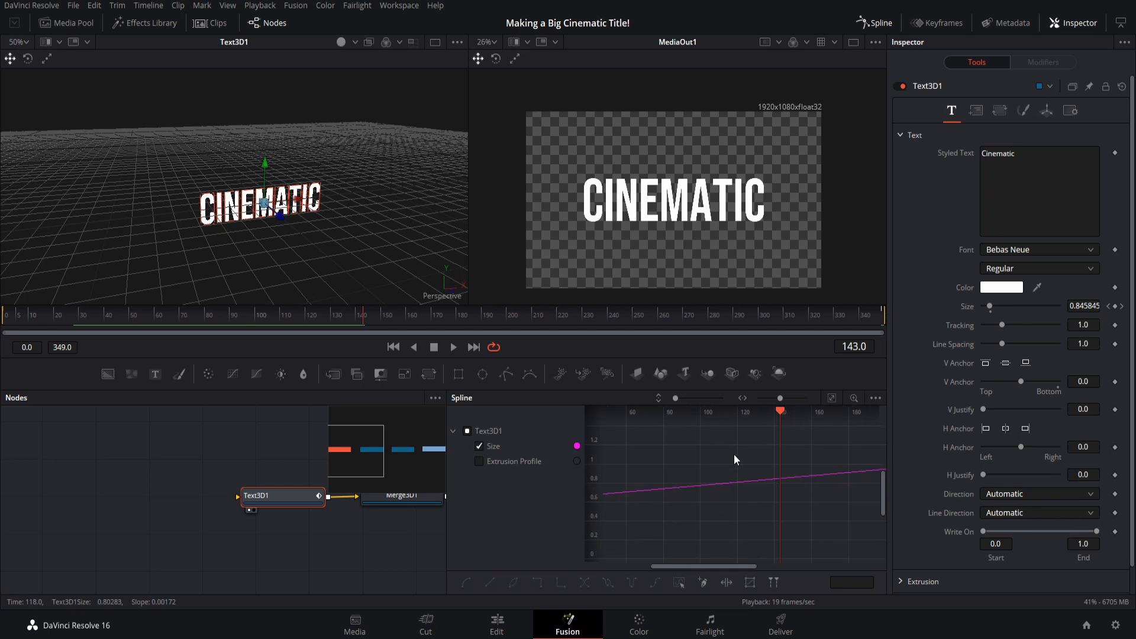
{"action": "left_click_drag", "start_coordinate": [716, 458], "coordinate": [691, 478]}
{"action": "mouse_move", "coordinate": [631, 438]}
{"action": "left_mouse_down"}
{"action": "mouse_move", "coordinate": [831, 512]}
{"action": "mouse_move", "coordinate": [633, 437]}
{"action": "left_mouse_up"}
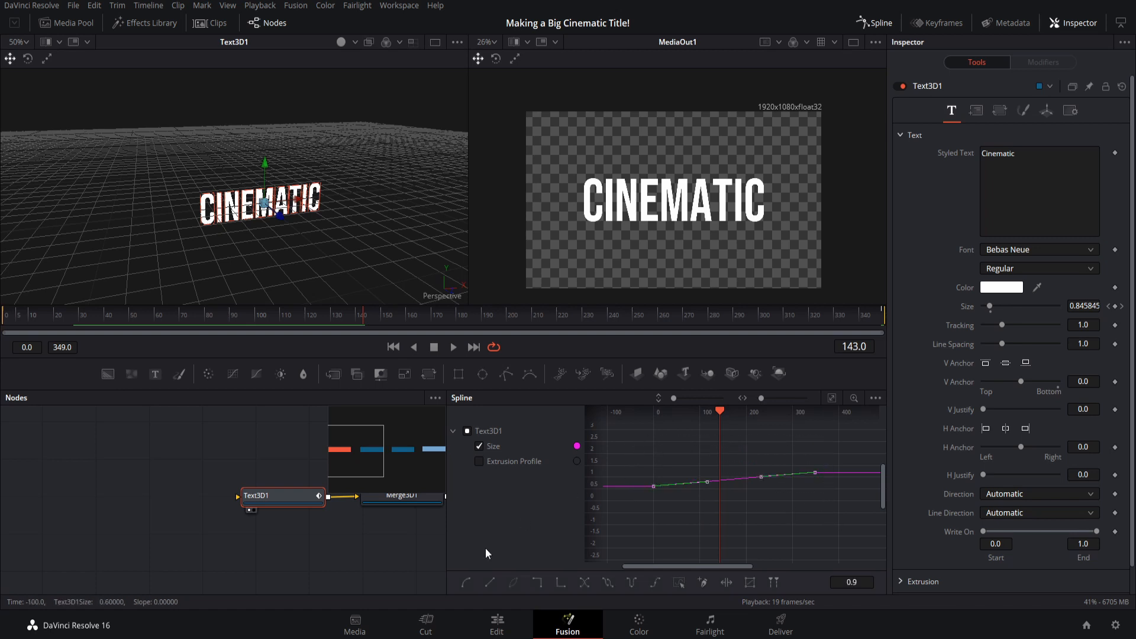
{"action": "left_click", "coordinate": [464, 578]}
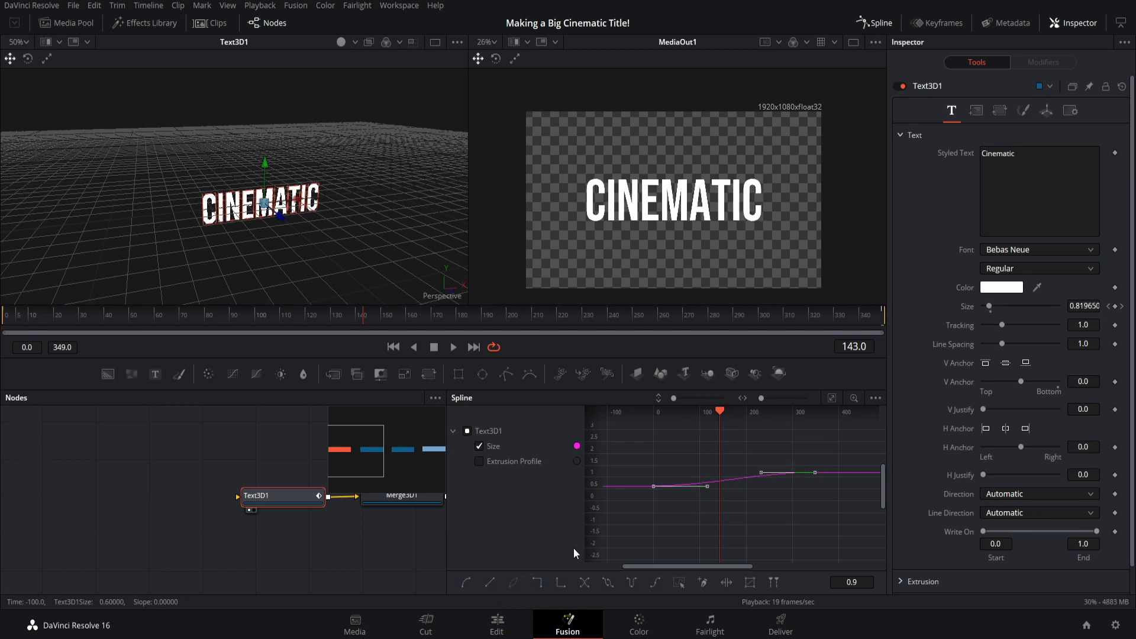
{"action": "left_click", "coordinate": [704, 506]}
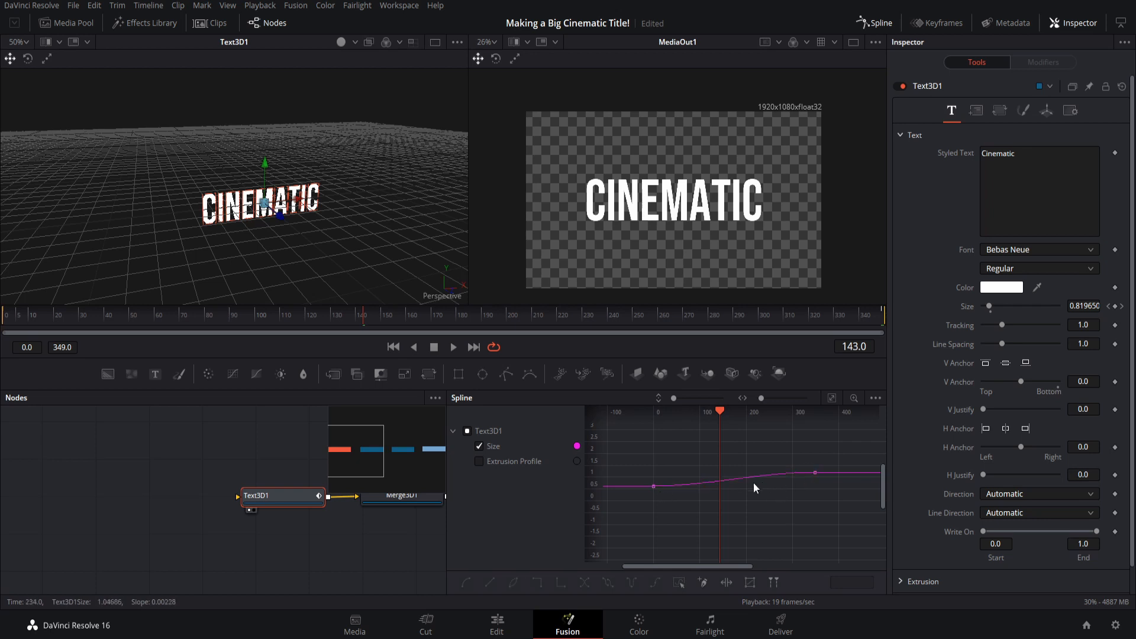
- Play the smoothed size animation from frame 0 and close the Spline editor
{"action": "left_click_drag", "start_coordinate": [44, 318], "coordinate": [3, 319]}
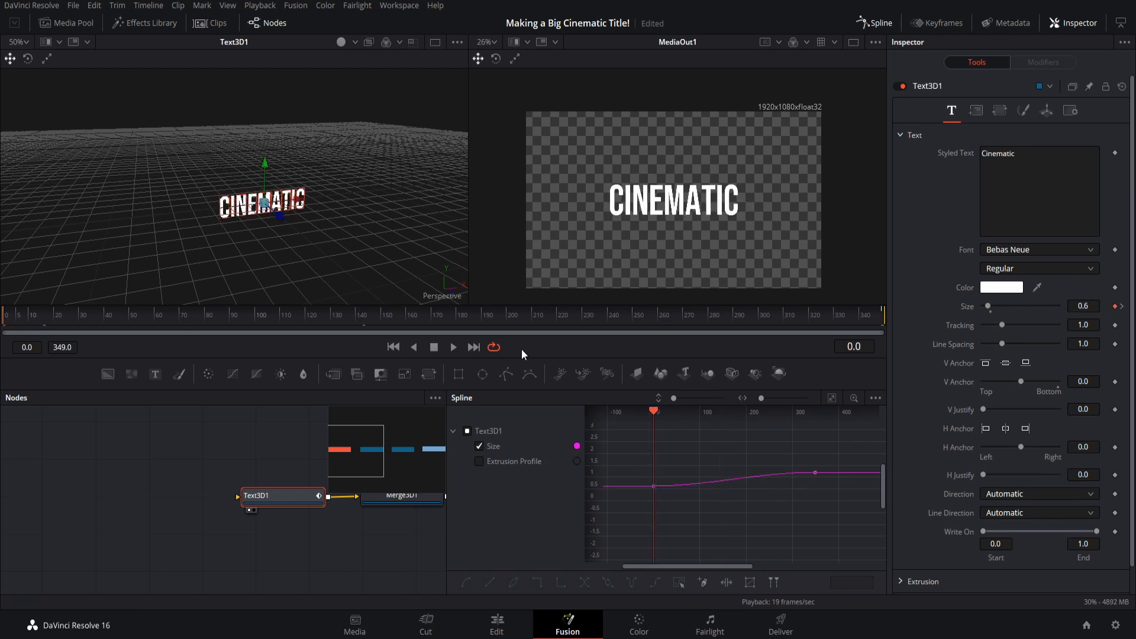
{"action": "left_click", "coordinate": [453, 347]}
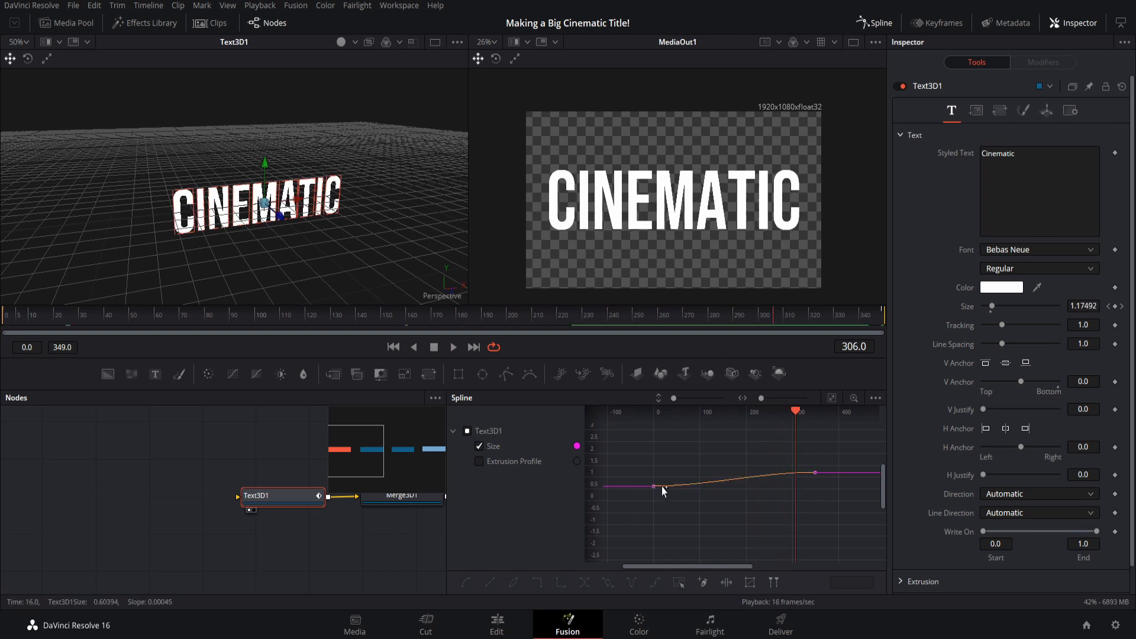
{"action": "left_click", "coordinate": [872, 24]}
{"action": "left_click", "coordinate": [169, 322]}
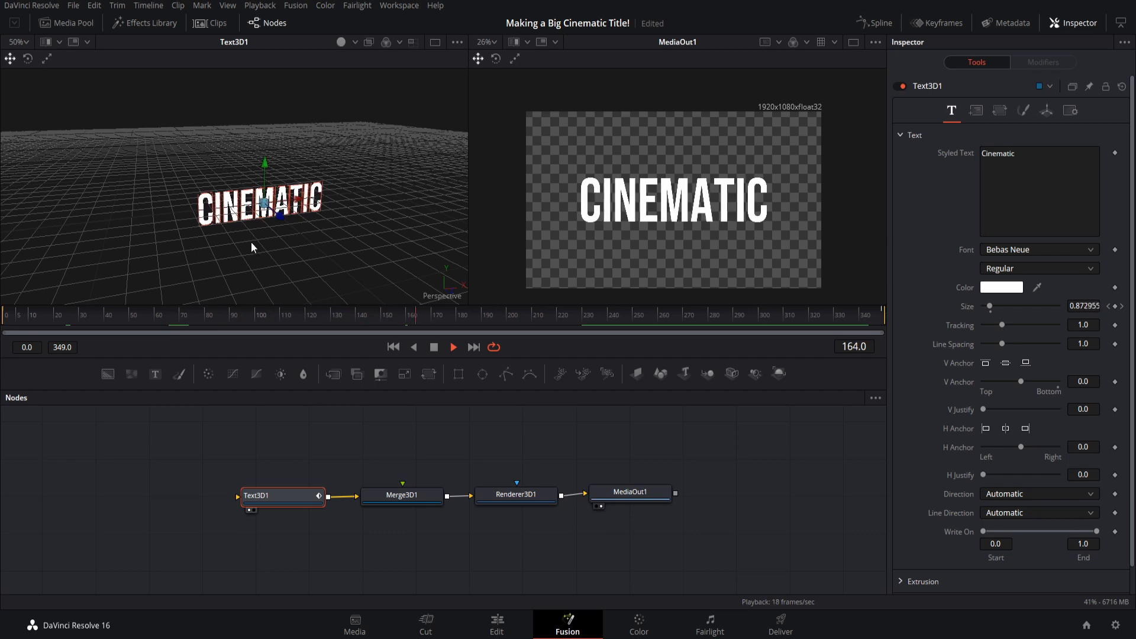
- Set the 3D text's extrusion depth to about 0.0378 and inspect its thickness from the side in the perspective view
{"action": "left_click_drag", "start_coordinate": [208, 250], "coordinate": [329, 242]}
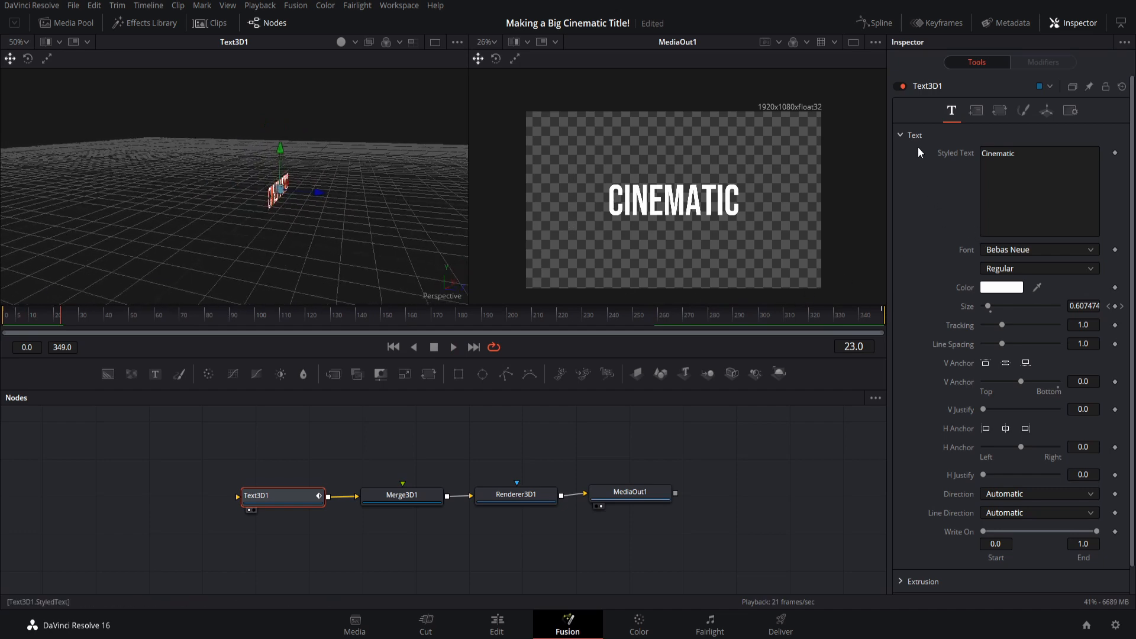
{"action": "scroll", "coordinate": [924, 158], "scroll_direction": "down", "scroll_amount": 1}
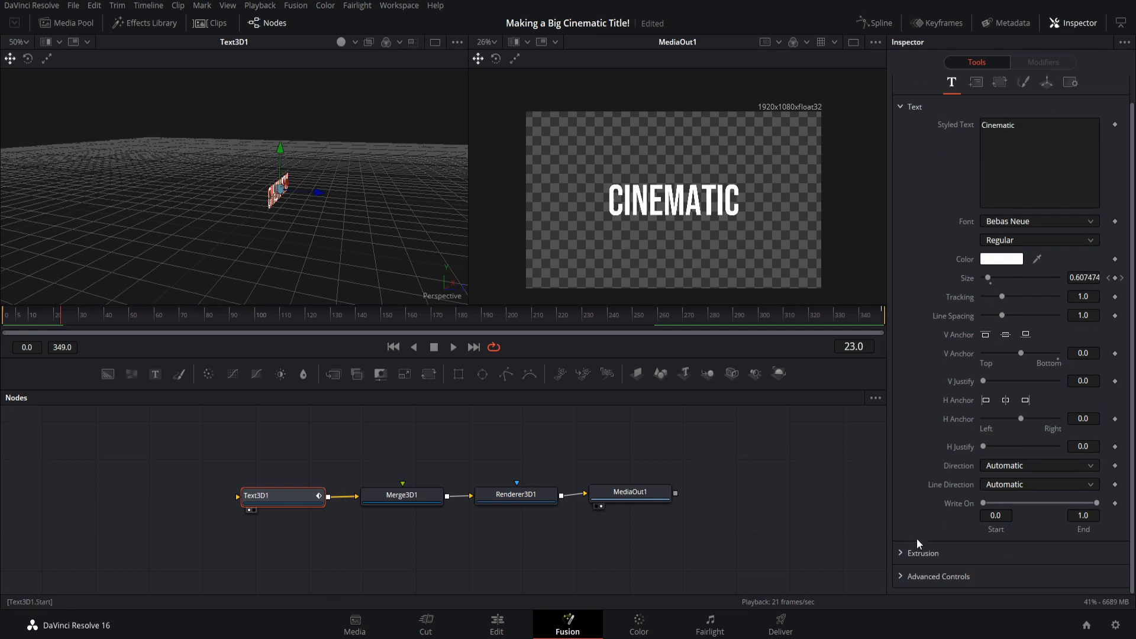
{"action": "left_click", "coordinate": [900, 553]}
{"action": "scroll", "coordinate": [908, 500], "scroll_direction": "down", "scroll_amount": 5}
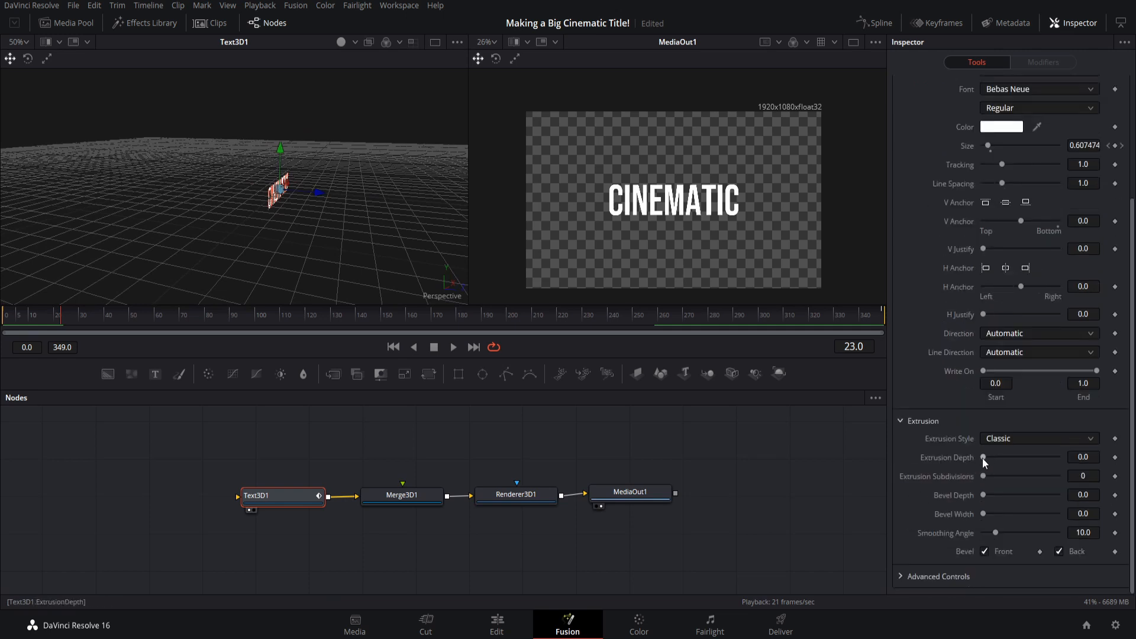
{"action": "left_click_drag", "start_coordinate": [981, 457], "coordinate": [996, 456]}
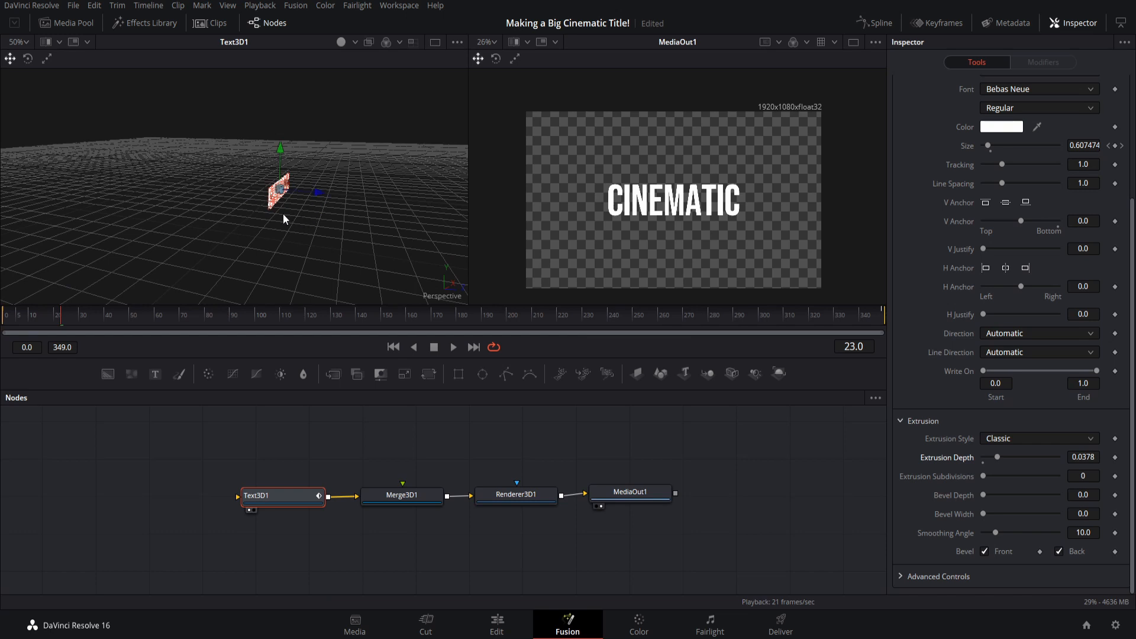
{"action": "scroll", "coordinate": [288, 214], "scroll_direction": "up", "scroll_amount": 3}
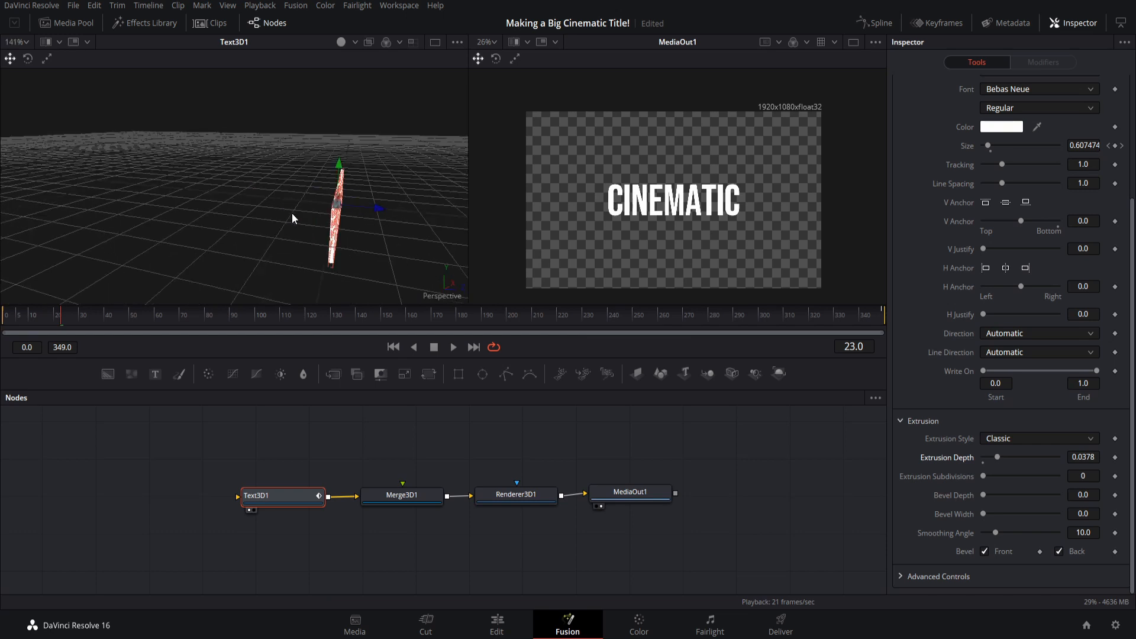
{"action": "scroll", "coordinate": [292, 215], "scroll_direction": "up", "scroll_amount": 2}
{"action": "left_click_drag", "start_coordinate": [374, 259], "coordinate": [286, 233]}
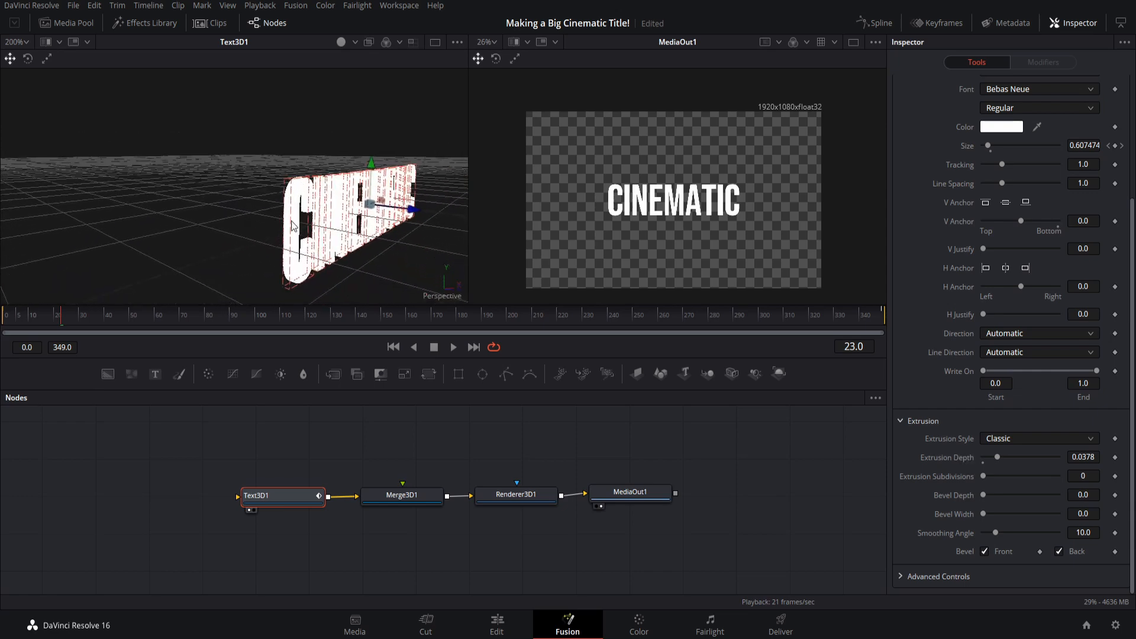
{"action": "left_click_drag", "start_coordinate": [315, 251], "coordinate": [254, 261]}
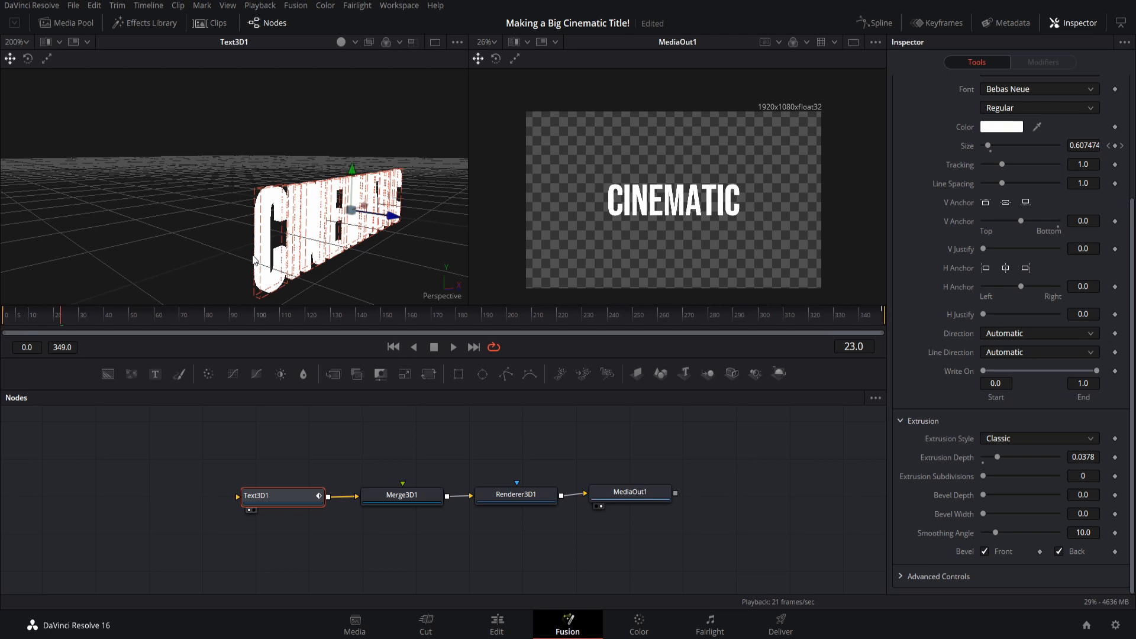
- Move the Text3D1 node slightly away from Merge3D1 and set its shading material type to Image
{"action": "left_click_drag", "start_coordinate": [360, 435], "coordinate": [332, 441]}
{"action": "left_click", "coordinate": [254, 489]}
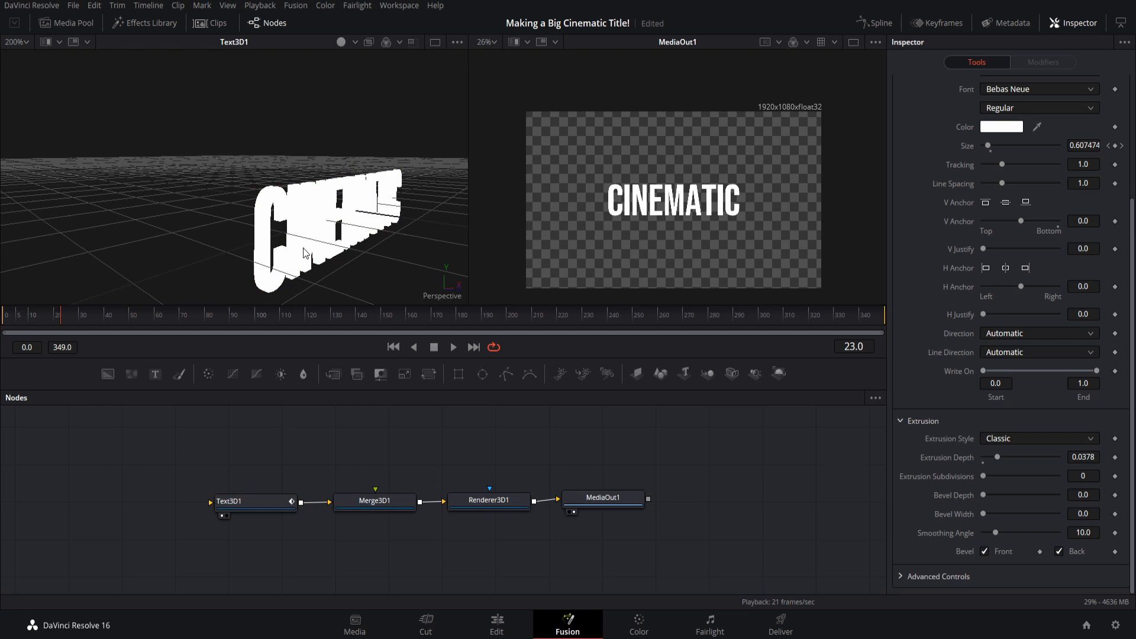
{"action": "left_click", "coordinate": [239, 502]}
{"action": "left_click_drag", "start_coordinate": [257, 506], "coordinate": [246, 503]}
{"action": "scroll", "coordinate": [956, 297], "scroll_direction": "up", "scroll_amount": 4}
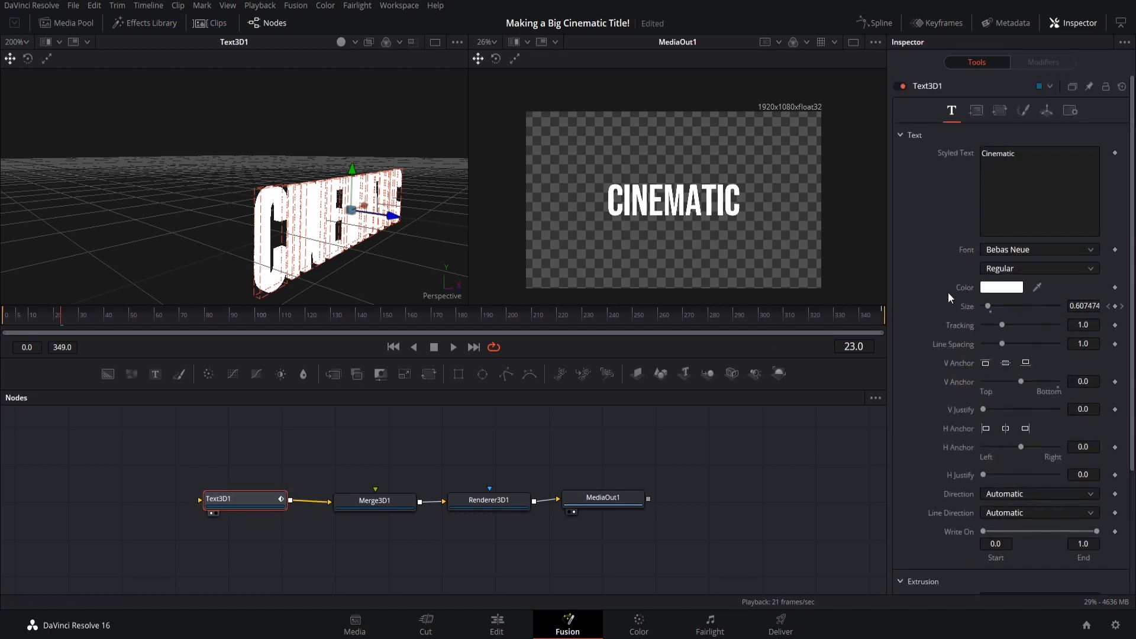
{"action": "left_click", "coordinate": [1018, 113]}
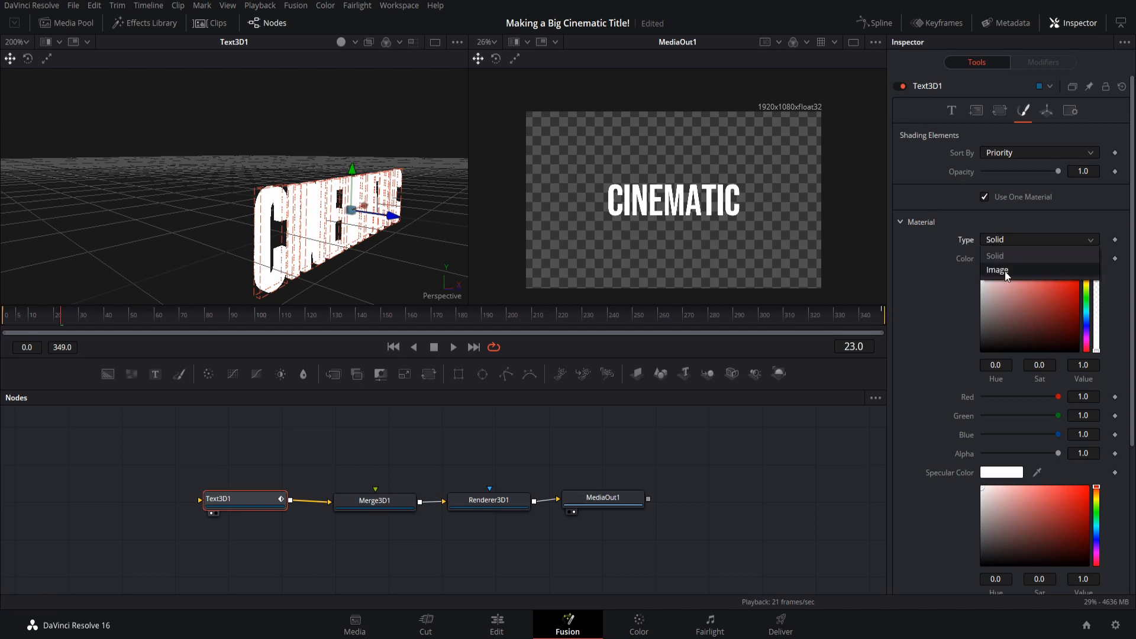
{"action": "left_click", "coordinate": [1004, 271]}
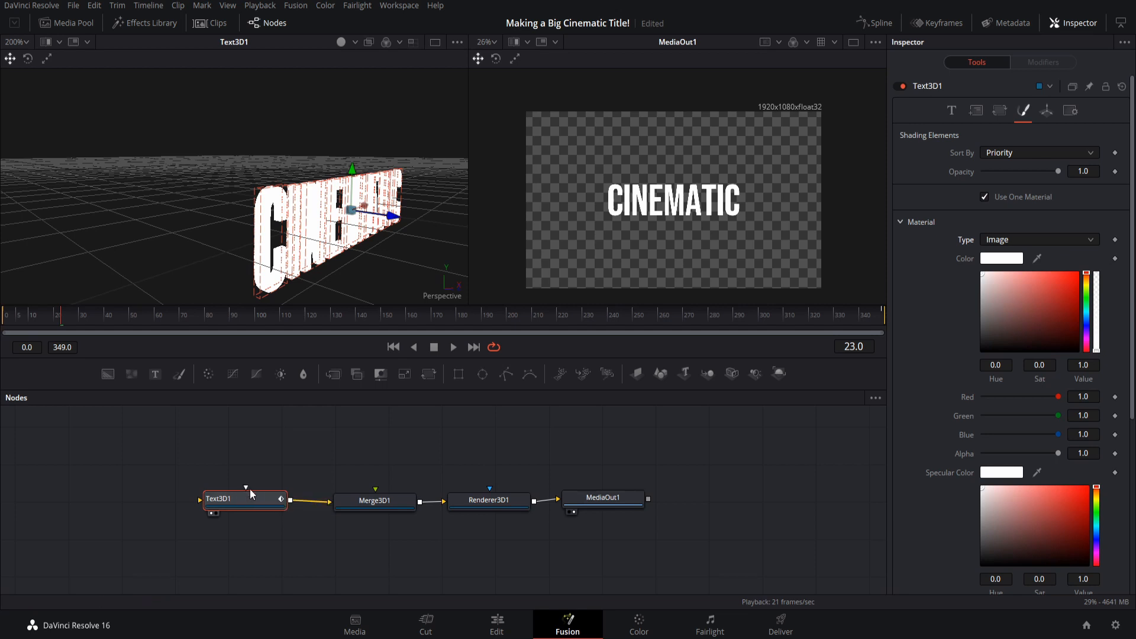
- Add a Loader node with grey-illustration-3302434.jpg and connect it to Text3D1's material input
{"action": "left_click_drag", "start_coordinate": [336, 452], "coordinate": [365, 468]}
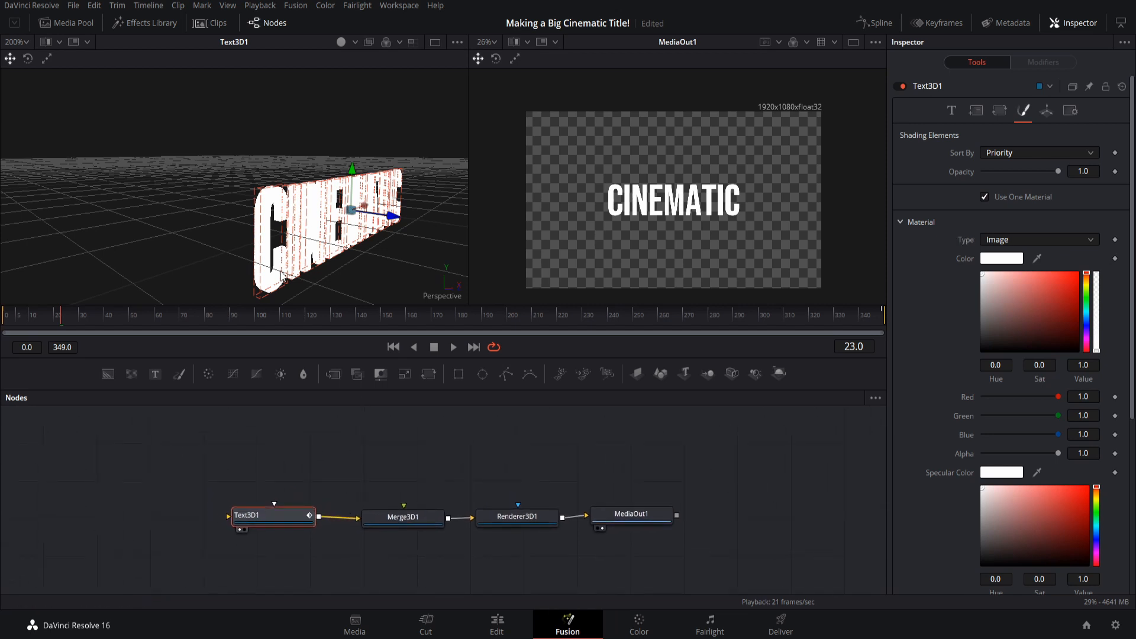
{"action": "left_click", "coordinate": [261, 423]}
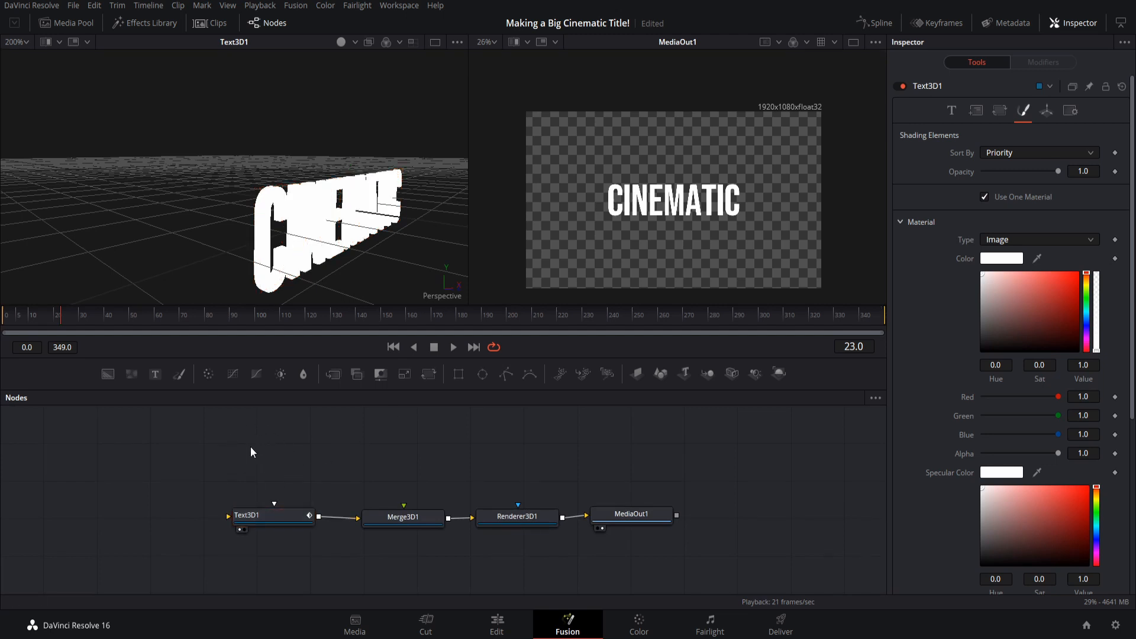
{"action": "right_click", "coordinate": [235, 447]}
{"action": "mouse_move", "coordinate": [303, 243]}
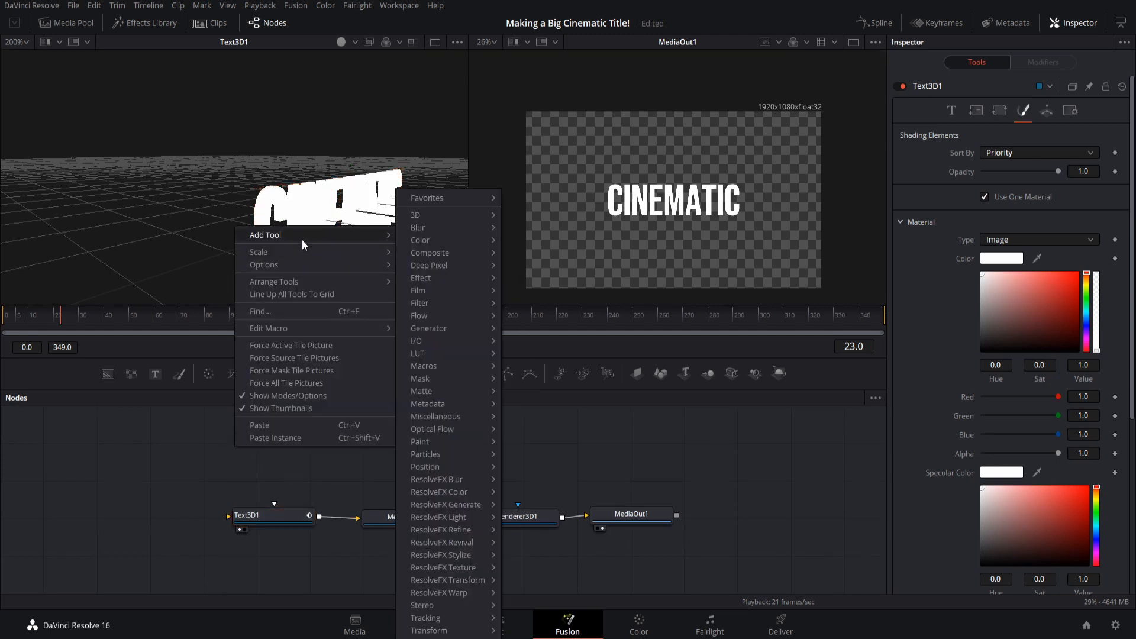
{"action": "mouse_move", "coordinate": [459, 339]}
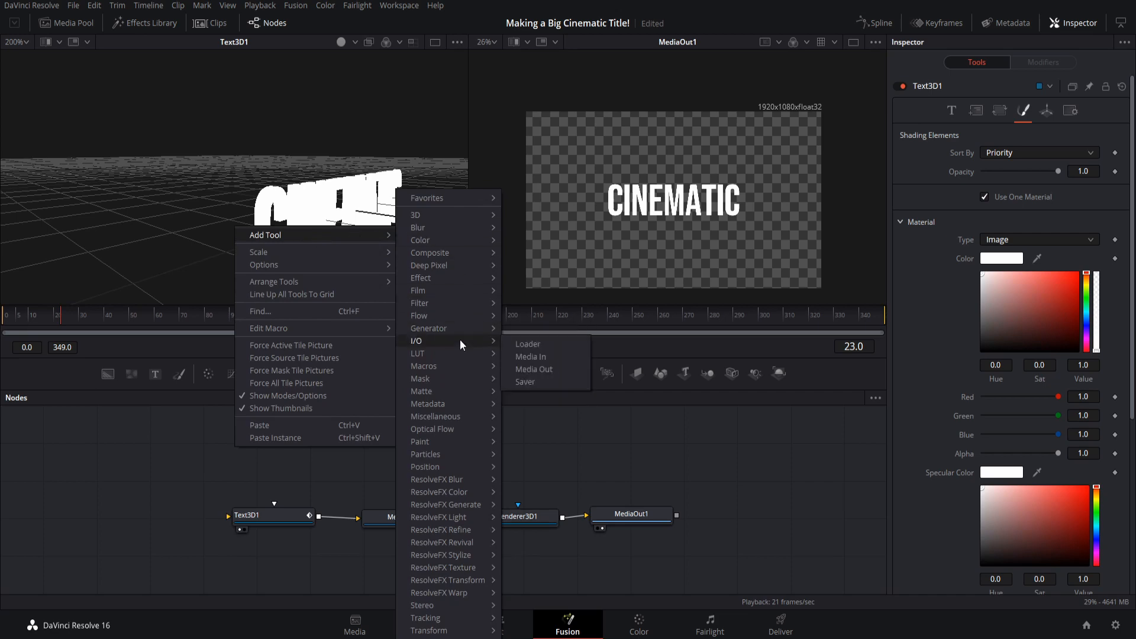
{"action": "left_click", "coordinate": [523, 343]}
{"action": "scroll", "coordinate": [370, 215], "scroll_direction": "down", "scroll_amount": 6}
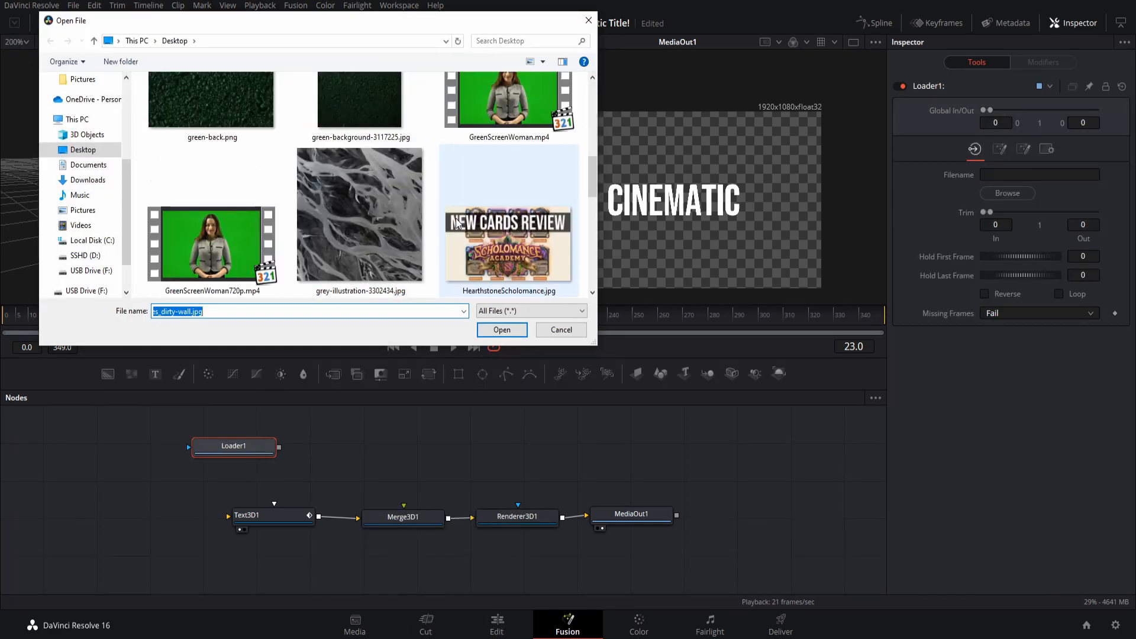
{"action": "scroll", "coordinate": [456, 219], "scroll_direction": "down", "scroll_amount": 2}
{"action": "scroll", "coordinate": [414, 201], "scroll_direction": "up", "scroll_amount": 2}
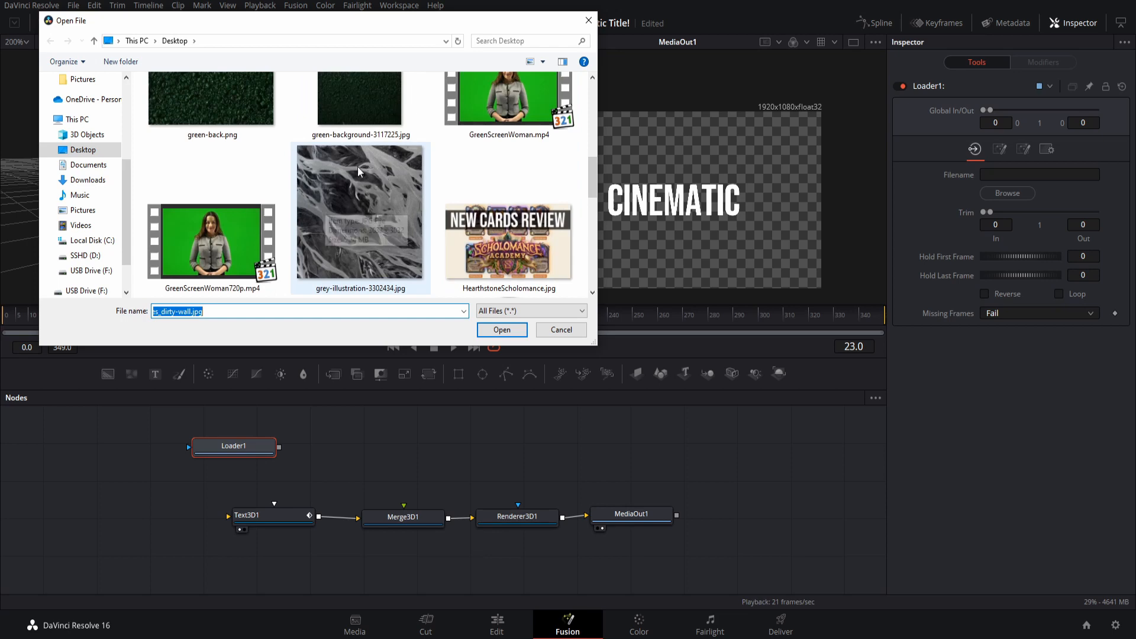
{"action": "double_click", "coordinate": [366, 203]}
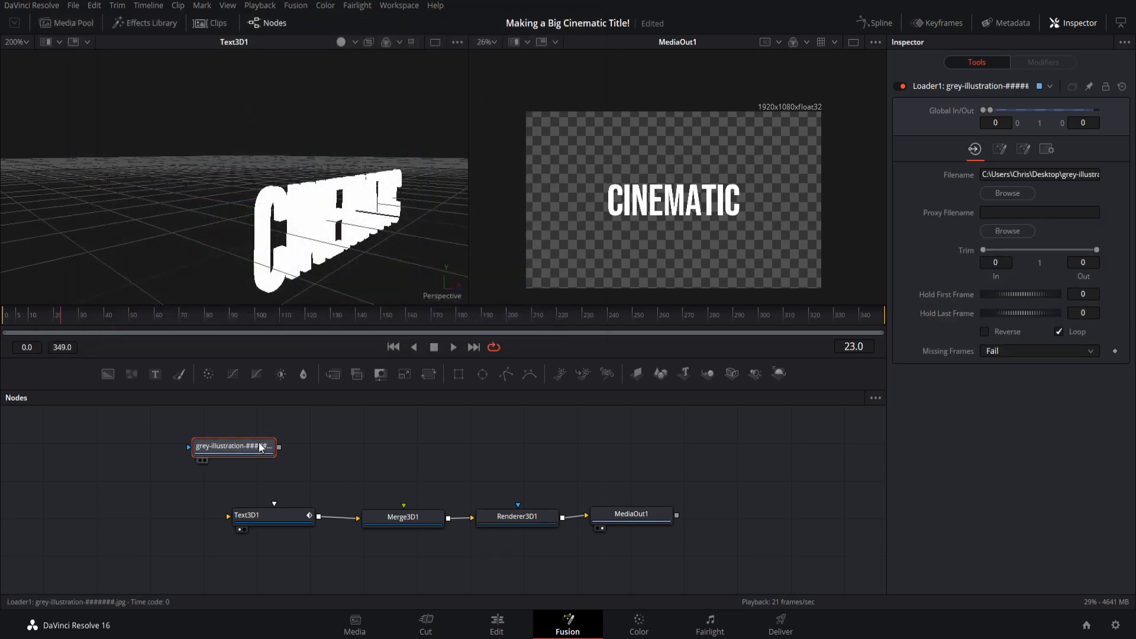
{"action": "left_click_drag", "start_coordinate": [260, 448], "coordinate": [275, 503]}
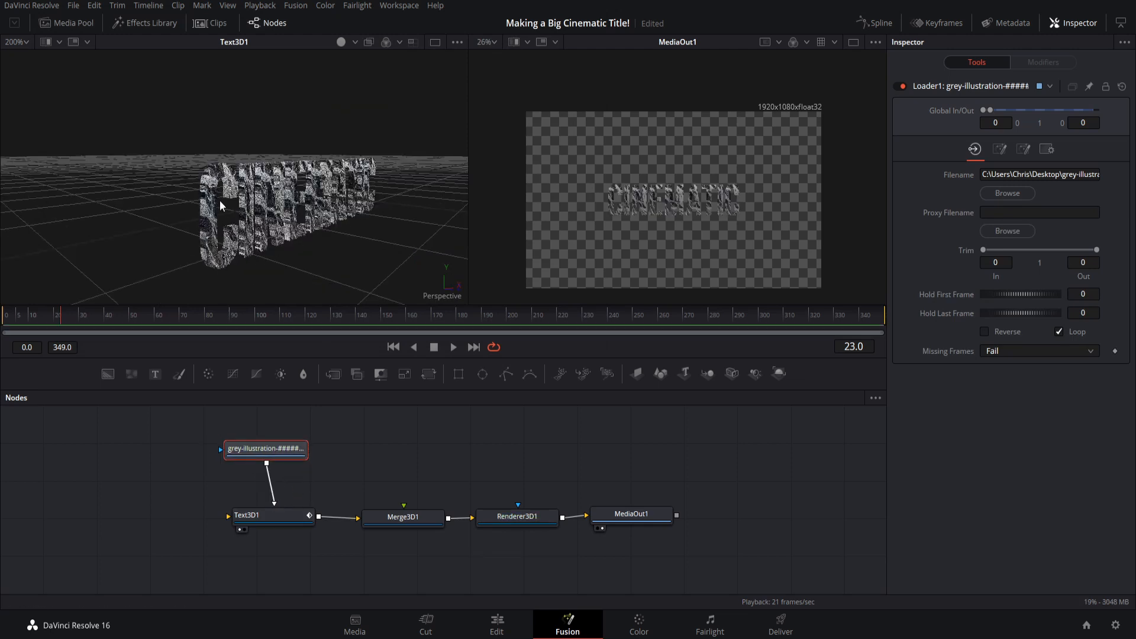
- Turn off Use One Material for Text3D1 and keep its bevel material type as Solid
{"action": "left_click", "coordinate": [249, 184]}
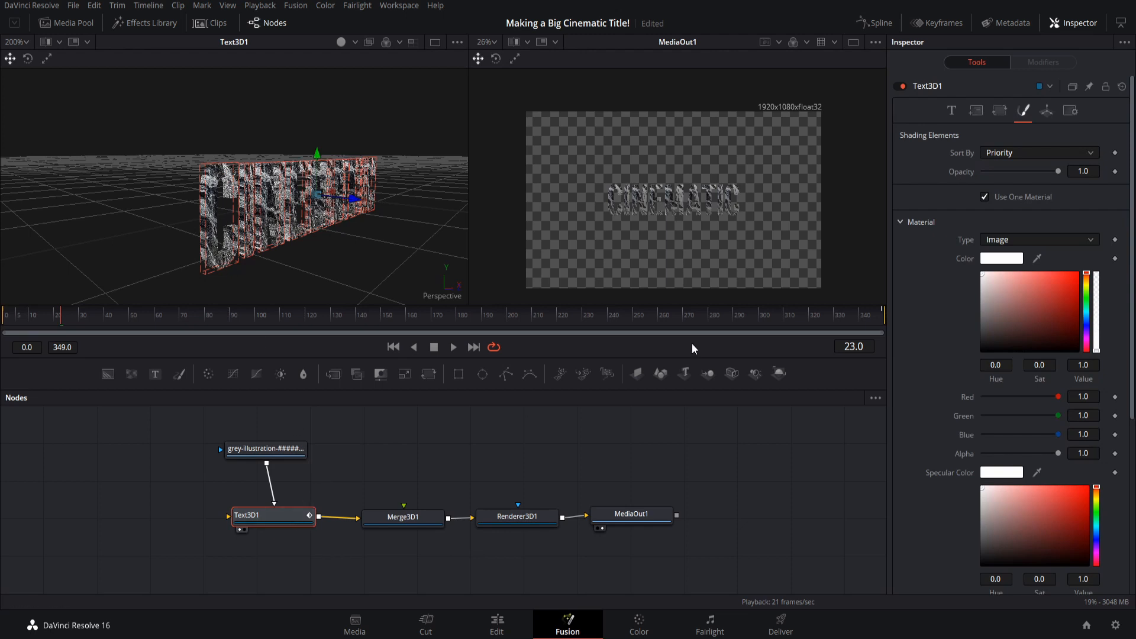
{"action": "left_click", "coordinate": [984, 197]}
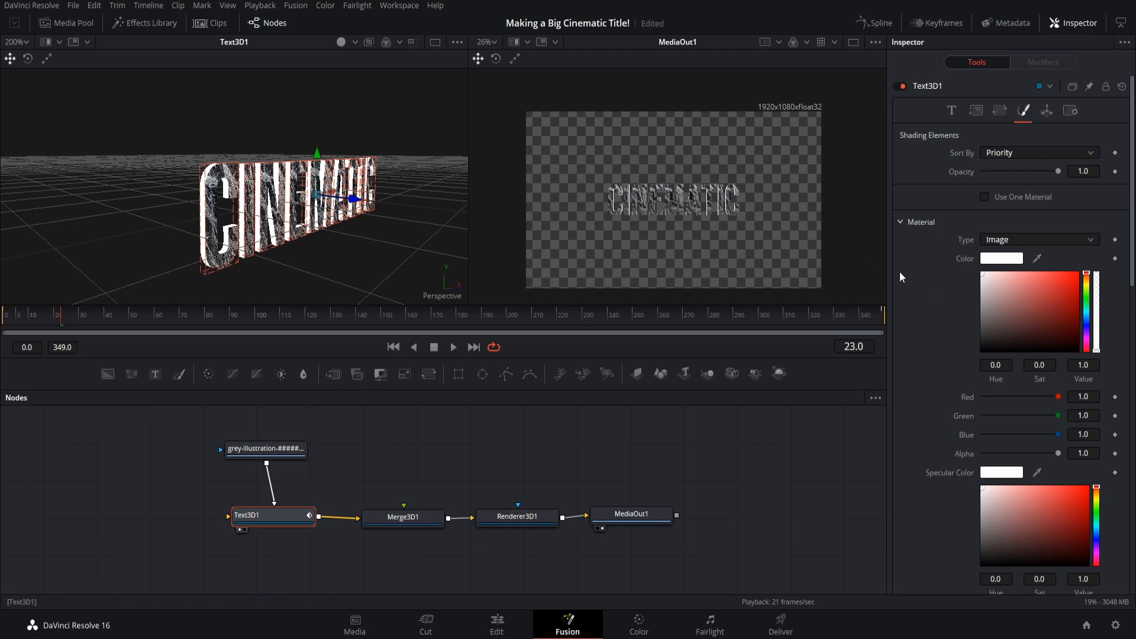
{"action": "scroll", "coordinate": [914, 233], "scroll_direction": "down", "scroll_amount": 8}
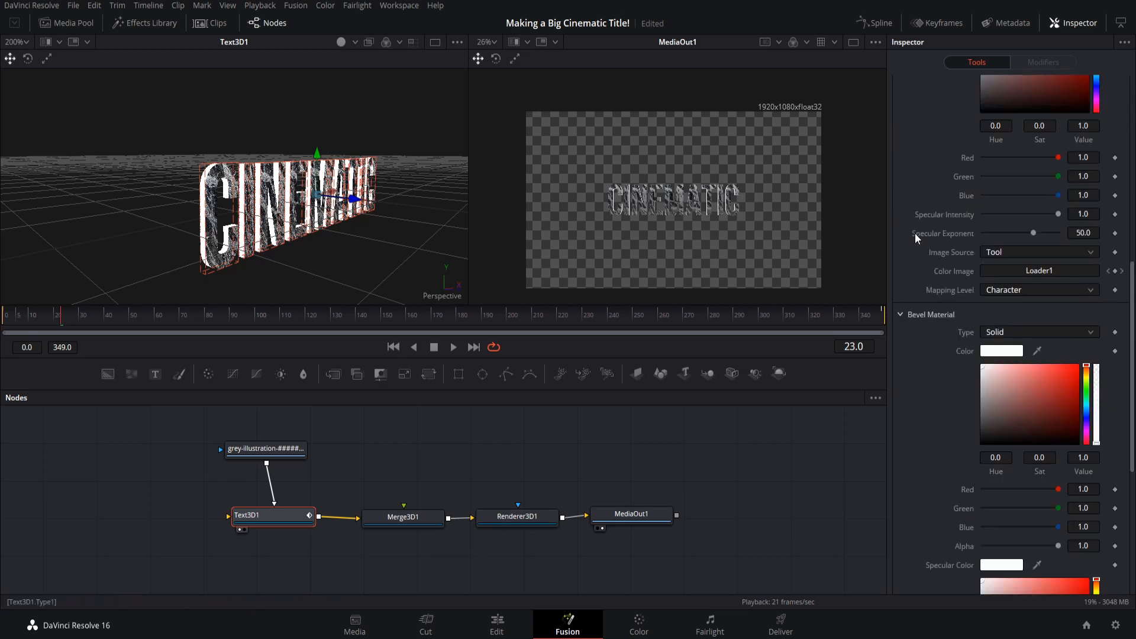
{"action": "scroll", "coordinate": [949, 313], "scroll_direction": "down", "scroll_amount": 2}
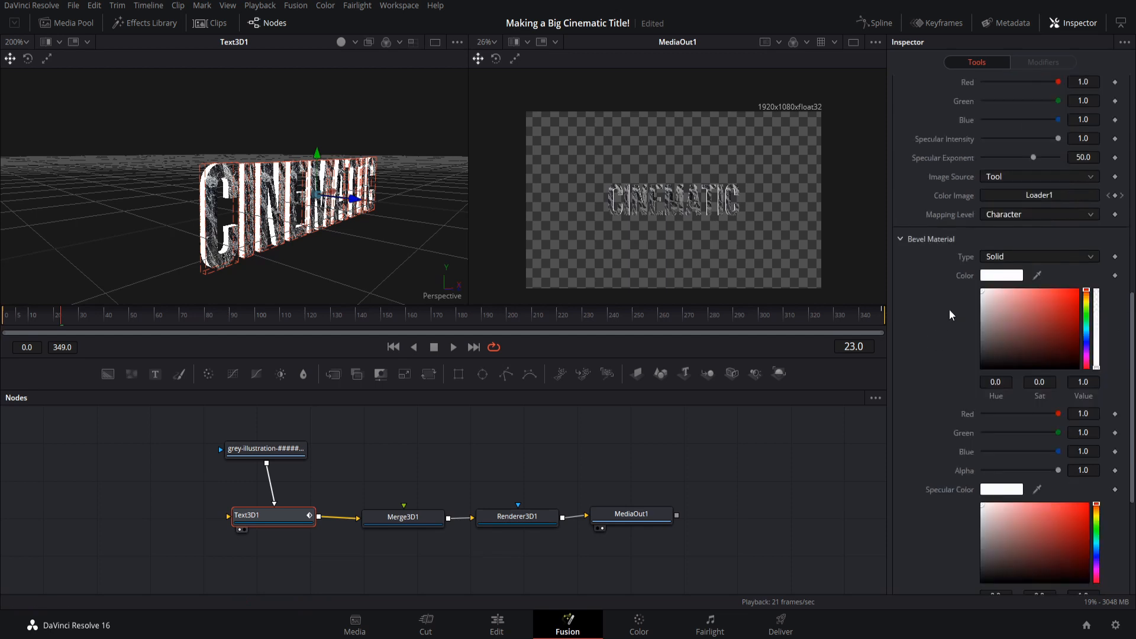
{"action": "left_click", "coordinate": [1005, 256]}
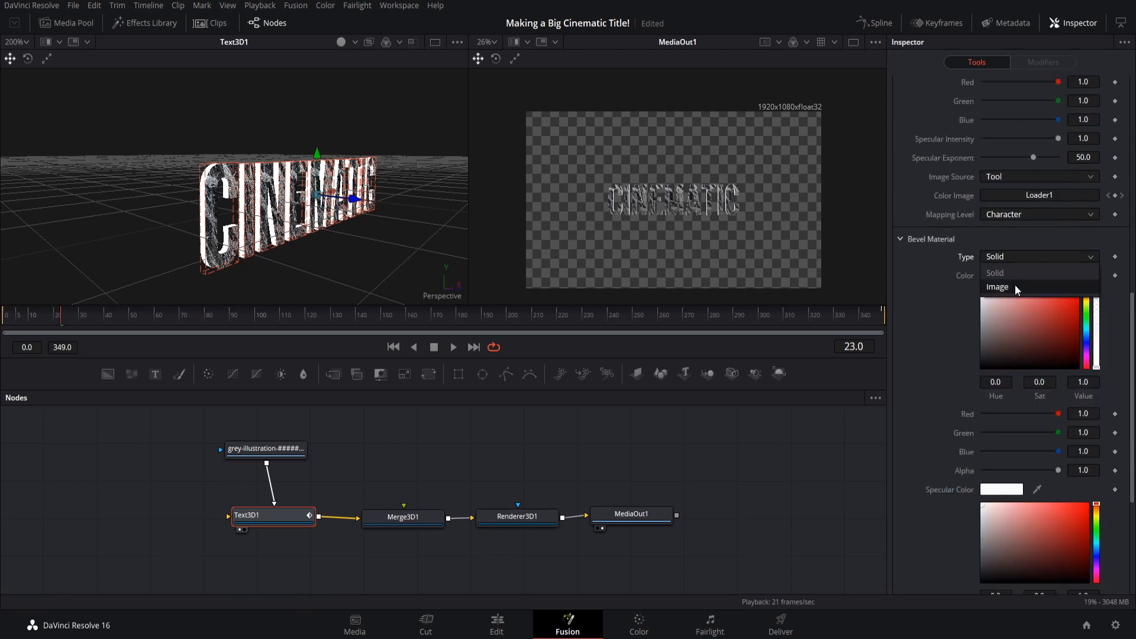
{"action": "left_click", "coordinate": [1016, 274]}
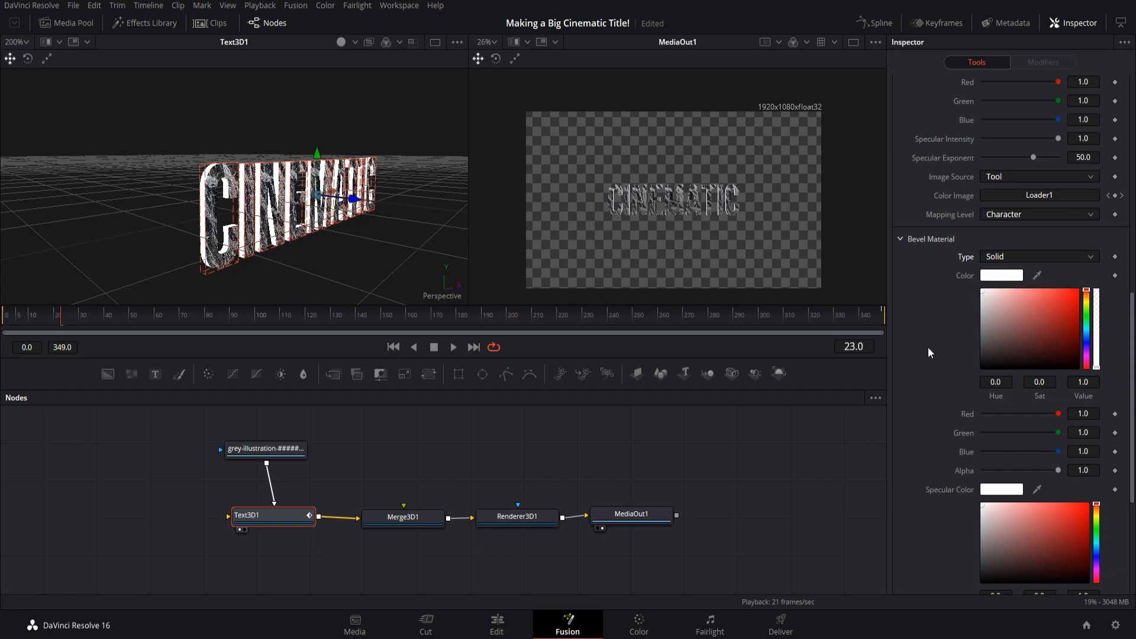
{"action": "scroll", "coordinate": [927, 351], "scroll_direction": "up", "scroll_amount": 6}
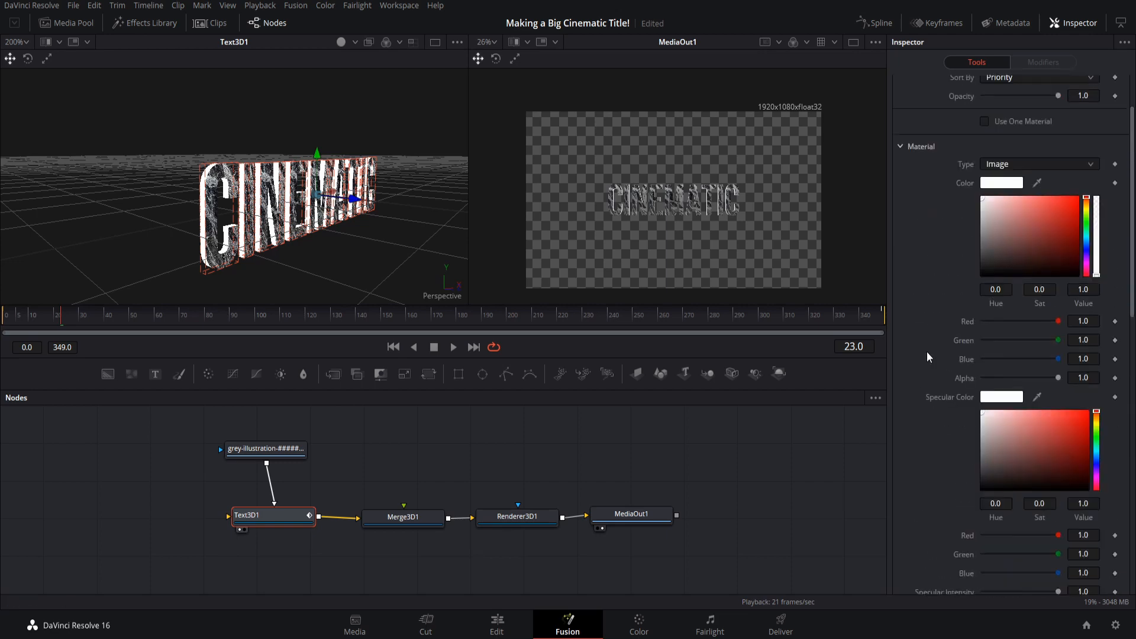
- Switch to the Edit page and scrub through the textured title over the video clip
{"action": "key", "text": "space"}
{"action": "left_click", "coordinate": [491, 618]}
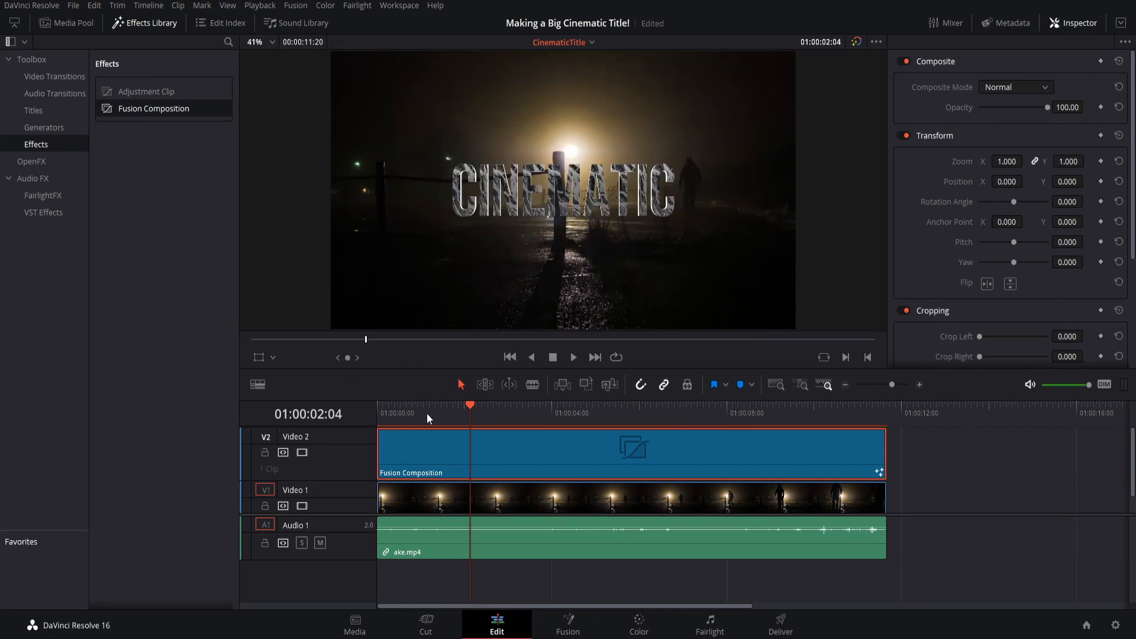
{"action": "left_click_drag", "start_coordinate": [441, 405], "coordinate": [735, 429]}
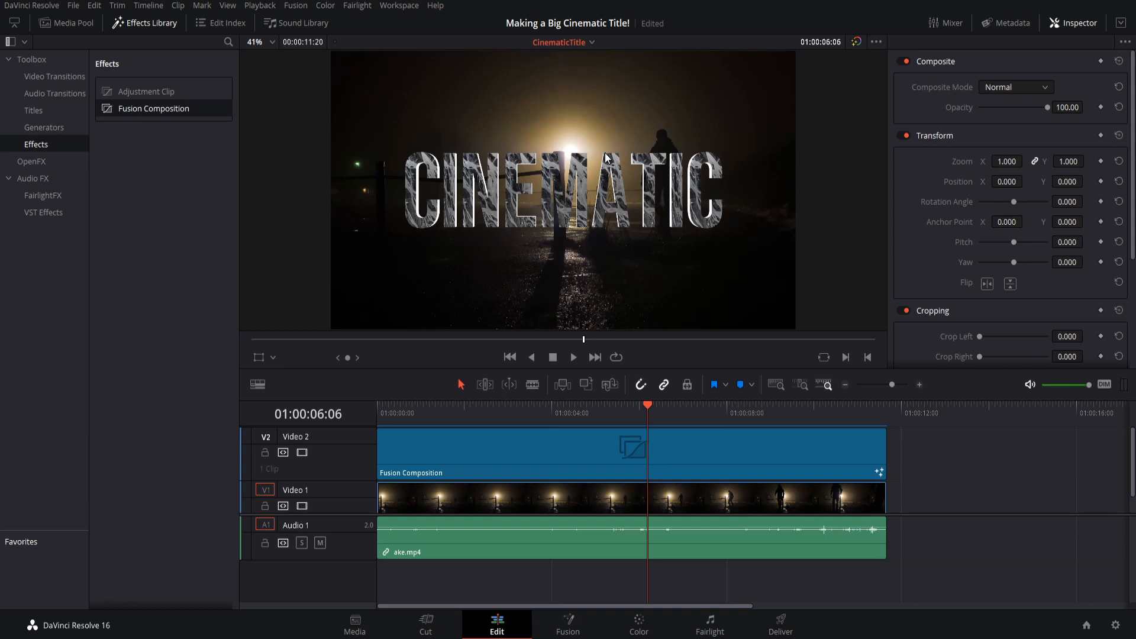
- Return to the Fusion page and enable lighting on Renderer3D1, leaving shadows disabled
{"action": "left_click", "coordinate": [566, 622]}
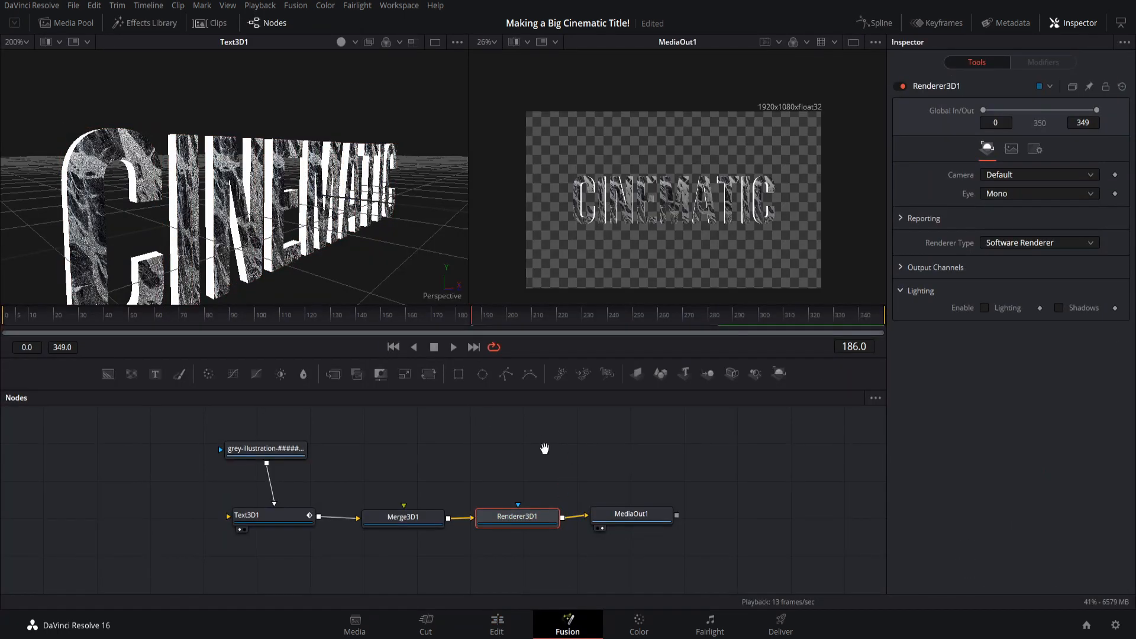
{"action": "left_click_drag", "start_coordinate": [542, 449], "coordinate": [537, 448]}
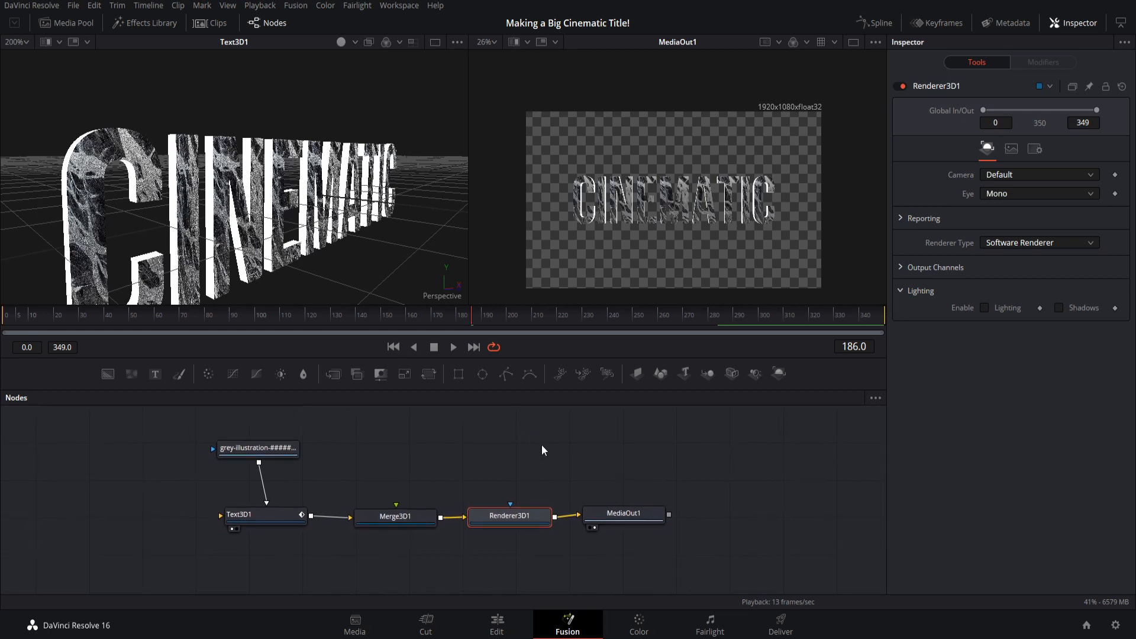
{"action": "left_click_drag", "start_coordinate": [562, 267], "coordinate": [563, 254]}
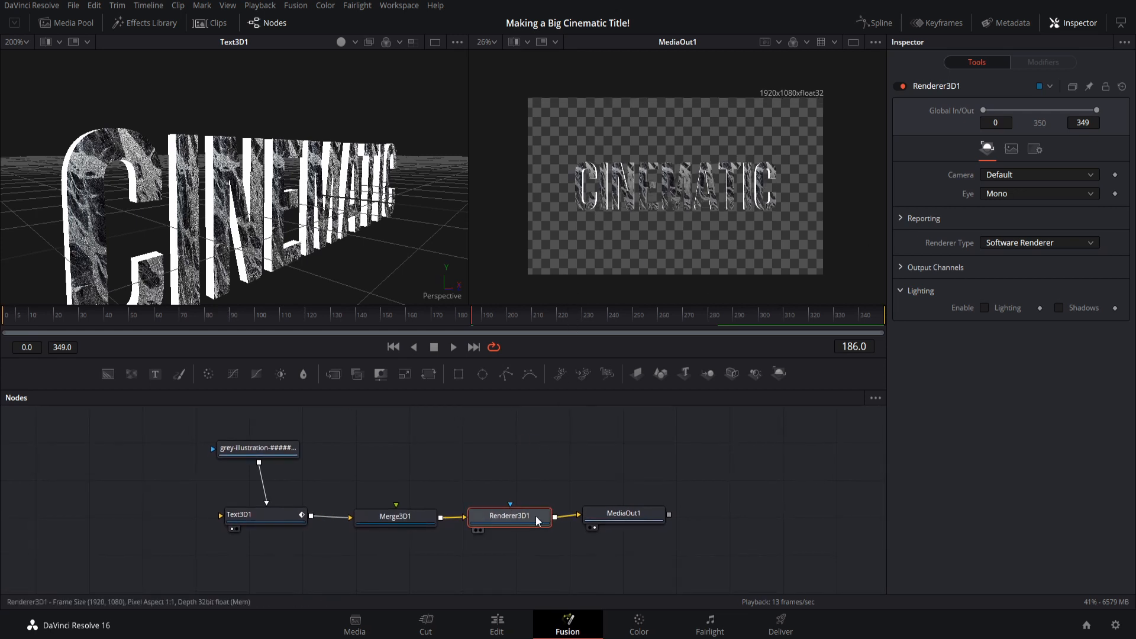
{"action": "left_click", "coordinate": [985, 307]}
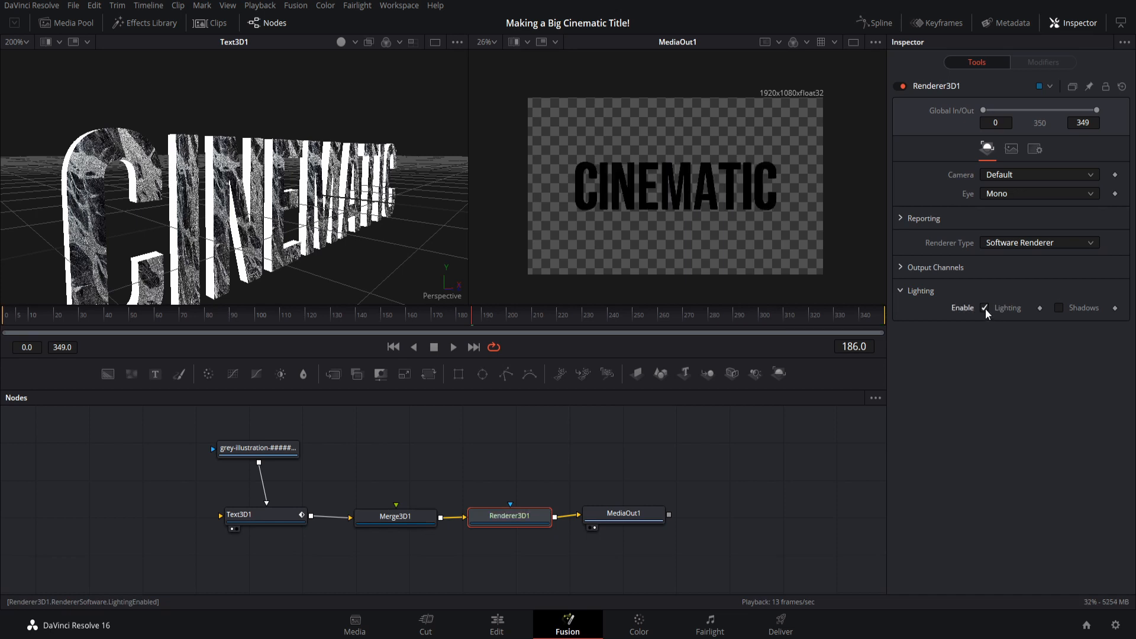
{"action": "left_click", "coordinate": [1059, 308]}
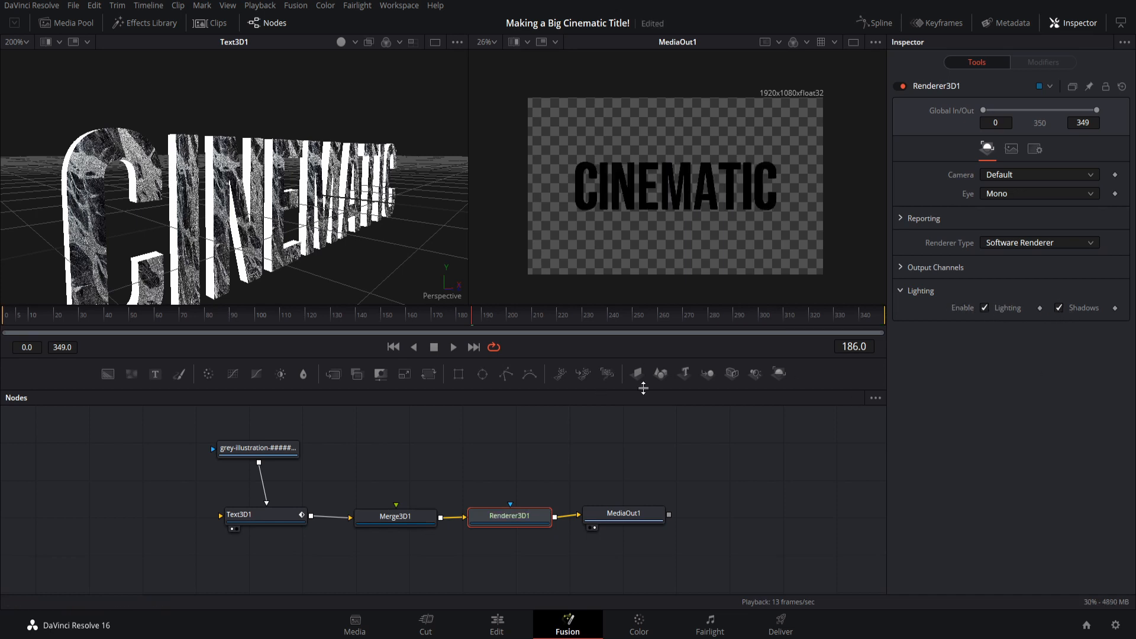
{"action": "left_click", "coordinate": [1060, 311]}
{"action": "left_click_drag", "start_coordinate": [313, 270], "coordinate": [311, 203]}
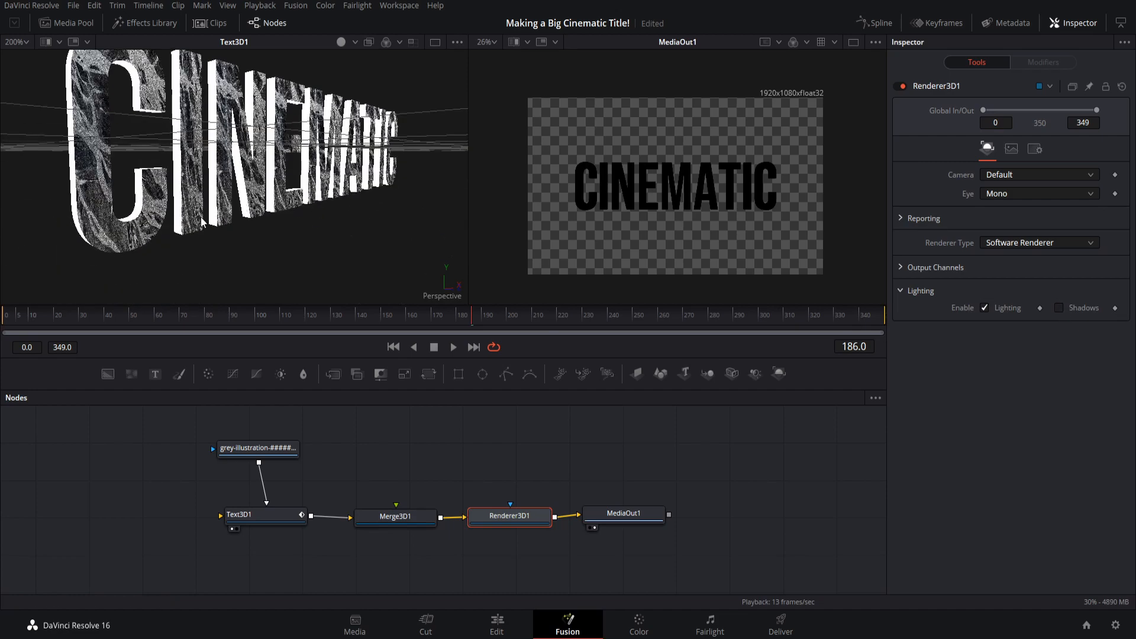
{"action": "left_click_drag", "start_coordinate": [257, 235], "coordinate": [315, 303]}
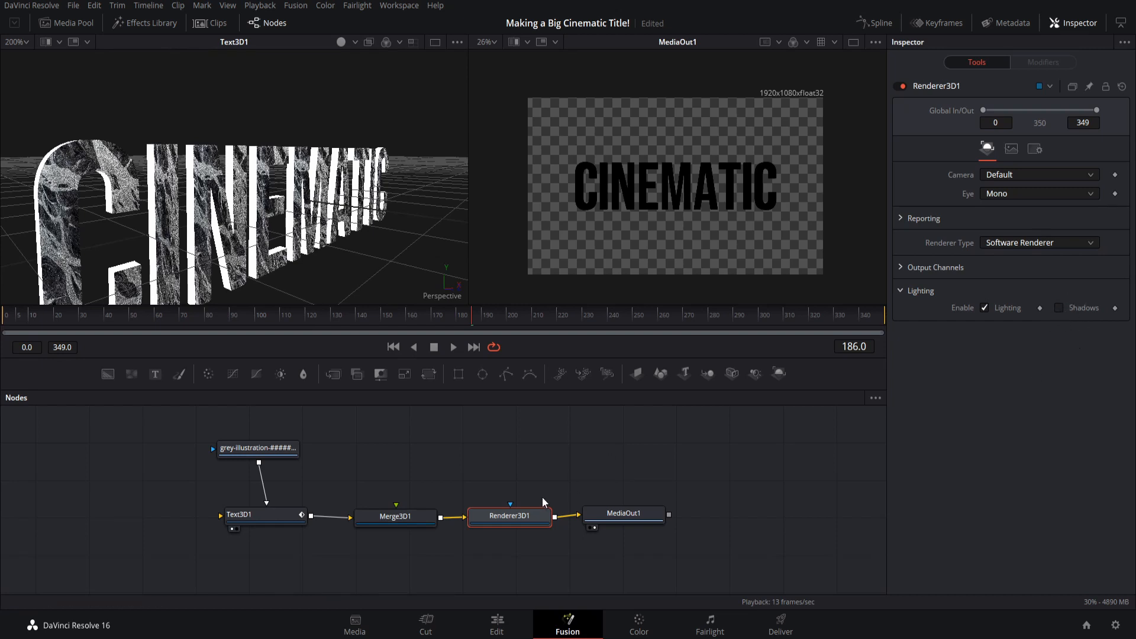
- Add an Ambient Light node above the node chain and place it over the grey-illustration loader
{"action": "scroll", "coordinate": [543, 497], "scroll_direction": "down", "scroll_amount": 1}
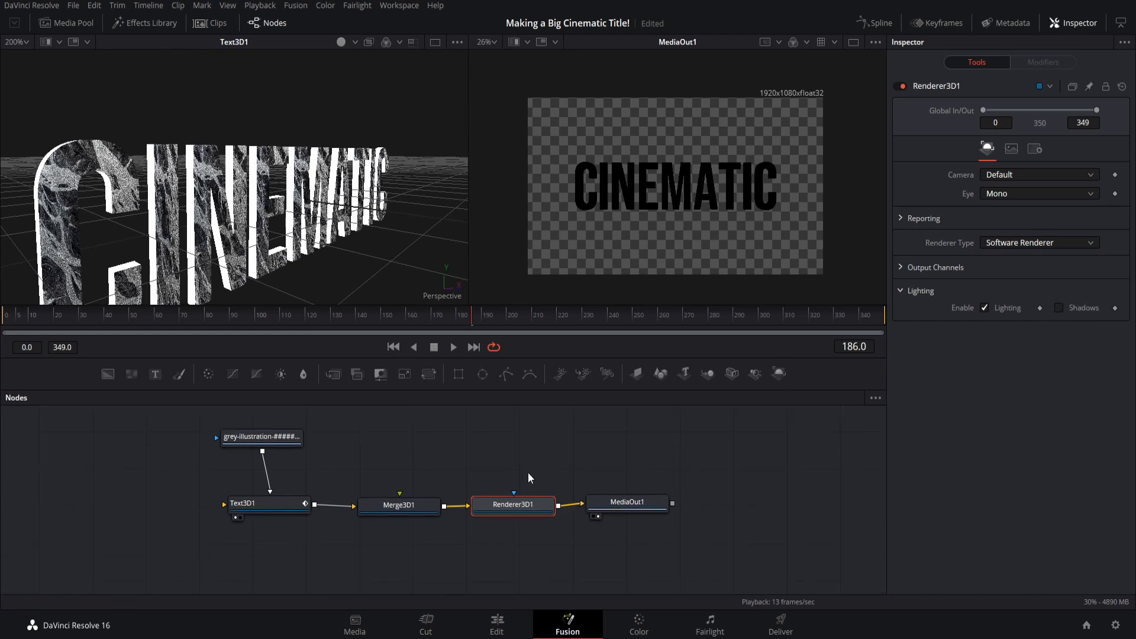
{"action": "scroll", "coordinate": [528, 472], "scroll_direction": "up", "scroll_amount": 2}
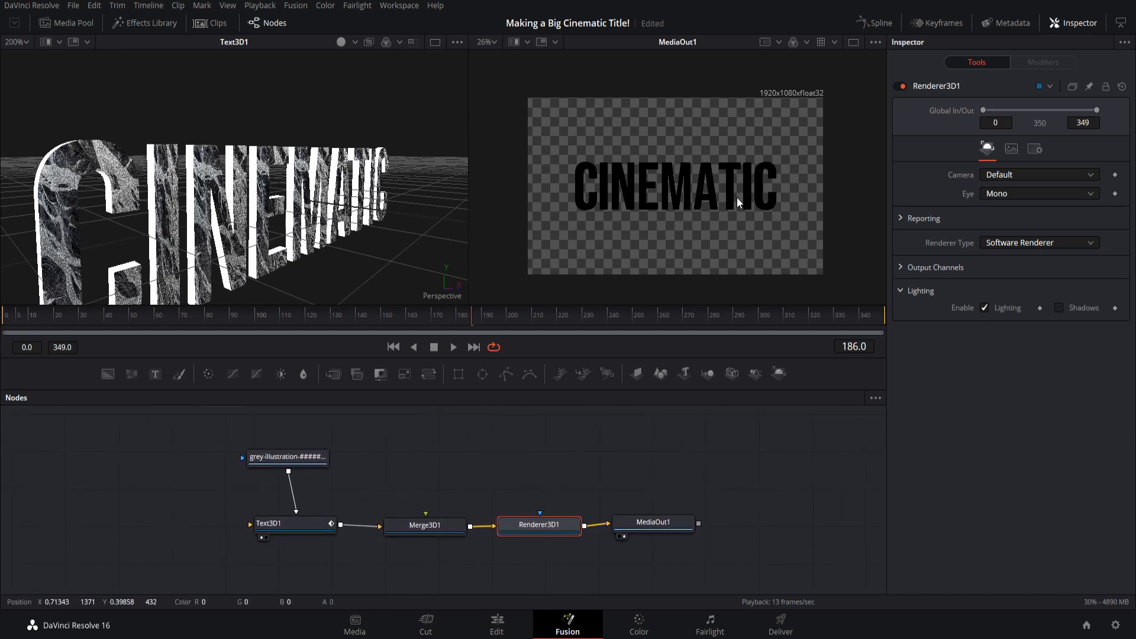
{"action": "left_click_drag", "start_coordinate": [500, 408], "coordinate": [443, 454]}
{"action": "right_click", "coordinate": [453, 428]}
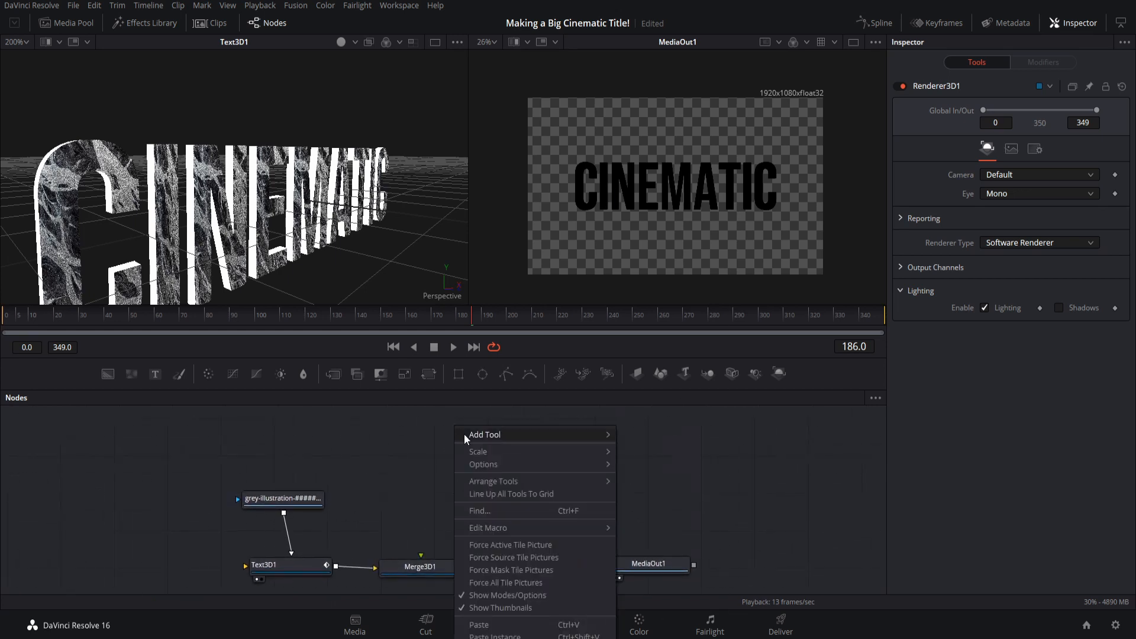
{"action": "mouse_move", "coordinate": [464, 434]}
{"action": "mouse_move", "coordinate": [666, 215]}
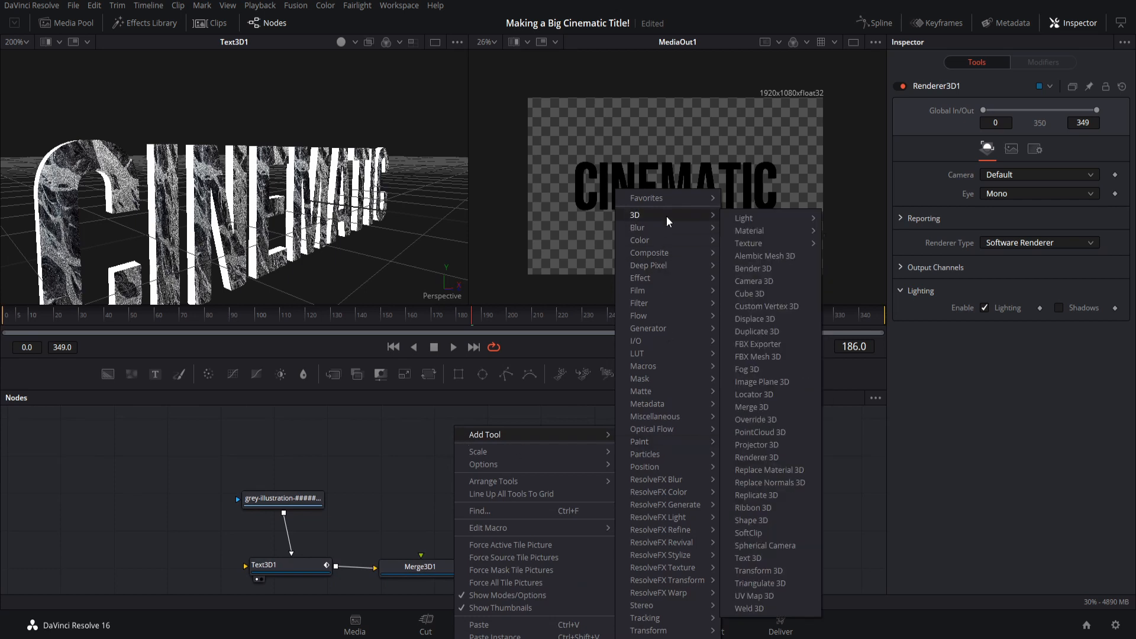
{"action": "mouse_move", "coordinate": [804, 217]}
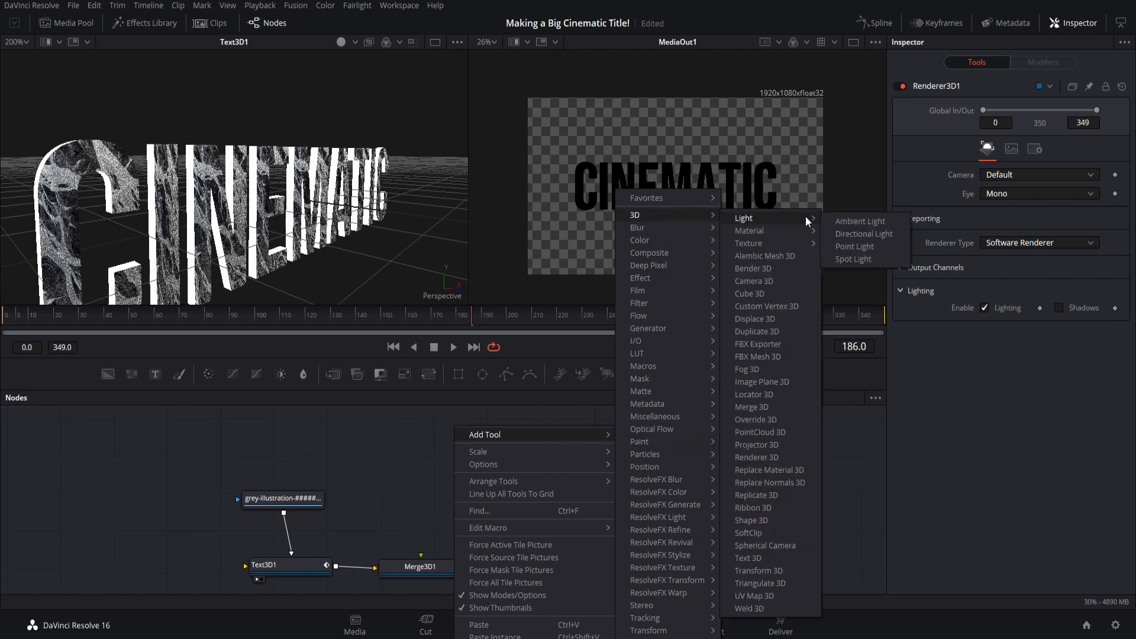
{"action": "left_click", "coordinate": [881, 224]}
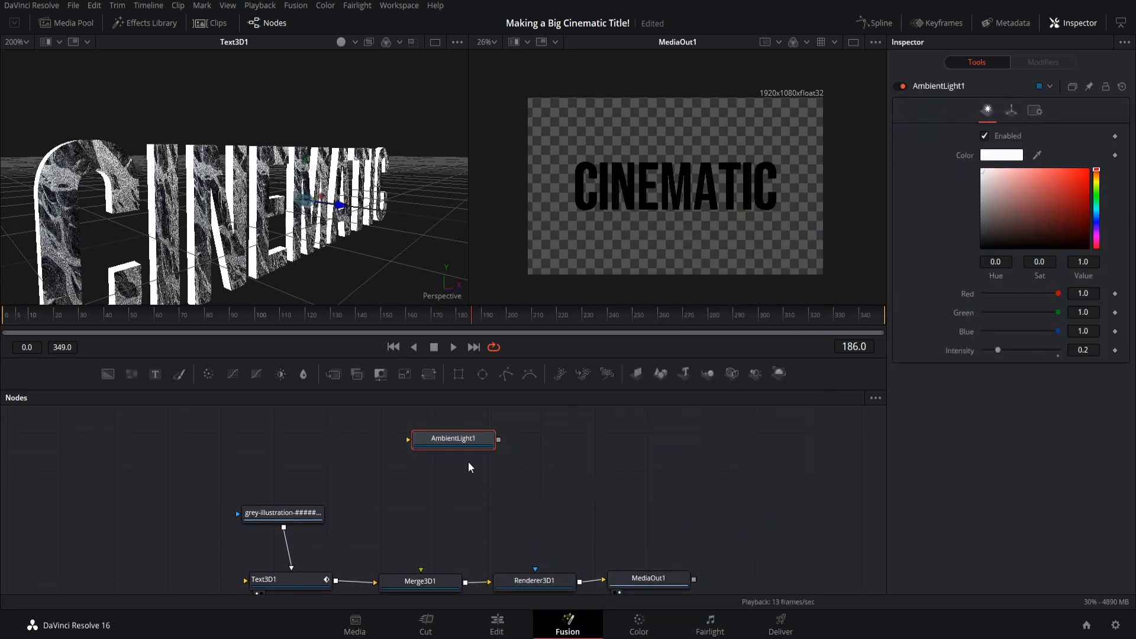
{"action": "left_click_drag", "start_coordinate": [407, 452], "coordinate": [351, 450]}
- Add a second Merge 3D node fed by AmbientLight1 and connect its output to Merge3D1
{"action": "right_click", "coordinate": [407, 460]}
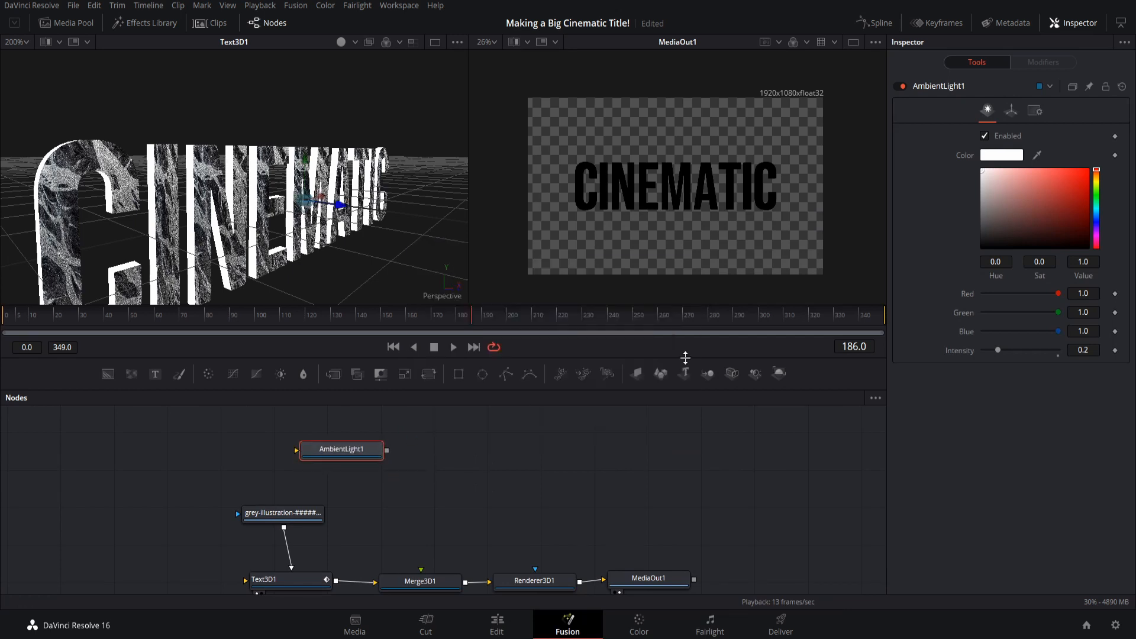
{"action": "left_click", "coordinate": [704, 373]}
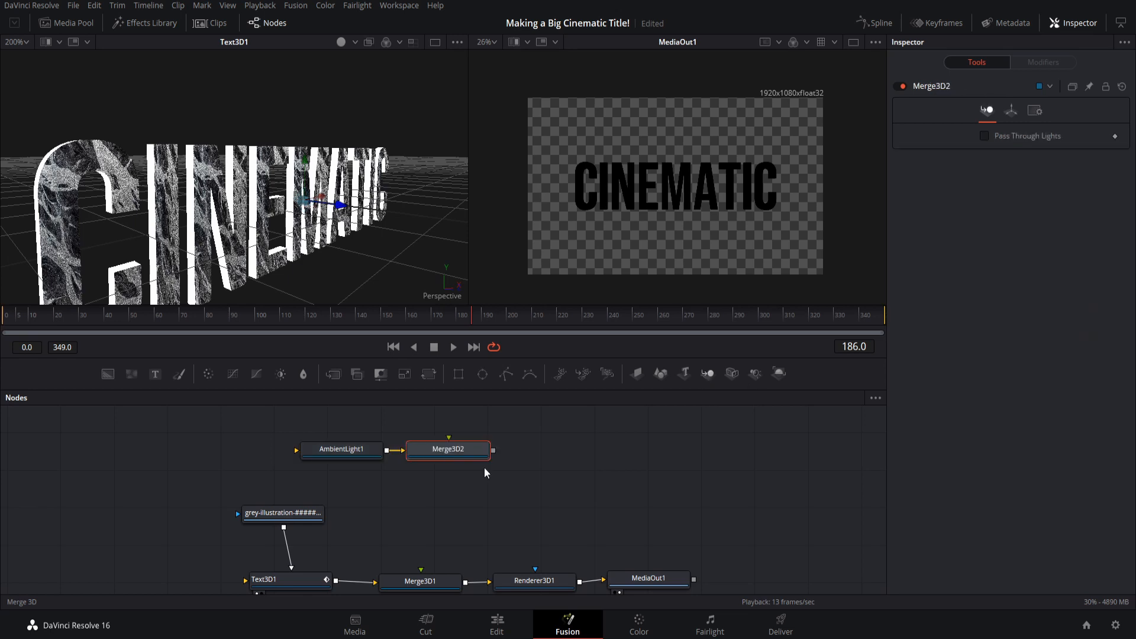
{"action": "left_click_drag", "start_coordinate": [454, 455], "coordinate": [443, 492]}
{"action": "left_click_drag", "start_coordinate": [453, 534], "coordinate": [497, 515]}
{"action": "left_click_drag", "start_coordinate": [487, 472], "coordinate": [481, 561]}
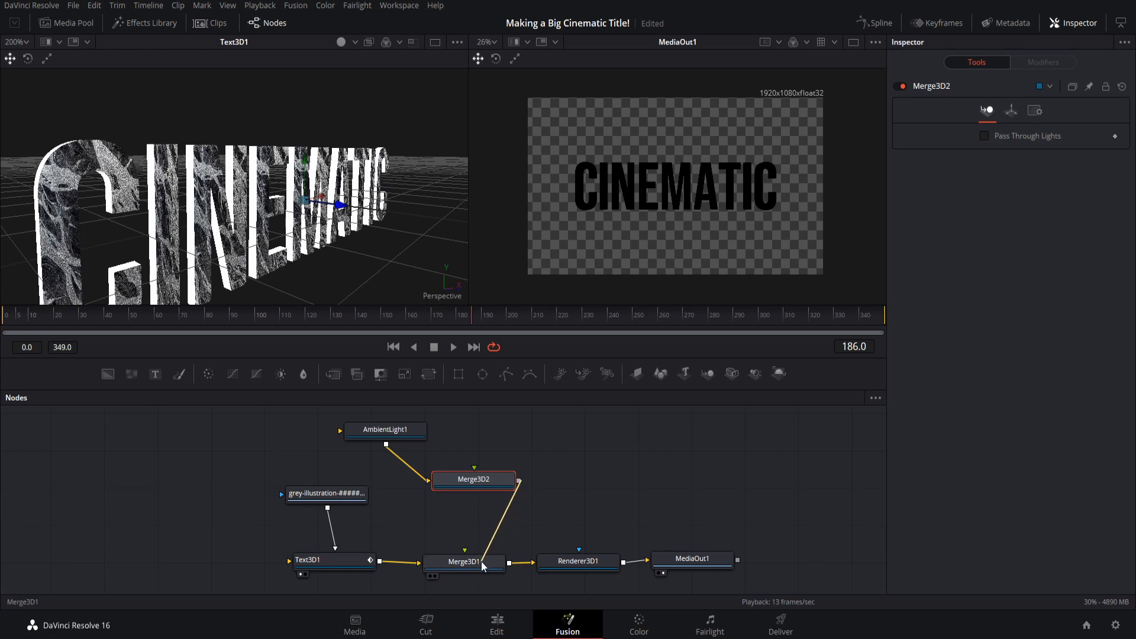
{"action": "left_click_drag", "start_coordinate": [461, 547], "coordinate": [466, 559]}
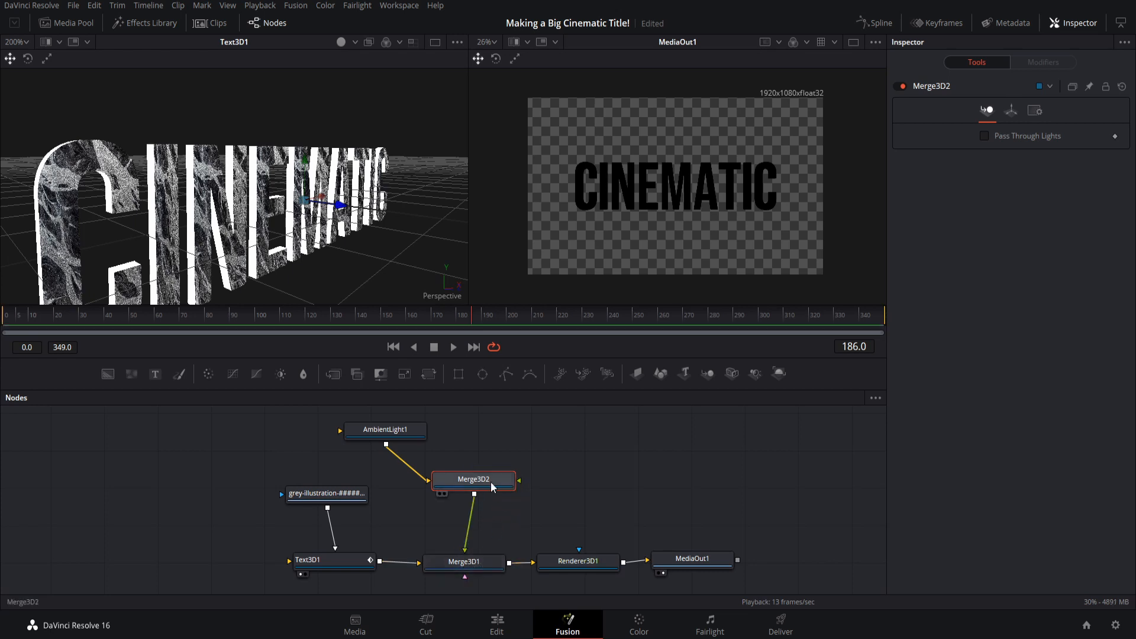
{"action": "left_click_drag", "start_coordinate": [495, 487], "coordinate": [488, 490]}
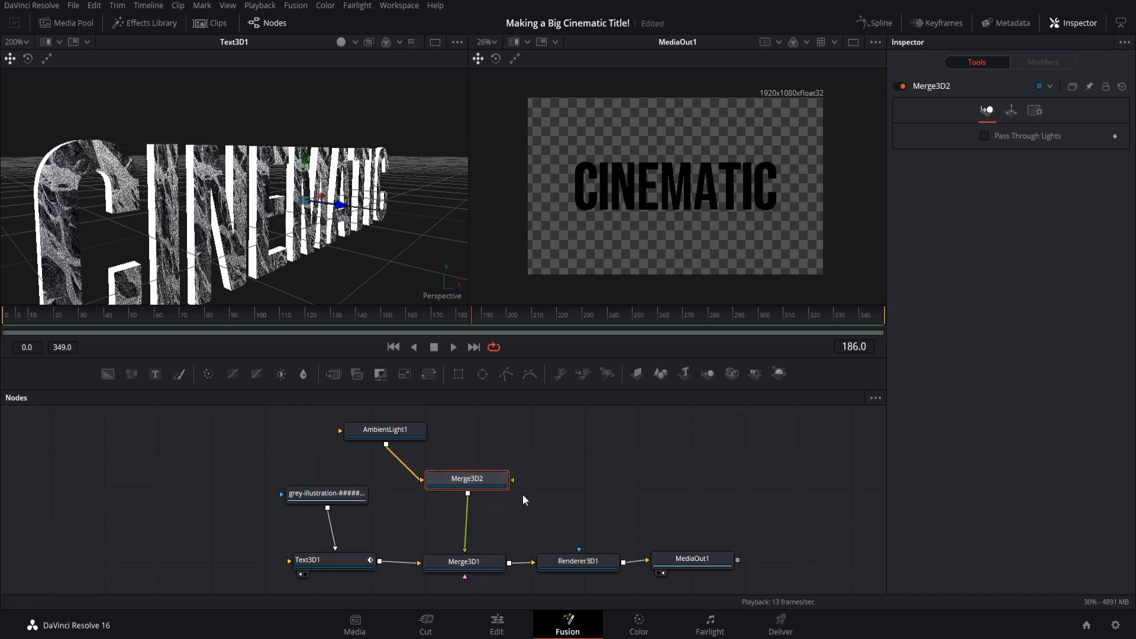
- Rename the Merge3D2 node as MergeLights
{"action": "key", "text": "F2"}
{"action": "type", "text": "MergeLights"}
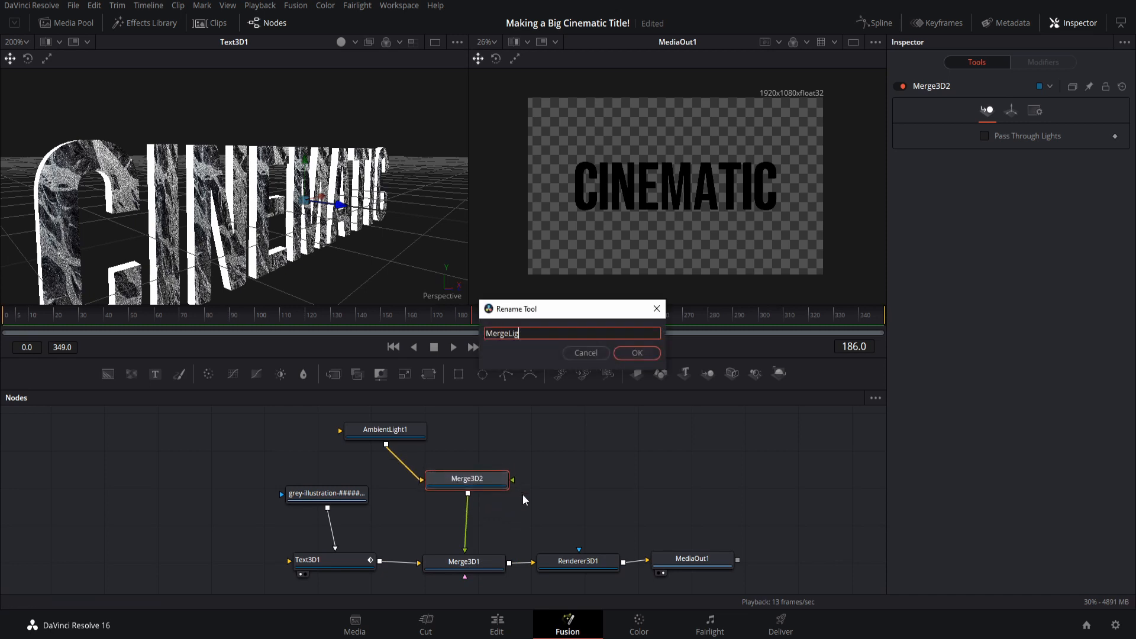
{"action": "key", "text": "Return"}
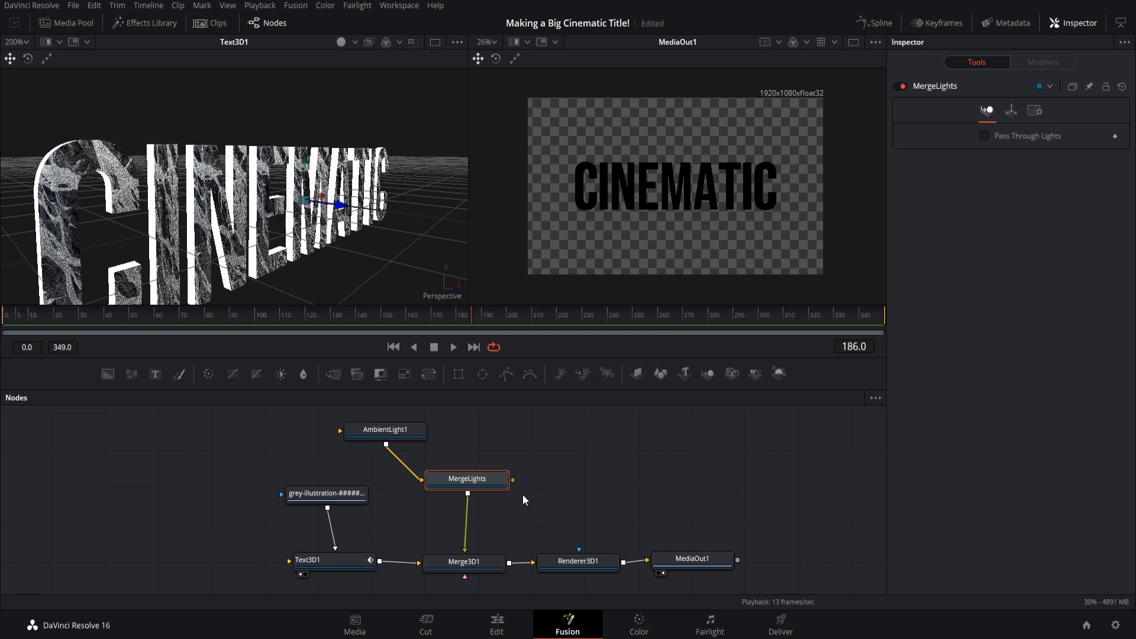
- Enable Pass Through Lights on the MergeLights node so the ambient light reaches the renderer
{"action": "left_click_drag", "start_coordinate": [517, 462], "coordinate": [494, 475]}
{"action": "left_click", "coordinate": [378, 444]}
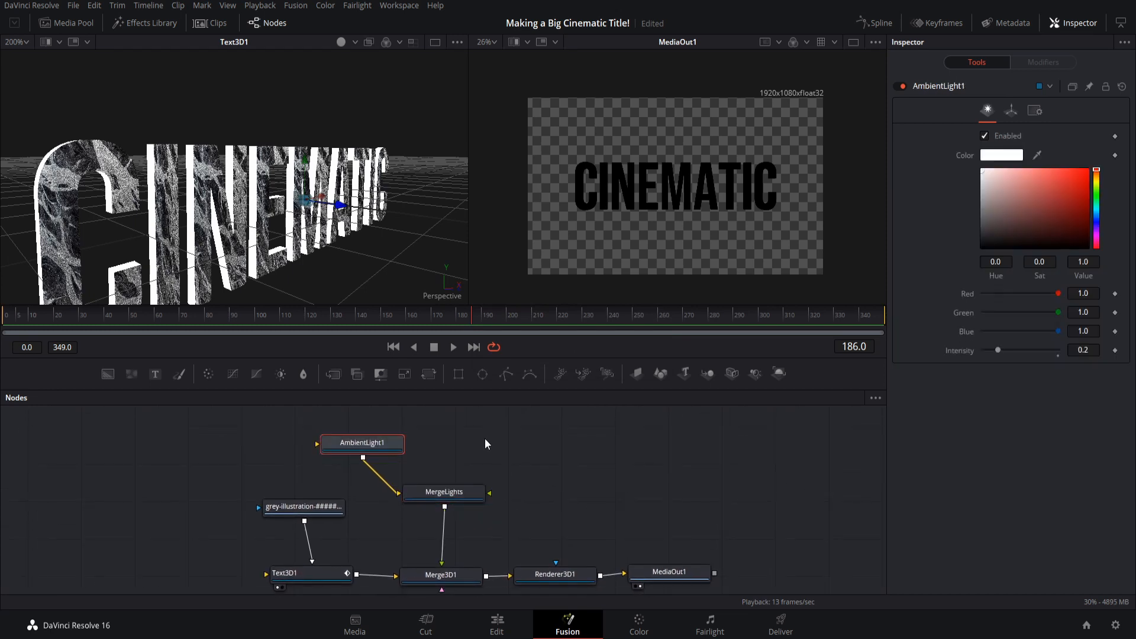
{"action": "left_click", "coordinate": [469, 499]}
{"action": "left_click_drag", "start_coordinate": [469, 498], "coordinate": [467, 494]}
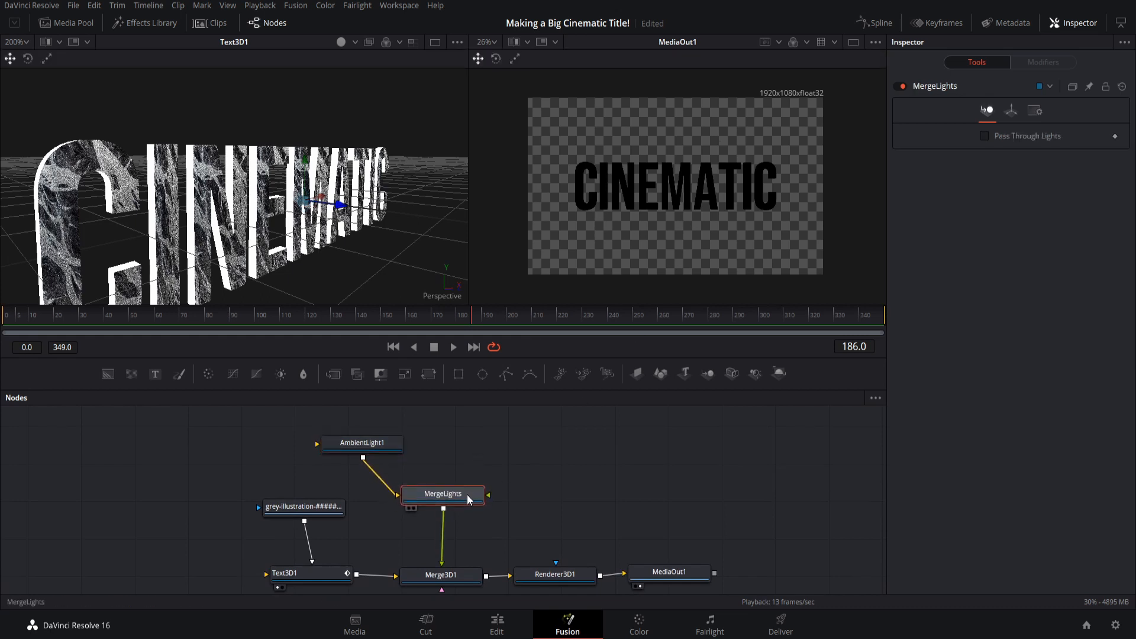
{"action": "left_click", "coordinate": [983, 135]}
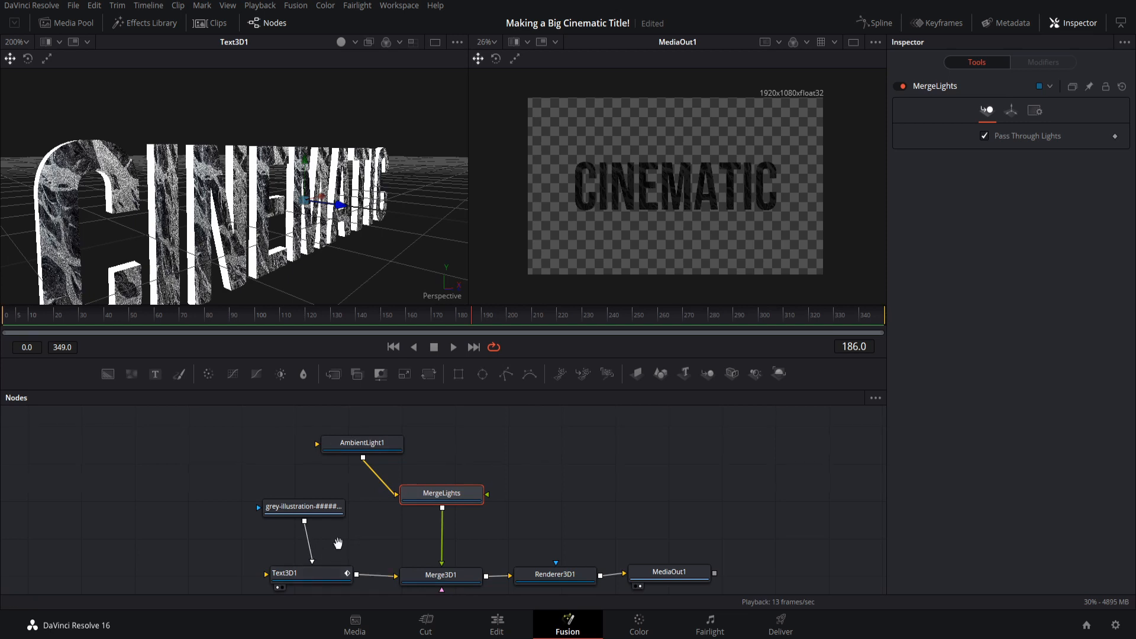
- Check AmbientLight1's settings against the rendered title's texture, and widen the MediaOut1 viewer by narrowing the 3D viewer
{"action": "left_click_drag", "start_coordinate": [338, 543], "coordinate": [343, 525]}
{"action": "left_click", "coordinate": [376, 425]}
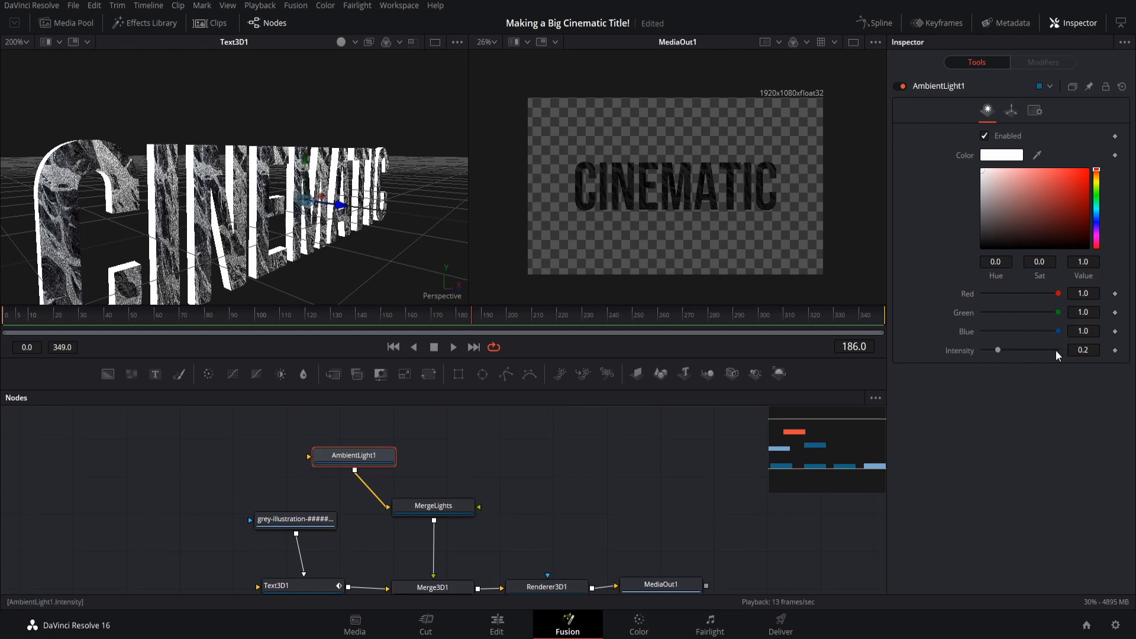
{"action": "scroll", "coordinate": [689, 208], "scroll_direction": "up", "scroll_amount": 2}
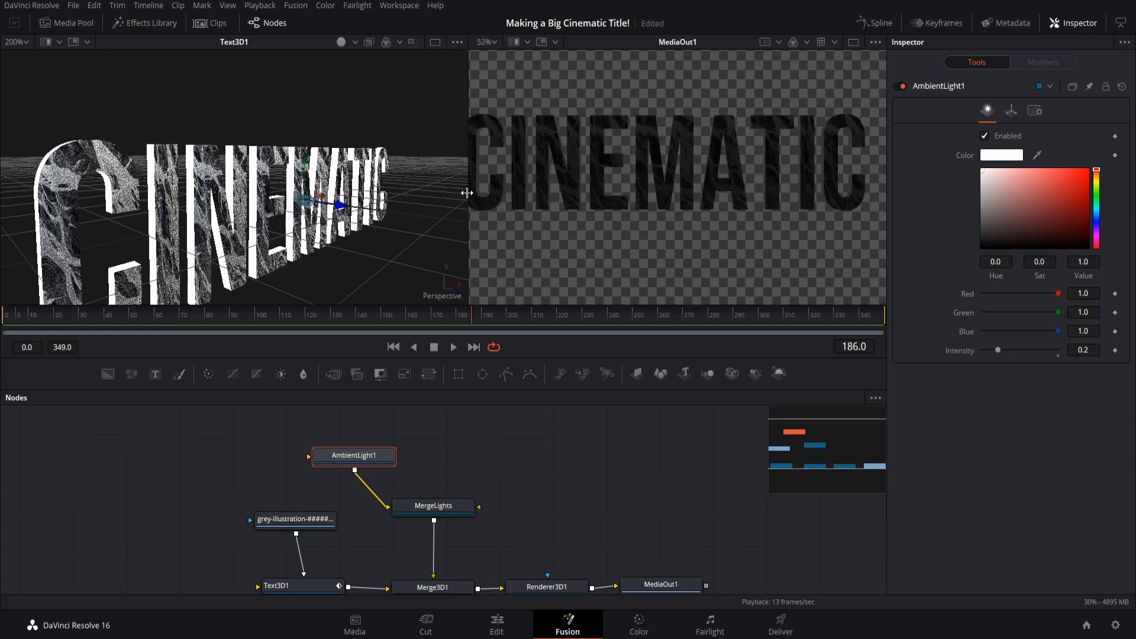
{"action": "left_click_drag", "start_coordinate": [466, 192], "coordinate": [353, 192]}
{"action": "scroll", "coordinate": [565, 240], "scroll_direction": "down", "scroll_amount": 2}
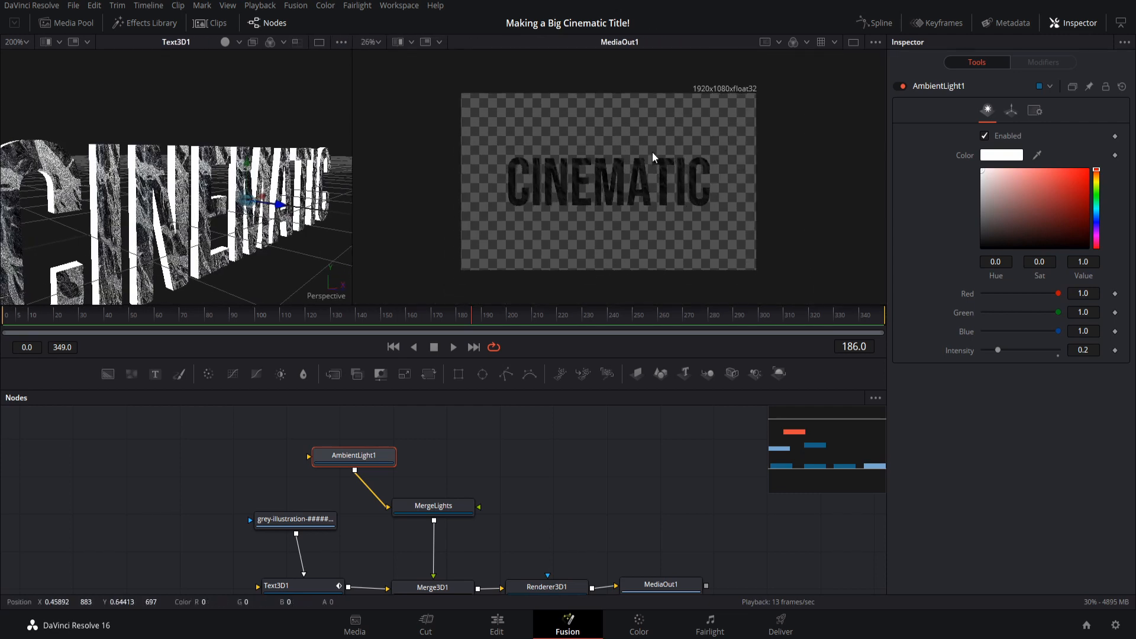
- Add a 3D Spot Light node above the MergeLights node
{"action": "left_click_drag", "start_coordinate": [490, 462], "coordinate": [452, 469]}
{"action": "scroll", "coordinate": [304, 212], "scroll_direction": "down", "scroll_amount": 1}
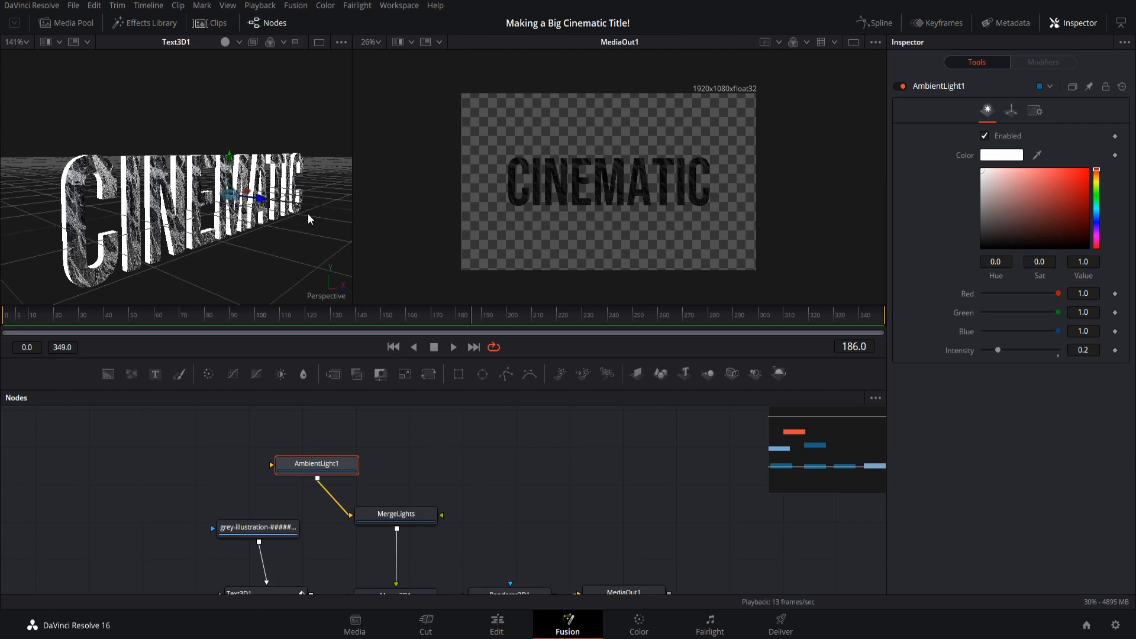
{"action": "right_click", "coordinate": [426, 433]}
{"action": "mouse_move", "coordinate": [490, 443]}
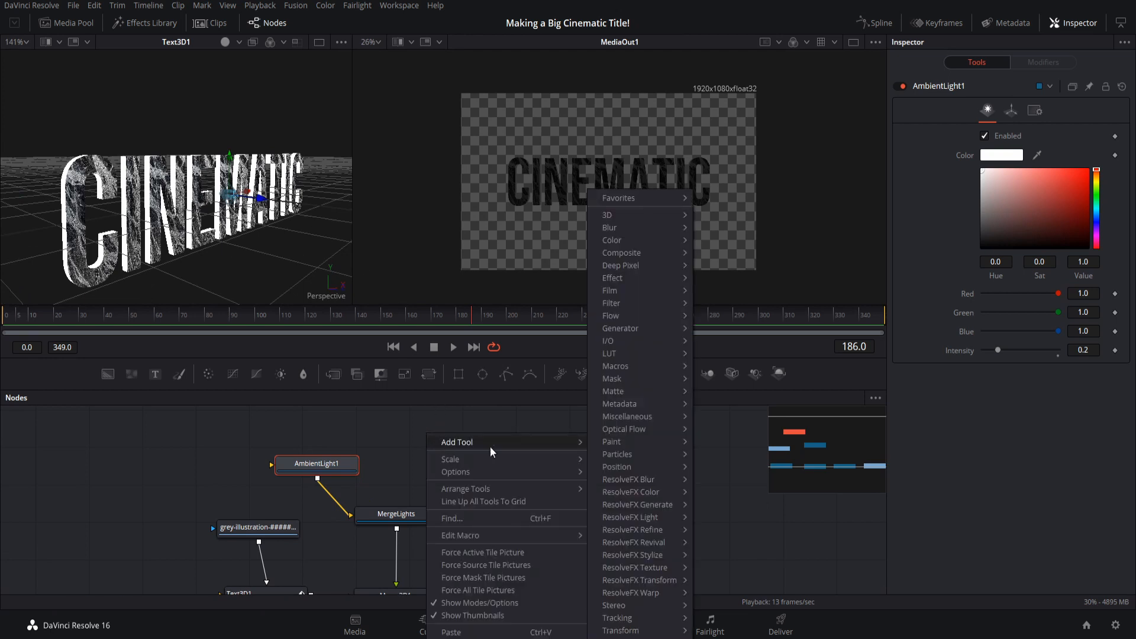
{"action": "mouse_move", "coordinate": [660, 254]}
{"action": "mouse_move", "coordinate": [658, 211]}
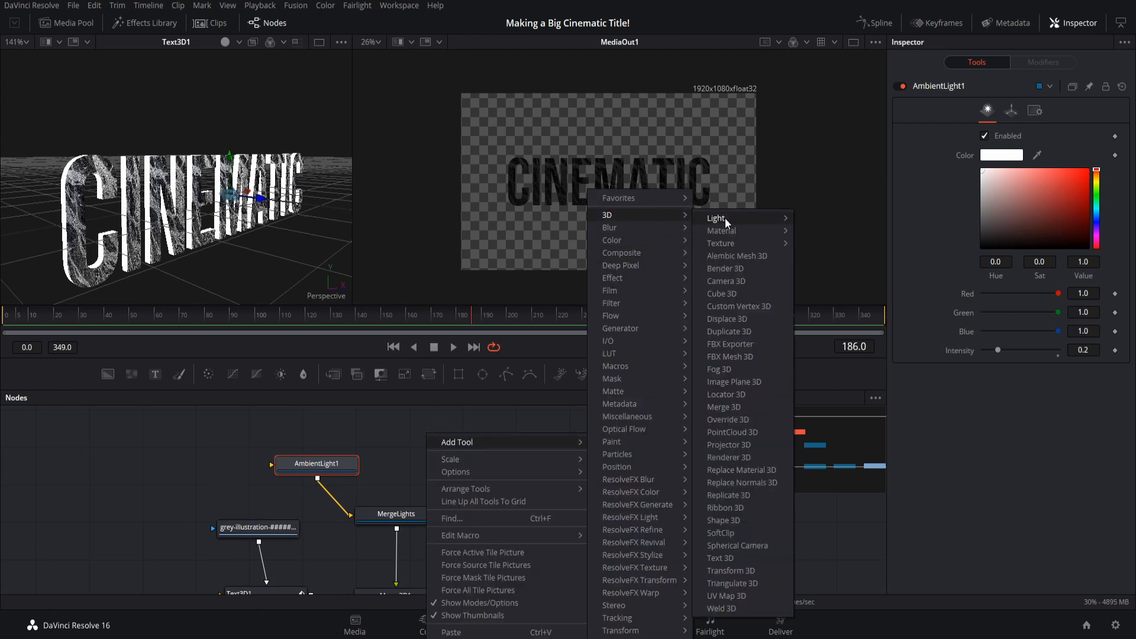
{"action": "mouse_move", "coordinate": [725, 218]}
{"action": "left_click", "coordinate": [832, 259]}
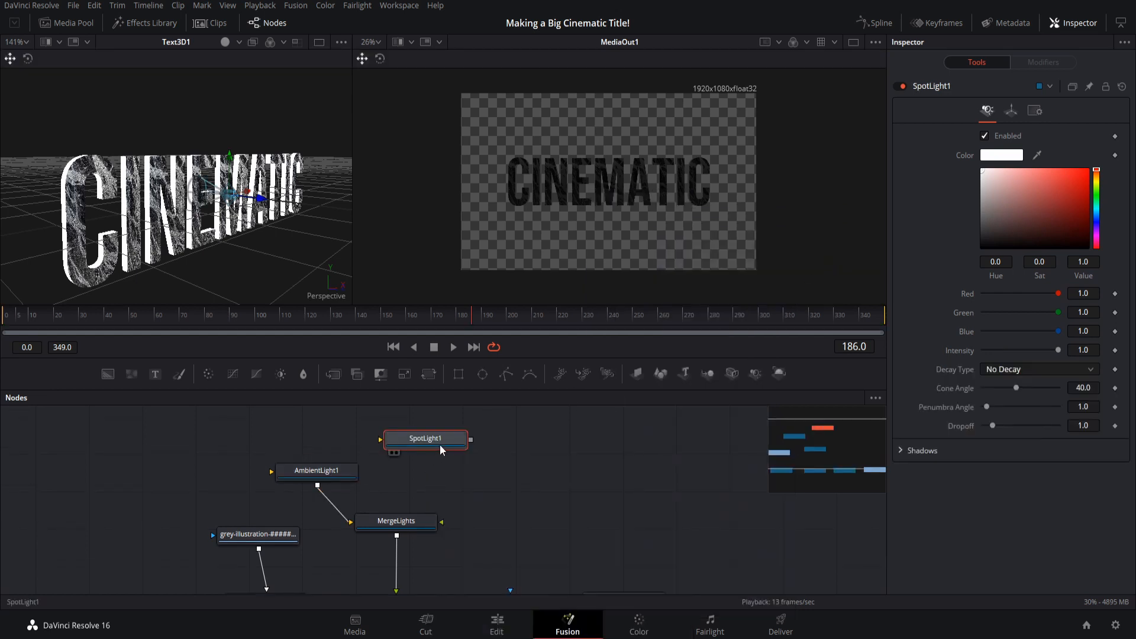
- Rename the new spot light as BackSpotlight and connect its output to MergeLights
{"action": "key", "text": "F2"}
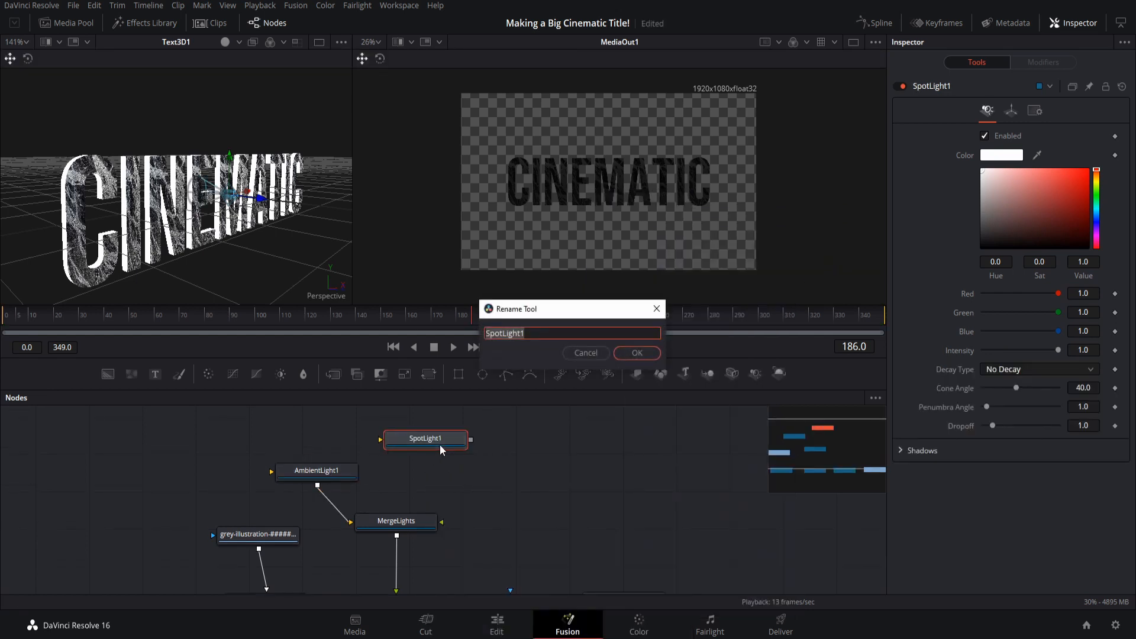
{"action": "type", "text": "BackSpotlight"}
{"action": "key", "text": "Return"}
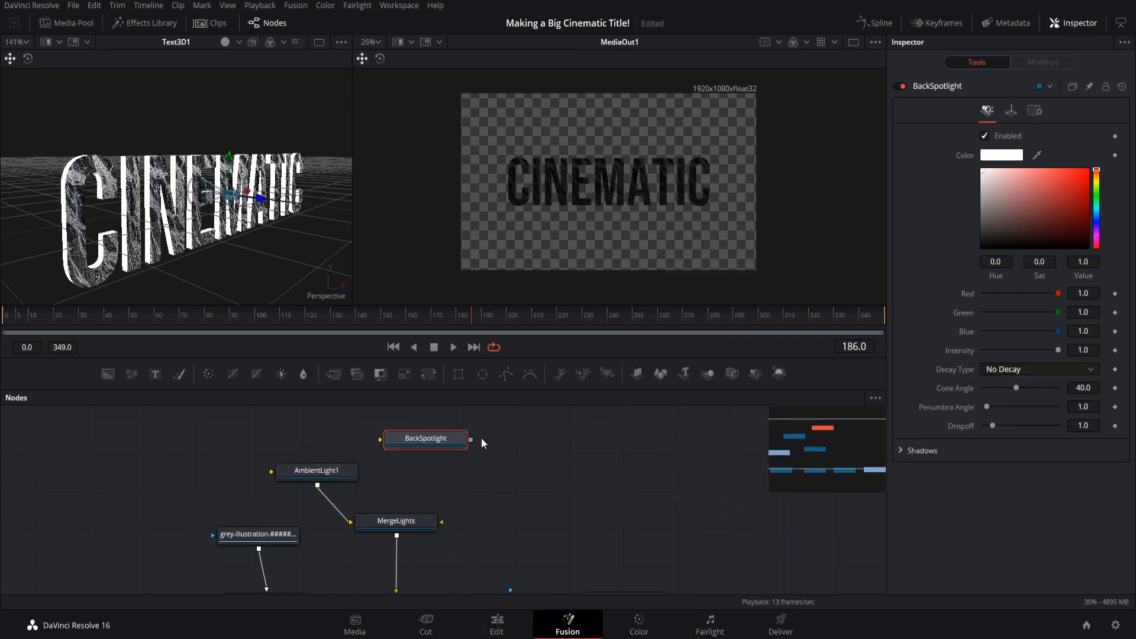
{"action": "left_click_drag", "start_coordinate": [470, 443], "coordinate": [441, 523]}
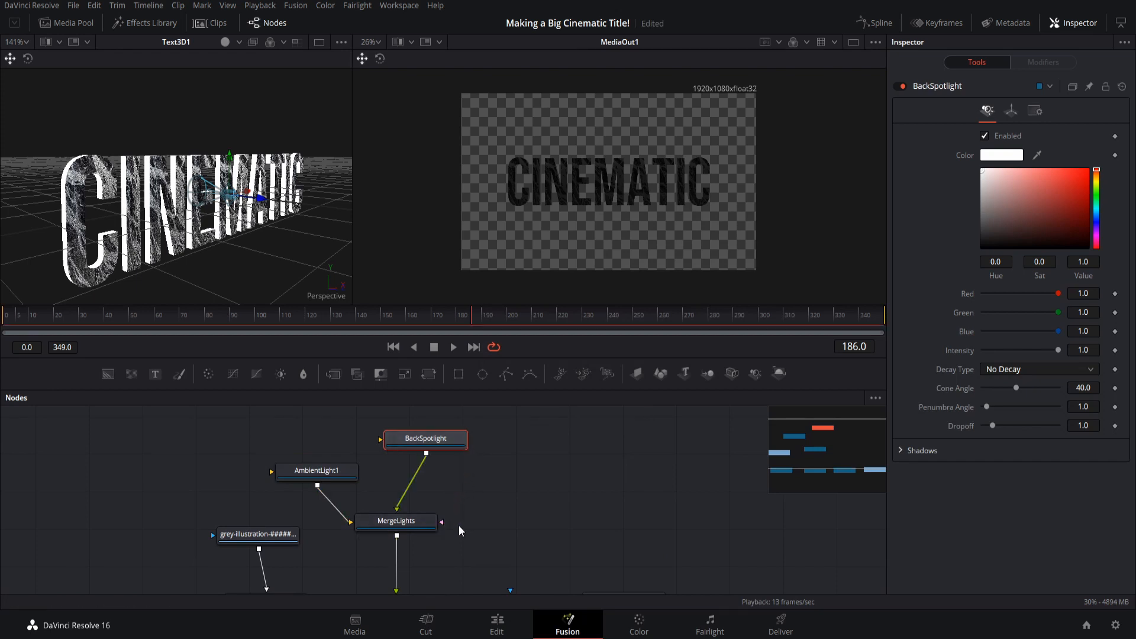
- Show Merge3D1 in the 3D viewer in place of Text3D1 to display the title together with its lights
{"action": "scroll", "coordinate": [473, 492], "scroll_direction": "down", "scroll_amount": 2}
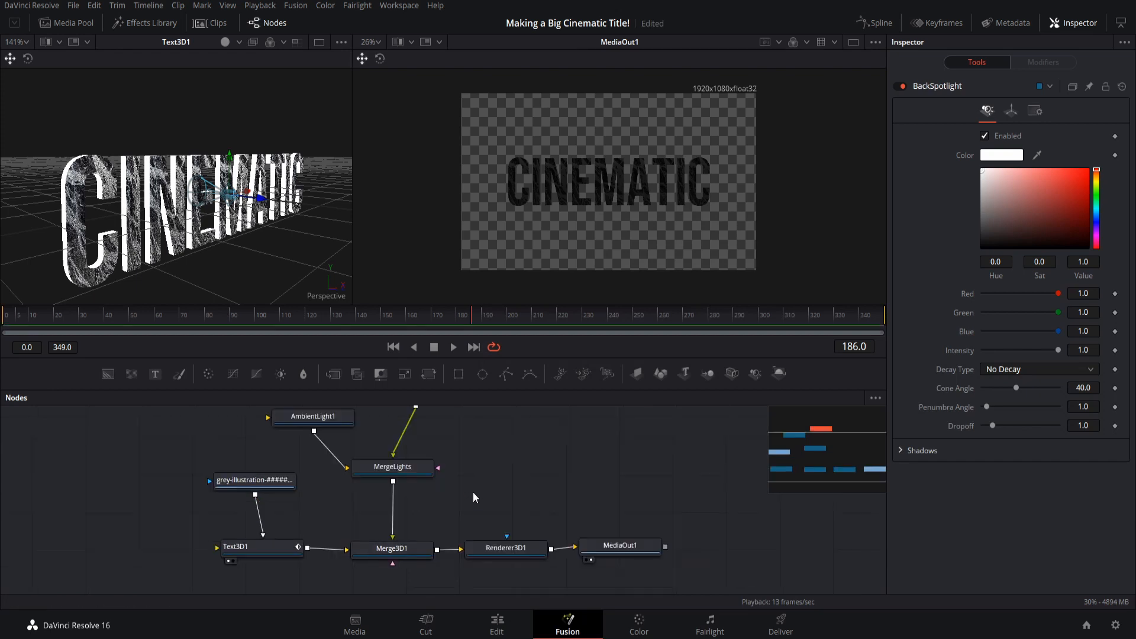
{"action": "left_click", "coordinate": [405, 553]}
{"action": "scroll", "coordinate": [439, 517], "scroll_direction": "left", "scroll_amount": 2}
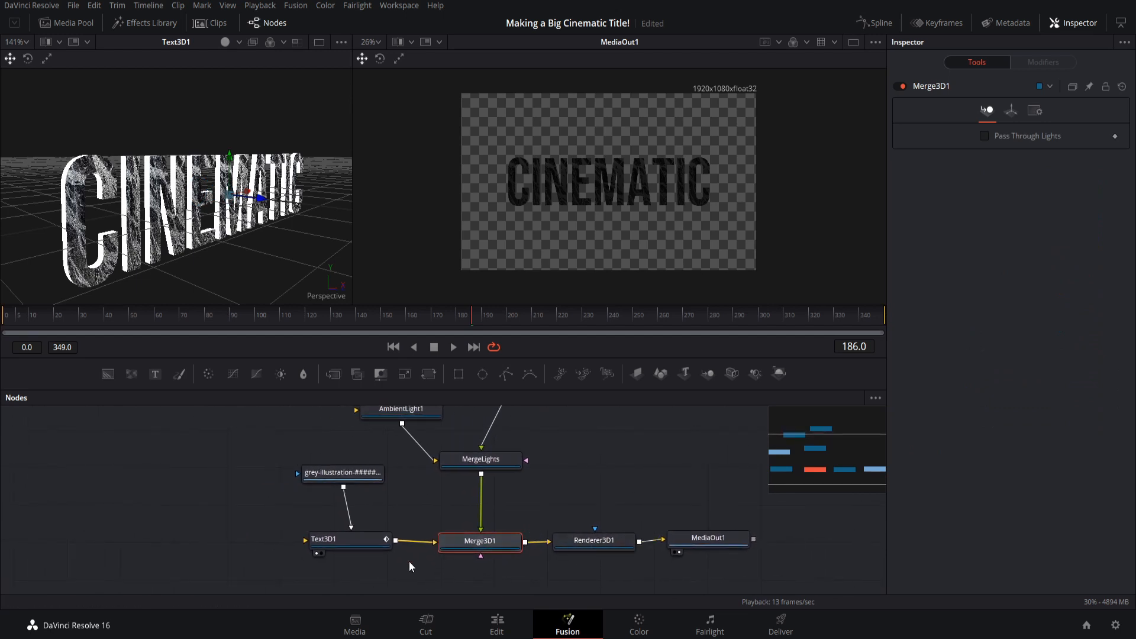
{"action": "left_click", "coordinate": [445, 555]}
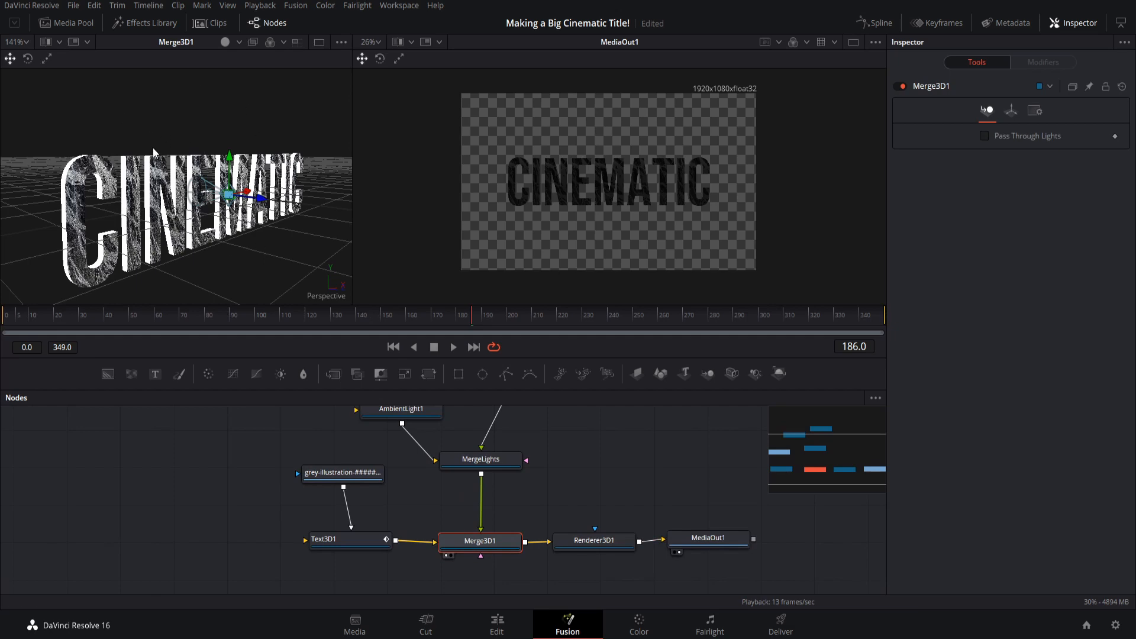
{"action": "key", "text": "minus"}
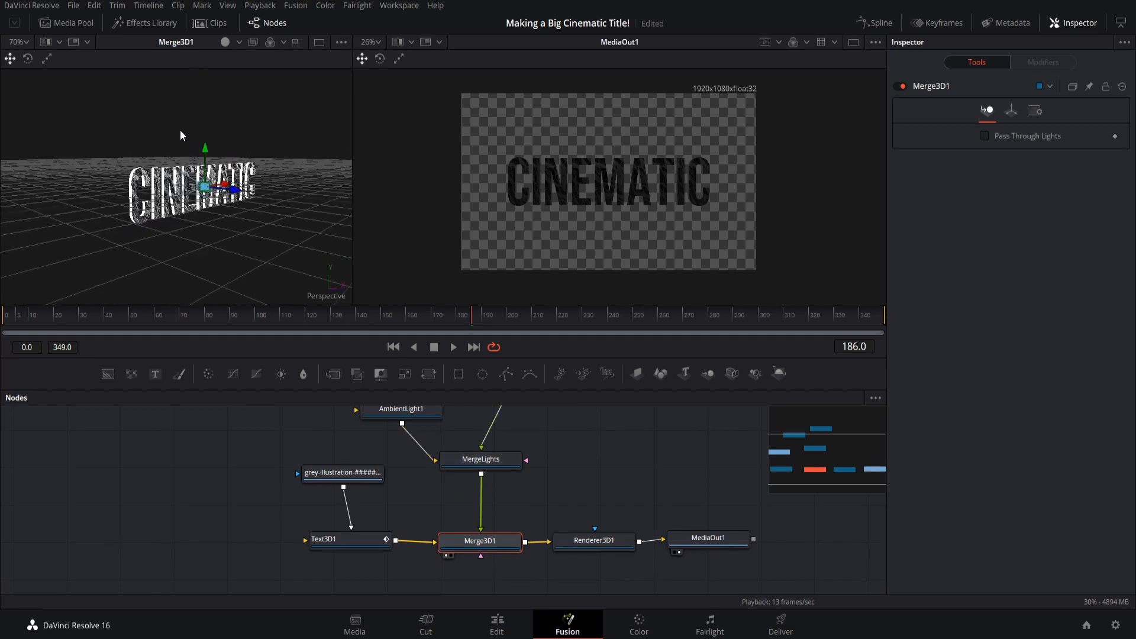
- Move the BackSpotlight away from the title to a position behind the lettering in the 3D view
{"action": "left_click_drag", "start_coordinate": [186, 121], "coordinate": [209, 232]}
{"action": "scroll", "coordinate": [700, 559], "scroll_direction": "up", "scroll_amount": 2}
{"action": "left_click_drag", "start_coordinate": [198, 187], "coordinate": [251, 246]}
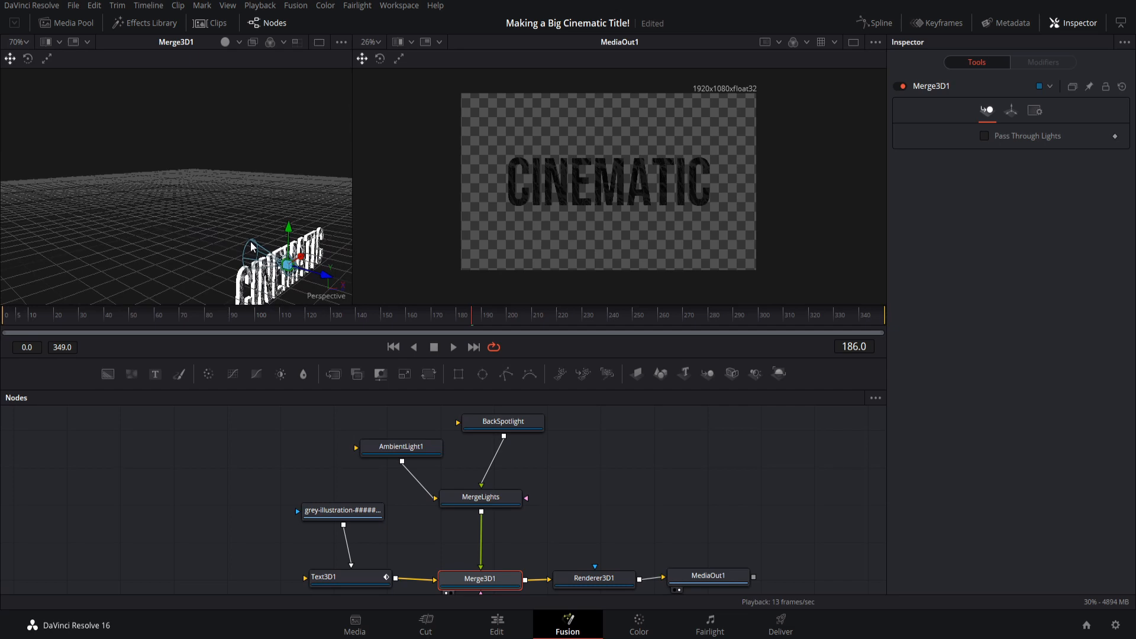
{"action": "left_click_drag", "start_coordinate": [250, 242], "coordinate": [168, 225]}
{"action": "left_click", "coordinate": [495, 421]}
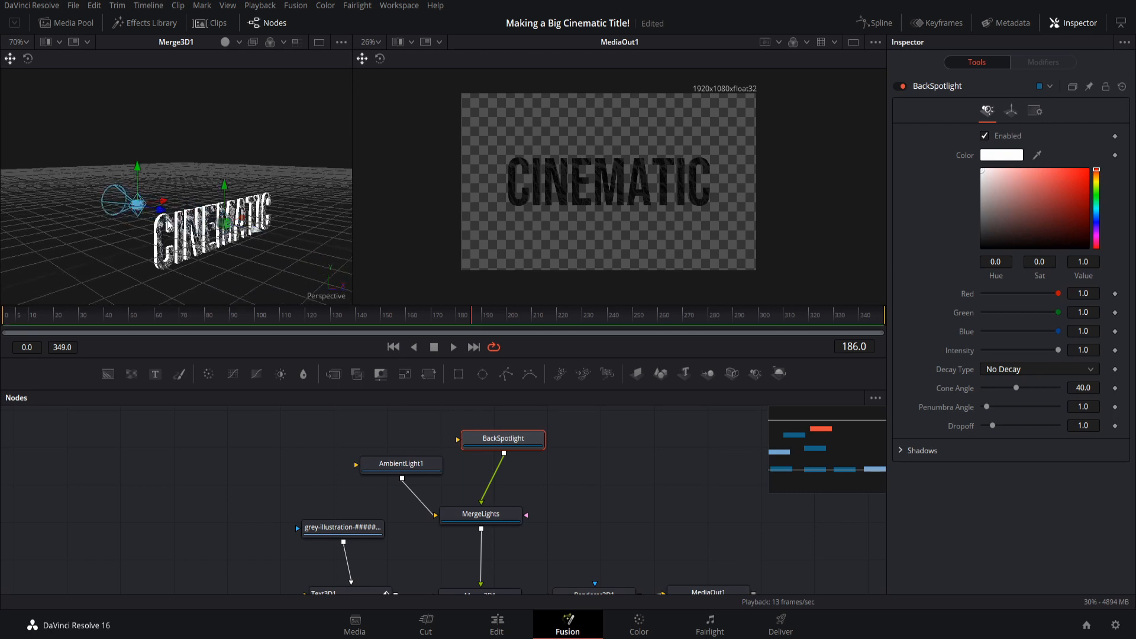
- Rotate the BackSpotlight so it aims at the back of the title, and adjust its position from the rear view
{"action": "left_click", "coordinate": [26, 59]}
{"action": "left_click_drag", "start_coordinate": [126, 220], "coordinate": [149, 195]}
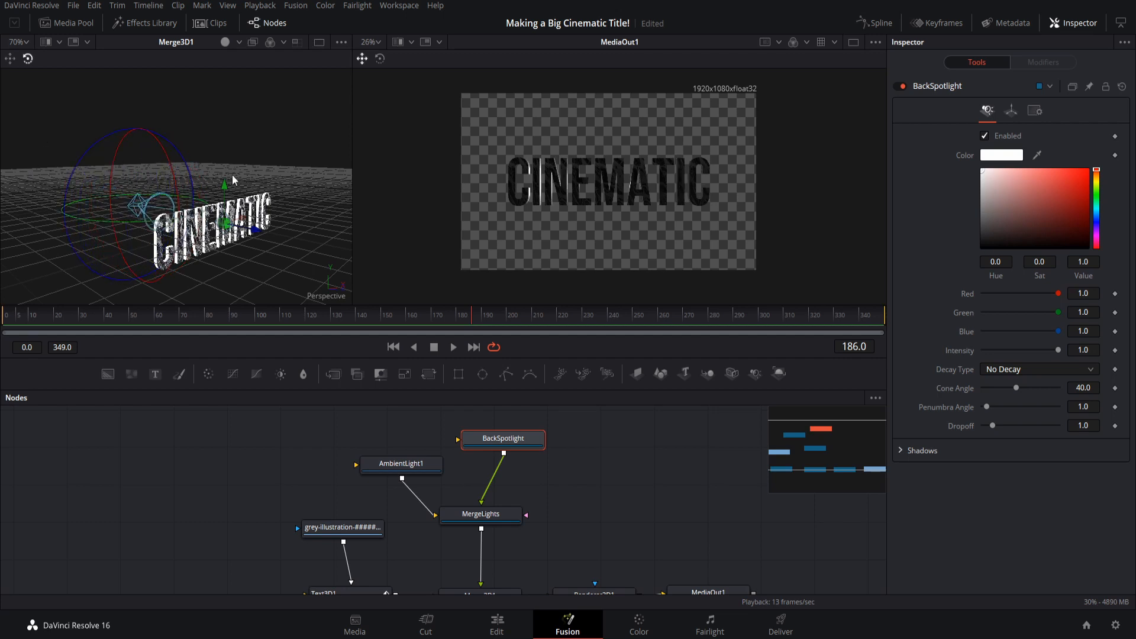
{"action": "left_click_drag", "start_coordinate": [252, 165], "coordinate": [41, 226]}
{"action": "left_click_drag", "start_coordinate": [319, 232], "coordinate": [267, 251]}
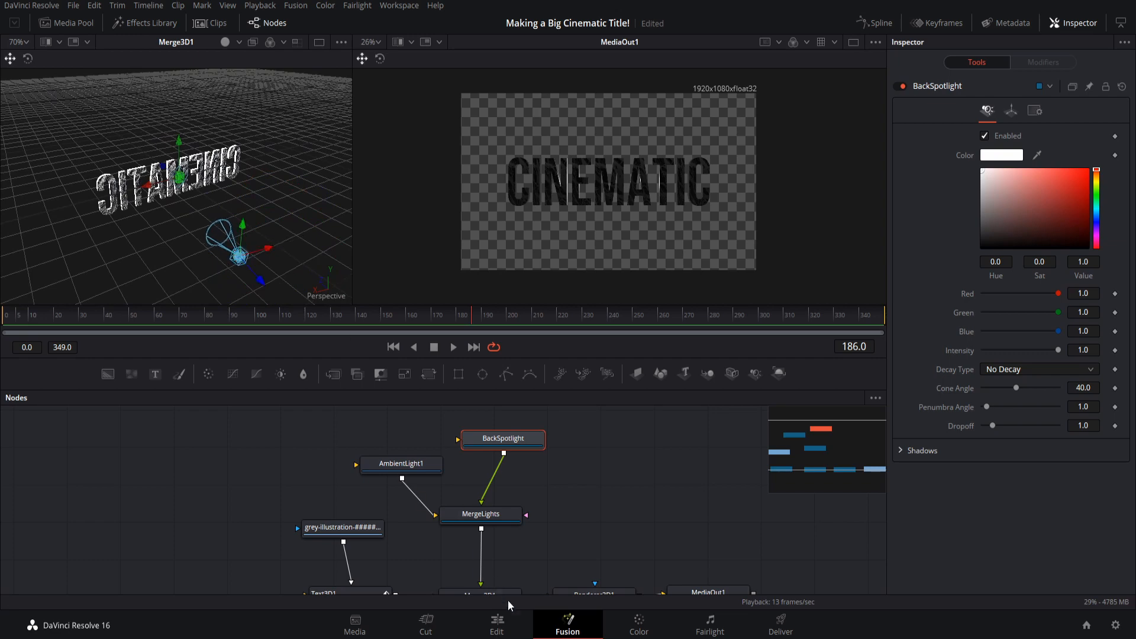
- Set the BackSpotlight's cone angle to 75.12, penumbra angle to 0.47 and dropoff to 0.75
{"action": "left_click", "coordinate": [516, 621]}
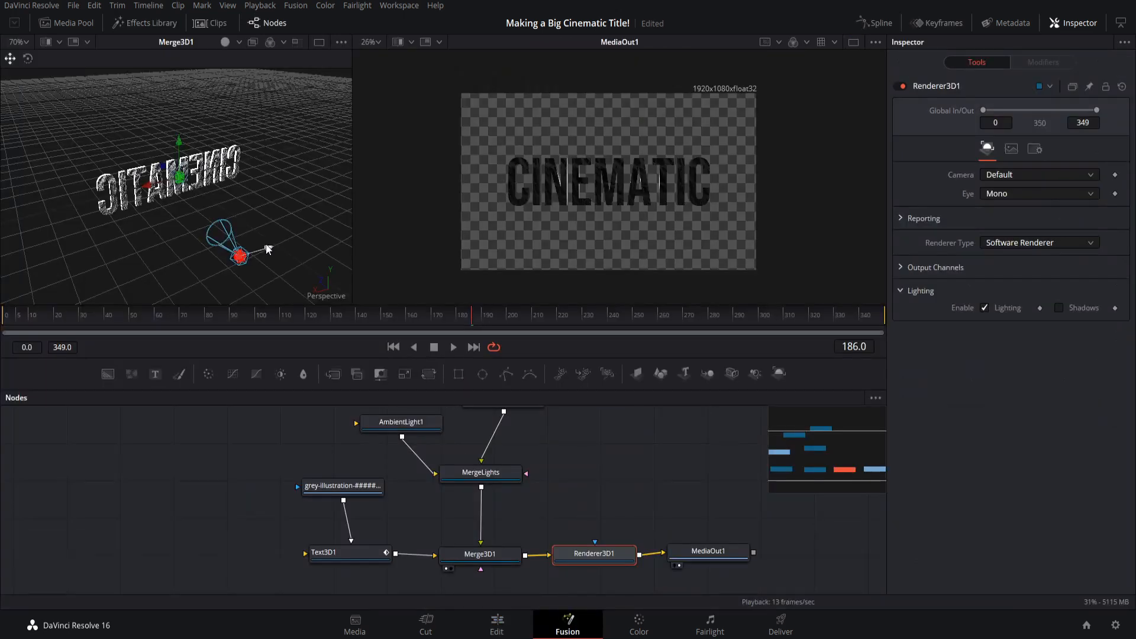
{"action": "left_click_drag", "start_coordinate": [467, 455], "coordinate": [438, 484]}
{"action": "left_click", "coordinate": [483, 427]}
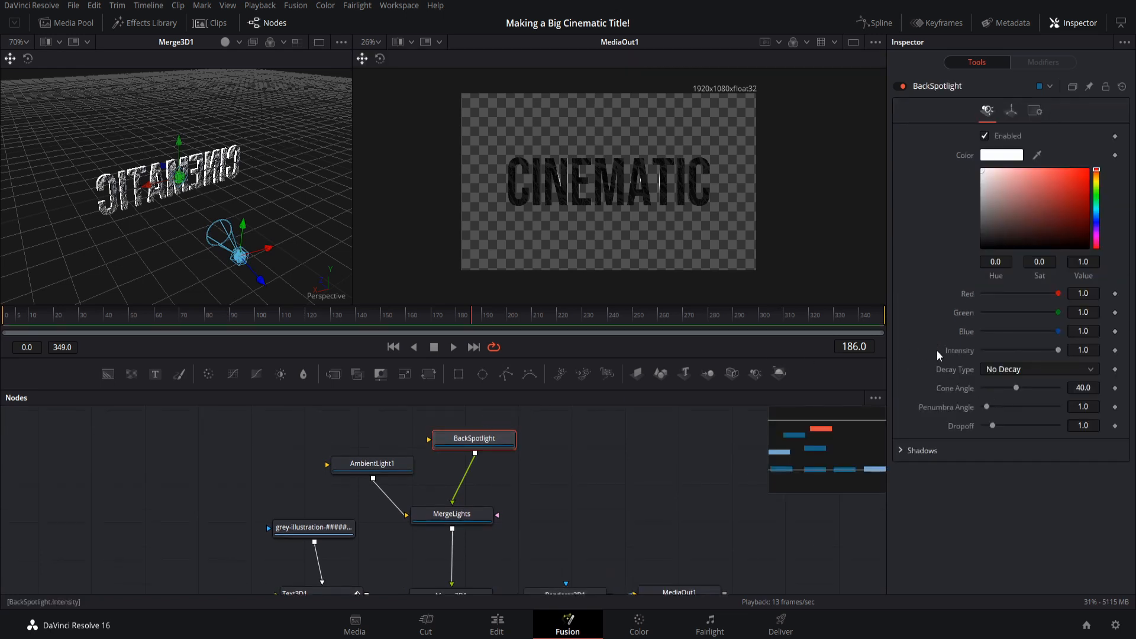
{"action": "left_click_drag", "start_coordinate": [1017, 388], "coordinate": [1047, 389]}
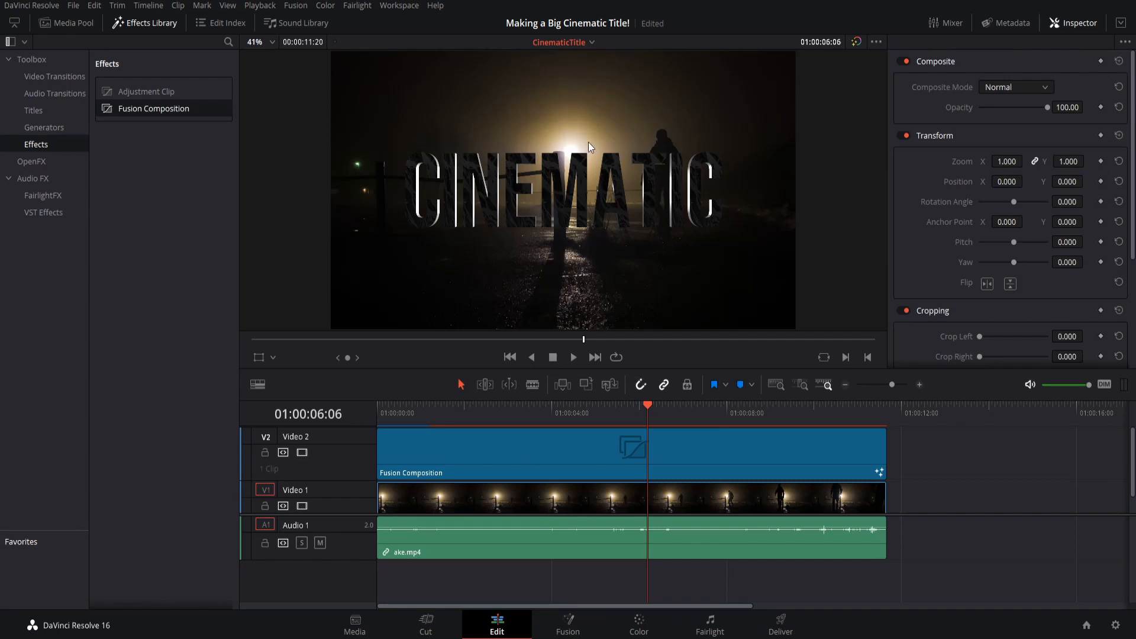
- Return to the Fusion page and tint the BackSpotlight pale yellow with hue 0.136, saturation 0.197 and value 0.913
{"action": "left_click", "coordinate": [565, 624]}
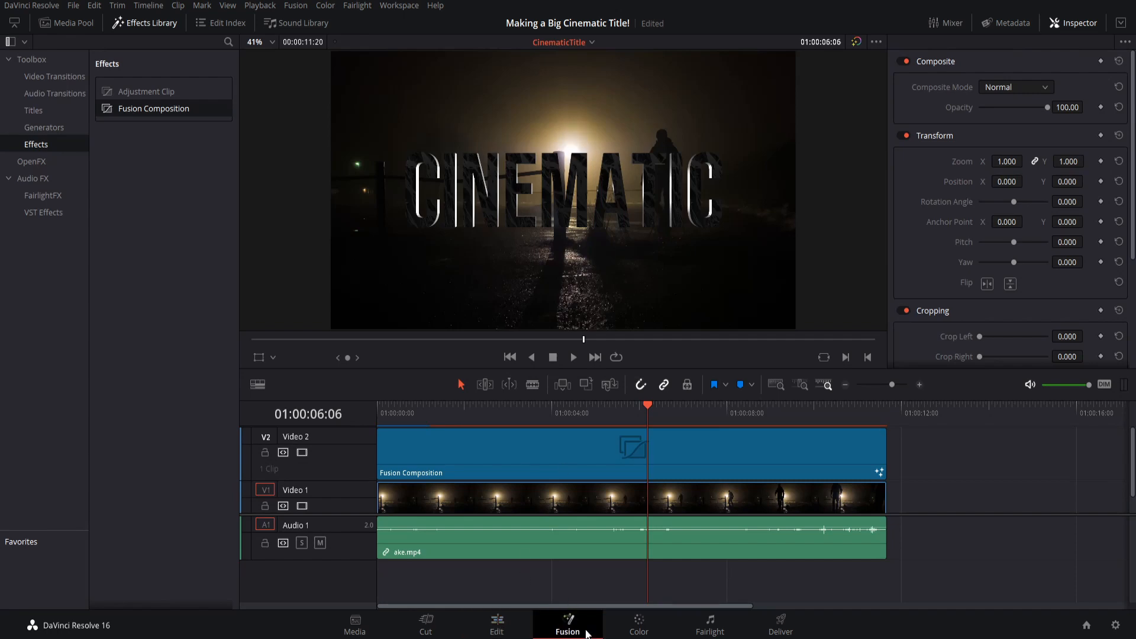
{"action": "left_click_drag", "start_coordinate": [514, 443], "coordinate": [502, 488]}
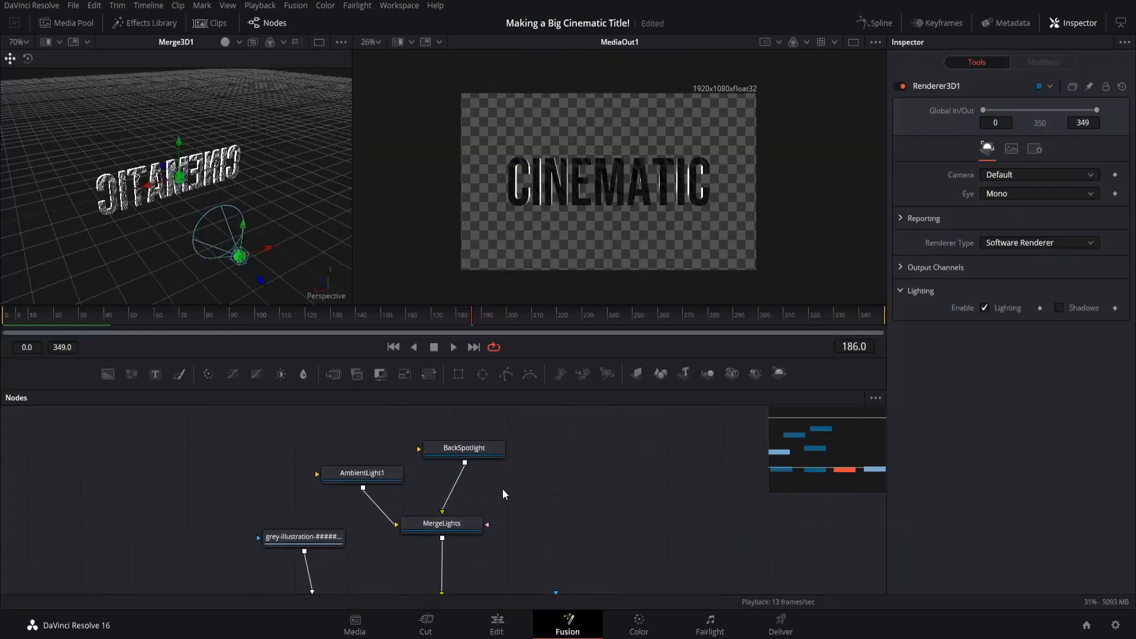
{"action": "left_click", "coordinate": [472, 450]}
{"action": "left_click", "coordinate": [1096, 181]}
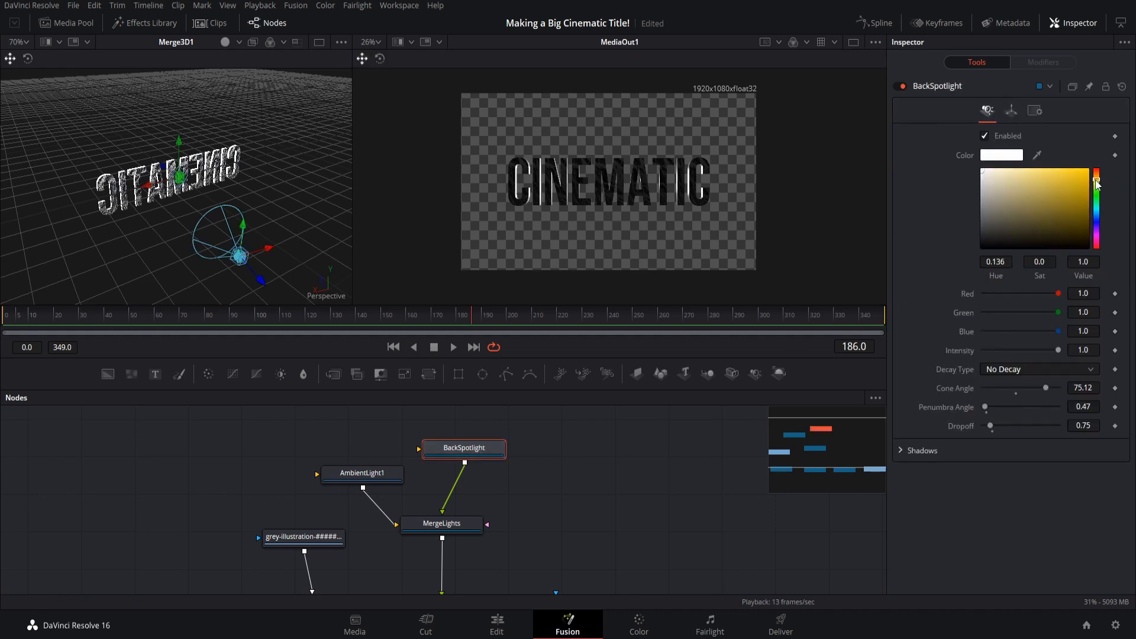
{"action": "left_click_drag", "start_coordinate": [988, 172], "coordinate": [999, 171]}
- Preview the tinted lighting on the Edit page, return to the Fusion page and save the project
{"action": "left_click", "coordinate": [497, 624]}
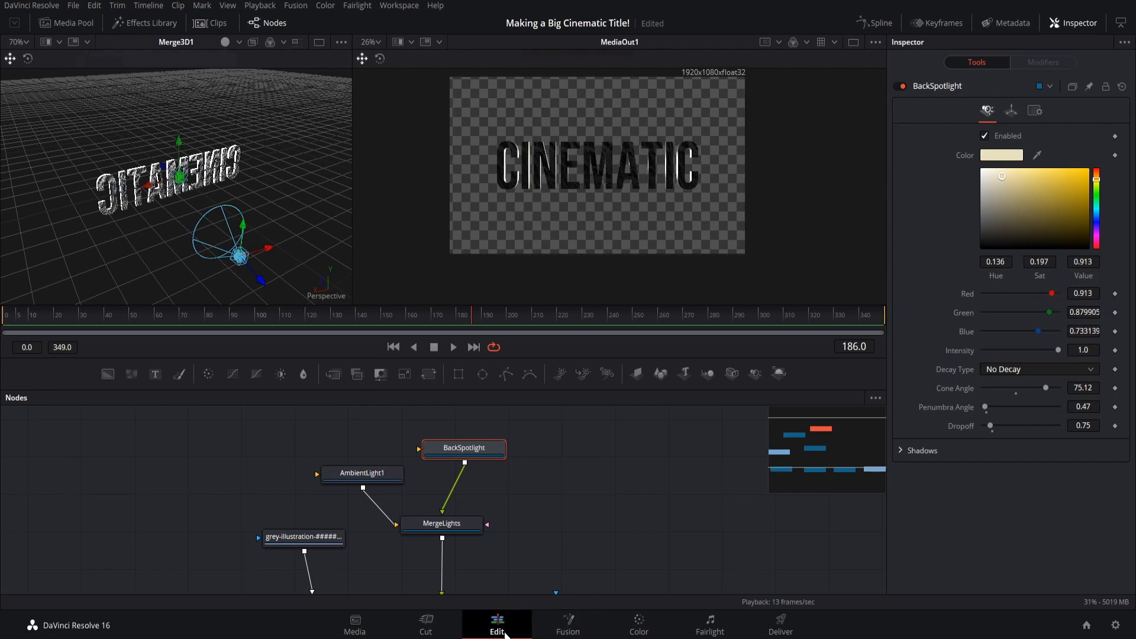
{"action": "left_click", "coordinate": [576, 618]}
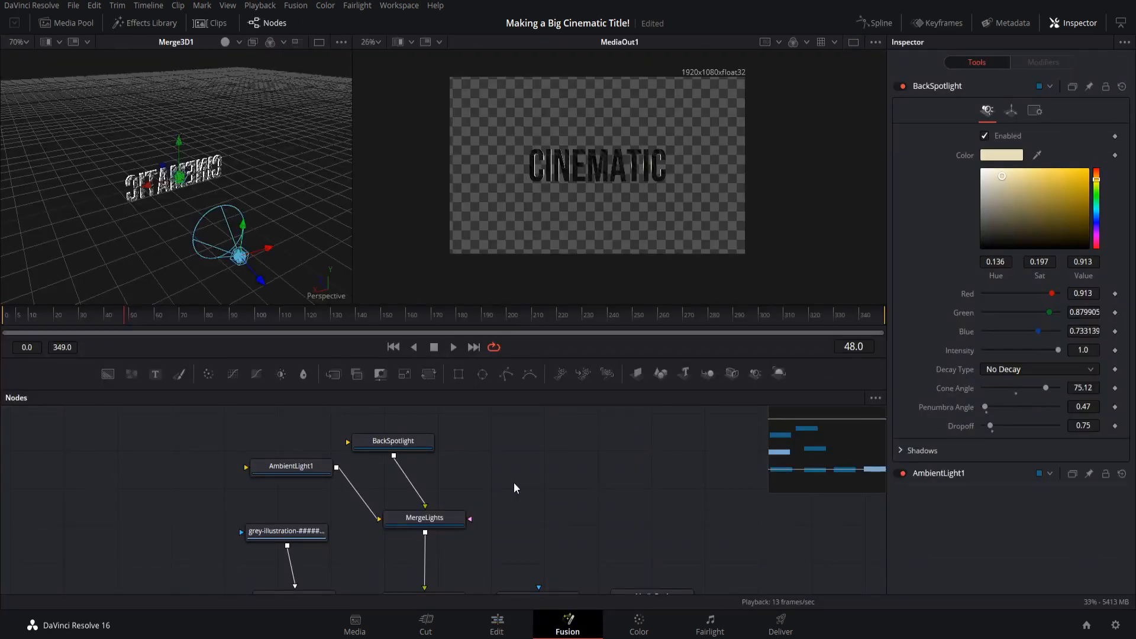
{"action": "key", "text": "ctrl+s"}
- Add a 3D spot light node to the right of the BackSpotlight node and rename it LeftSpotlight
{"action": "left_click_drag", "start_coordinate": [458, 444], "coordinate": [443, 446]}
{"action": "right_click", "coordinate": [482, 449]}
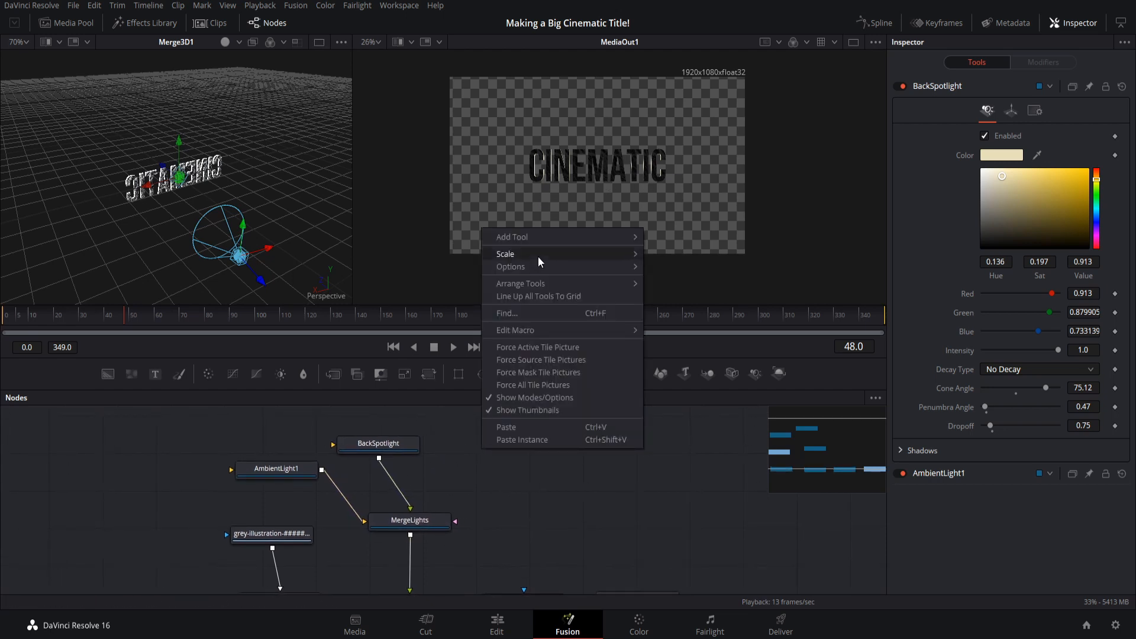
{"action": "mouse_move", "coordinate": [551, 239]}
{"action": "mouse_move", "coordinate": [679, 215]}
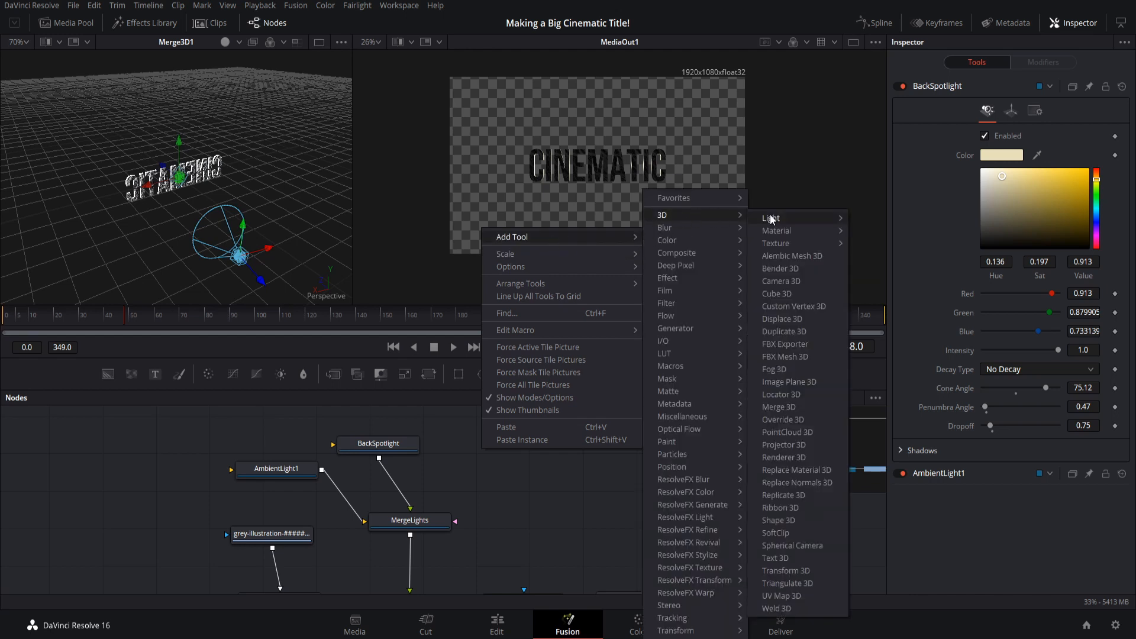
{"action": "mouse_move", "coordinate": [819, 216]}
{"action": "left_click", "coordinate": [884, 261]}
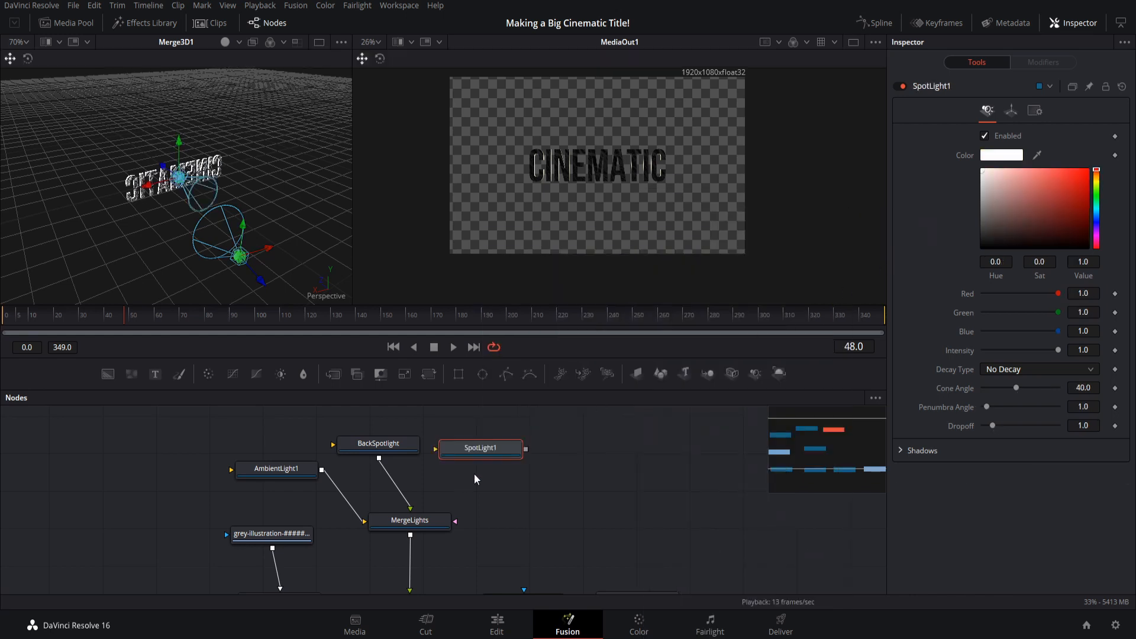
{"action": "key", "text": "F2"}
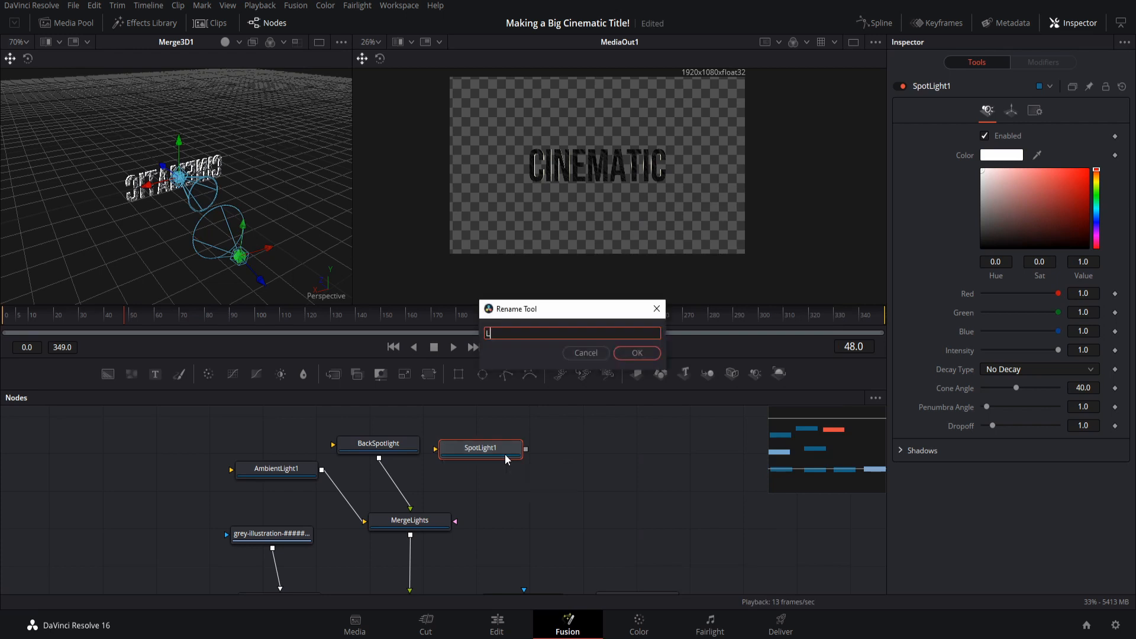
{"action": "type", "text": "LeftSpotlight"}
{"action": "key", "text": "Return"}
- Duplicate the LeftSpotlight node, place the copy beside it and rename the copy RightSpotlight
{"action": "key", "text": "ctrl+c"}
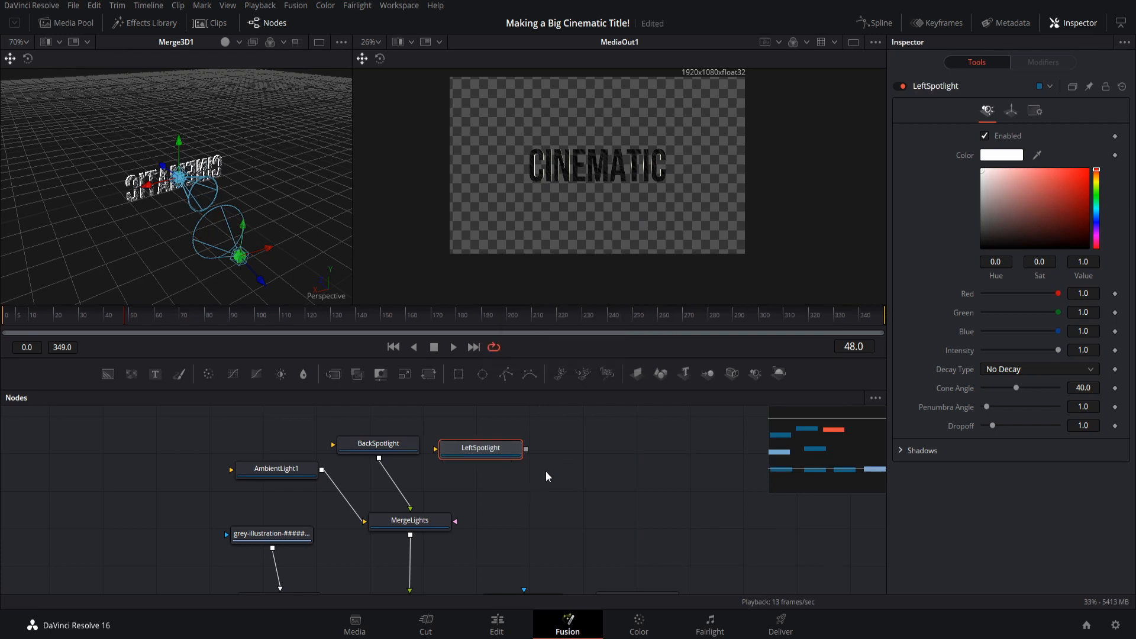
{"action": "key", "text": "ctrl+v"}
{"action": "left_click_drag", "start_coordinate": [513, 489], "coordinate": [616, 395]}
{"action": "key", "text": "F2"}
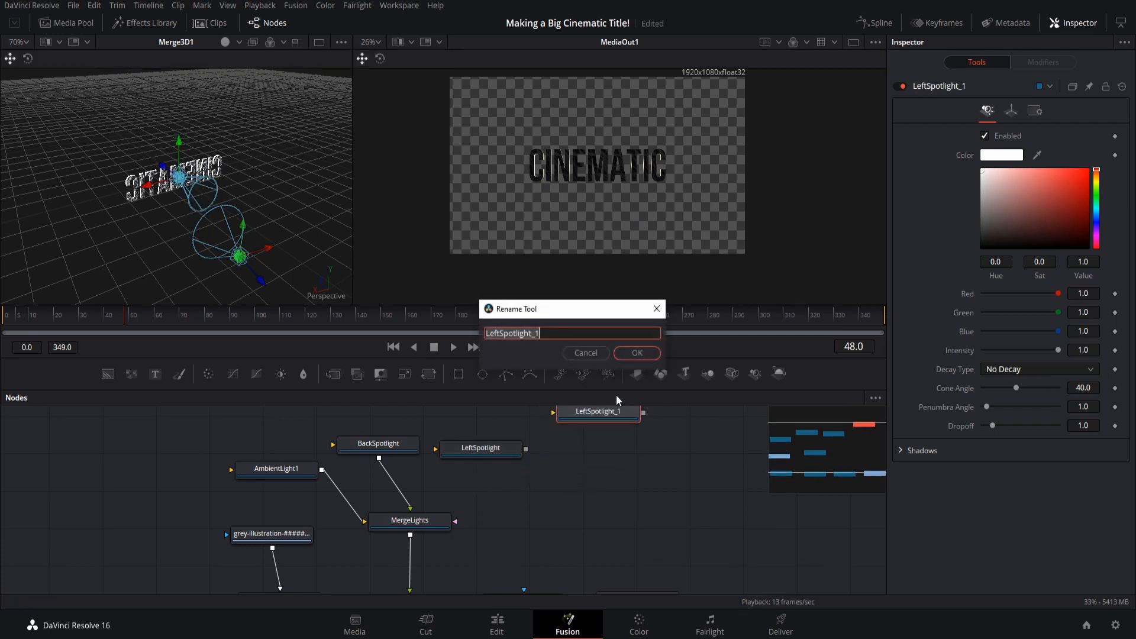
{"action": "type", "text": "RightSpotlight"}
{"action": "key", "text": "Return"}
- Connect the LeftSpotlight and RightSpotlight nodes to MergeLights
{"action": "left_click_drag", "start_coordinate": [617, 423], "coordinate": [431, 521]}
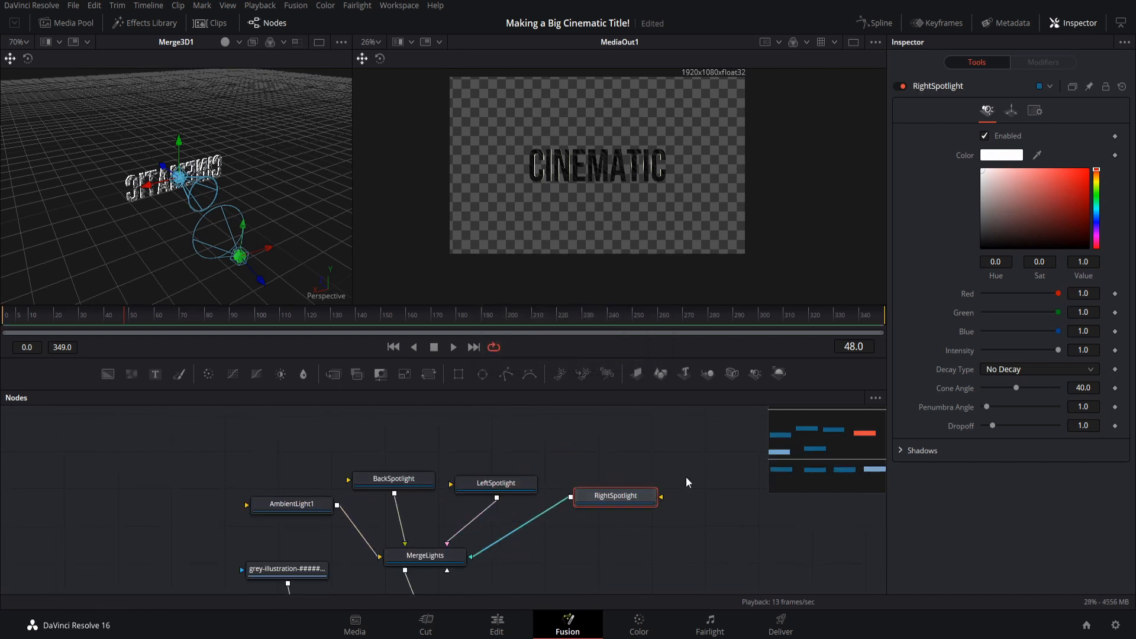
{"action": "left_click_drag", "start_coordinate": [692, 515], "coordinate": [324, 459]}
{"action": "scroll", "coordinate": [331, 461], "scroll_direction": "down", "scroll_amount": 1}
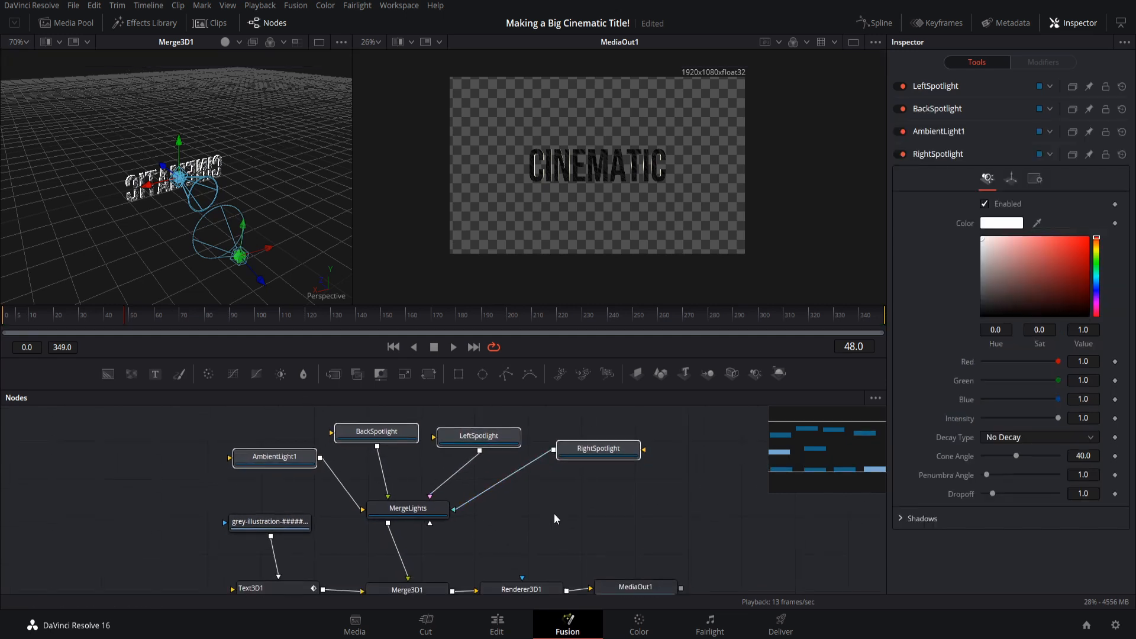
- Move the LeftSpotlight away from the title's center to a spot in front of the lettering
{"action": "left_click", "coordinate": [478, 436]}
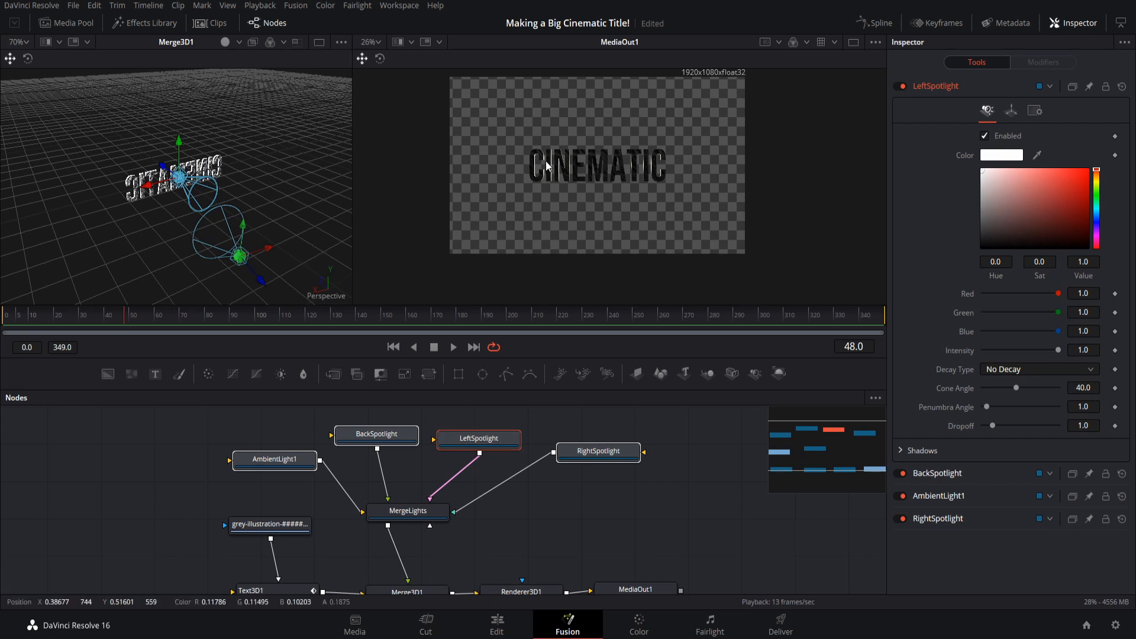
{"action": "left_click_drag", "start_coordinate": [131, 289], "coordinate": [126, 269]}
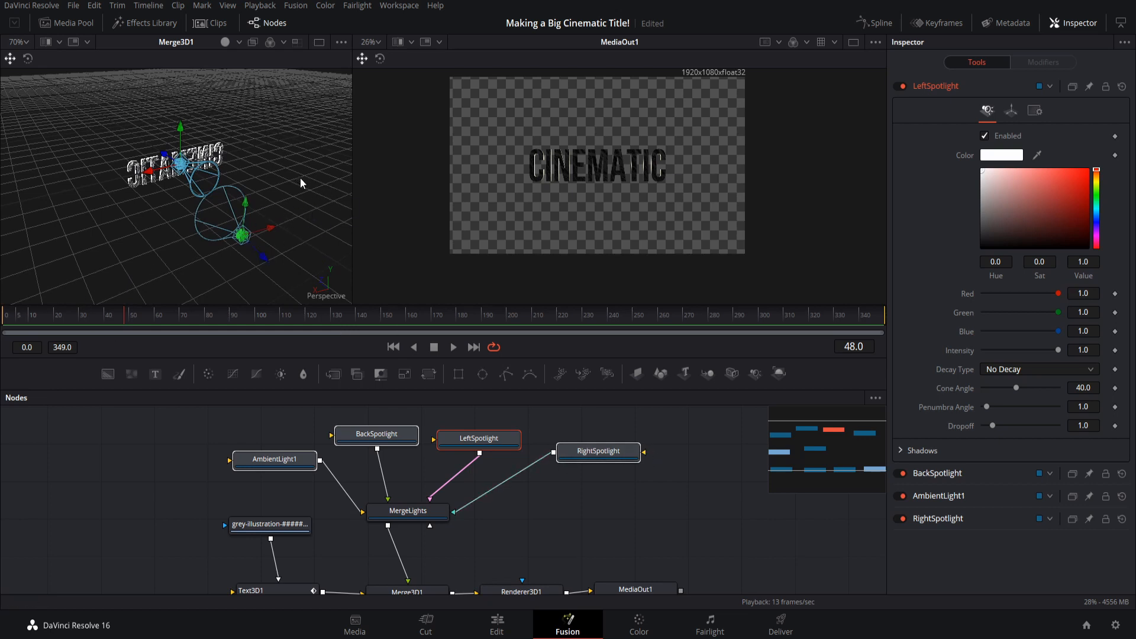
{"action": "left_click_drag", "start_coordinate": [322, 184], "coordinate": [254, 181]}
{"action": "left_click_drag", "start_coordinate": [36, 215], "coordinate": [280, 223]}
{"action": "left_click_drag", "start_coordinate": [254, 267], "coordinate": [250, 239]}
{"action": "left_click_drag", "start_coordinate": [208, 201], "coordinate": [195, 173]}
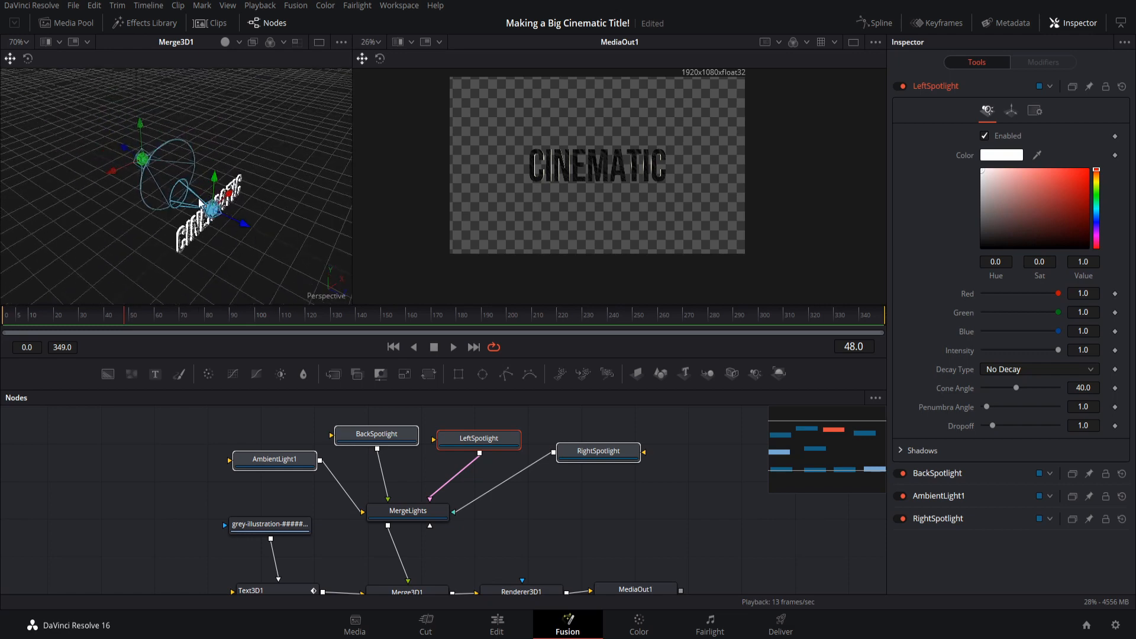
{"action": "left_click_drag", "start_coordinate": [271, 249], "coordinate": [103, 146]}
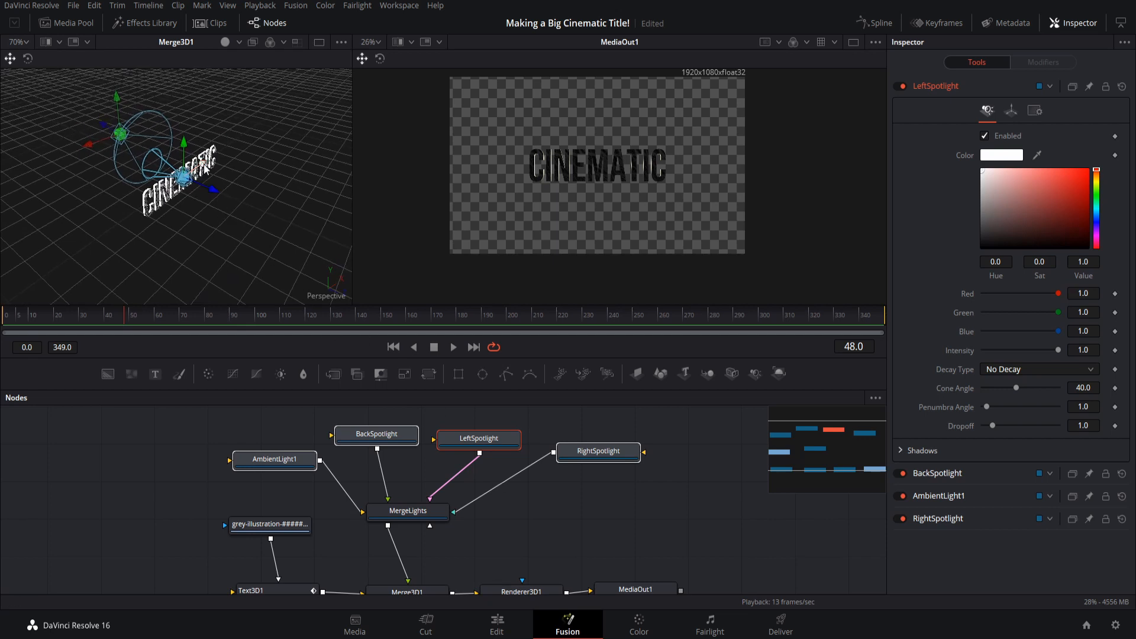
{"action": "left_click_drag", "start_coordinate": [206, 169], "coordinate": [265, 141]}
{"action": "left_click_drag", "start_coordinate": [232, 218], "coordinate": [67, 156]}
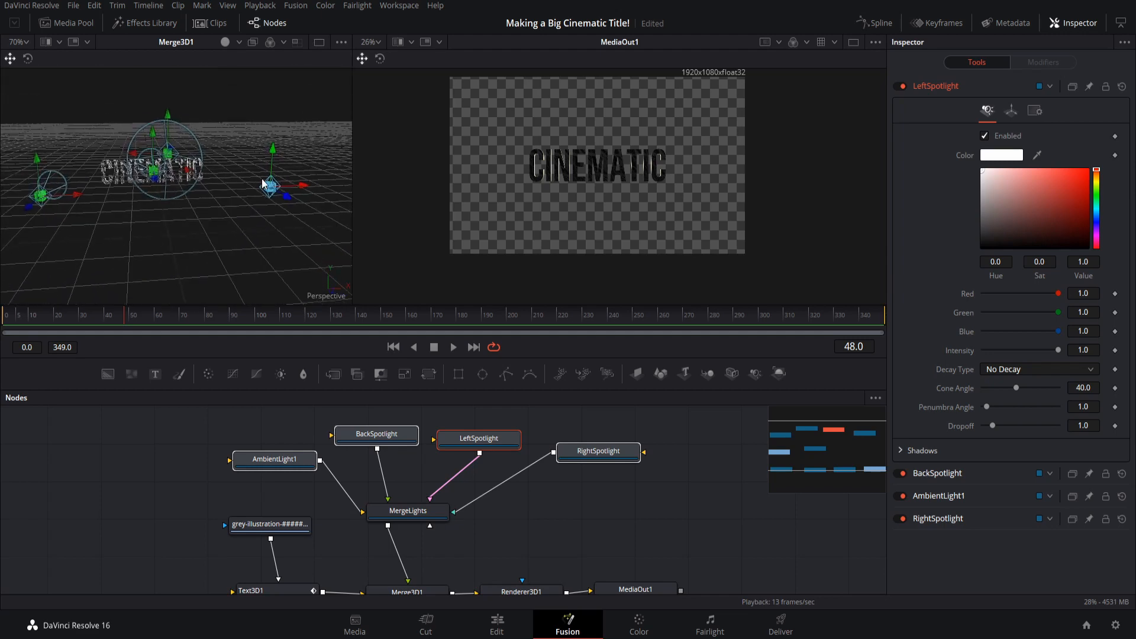
- Slide the LeftSpotlight along its X axis toward the title's center and tint it light red with saturation 0.383 and value 0.945
{"action": "left_click_drag", "start_coordinate": [148, 208], "coordinate": [169, 218]}
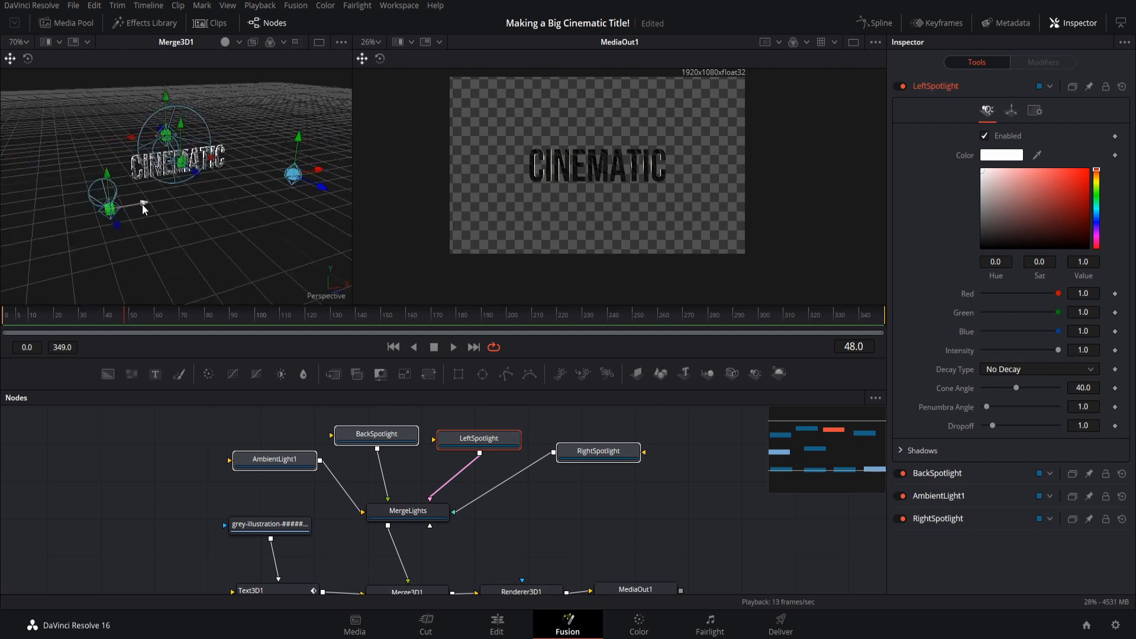
{"action": "left_click_drag", "start_coordinate": [142, 204], "coordinate": [236, 179]}
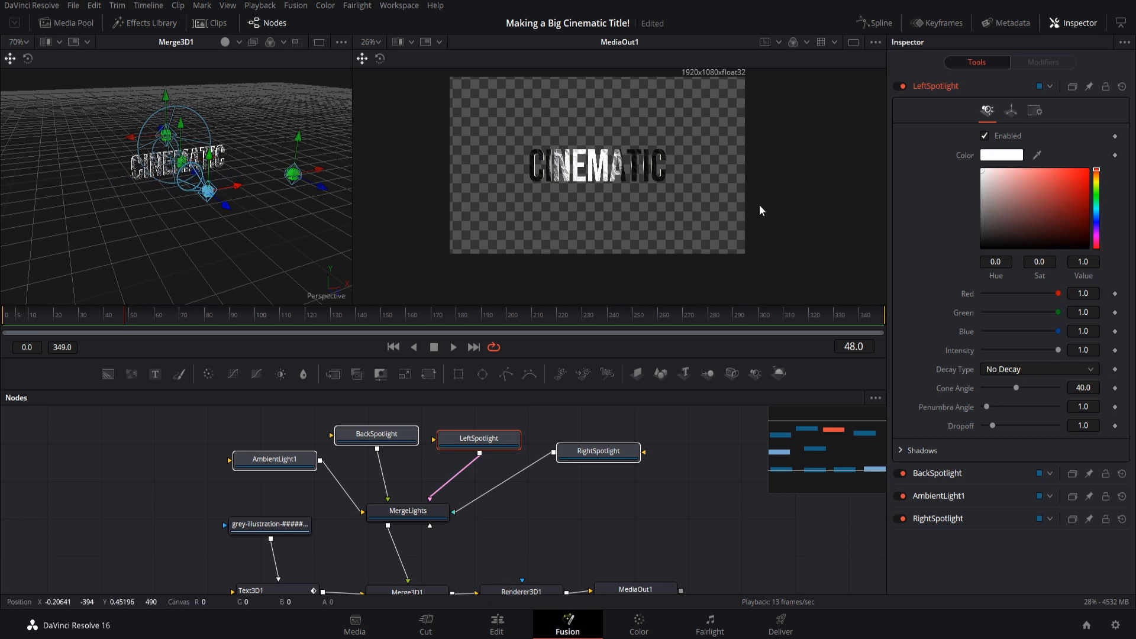
{"action": "mouse_move", "coordinate": [1013, 175]}
{"action": "left_mouse_down"}
{"action": "mouse_move", "coordinate": [1042, 179]}
{"action": "mouse_move", "coordinate": [1021, 173]}
{"action": "left_mouse_up"}
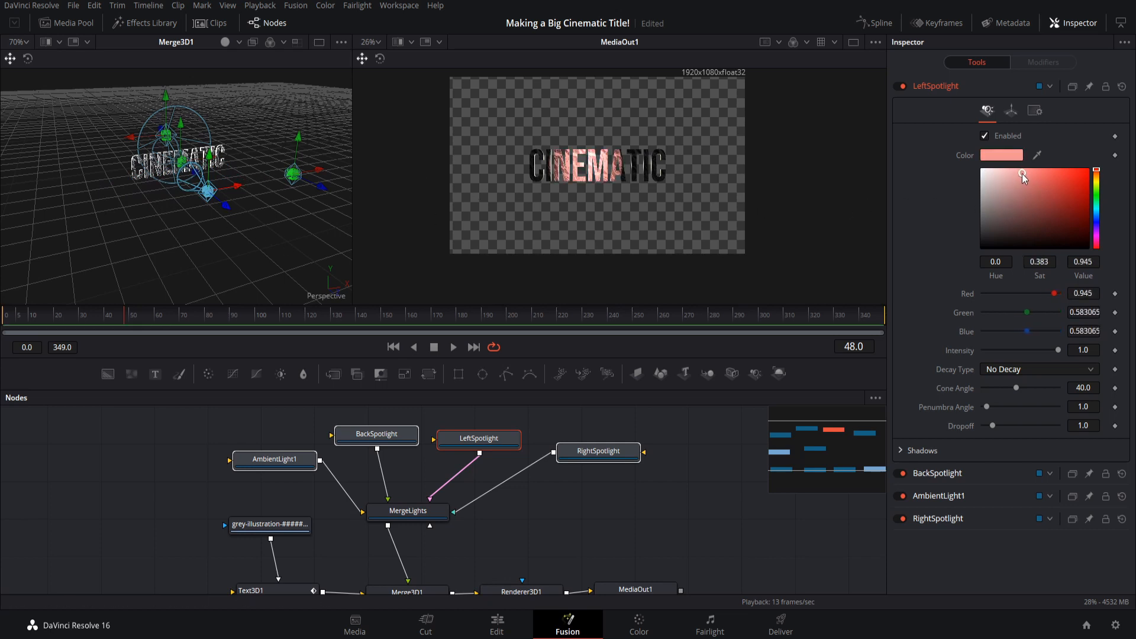
- Move the RightSpotlight out in front of the title, beside the LeftSpotlight, so it lights the right half of the lettering
{"action": "left_click_drag", "start_coordinate": [320, 170], "coordinate": [84, 261]}
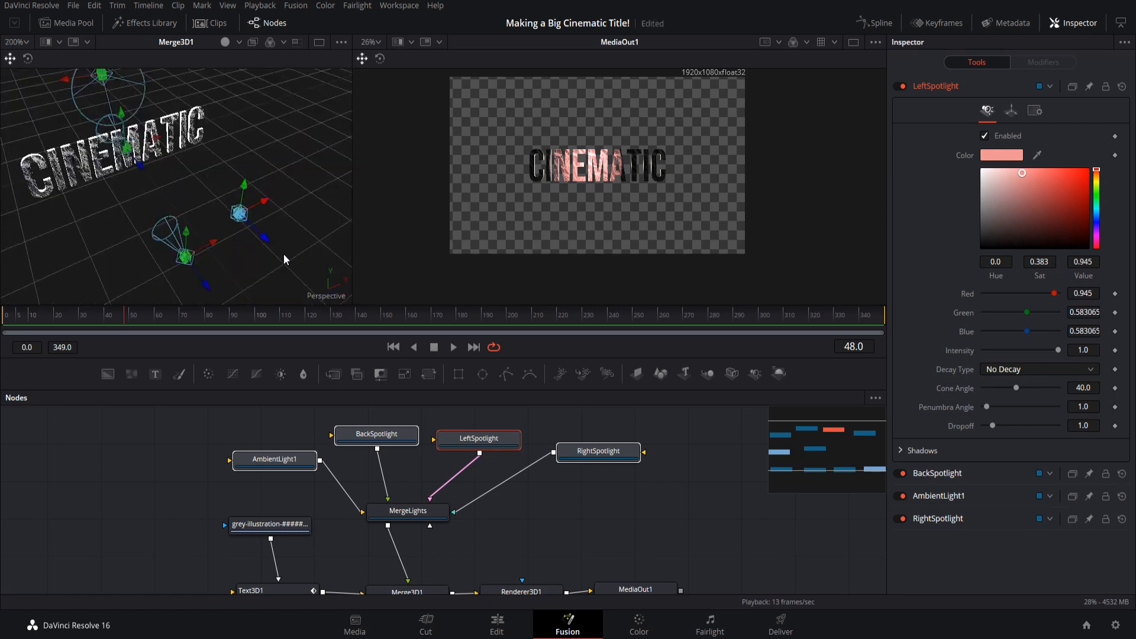
{"action": "left_click_drag", "start_coordinate": [239, 213], "coordinate": [249, 226]}
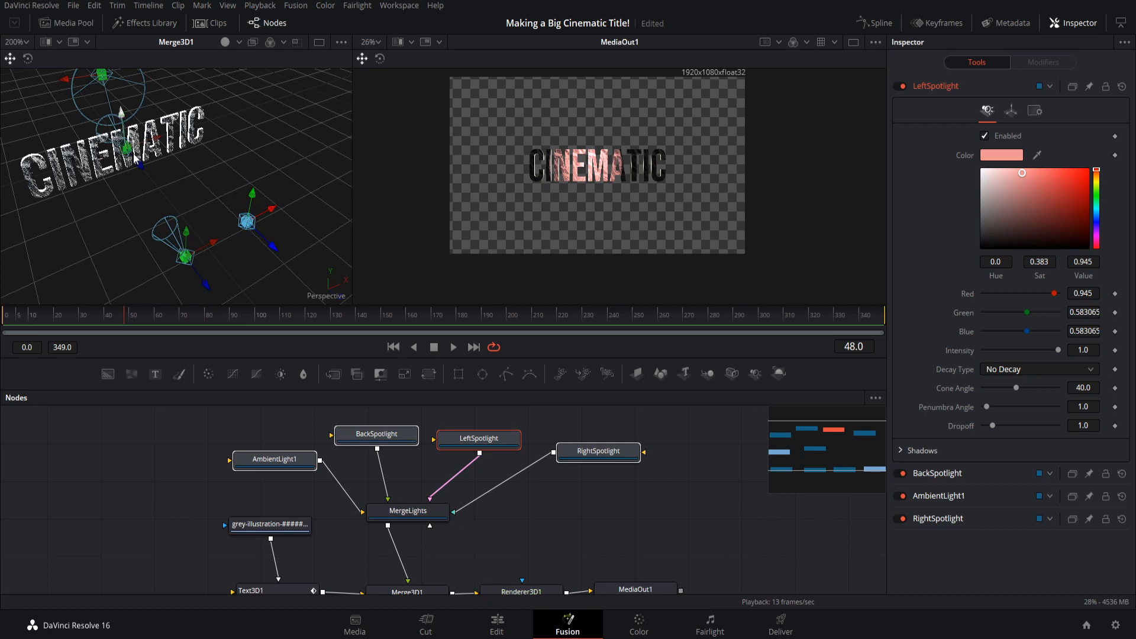
{"action": "left_click_drag", "start_coordinate": [136, 158], "coordinate": [343, 112]}
{"action": "left_click", "coordinate": [249, 221]}
{"action": "left_click_drag", "start_coordinate": [171, 218], "coordinate": [196, 208]}
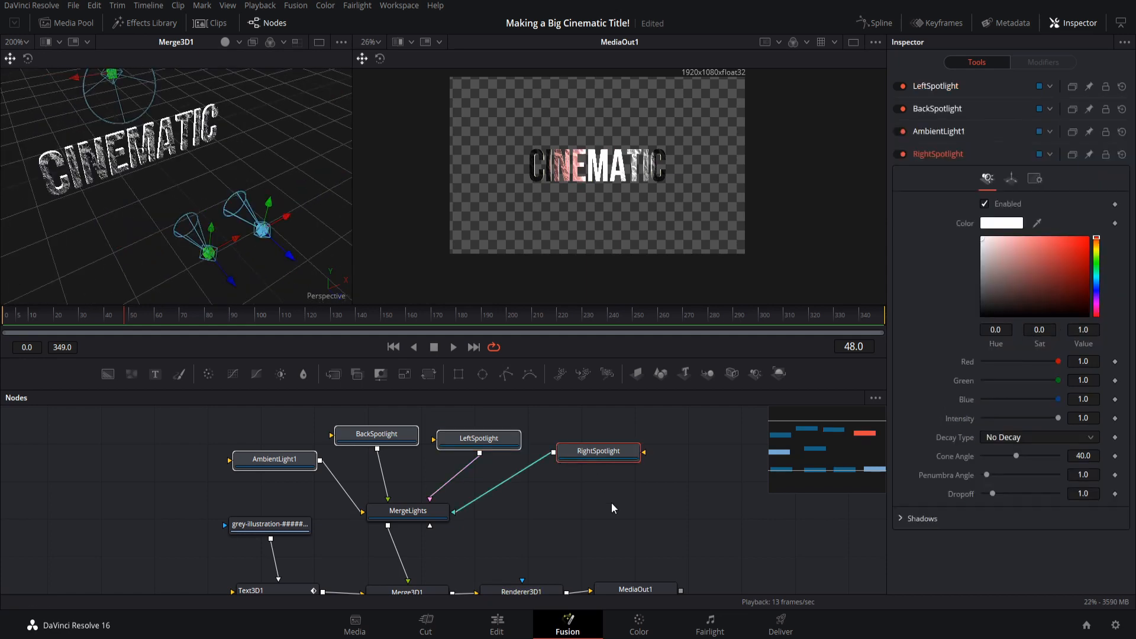
- Tint the RightSpotlight light blue to contrast with the LeftSpotlight
{"action": "left_click", "coordinate": [606, 452]}
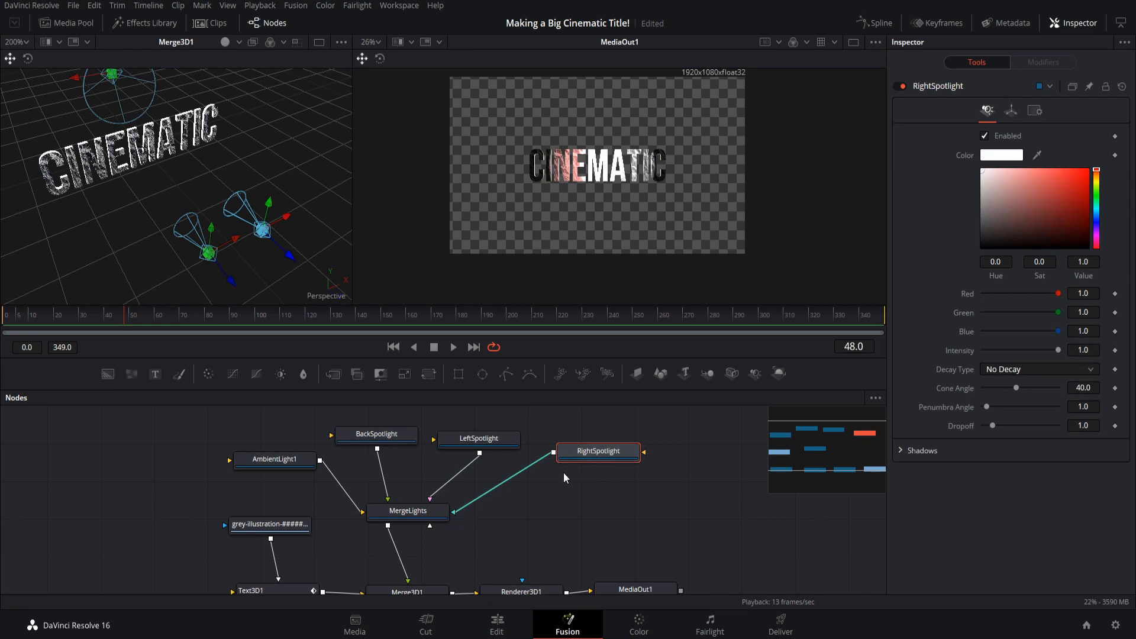
{"action": "left_click_drag", "start_coordinate": [568, 432], "coordinate": [544, 427]}
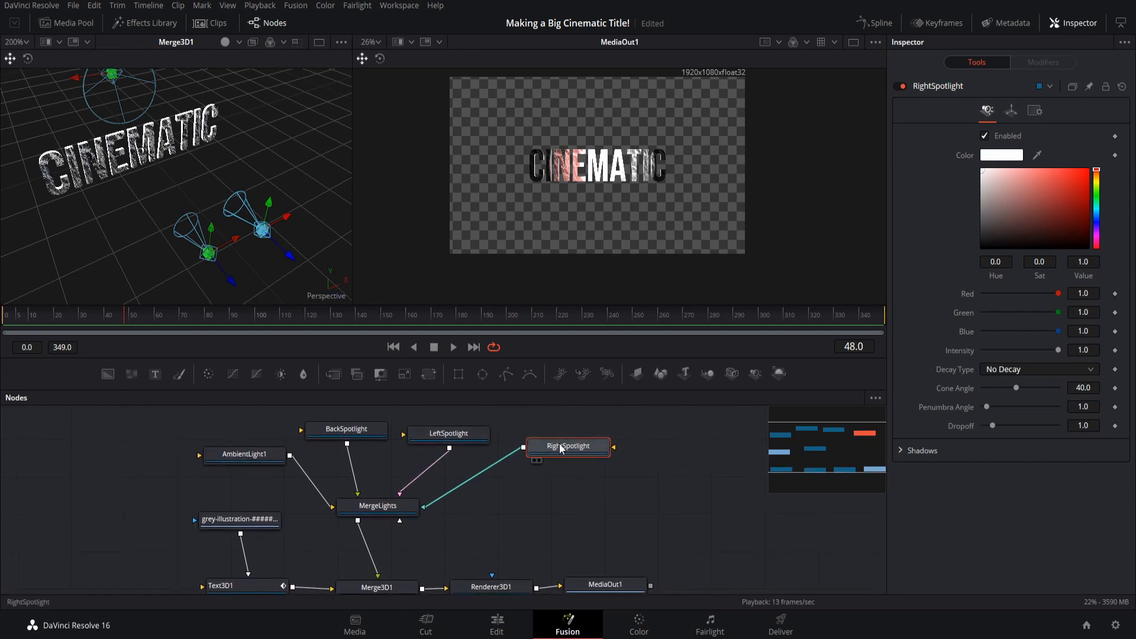
{"action": "left_click", "coordinate": [468, 434]}
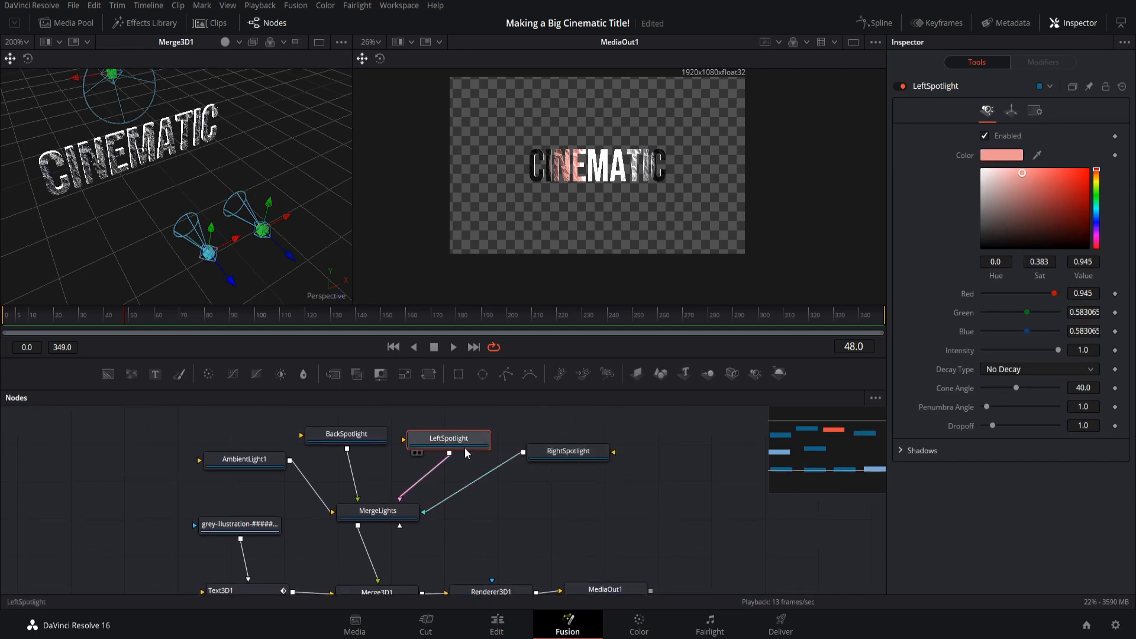
{"action": "left_click", "coordinate": [566, 452]}
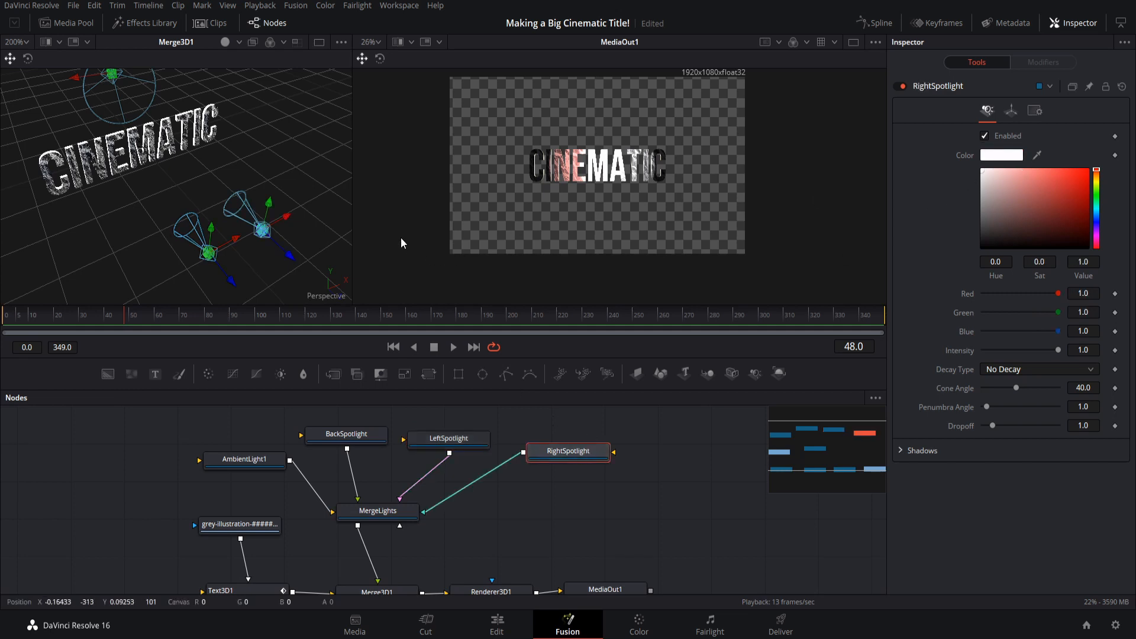
{"action": "left_click", "coordinate": [1096, 216]}
{"action": "left_click_drag", "start_coordinate": [1014, 172], "coordinate": [1028, 177]}
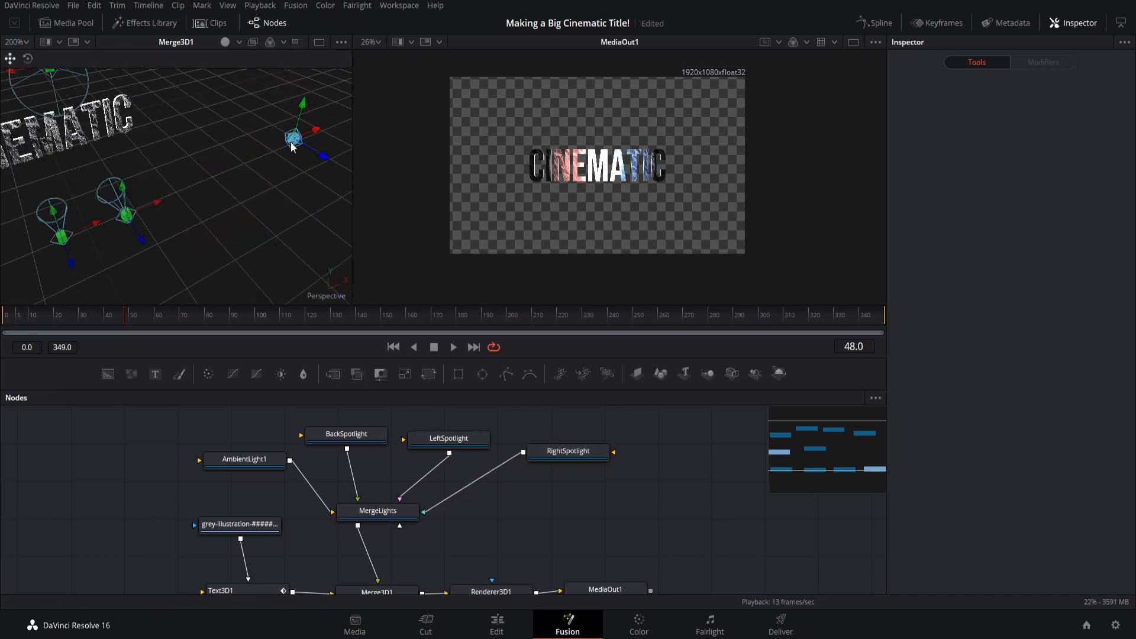
- Delete the AmbientLight1 node to compare the title's lighting without it, and restore the node
{"action": "left_click", "coordinate": [243, 459]}
{"action": "left_click", "coordinate": [254, 471]}
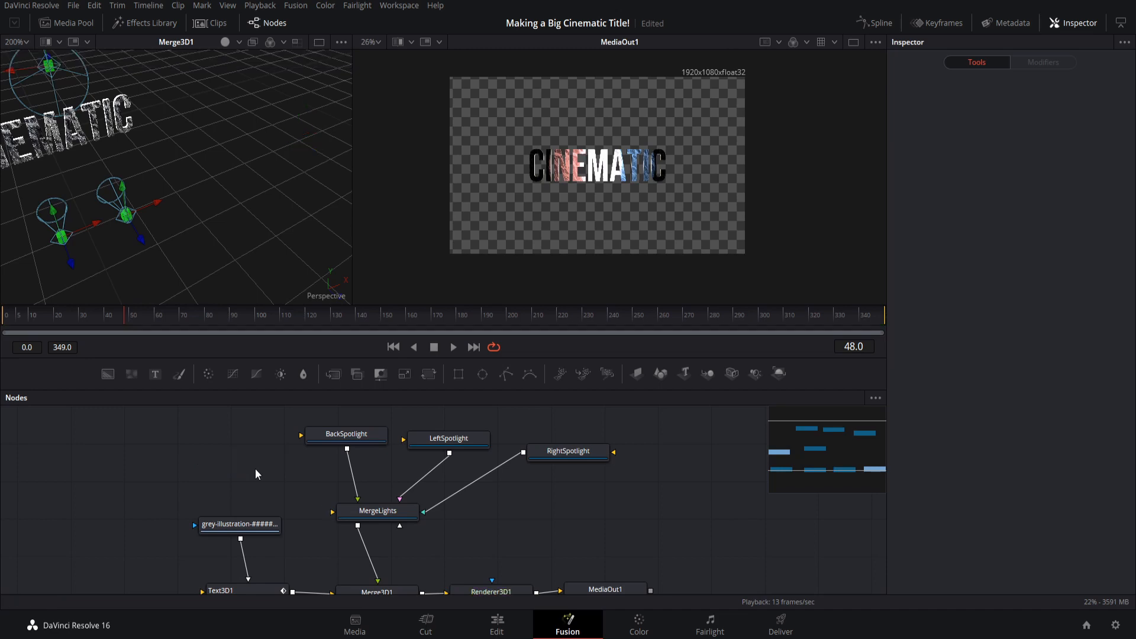
{"action": "left_click_drag", "start_coordinate": [270, 181], "coordinate": [261, 214]}
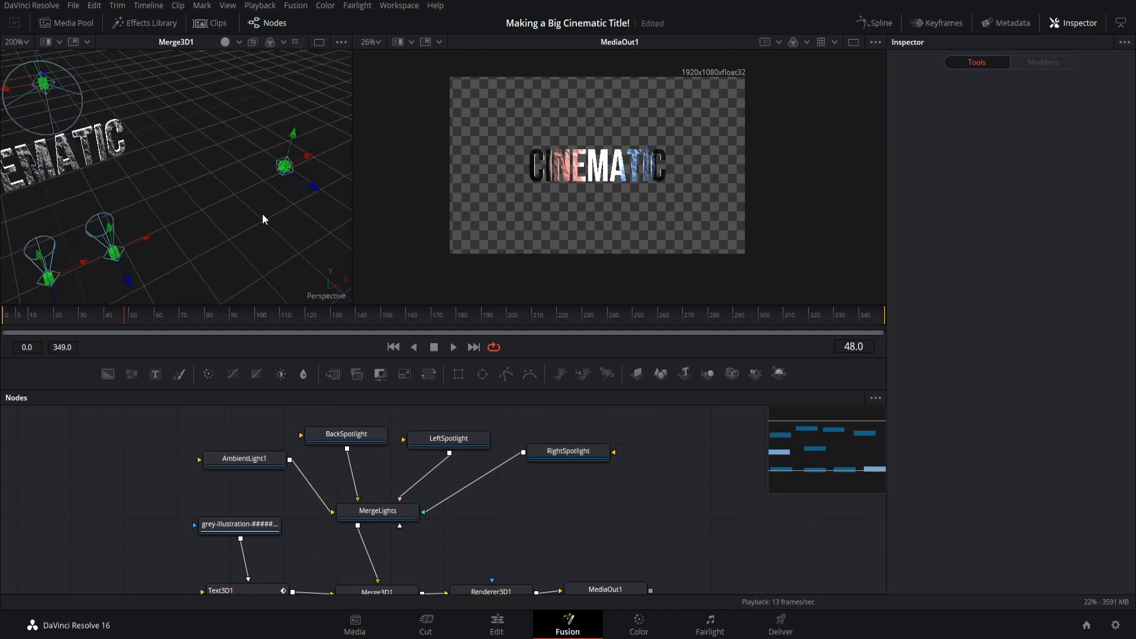
{"action": "scroll", "coordinate": [265, 207], "scroll_direction": "down", "scroll_amount": 2}
{"action": "scroll", "coordinate": [216, 173], "scroll_direction": "down", "scroll_amount": 2}
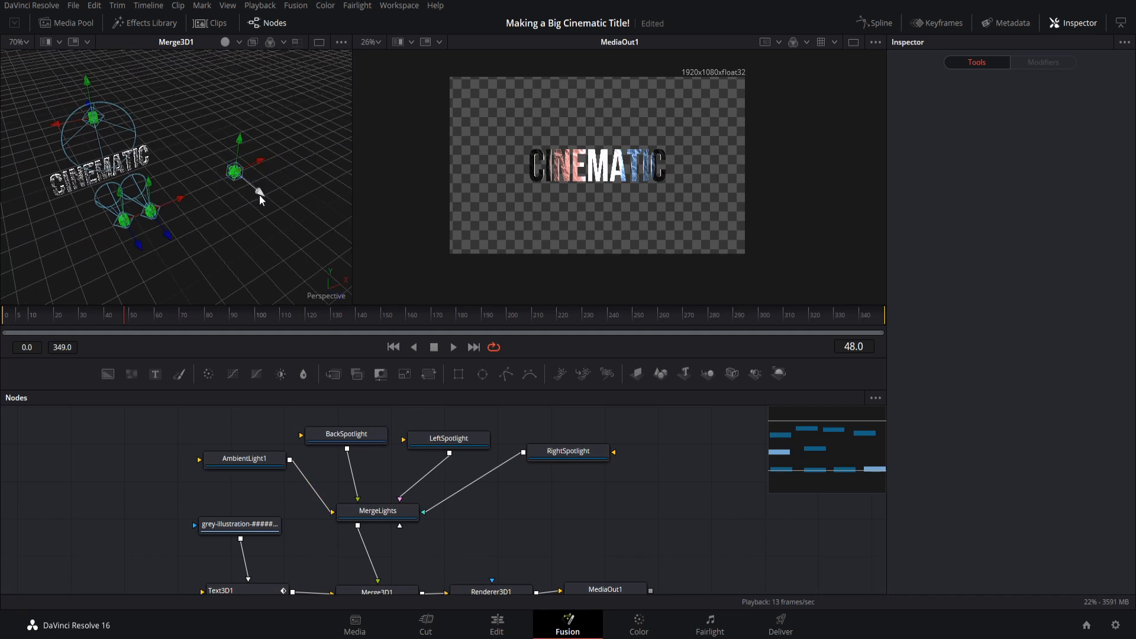
- Shift the RightSpotlight slightly along its X axis in front of the title
{"action": "left_click_drag", "start_coordinate": [222, 204], "coordinate": [325, 135]}
{"action": "scroll", "coordinate": [287, 206], "scroll_direction": "up", "scroll_amount": 1}
{"action": "left_click", "coordinate": [317, 171]}
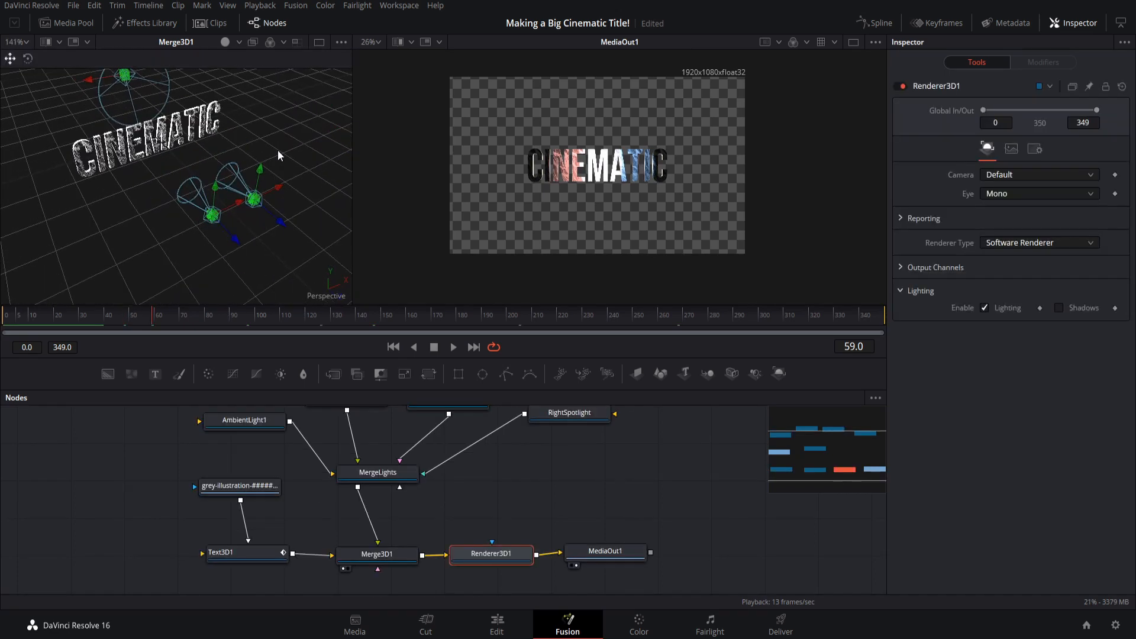
{"action": "scroll", "coordinate": [164, 192], "scroll_direction": "up", "scroll_amount": 1}
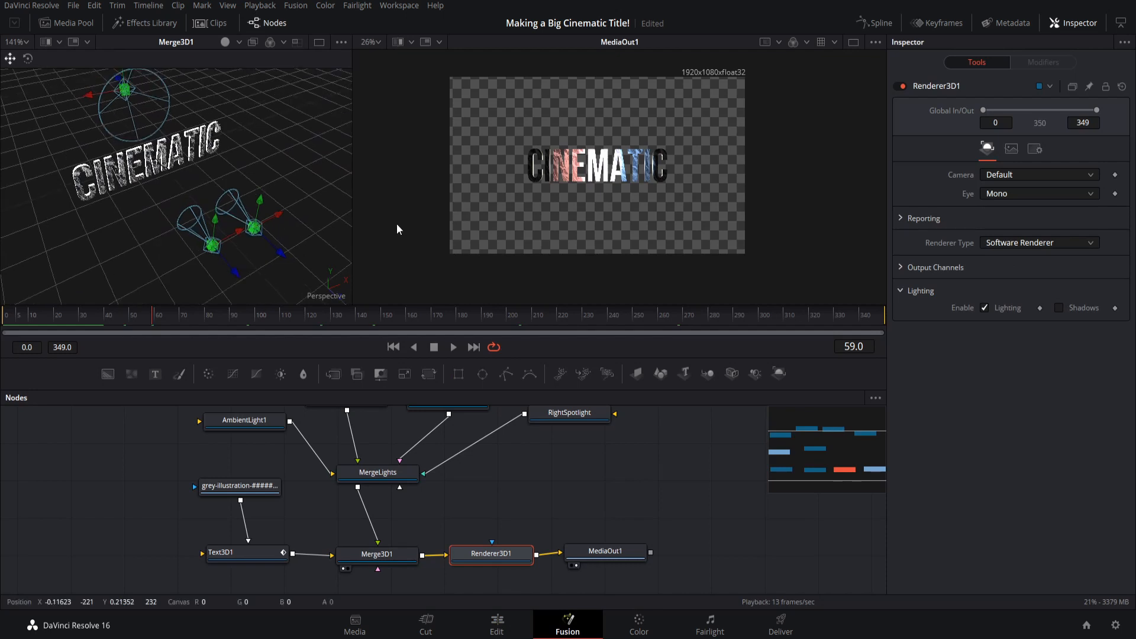
{"action": "scroll", "coordinate": [232, 227], "scroll_direction": "down", "scroll_amount": 1}
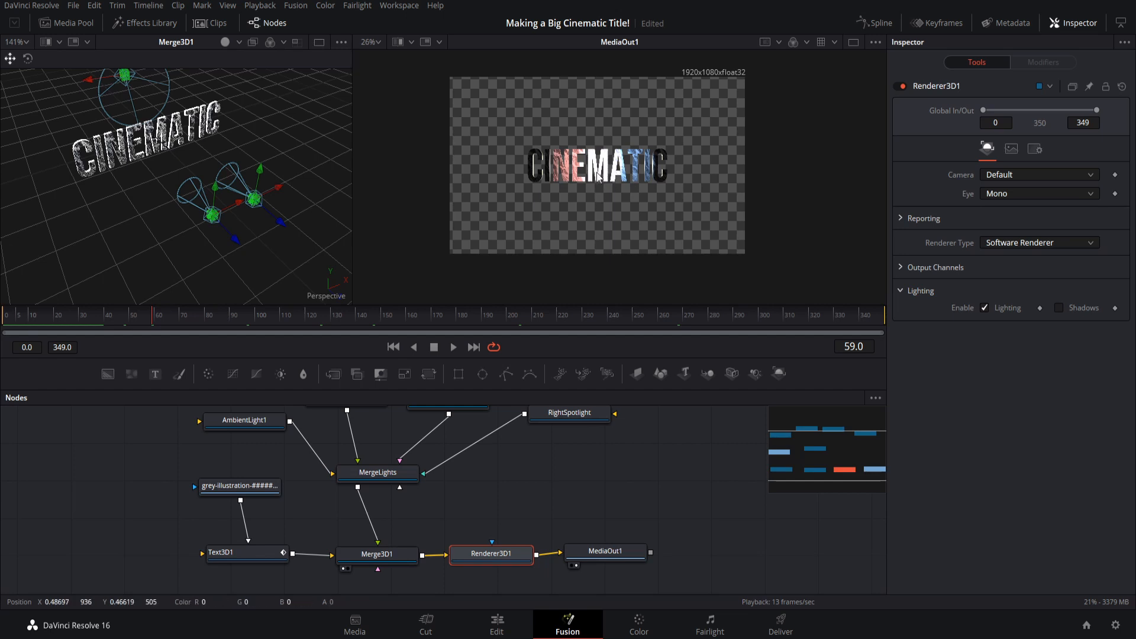
{"action": "mouse_move", "coordinate": [275, 187]}
{"action": "left_mouse_down"}
{"action": "mouse_move", "coordinate": [325, 172]}
{"action": "mouse_move", "coordinate": [204, 198]}
{"action": "mouse_move", "coordinate": [317, 147]}
{"action": "mouse_move", "coordinate": [270, 173]}
{"action": "left_mouse_up"}
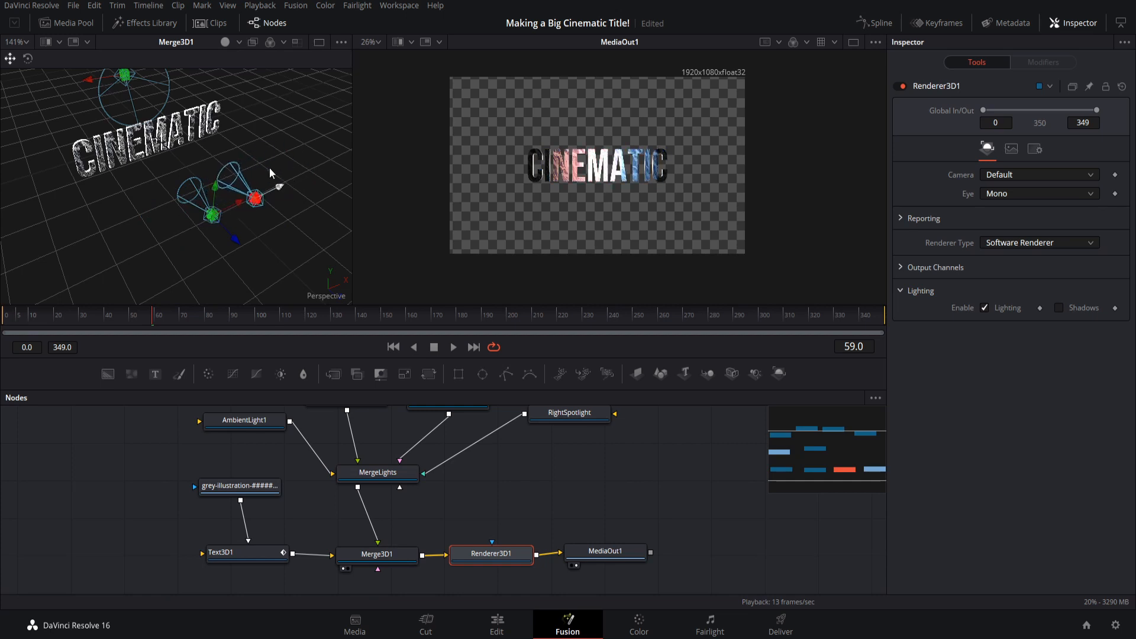
- Preview the two-color lighting over the clip at 01:00:03:07 on the Edit page and return to the Fusion page
{"action": "left_click", "coordinate": [482, 627]}
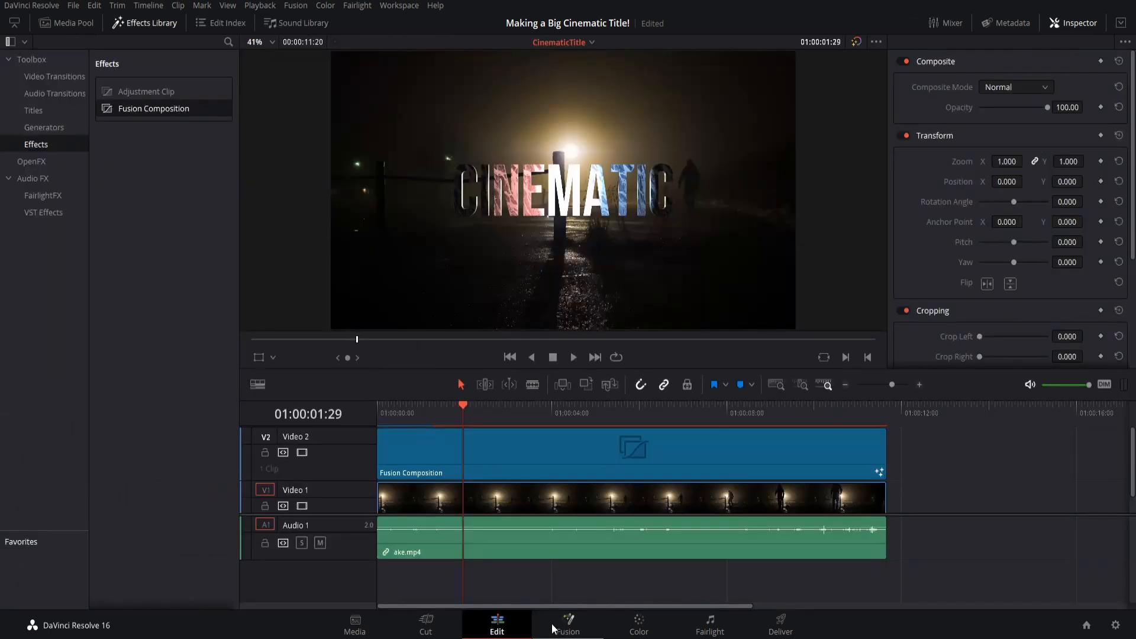
{"action": "mouse_move", "coordinate": [501, 419]}
{"action": "left_mouse_down"}
{"action": "mouse_move", "coordinate": [485, 420]}
{"action": "mouse_move", "coordinate": [545, 417]}
{"action": "mouse_move", "coordinate": [476, 424]}
{"action": "mouse_move", "coordinate": [518, 414]}
{"action": "left_mouse_up"}
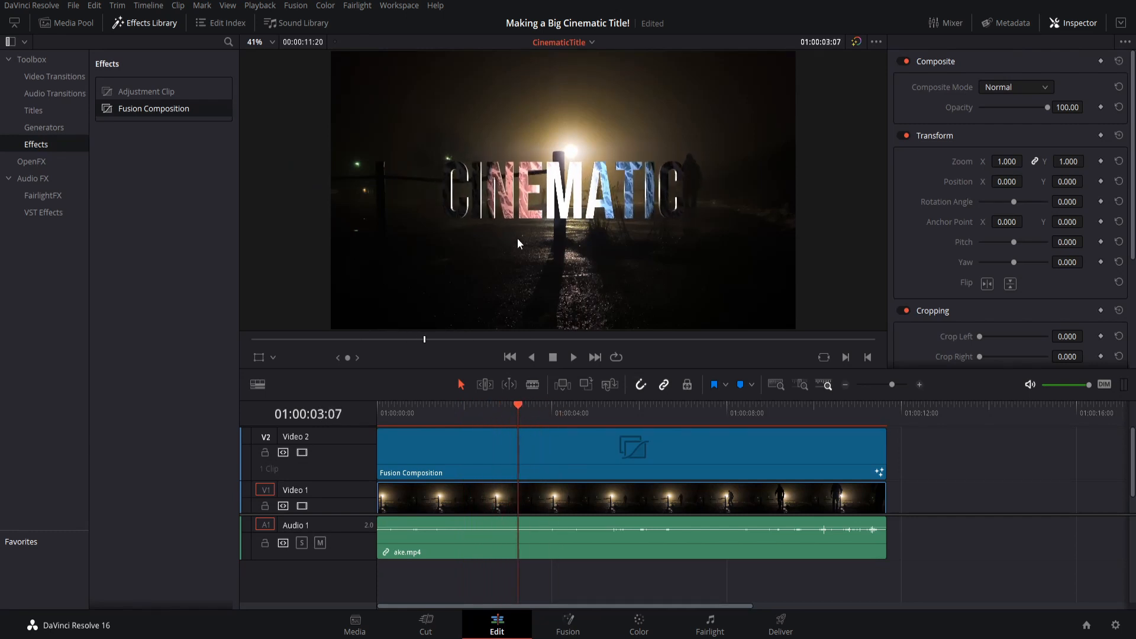
{"action": "left_click", "coordinate": [568, 624]}
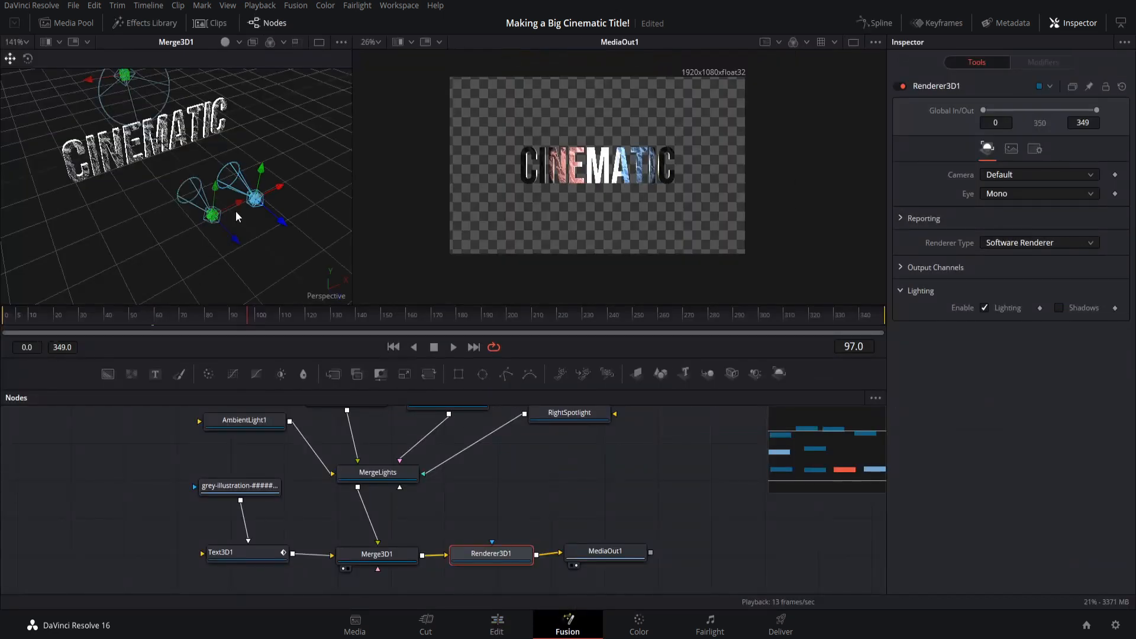
- Shift the LeftSpotlight slightly outward along X and return both the LeftSpotlight and RightSpotlight colors to white
{"action": "left_click_drag", "start_coordinate": [239, 203], "coordinate": [231, 207]}
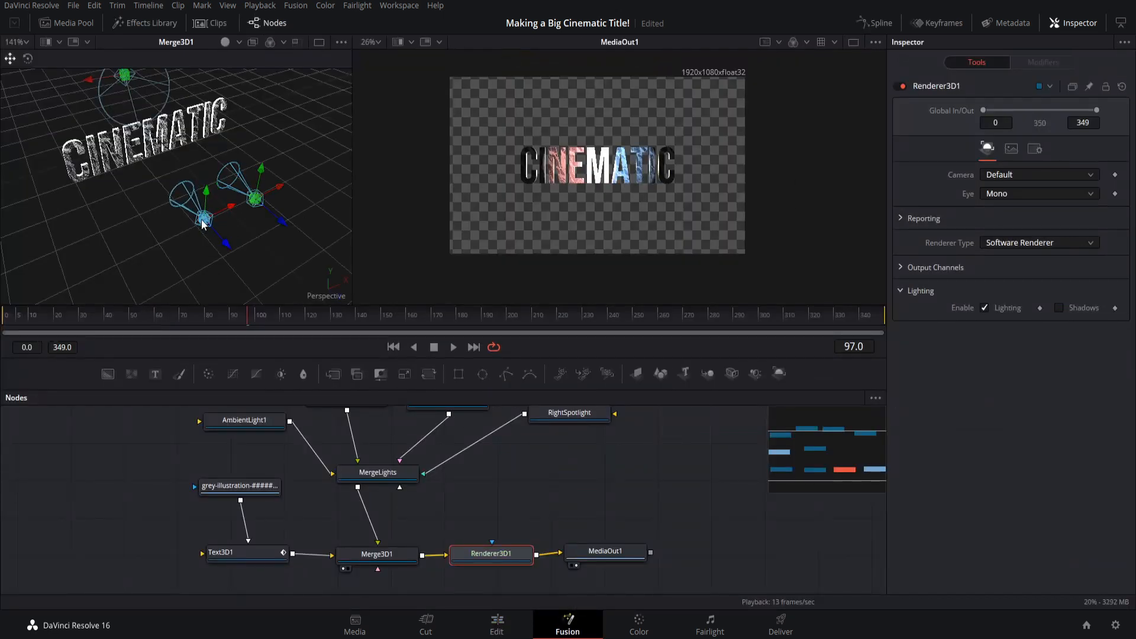
{"action": "scroll", "coordinate": [406, 504], "scroll_direction": "up", "scroll_amount": 3}
{"action": "left_click", "coordinate": [450, 473]}
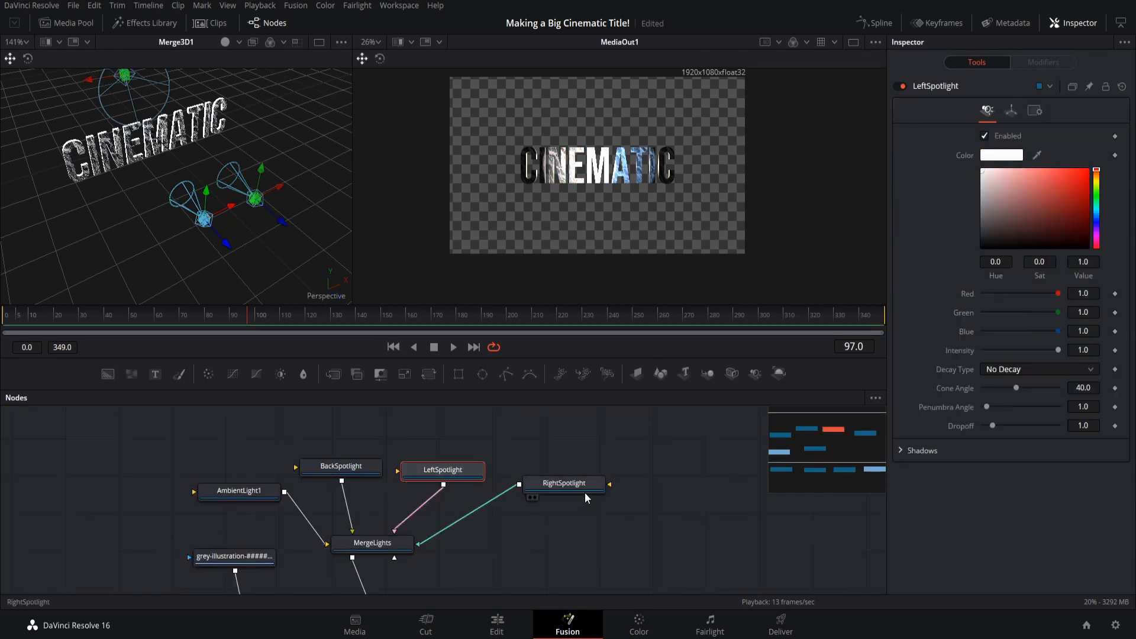
{"action": "left_click", "coordinate": [568, 485]}
{"action": "left_click_drag", "start_coordinate": [988, 178], "coordinate": [939, 158]}
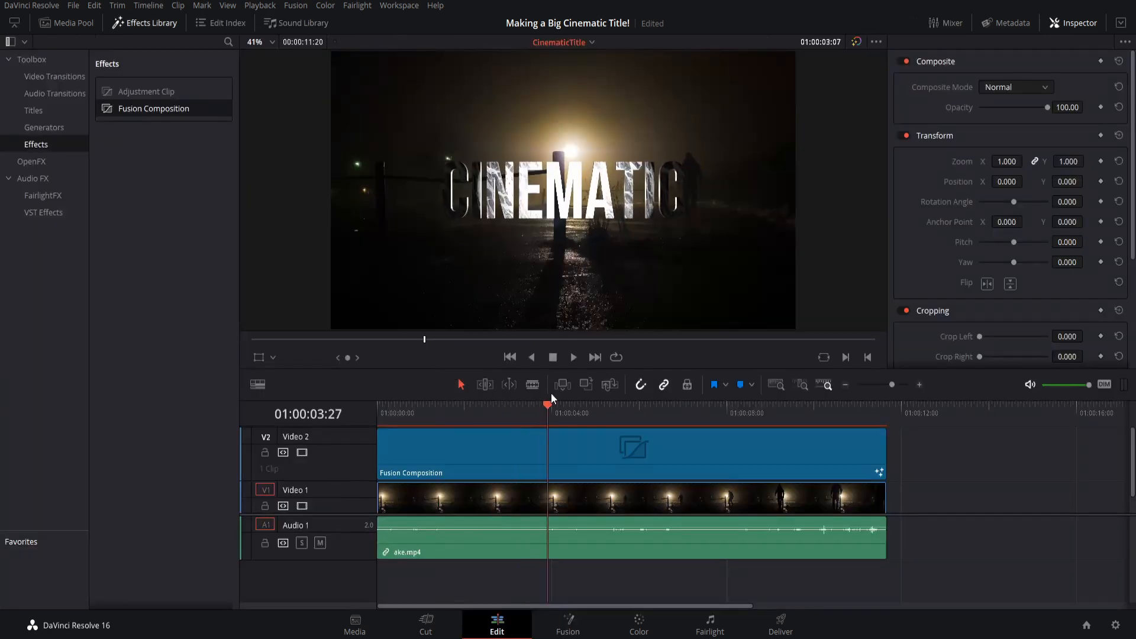
- Preview the white spotlight lighting over the clip on the Edit page and return to the Fusion page
{"action": "left_click_drag", "start_coordinate": [550, 403], "coordinate": [475, 403]}
{"action": "left_click", "coordinate": [568, 625]}
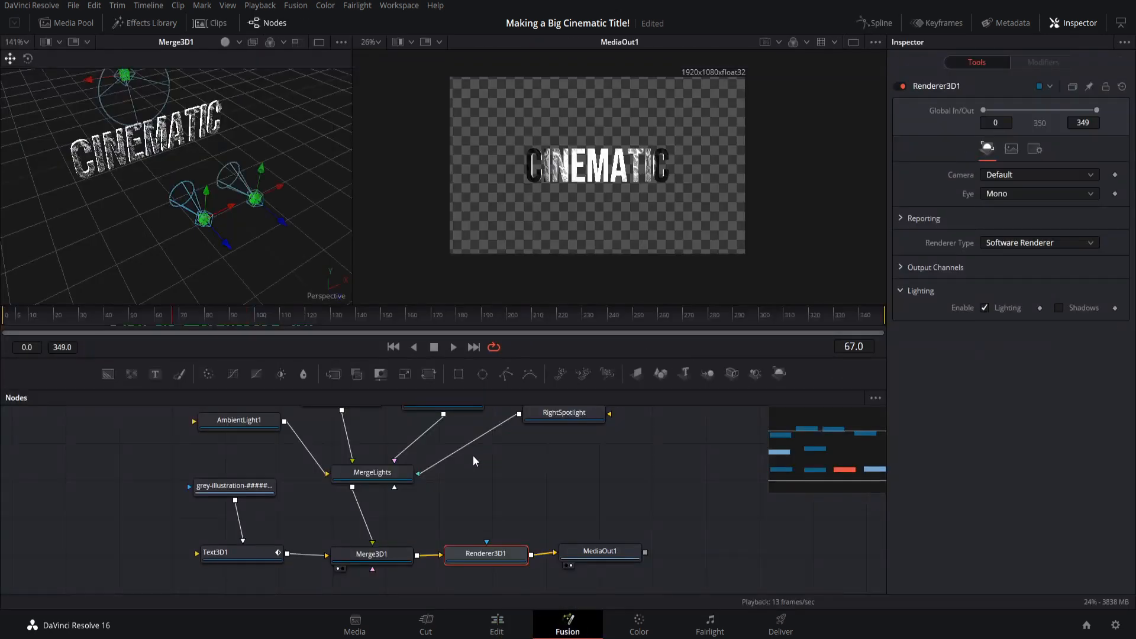
{"action": "left_click_drag", "start_coordinate": [473, 455], "coordinate": [540, 510]}
- Move the LeftSpotlight and RightSpotlight outward along X, past the two ends of the title
{"action": "left_click", "coordinate": [496, 454]}
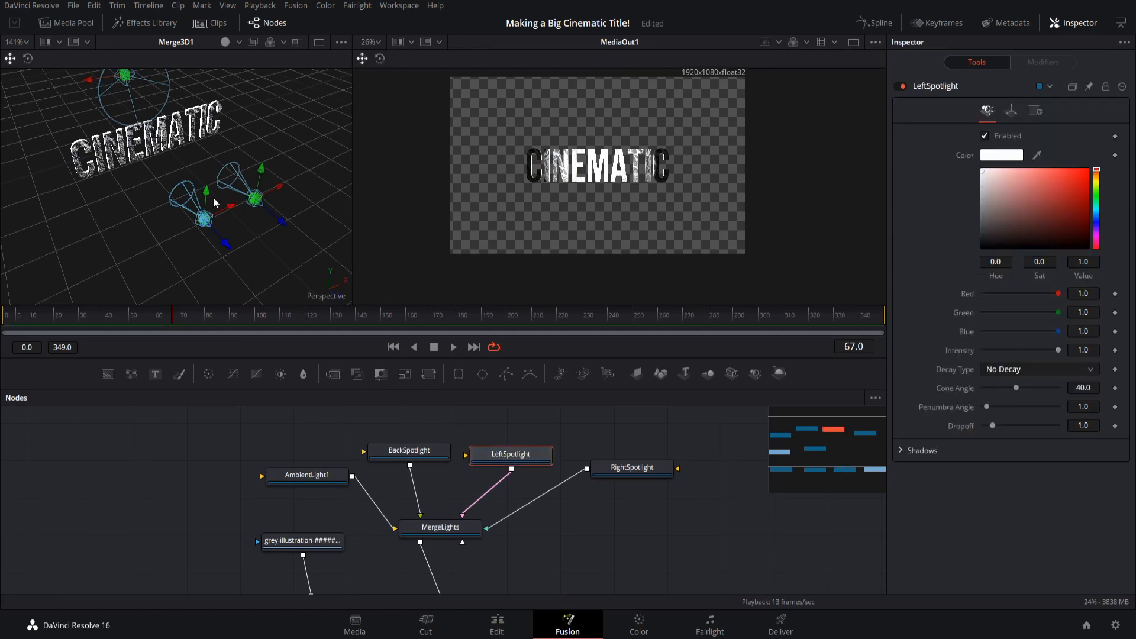
{"action": "left_click_drag", "start_coordinate": [229, 207], "coordinate": [58, 243]}
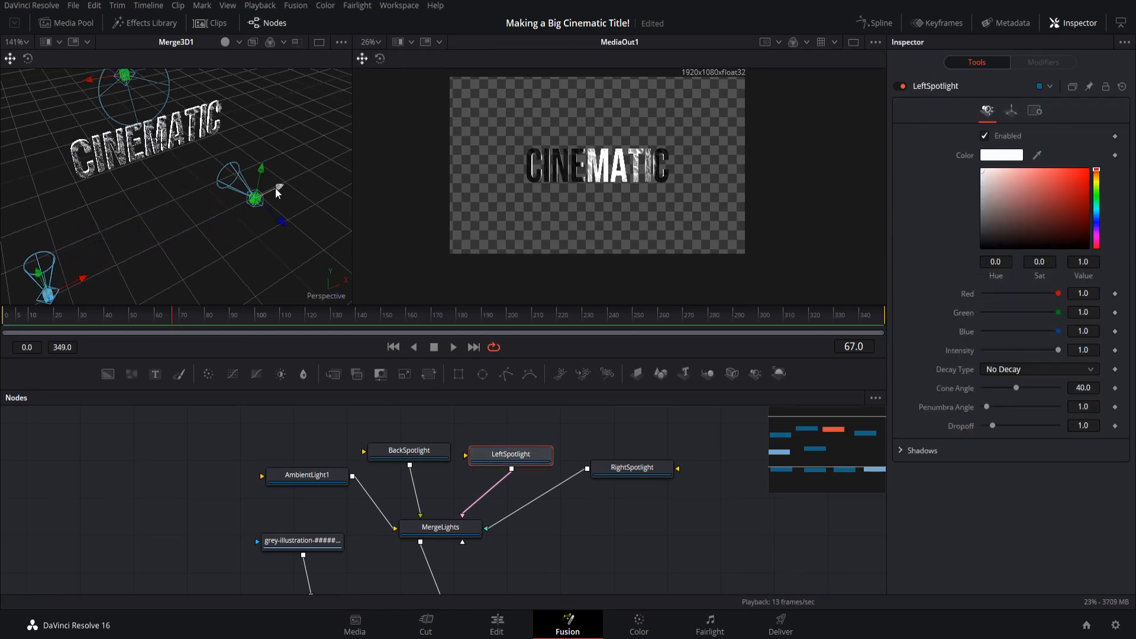
{"action": "left_click_drag", "start_coordinate": [173, 214], "coordinate": [193, 203]}
{"action": "left_click_drag", "start_coordinate": [301, 175], "coordinate": [377, 122]}
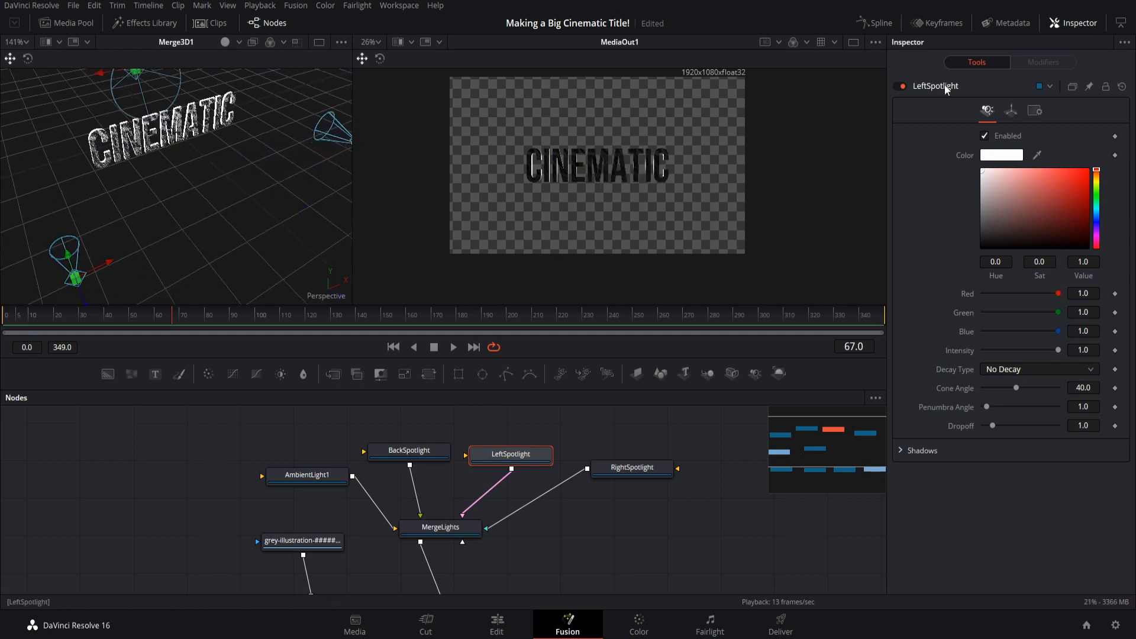
- Set the LeftSpotlight's X translation to -1.1
{"action": "left_click", "coordinate": [1011, 114]}
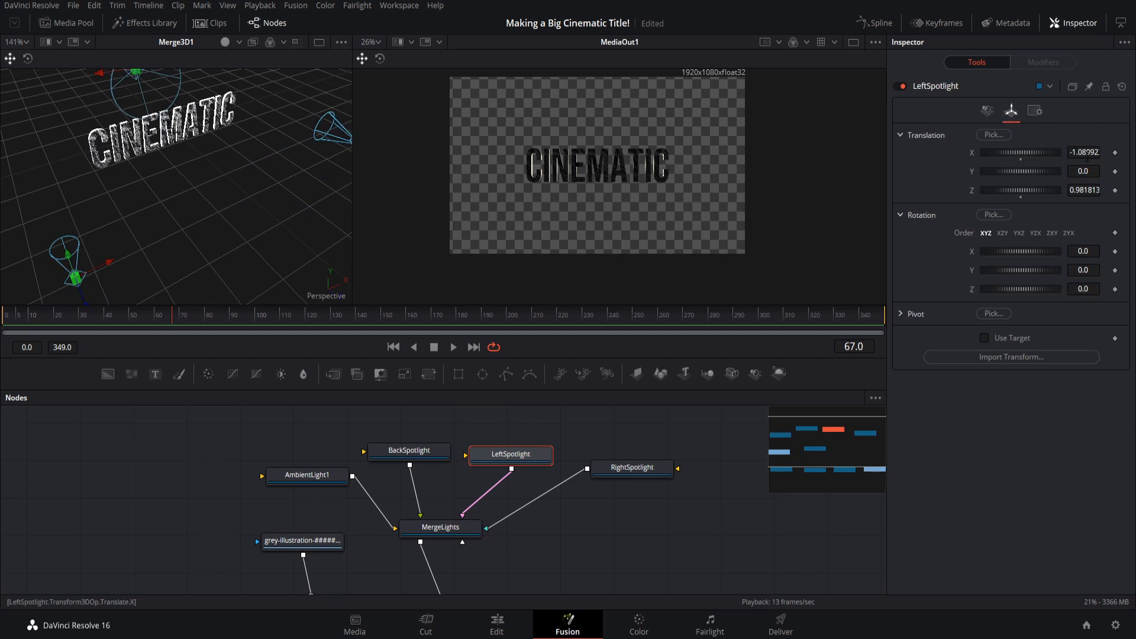
{"action": "left_click", "coordinate": [1086, 153]}
{"action": "type", "text": "1"}
{"action": "key", "text": "Tab"}
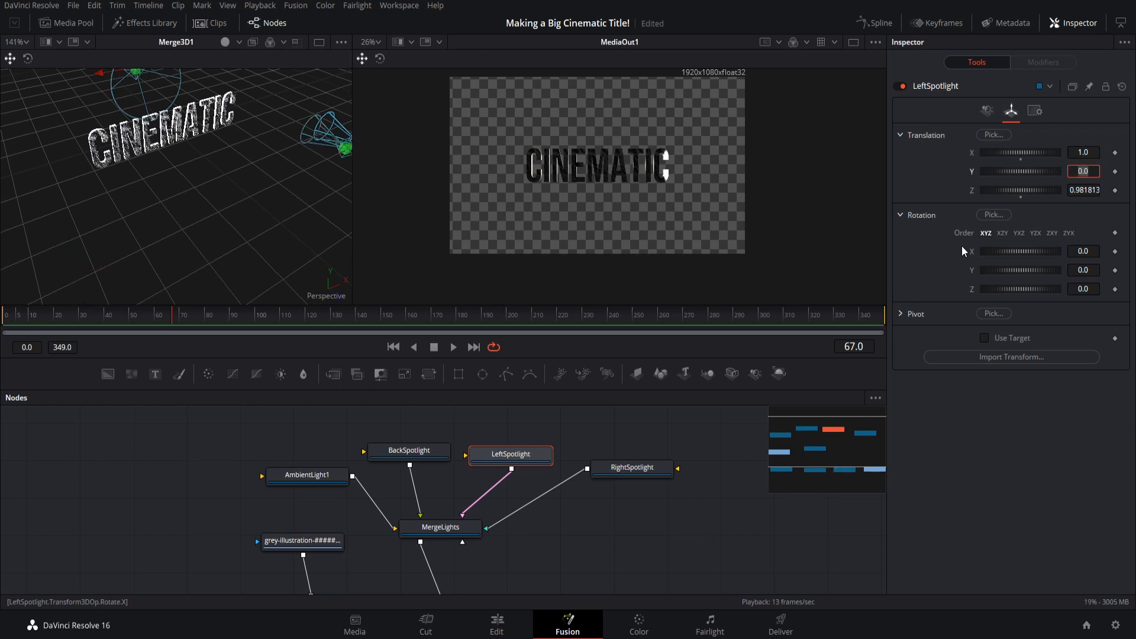
{"action": "key", "text": "shift+Tab"}
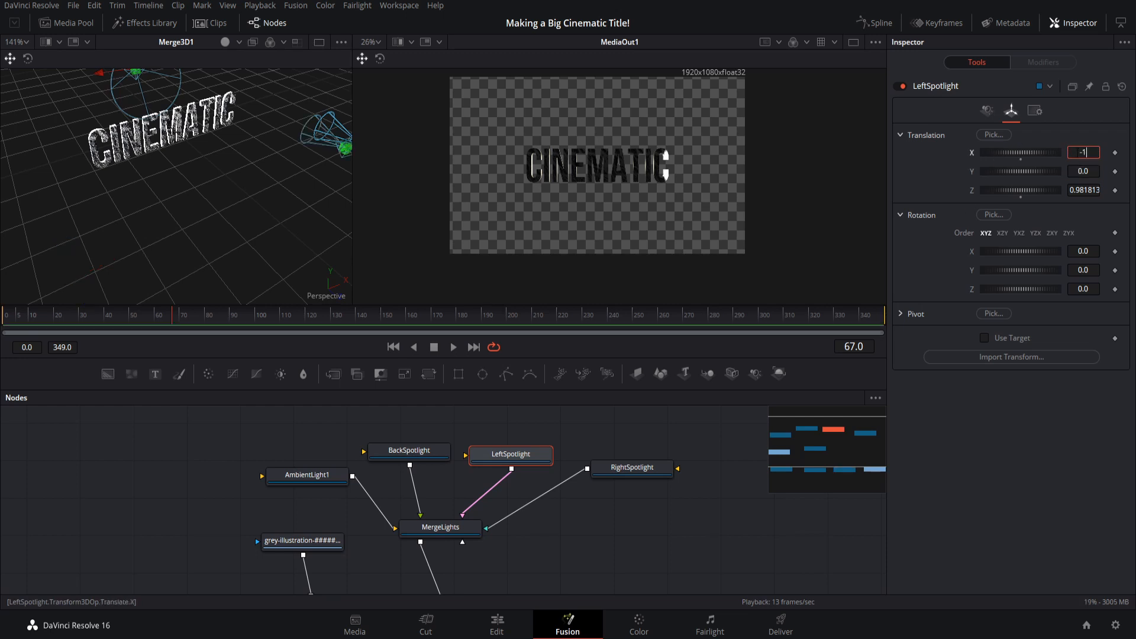
{"action": "type", "text": "-1.1"}
{"action": "key", "text": "Return"}
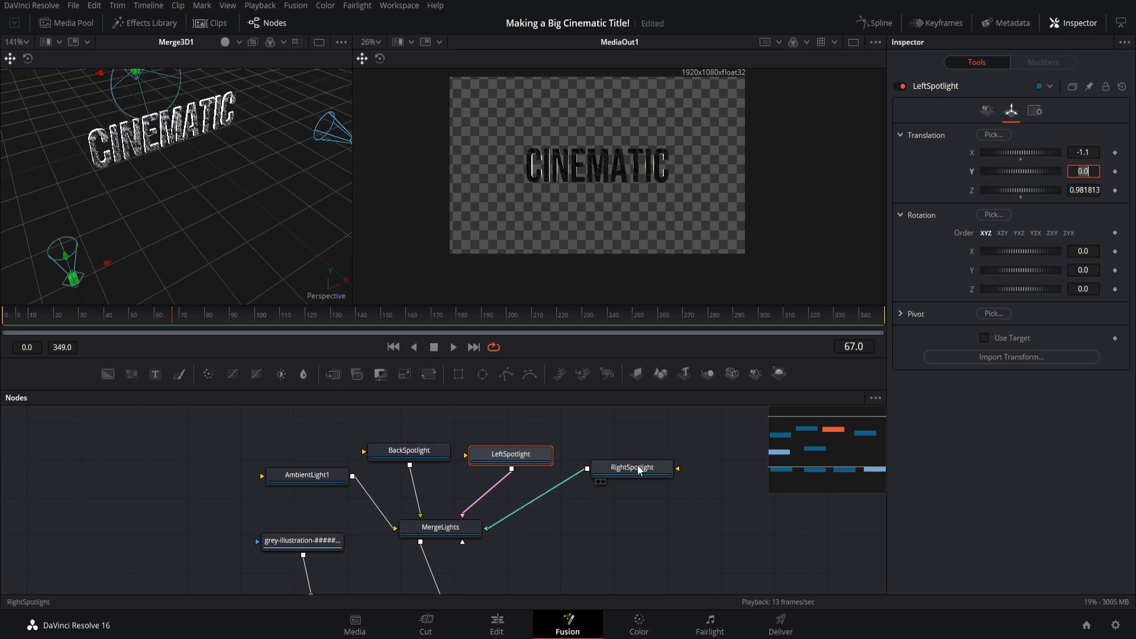
- Set the RightSpotlight's X translation to 1.1 and its Z translation to 1.0
{"action": "left_click", "coordinate": [637, 465]}
{"action": "left_click", "coordinate": [1012, 111]}
{"action": "left_click", "coordinate": [1069, 152]}
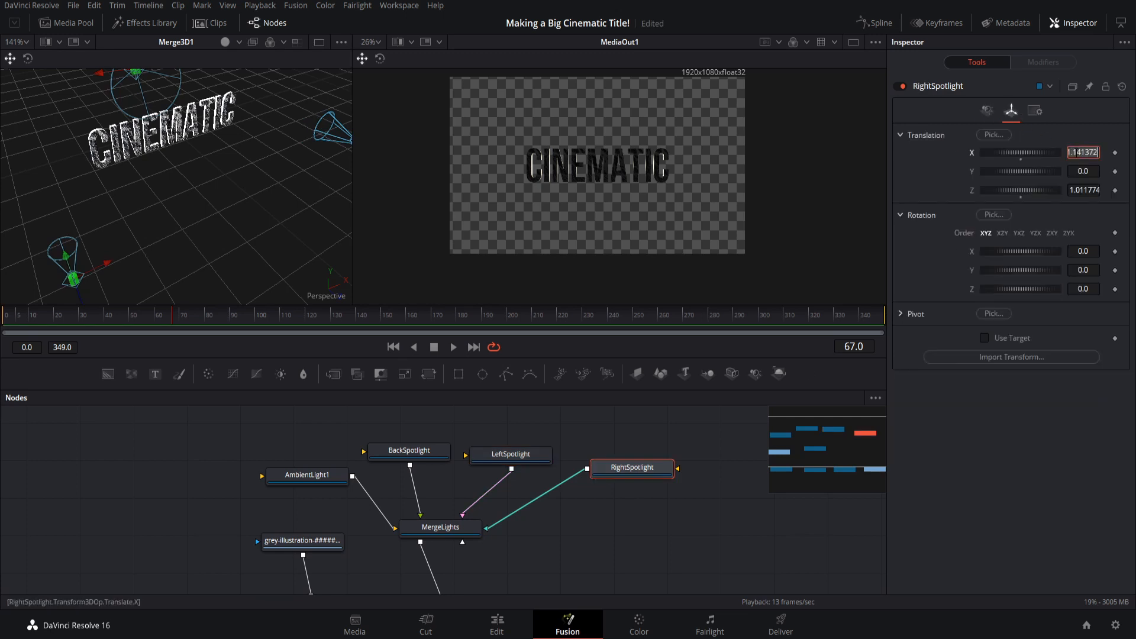
{"action": "type", "text": "1.1"}
{"action": "key", "text": "Tab"}
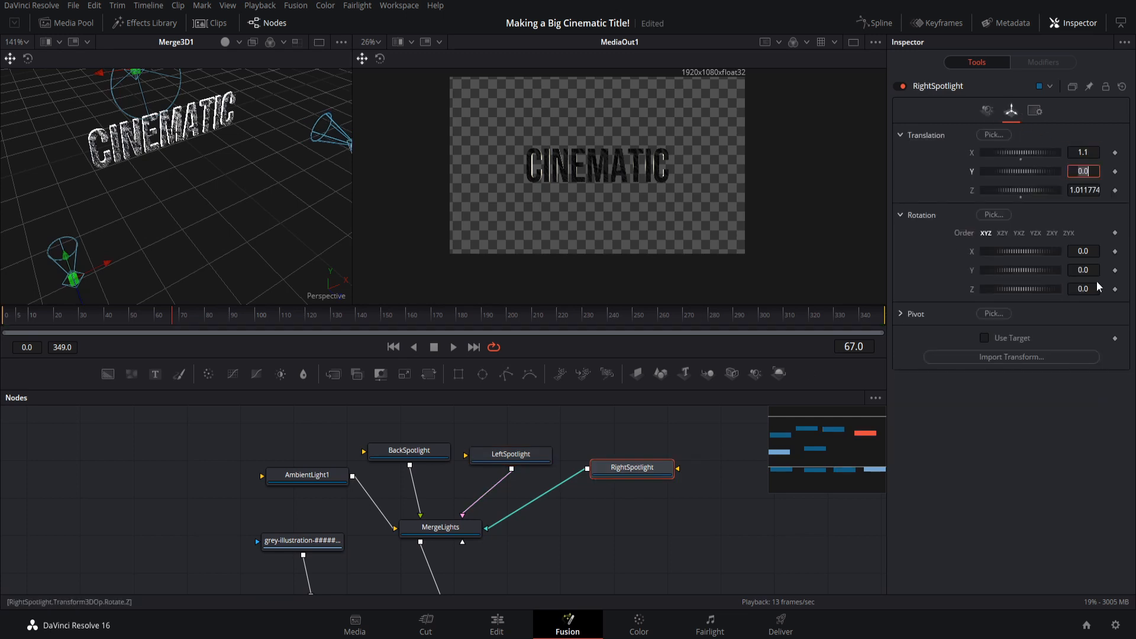
{"action": "left_click_drag", "start_coordinate": [237, 228], "coordinate": [165, 149]}
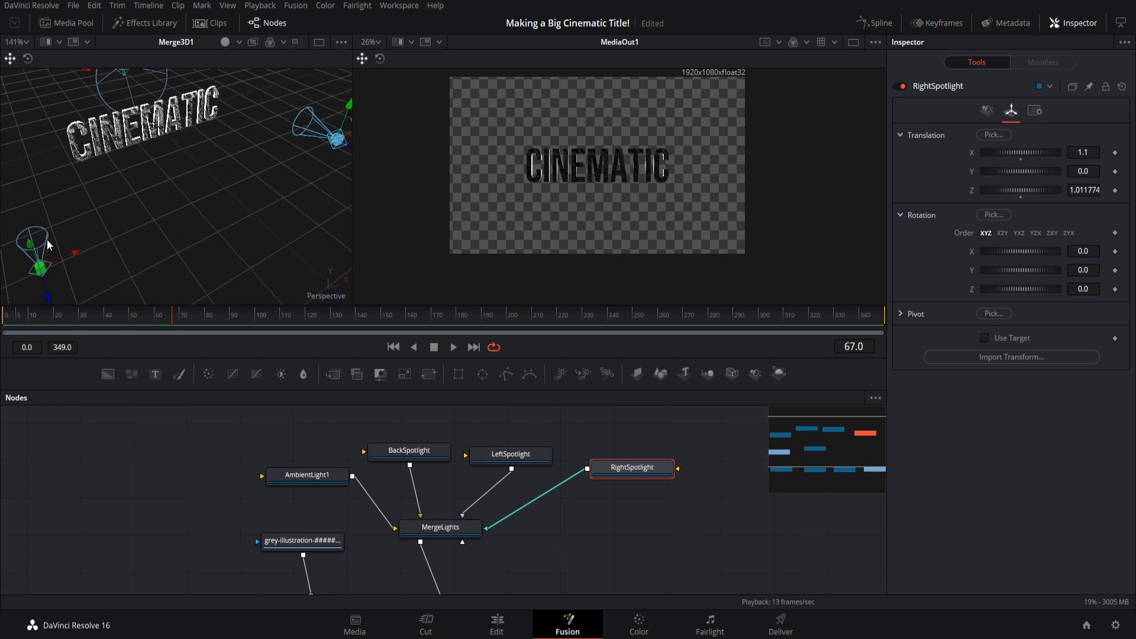
{"action": "double_click", "coordinate": [1089, 188]}
{"action": "type", "text": "1"}
{"action": "key", "text": "Tab"}
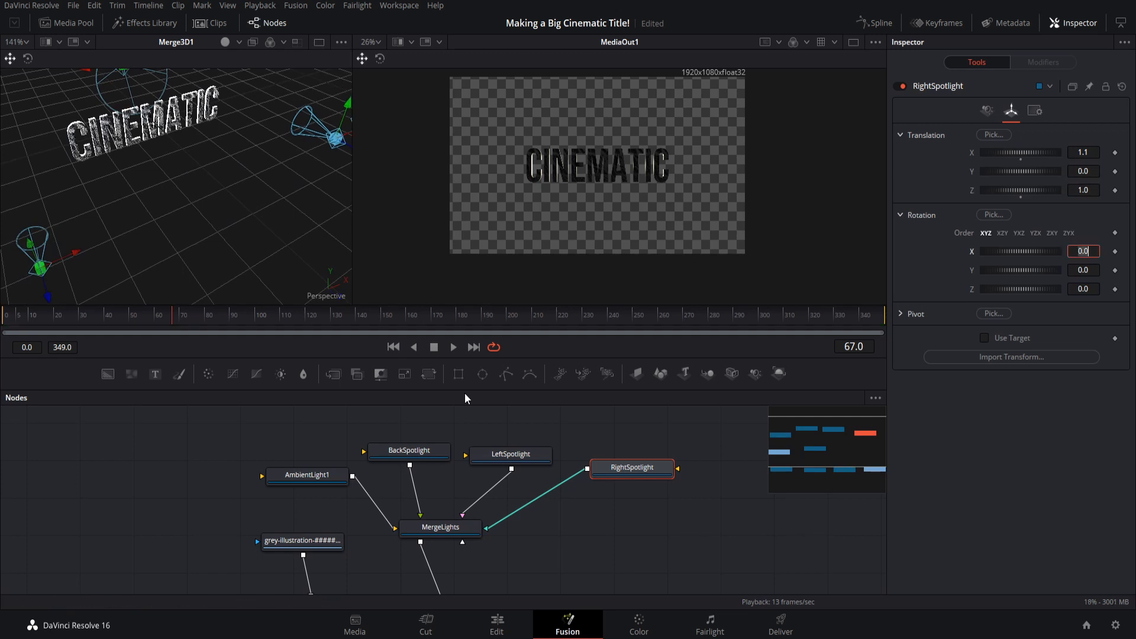
- Set the LeftSpotlight's Z translation to 1.0 to match the RightSpotlight
{"action": "left_click", "coordinate": [520, 454]}
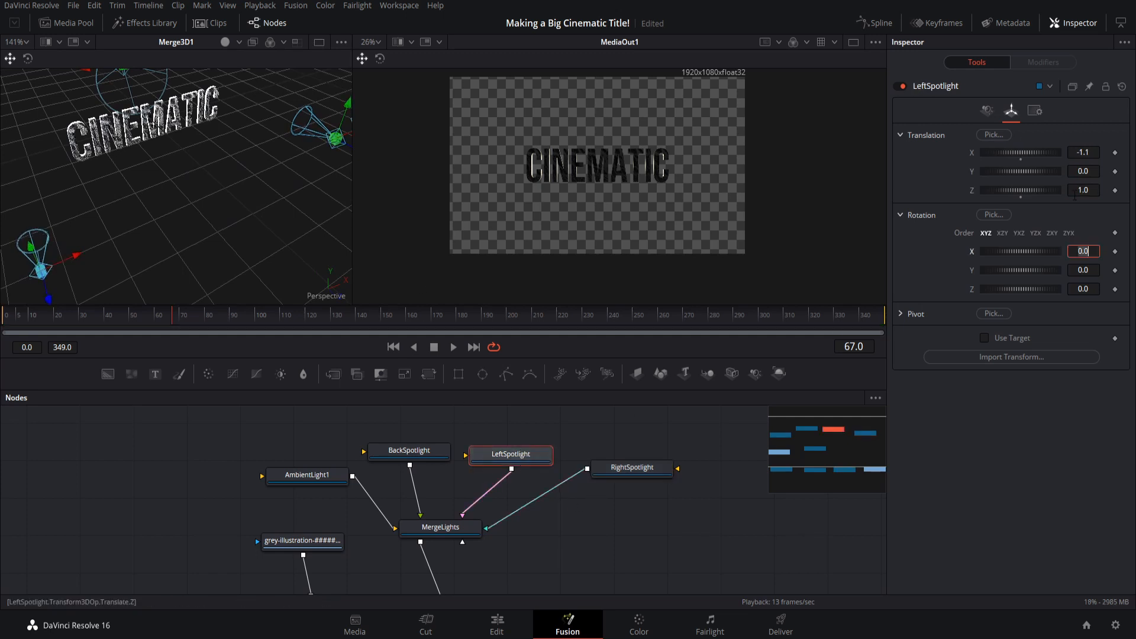
{"action": "left_click_drag", "start_coordinate": [247, 301], "coordinate": [267, 200]}
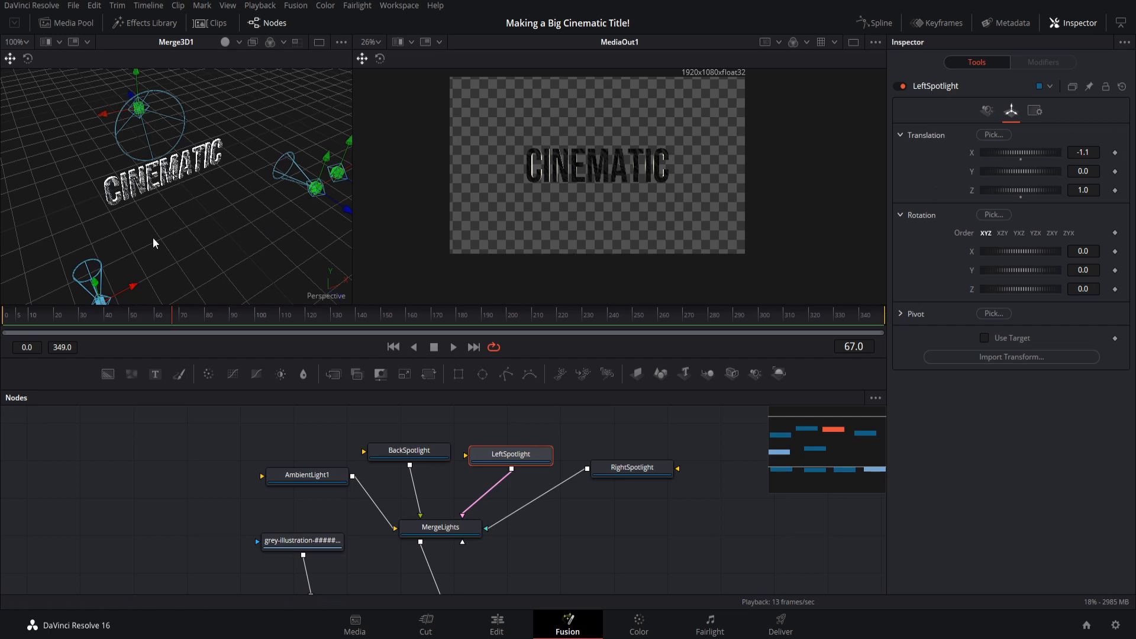
{"action": "left_click_drag", "start_coordinate": [153, 239], "coordinate": [195, 257]}
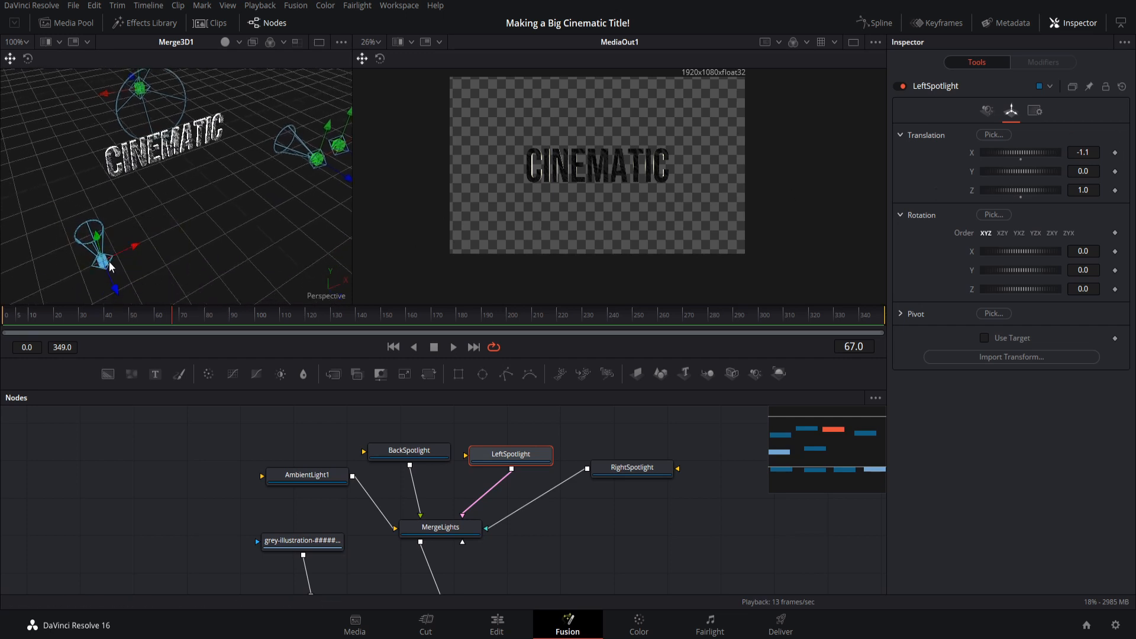
- Add keyframes for the LeftSpotlight's X, Y and Z translation at frame 0
{"action": "left_click", "coordinate": [1114, 154]}
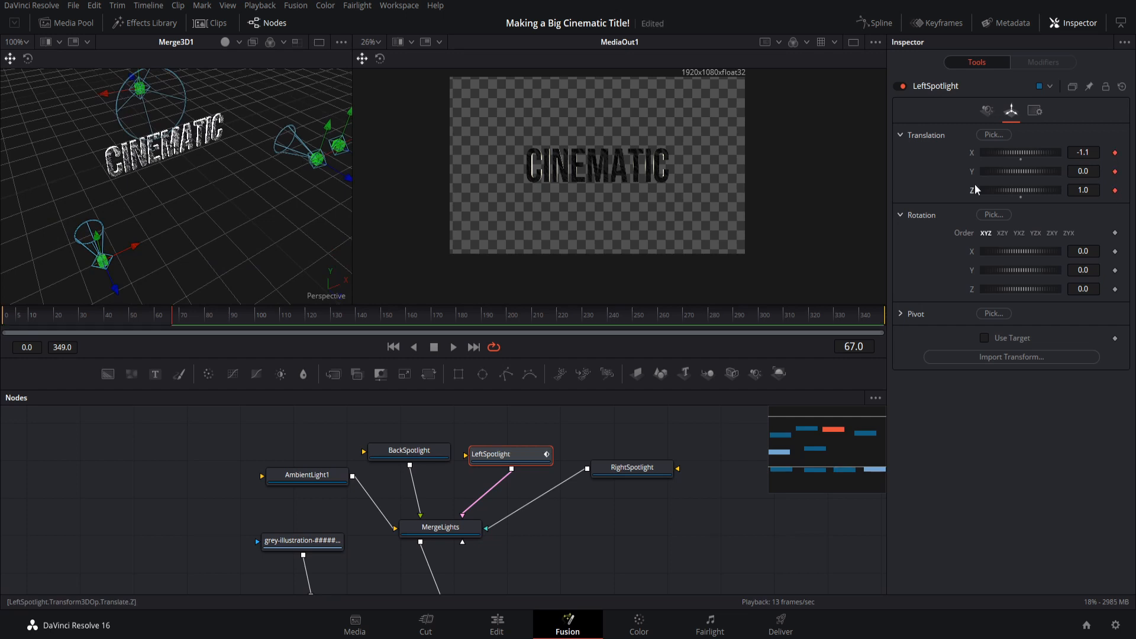
{"action": "left_click", "coordinate": [638, 467]}
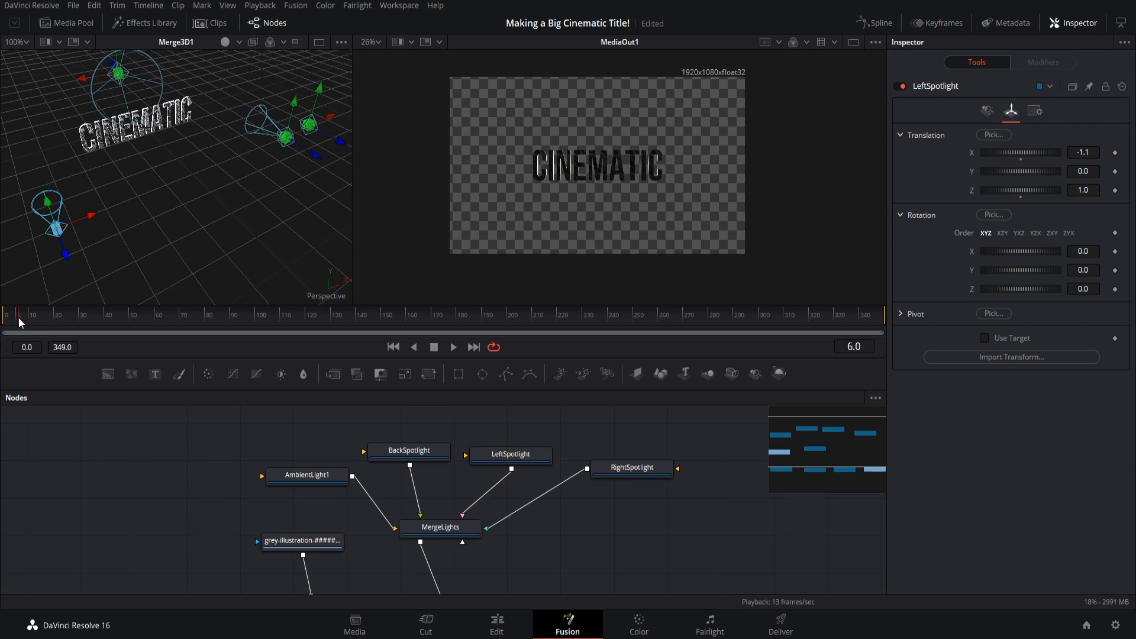
{"action": "left_click", "coordinate": [526, 452]}
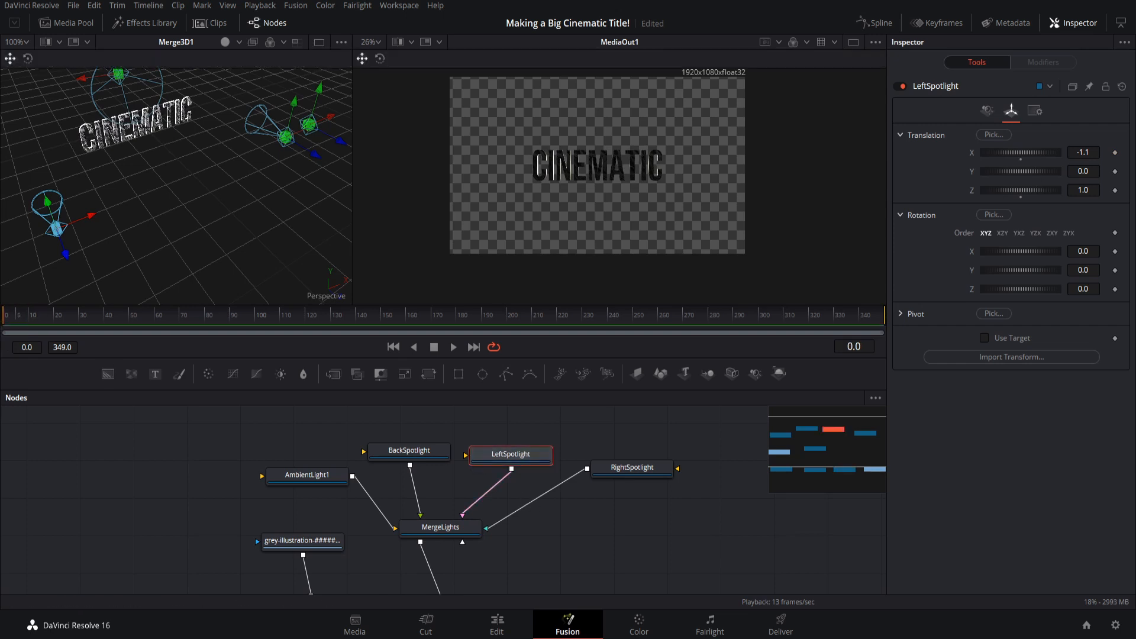
{"action": "left_click", "coordinate": [1115, 152]}
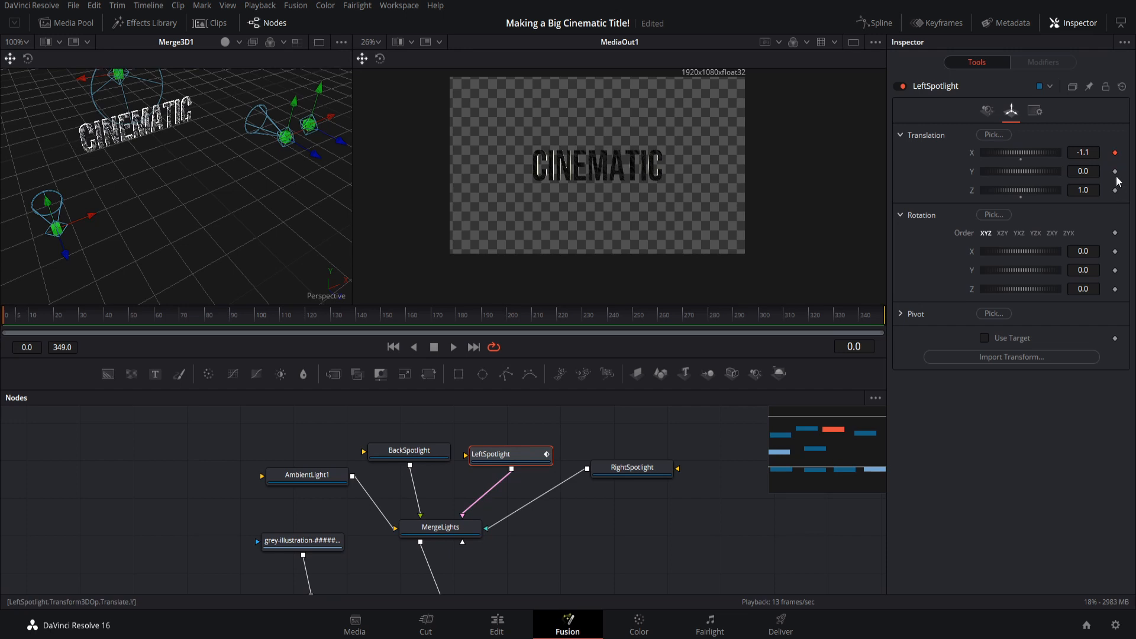
- Add keyframes for the RightSpotlight's X, Y and Z translation at frame 0
{"action": "left_click", "coordinate": [645, 471]}
{"action": "left_click", "coordinate": [1114, 152]}
{"action": "left_click", "coordinate": [1115, 171]}
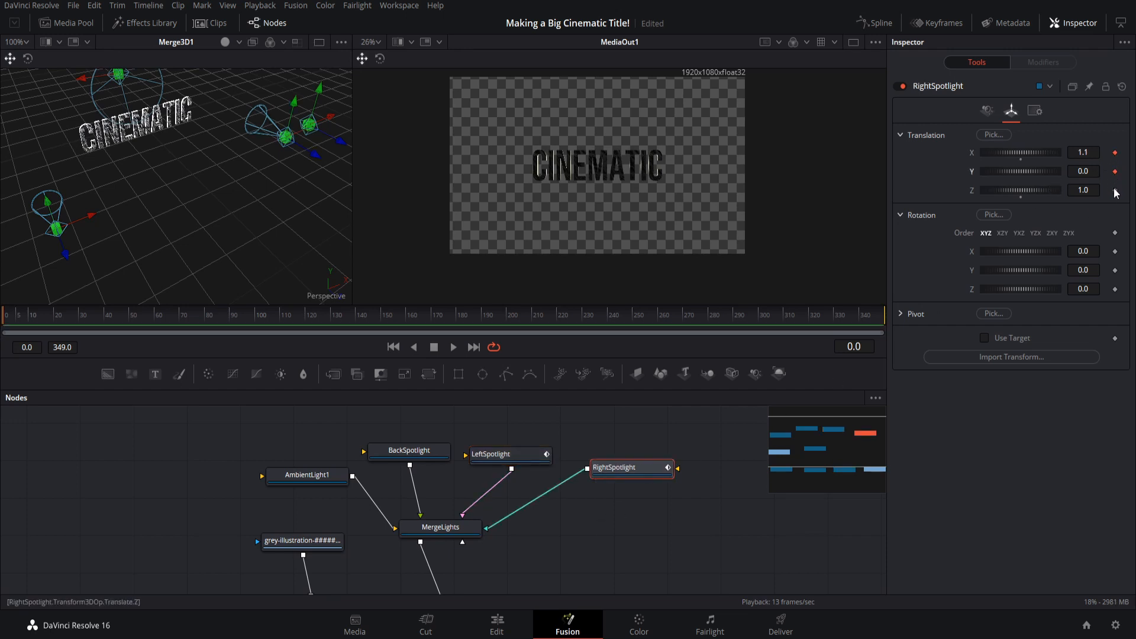
{"action": "left_click", "coordinate": [1114, 190]}
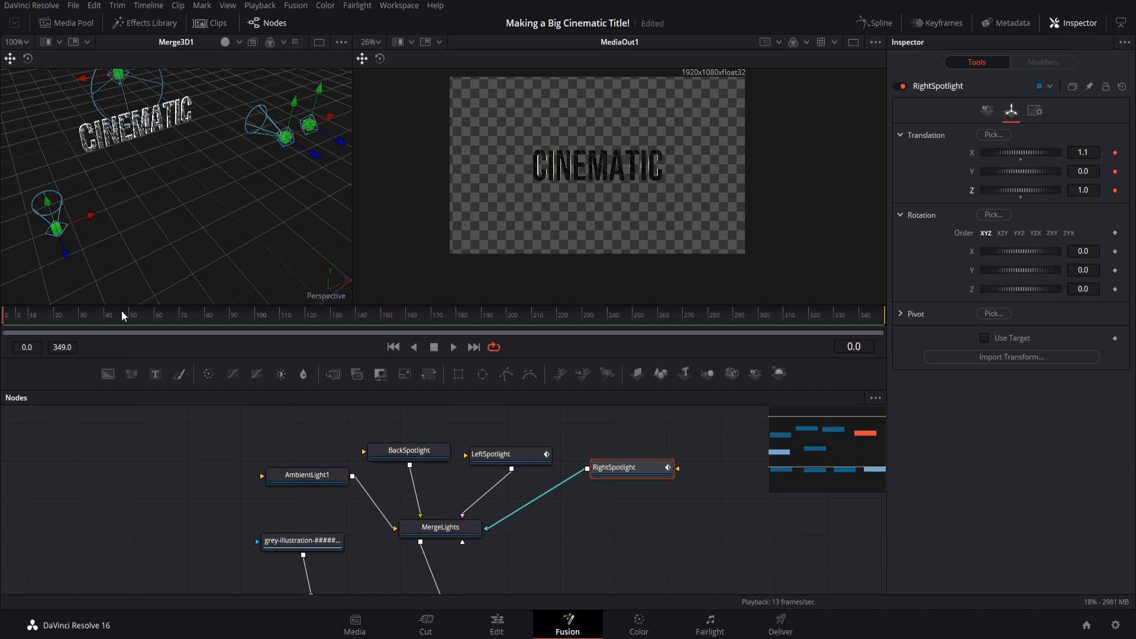
- At frame 60, set the LeftSpotlight's X translation to 1.1 so it sweeps across the title
{"action": "left_click_drag", "start_coordinate": [217, 216], "coordinate": [236, 232]}
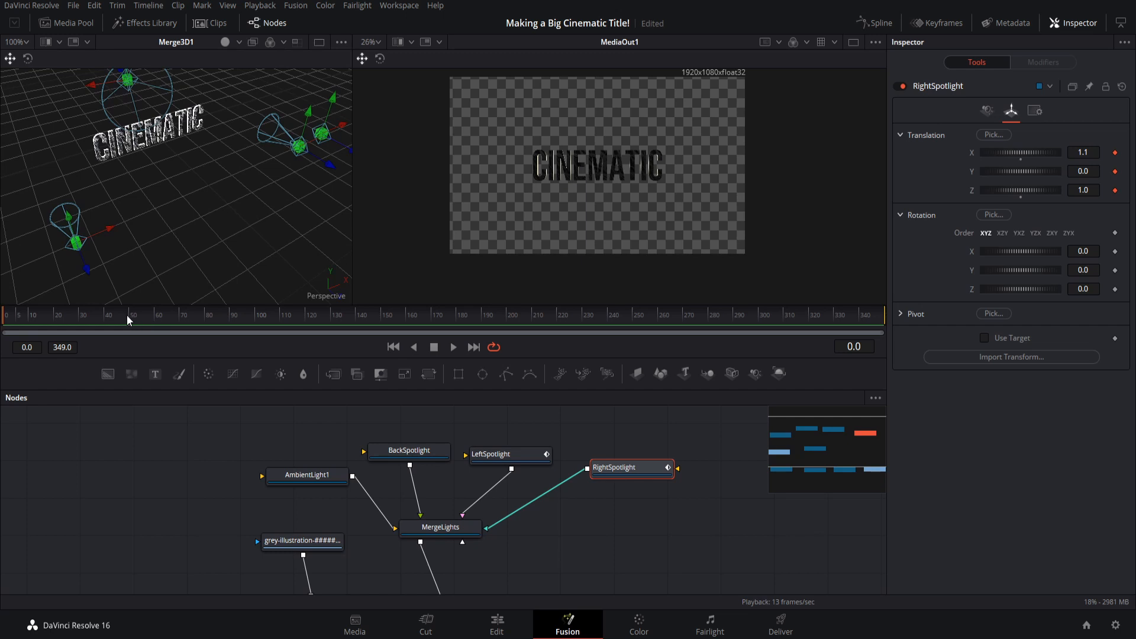
{"action": "left_click_drag", "start_coordinate": [133, 314], "coordinate": [155, 315]}
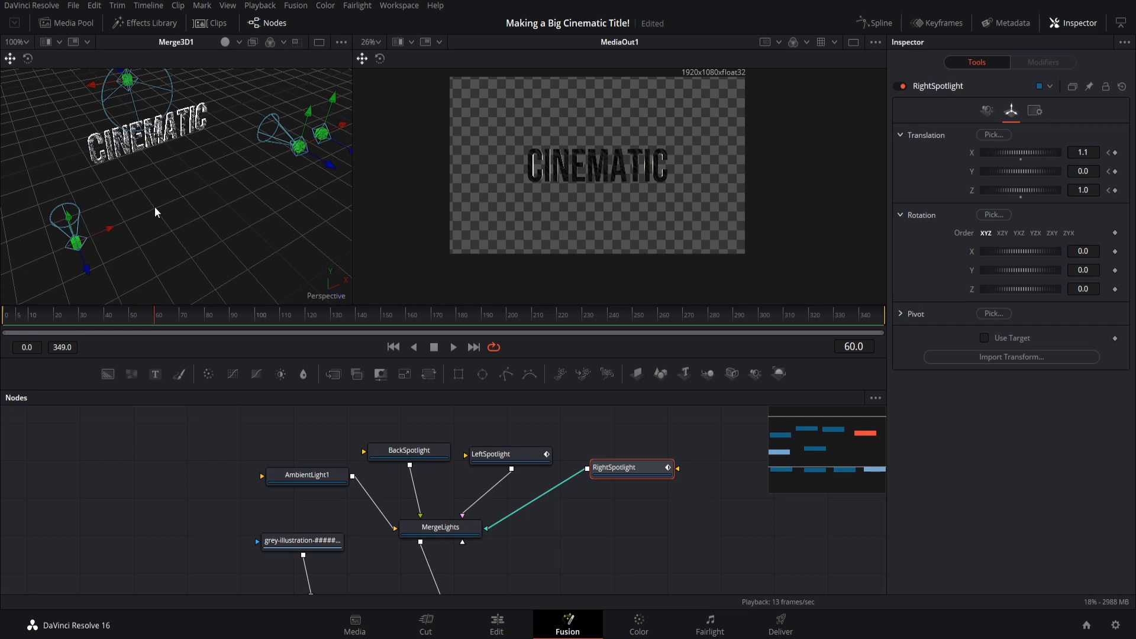
{"action": "left_click", "coordinate": [517, 458]}
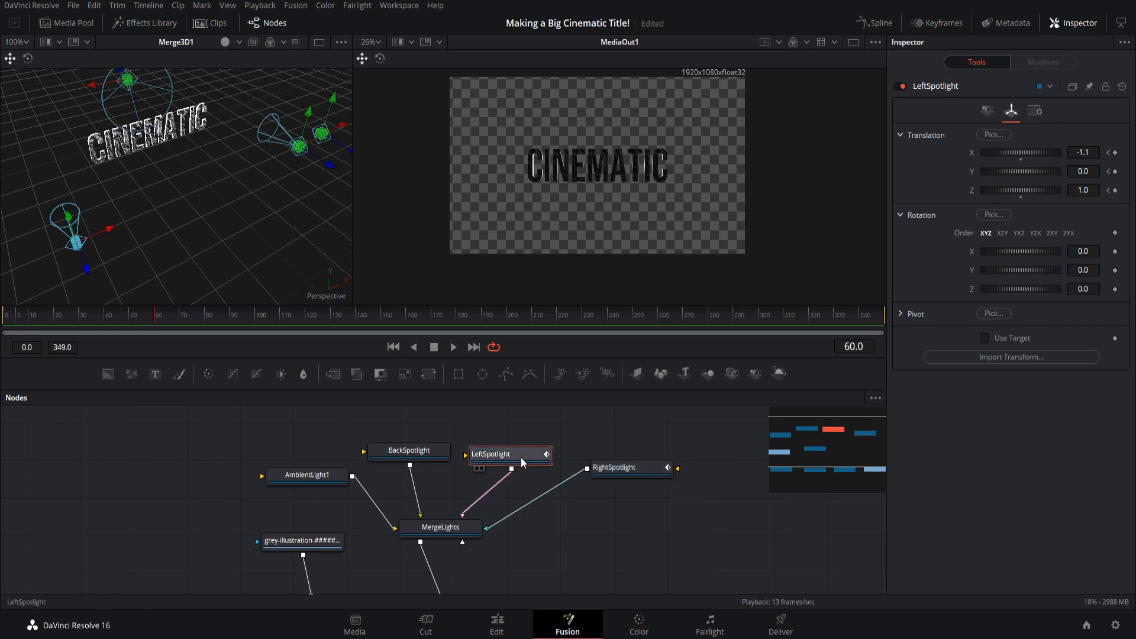
{"action": "left_click", "coordinate": [1082, 153]}
{"action": "type", "text": "1"}
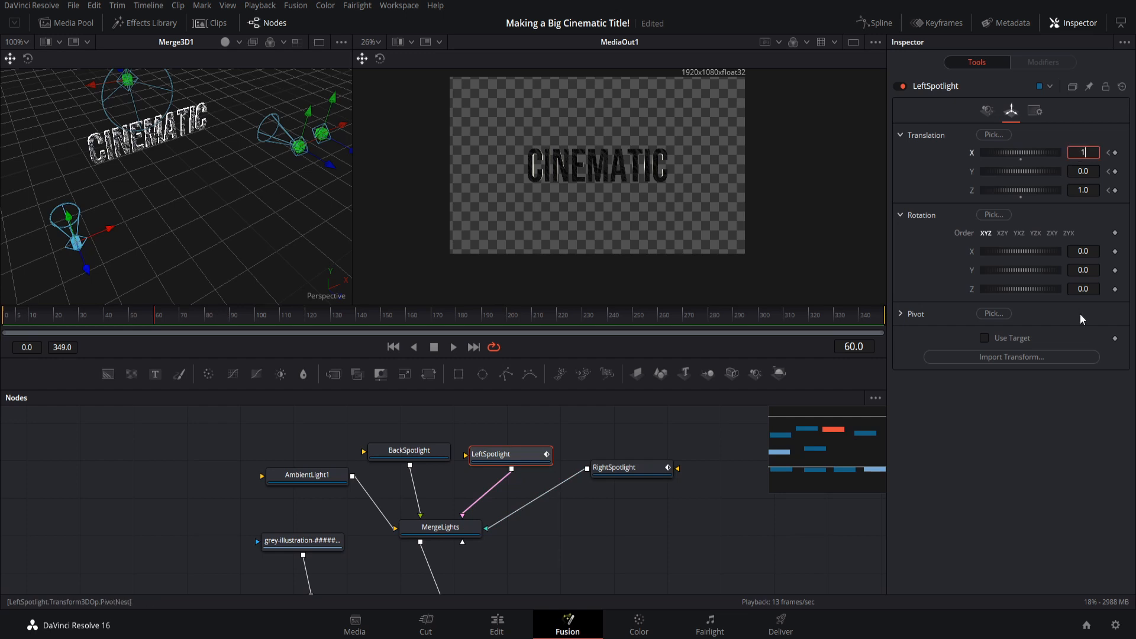
{"action": "type", "text": ".1"}
{"action": "key", "text": "Return"}
- Set the RightSpotlight's X translation to -1.1 at frame 60 so it crosses in the opposite direction
{"action": "left_click", "coordinate": [621, 471]}
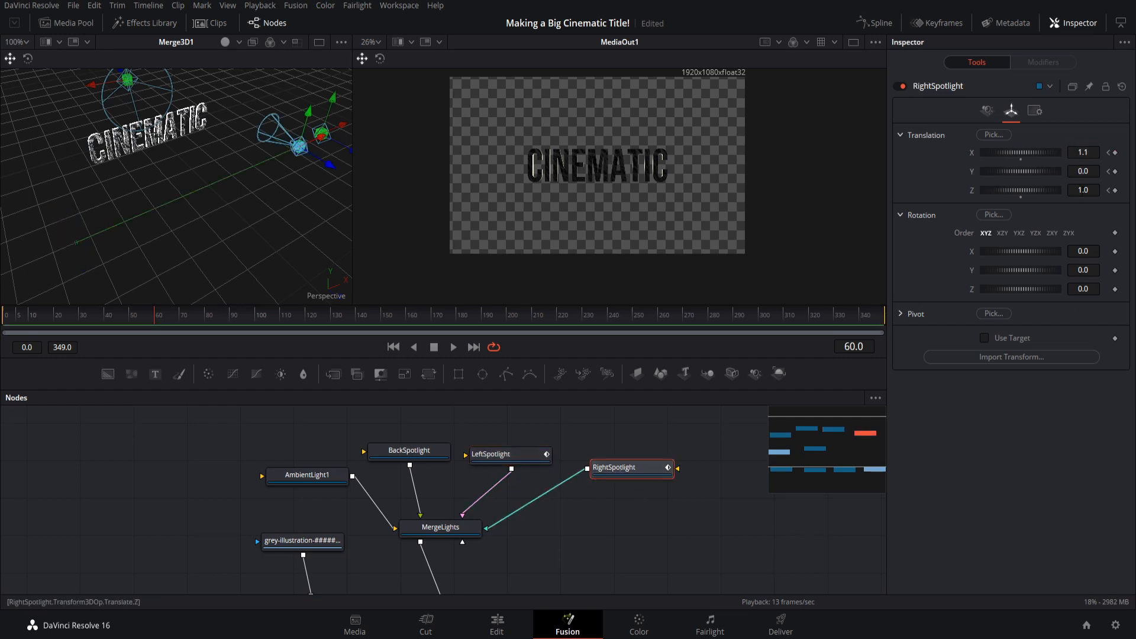
{"action": "left_click", "coordinate": [1092, 152]}
{"action": "type", "text": "-1.1"}
{"action": "key", "text": "Return"}
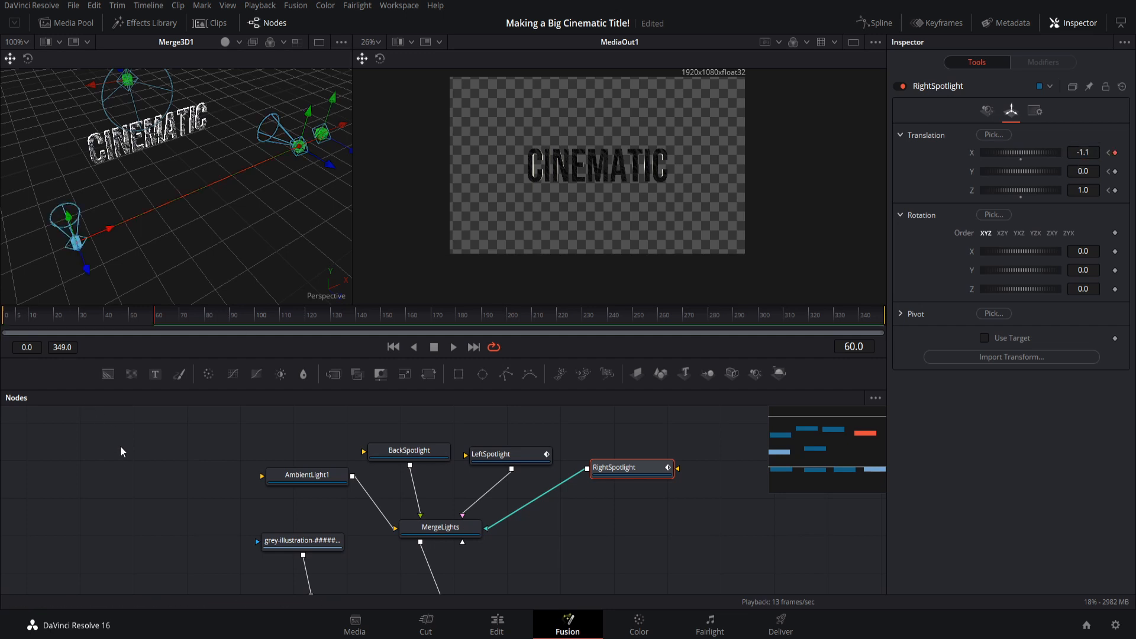
- Play the crossing spotlight animation from frame 0 and stop it around frame 60
{"action": "left_click", "coordinate": [2, 321]}
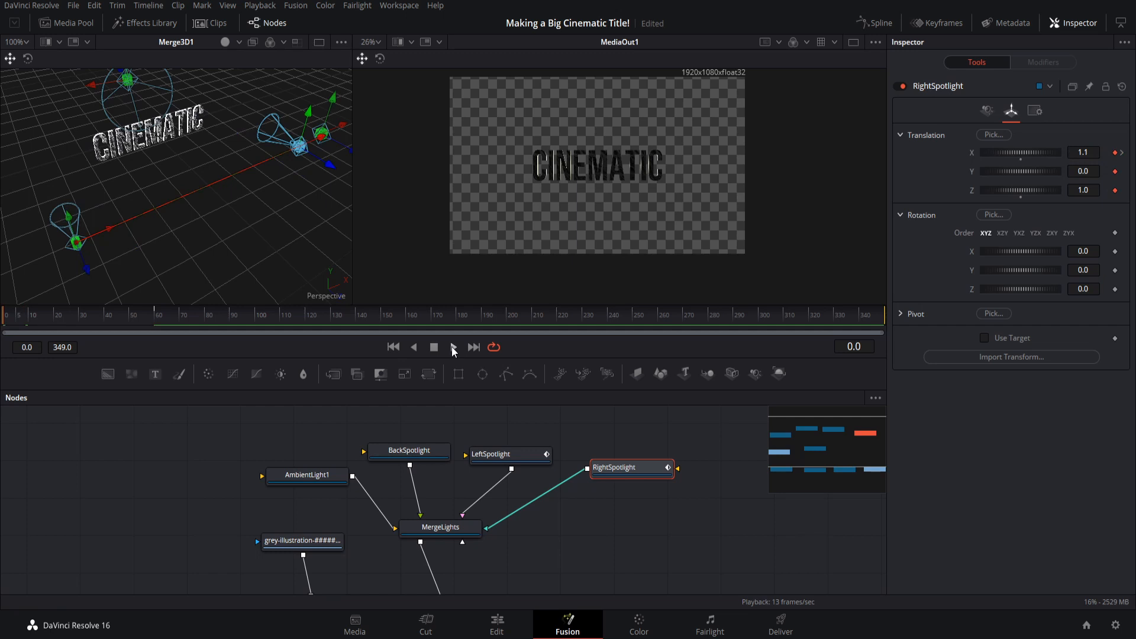
{"action": "left_click", "coordinate": [453, 347]}
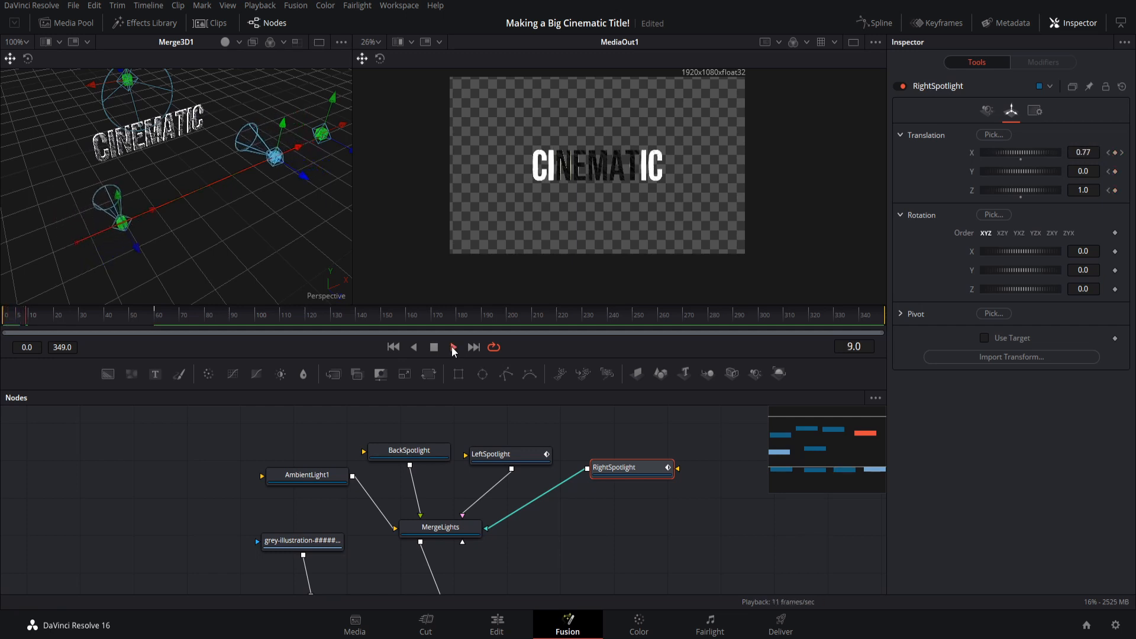
{"action": "left_click", "coordinate": [434, 347]}
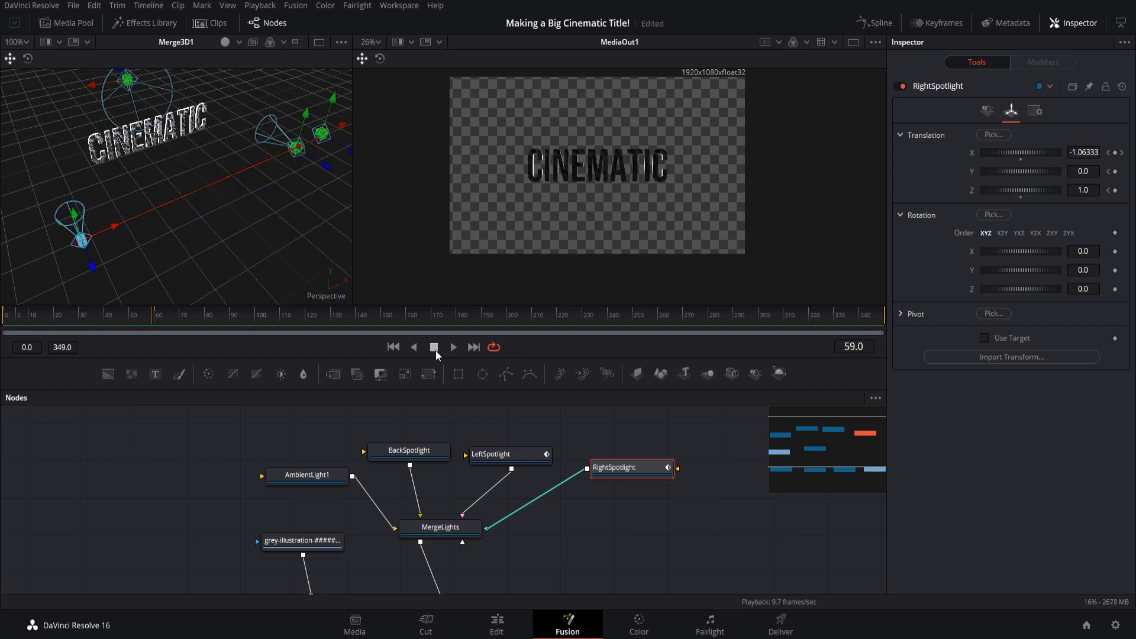
- Set the cone angle of both the LeftSpotlight and the RightSpotlight to 30
{"action": "left_click", "coordinate": [490, 454]}
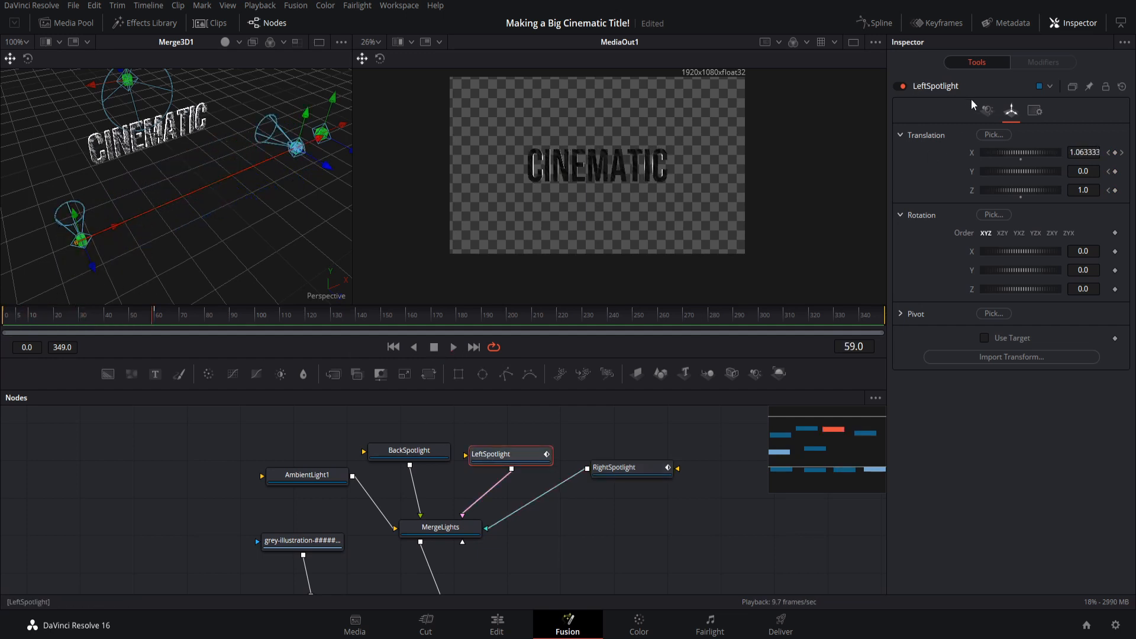
{"action": "left_click", "coordinate": [987, 111]}
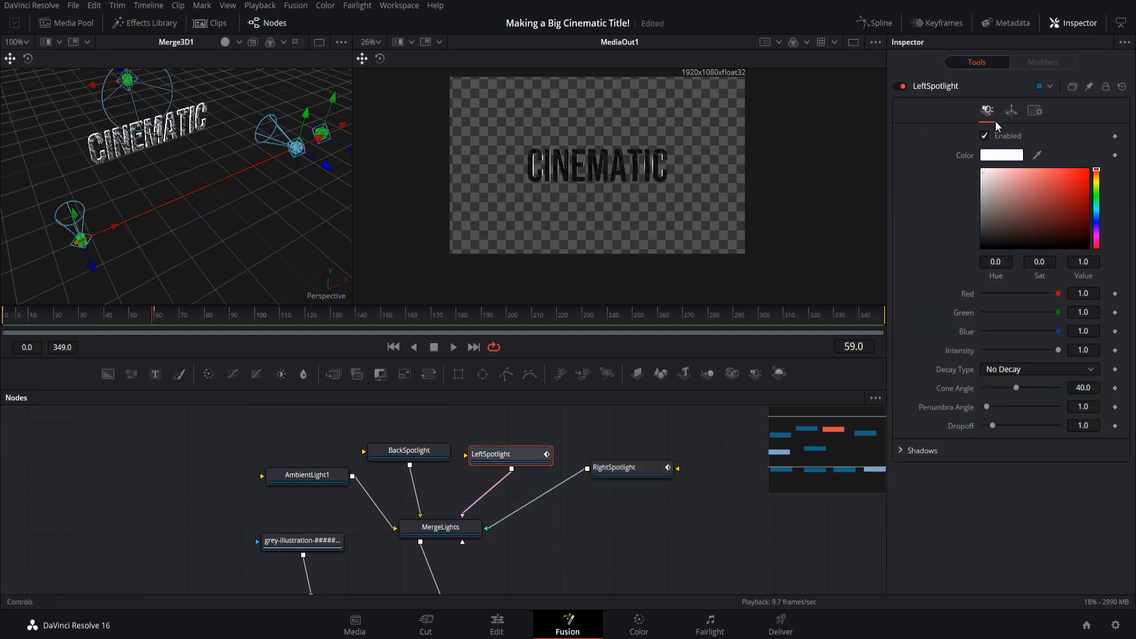
{"action": "left_click", "coordinate": [1095, 391]}
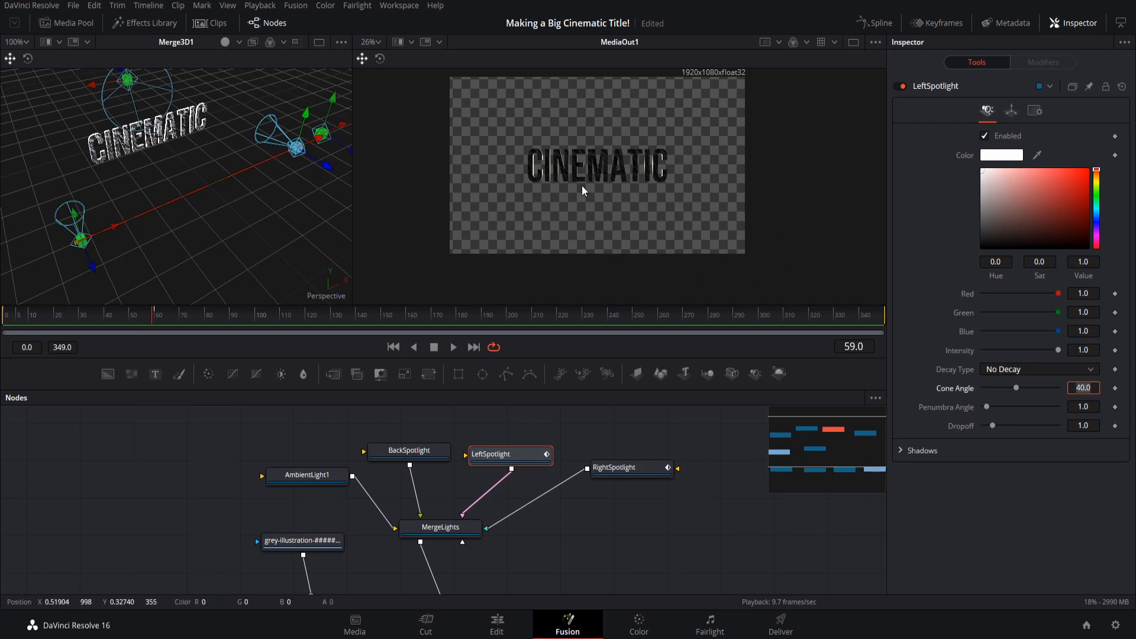
{"action": "type", "text": "30"}
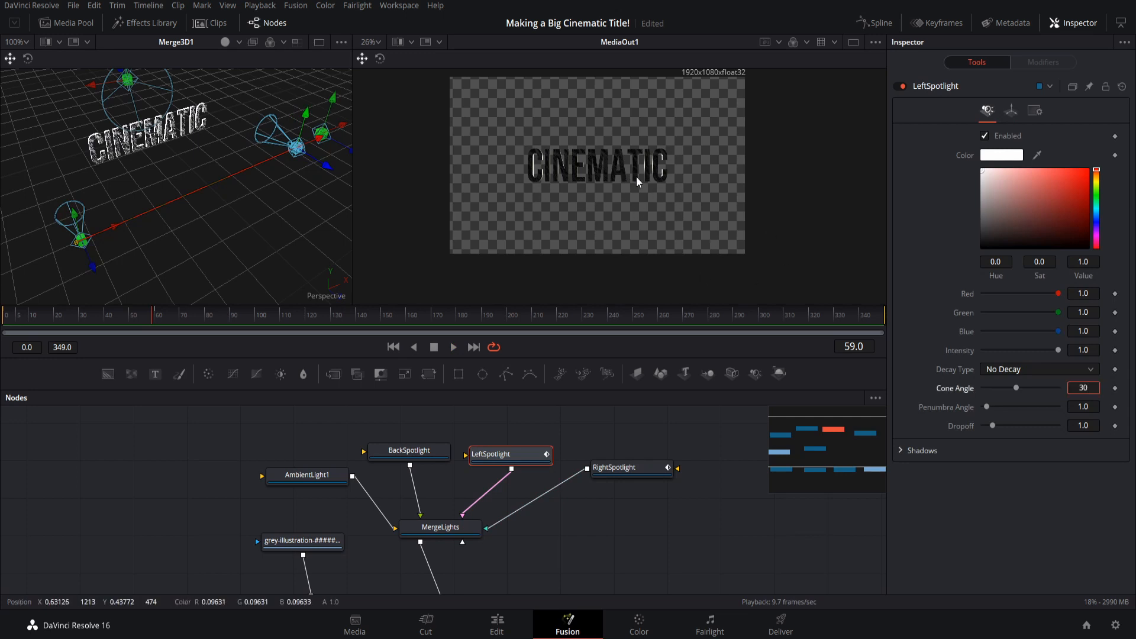
{"action": "left_click", "coordinate": [596, 472]}
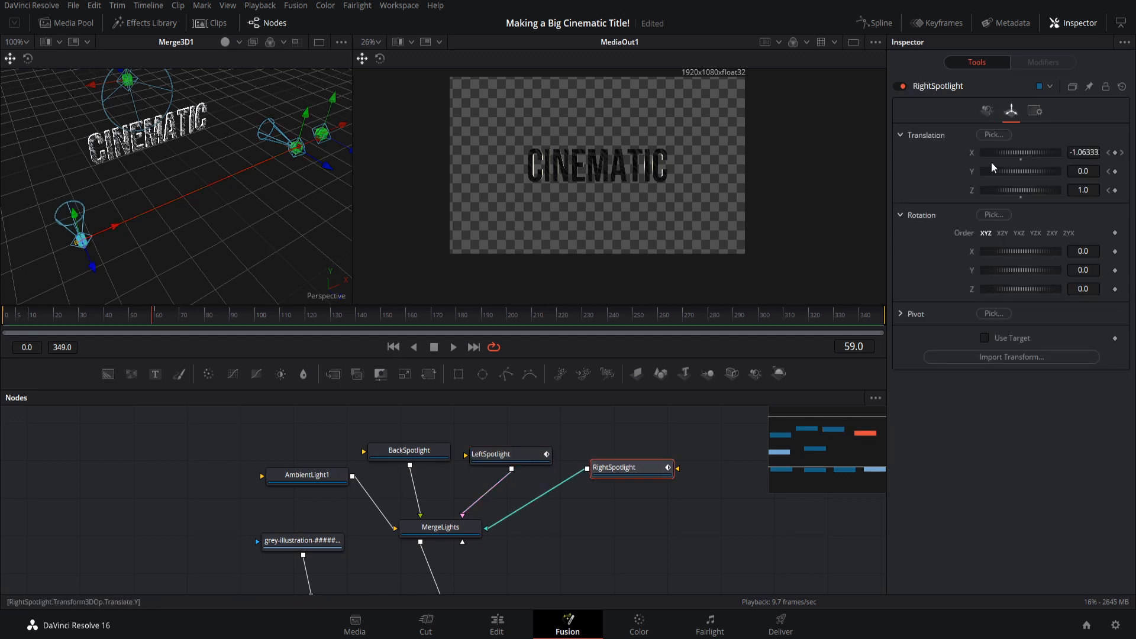
{"action": "left_click", "coordinate": [986, 111]}
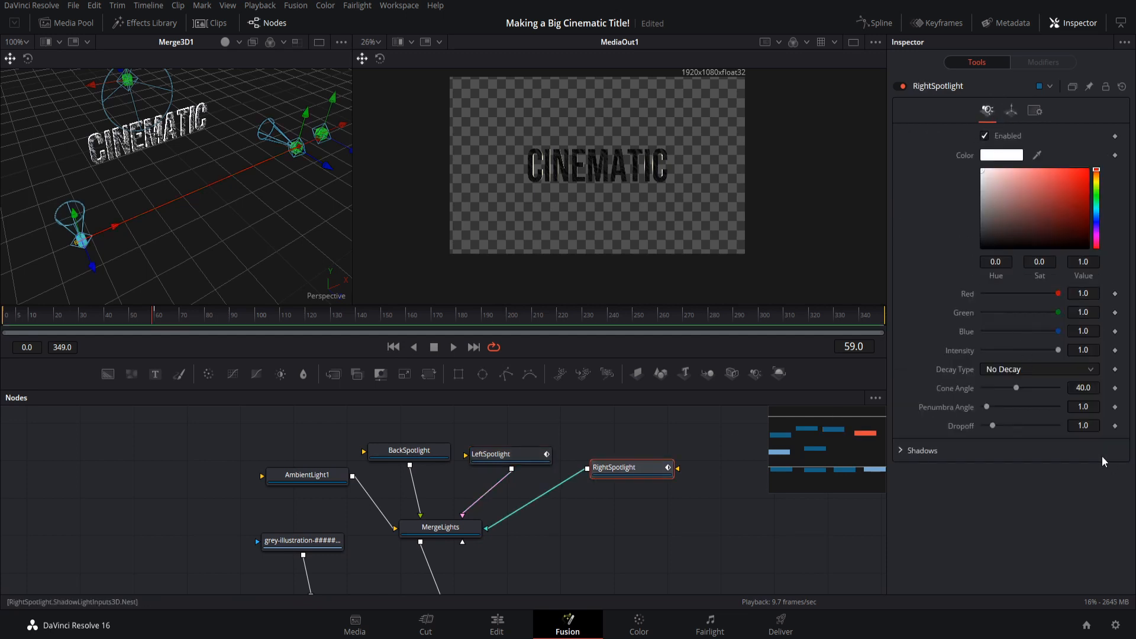
{"action": "left_click", "coordinate": [1083, 388]}
{"action": "key", "text": "Return"}
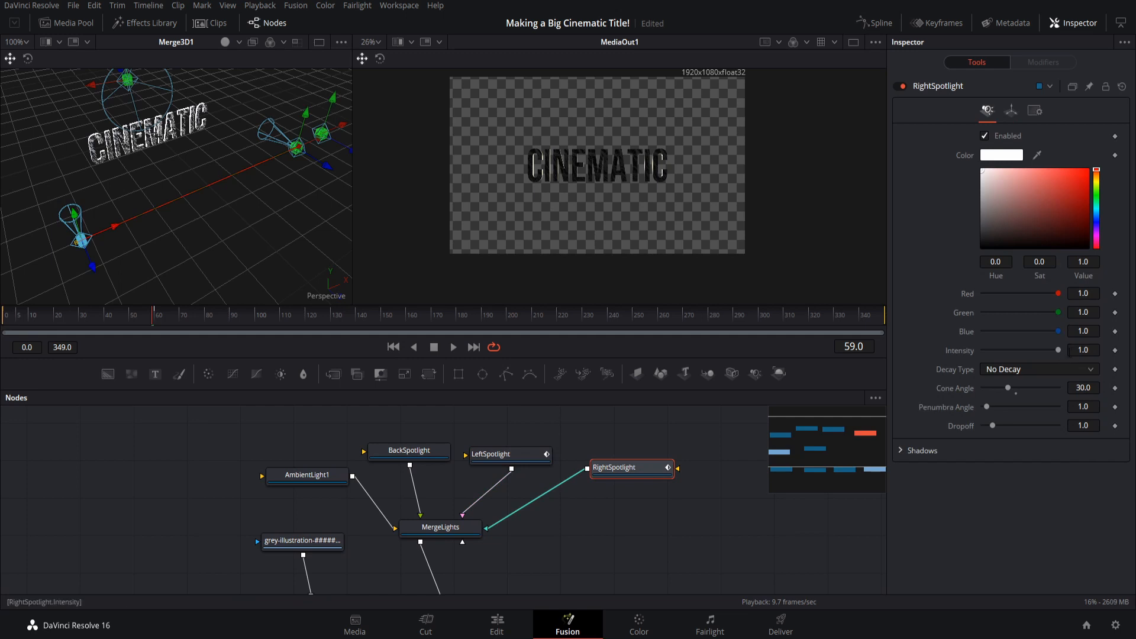
- Reduce the intensity of the RightSpotlight and the LeftSpotlight to 0.75
{"action": "left_click", "coordinate": [1089, 350]}
{"action": "type", "text": "0.75"}
{"action": "key", "text": "Tab"}
{"action": "left_click", "coordinate": [528, 456]}
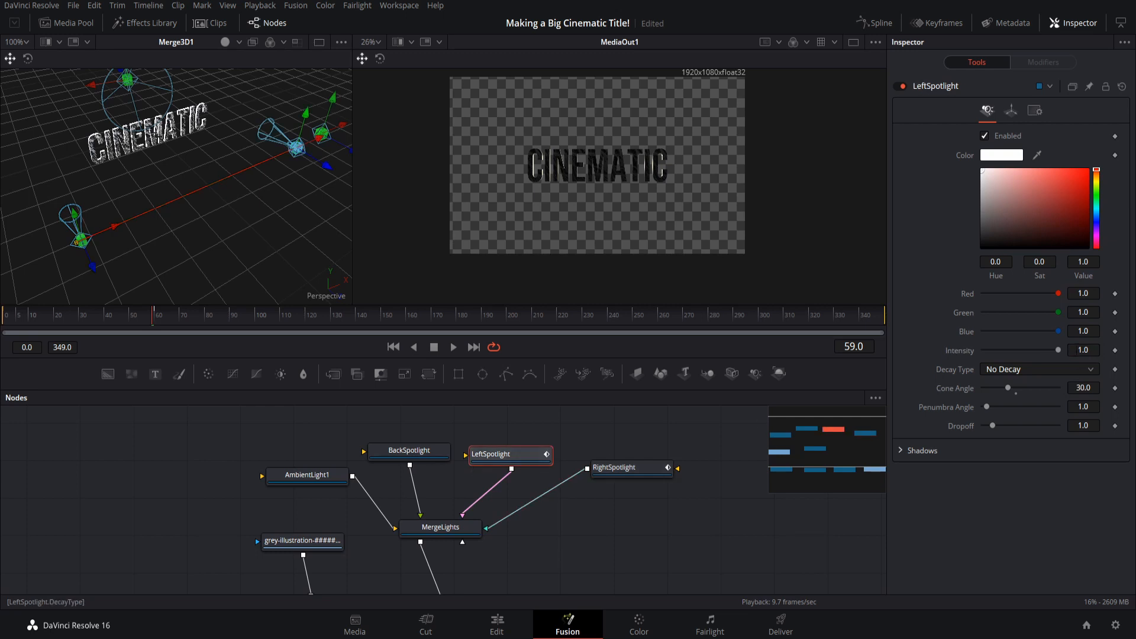
{"action": "left_click", "coordinate": [1083, 349]}
{"action": "type", "text": "0.75"}
{"action": "key", "text": "Tab"}
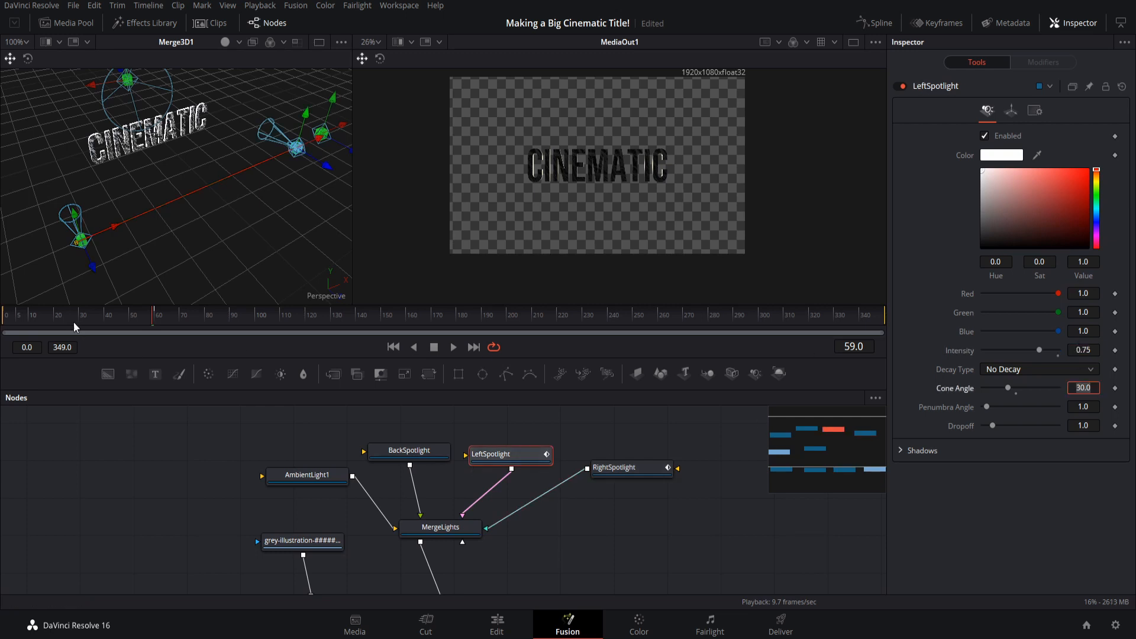
- At frame 150, set the X translation of the LeftSpotlight and the RightSpotlight to 0 so both meet at the title's centre
{"action": "left_click", "coordinate": [3, 320]}
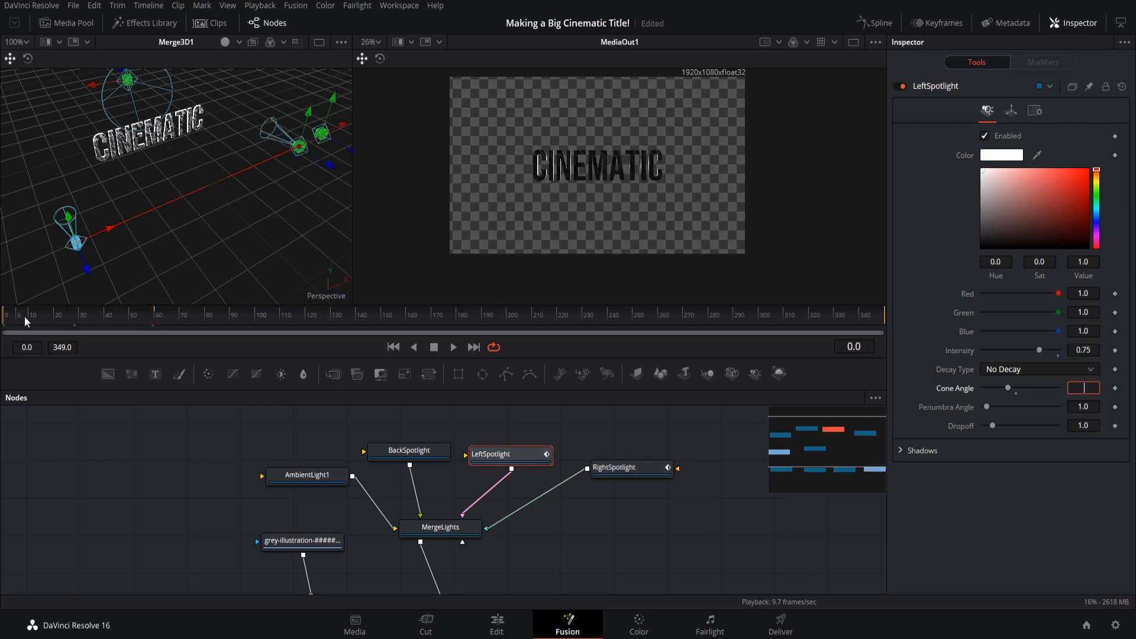
{"action": "left_click_drag", "start_coordinate": [24, 316], "coordinate": [381, 316]}
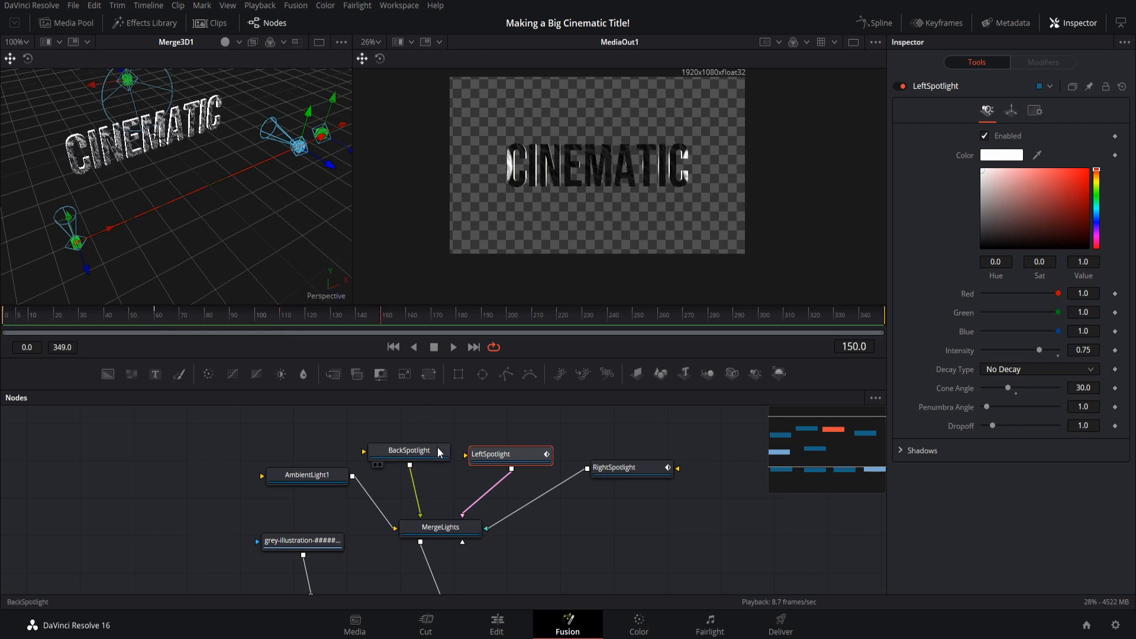
{"action": "left_click", "coordinate": [1013, 112]}
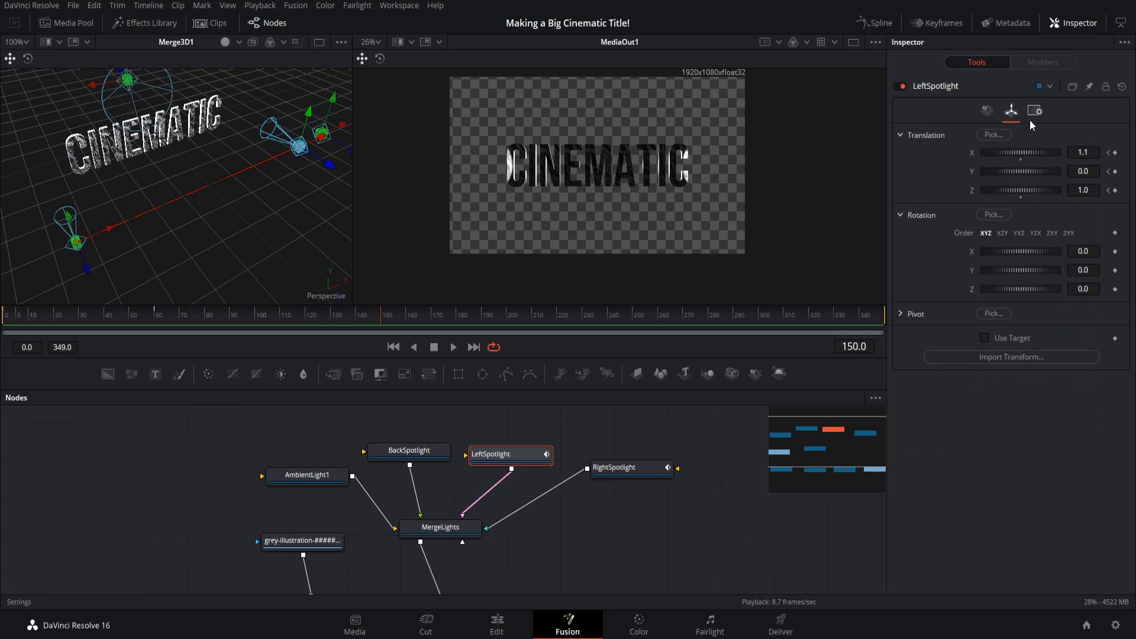
{"action": "left_click", "coordinate": [1084, 154]}
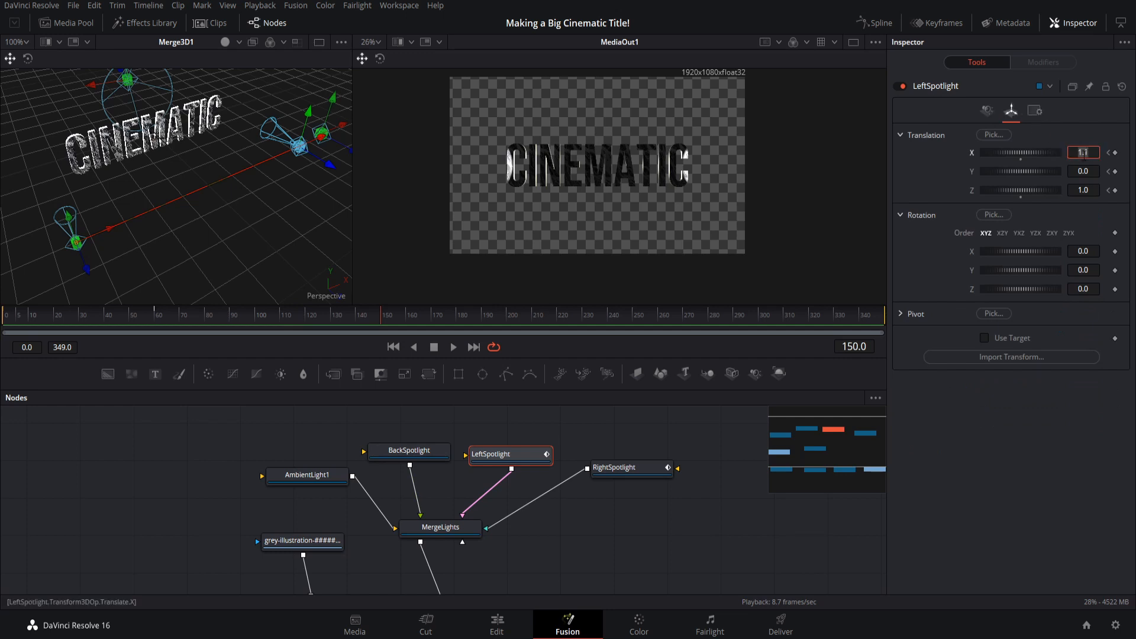
{"action": "type", "text": "-1.1"}
{"action": "key", "text": "Return"}
{"action": "left_click", "coordinate": [615, 468]}
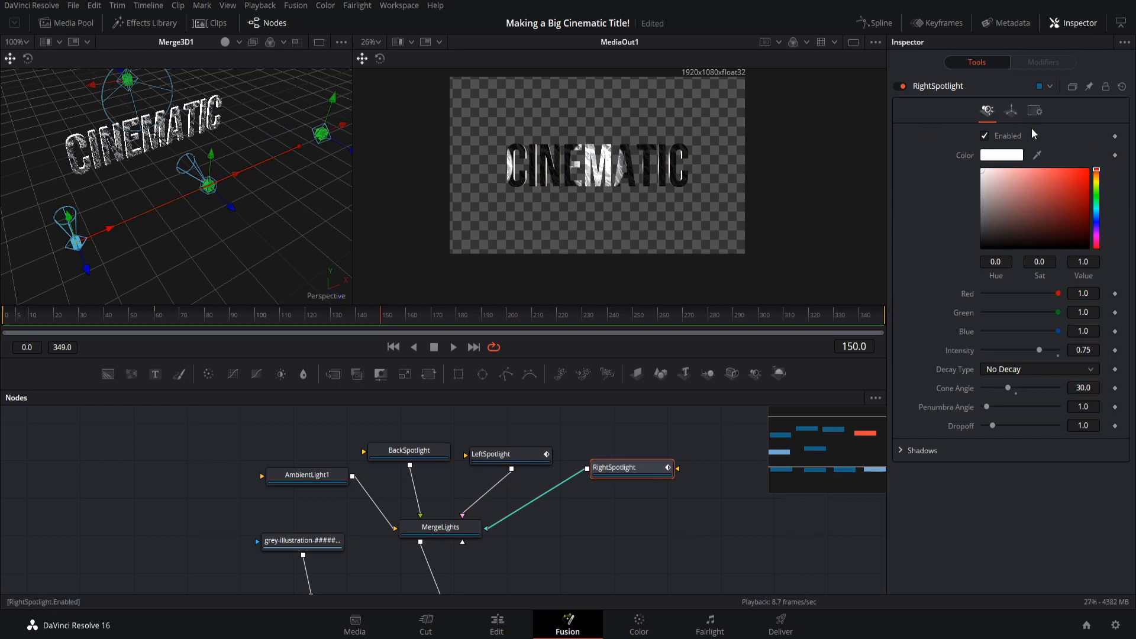
{"action": "left_click", "coordinate": [1011, 111]}
{"action": "left_click", "coordinate": [1084, 153]}
{"action": "key", "text": "Return"}
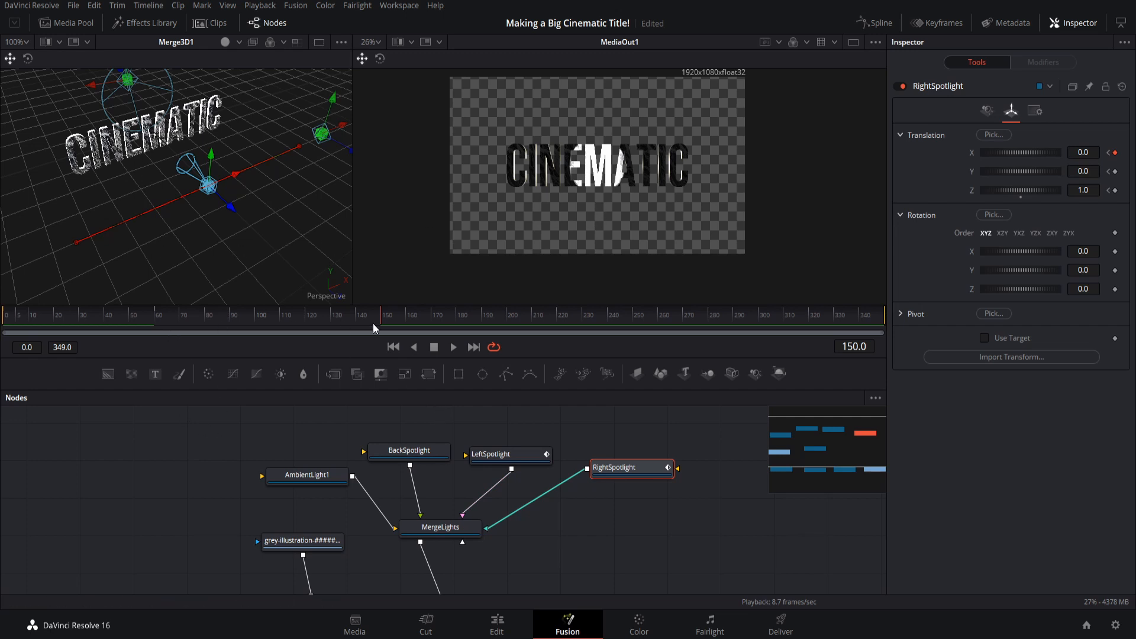
- Add a cone angle keyframe at frame 120 for the RightSpotlight and the LeftSpotlight
{"action": "left_click", "coordinate": [305, 318]}
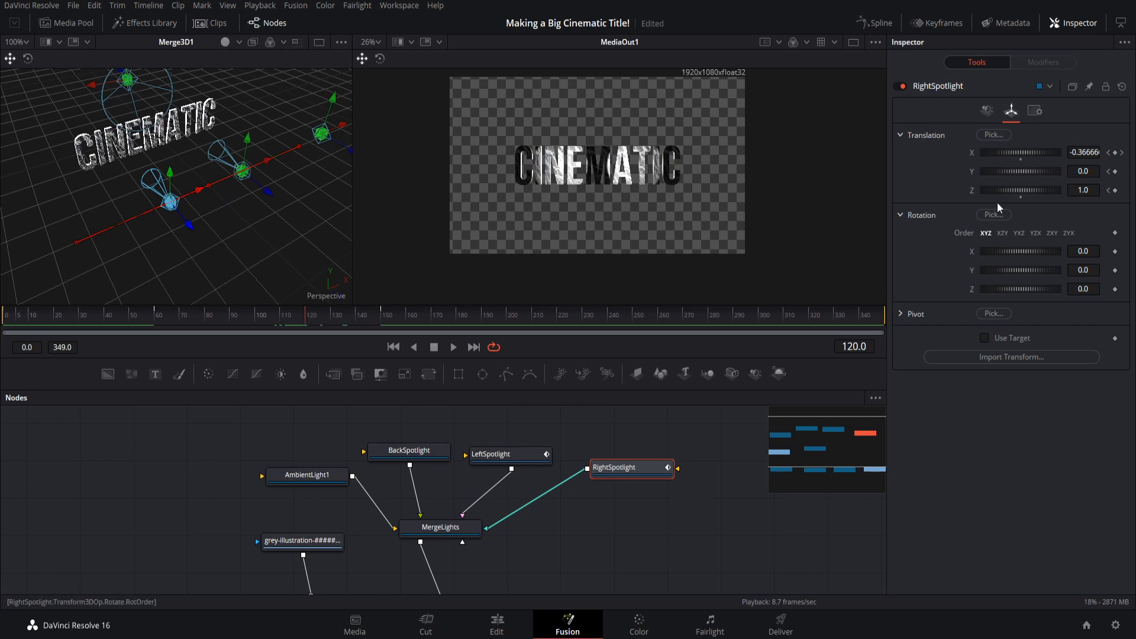
{"action": "left_click", "coordinate": [987, 111]}
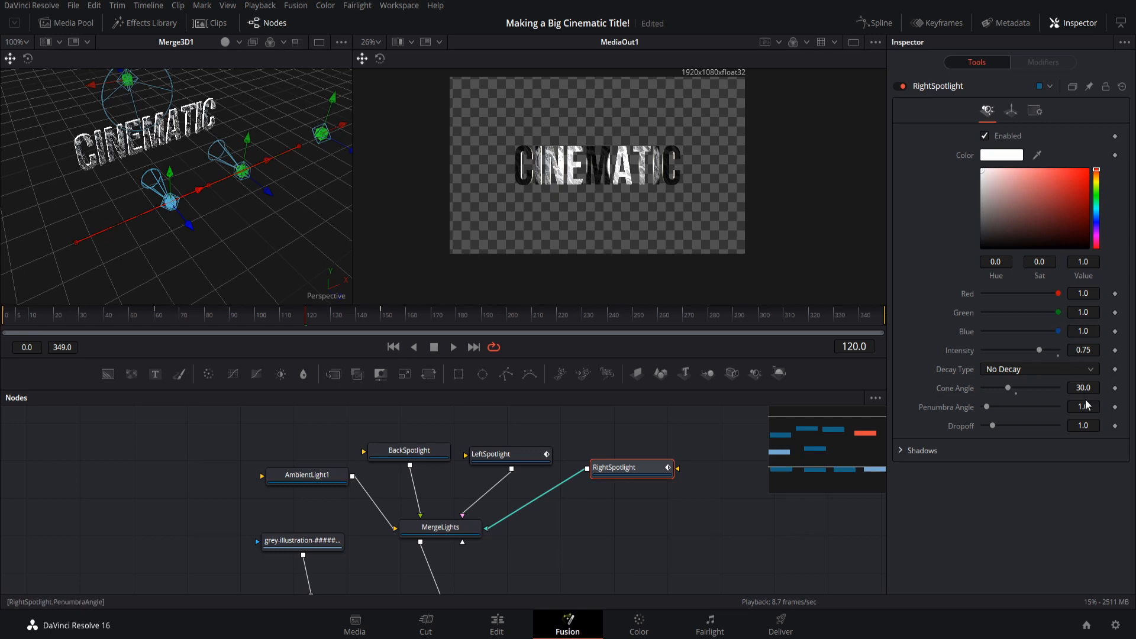
{"action": "left_click", "coordinate": [533, 460]}
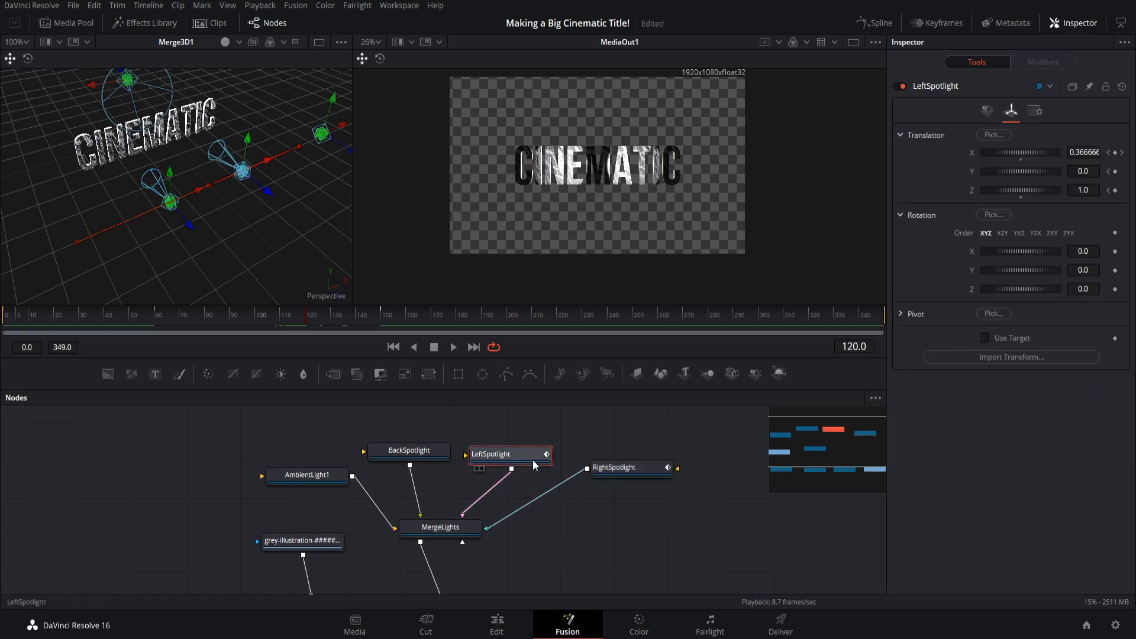
{"action": "left_click", "coordinate": [992, 112]}
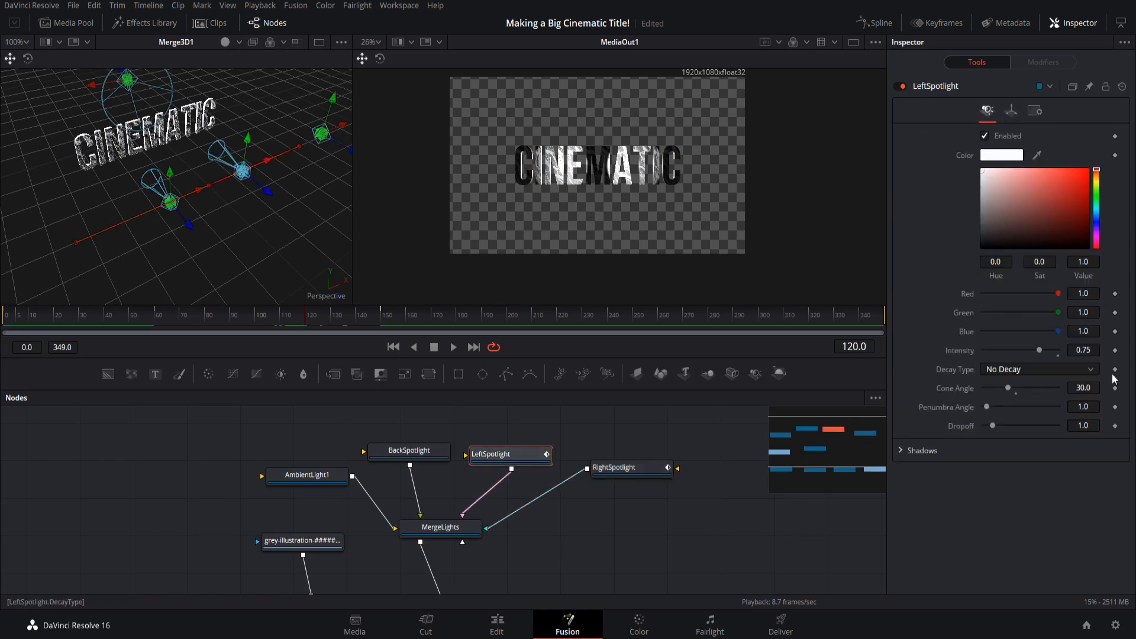
- At frame 150, widen the cone angle of the LeftSpotlight and the RightSpotlight to 90
{"action": "left_click", "coordinate": [378, 321]}
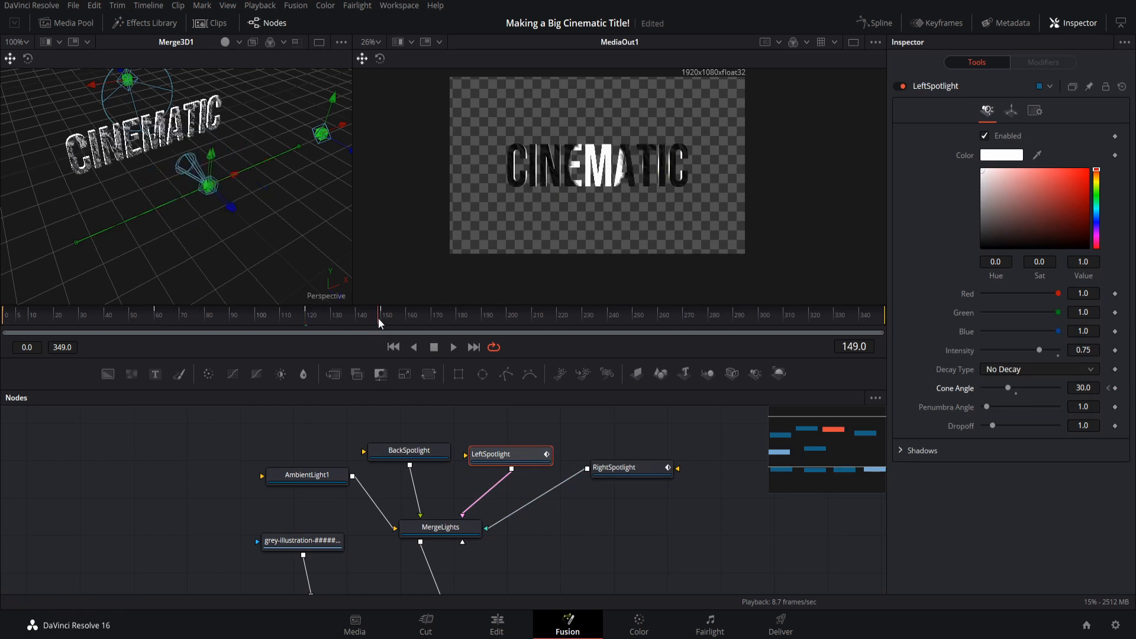
{"action": "left_click", "coordinate": [382, 322]}
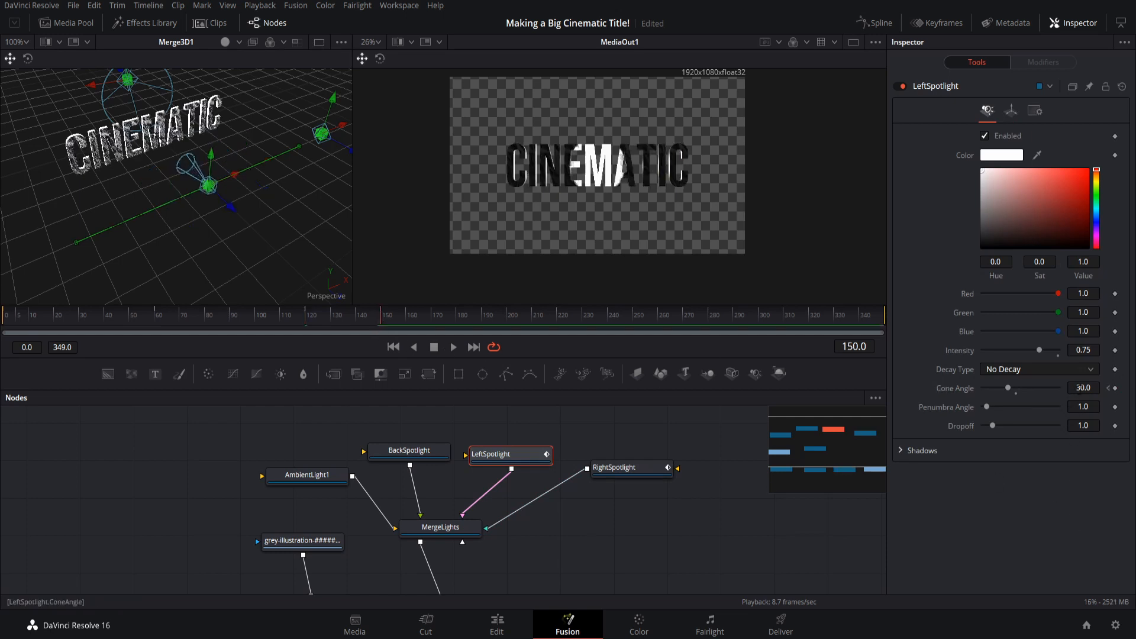
{"action": "left_click", "coordinate": [1072, 388]}
{"action": "left_click", "coordinate": [1045, 388]}
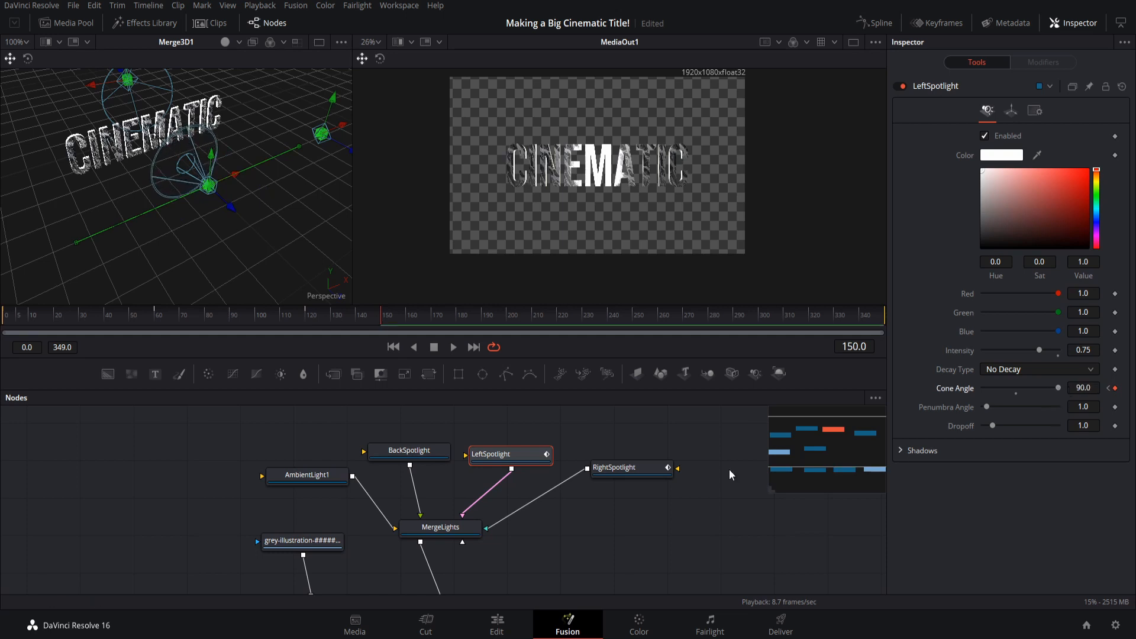
{"action": "left_click", "coordinate": [635, 467]}
{"action": "left_click_drag", "start_coordinate": [1008, 388], "coordinate": [1062, 388]}
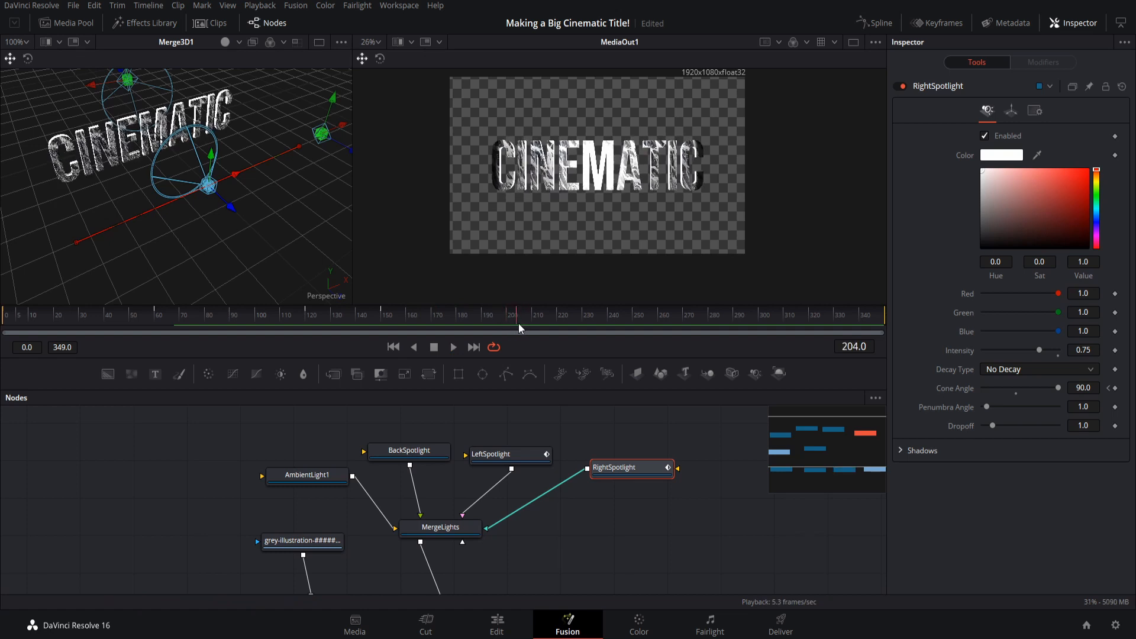
- Review the growing title up to about frame 259, and move the RightSpotlight off-centre in positive X at frame 150
{"action": "left_click_drag", "start_coordinate": [518, 323], "coordinate": [656, 322]}
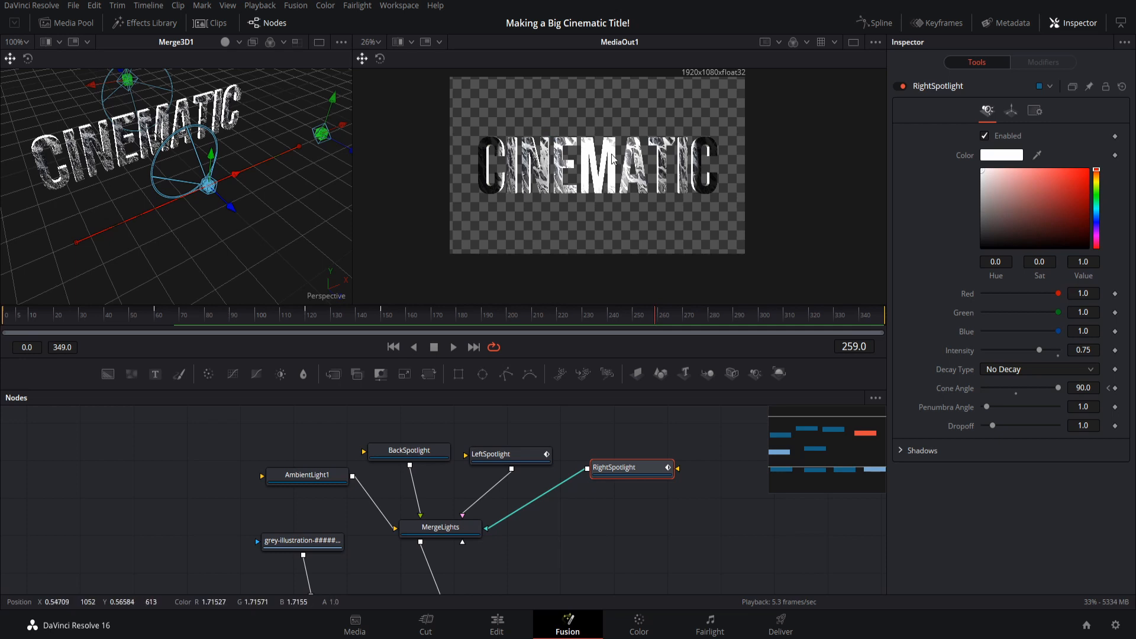
{"action": "left_click", "coordinate": [382, 318]}
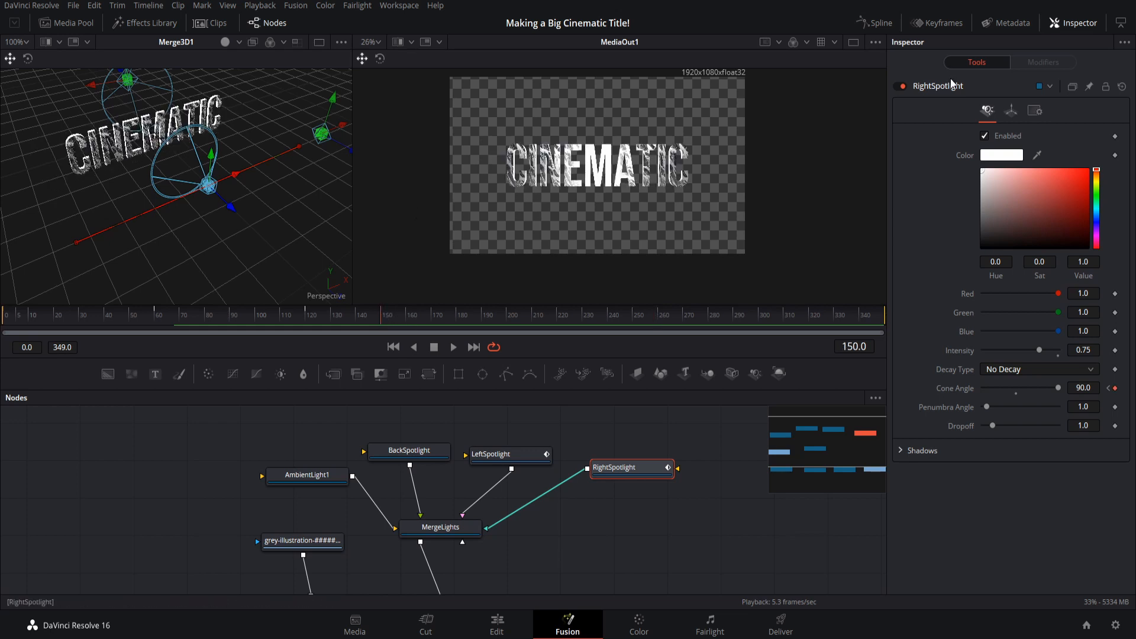
{"action": "left_click", "coordinate": [1010, 111]}
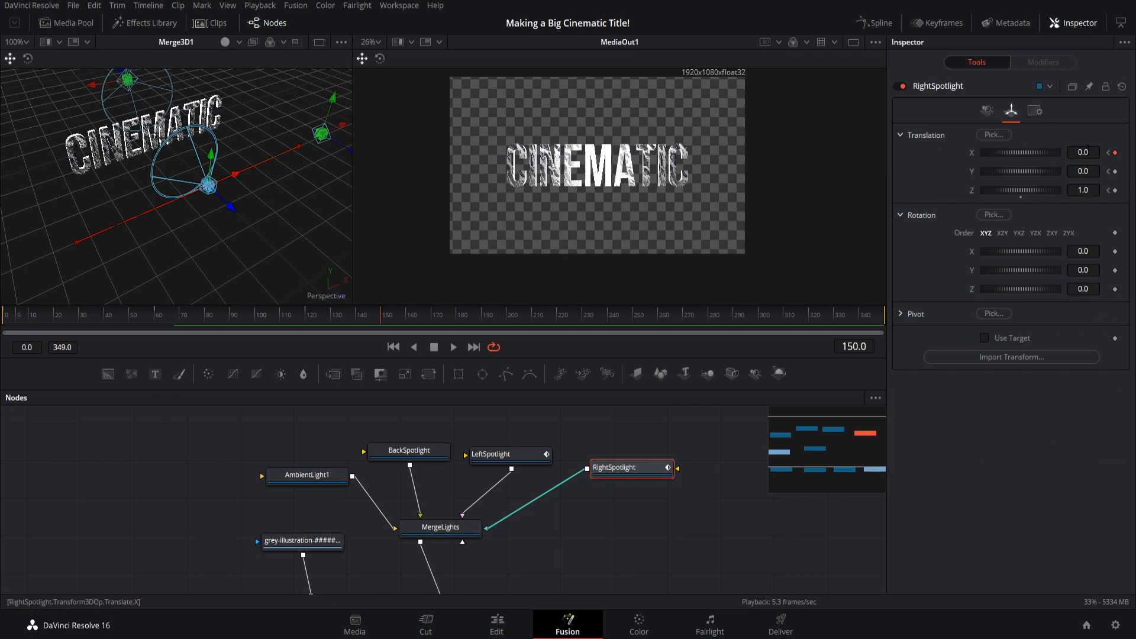
{"action": "left_click", "coordinate": [1085, 152]}
{"action": "key", "text": "Tab"}
- Set the LeftSpotlight's X translation to -0.05 at frame 150 and play back the light movement
{"action": "left_click", "coordinate": [490, 454]}
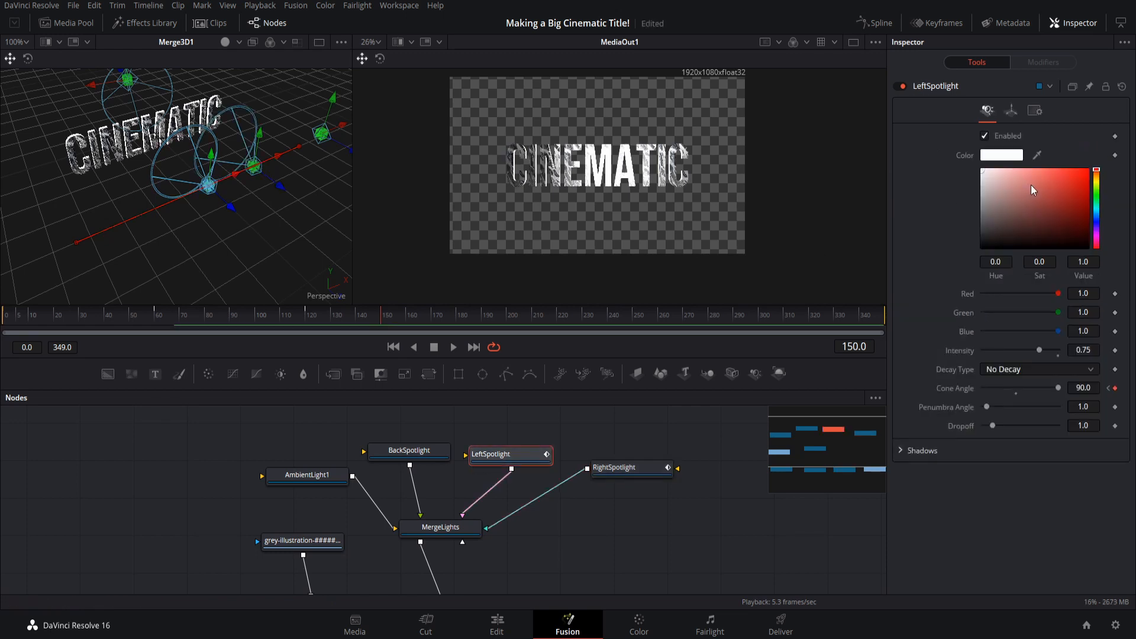
{"action": "left_click", "coordinate": [1011, 111]}
{"action": "left_click", "coordinate": [1085, 152]}
{"action": "type", "text": "-"}
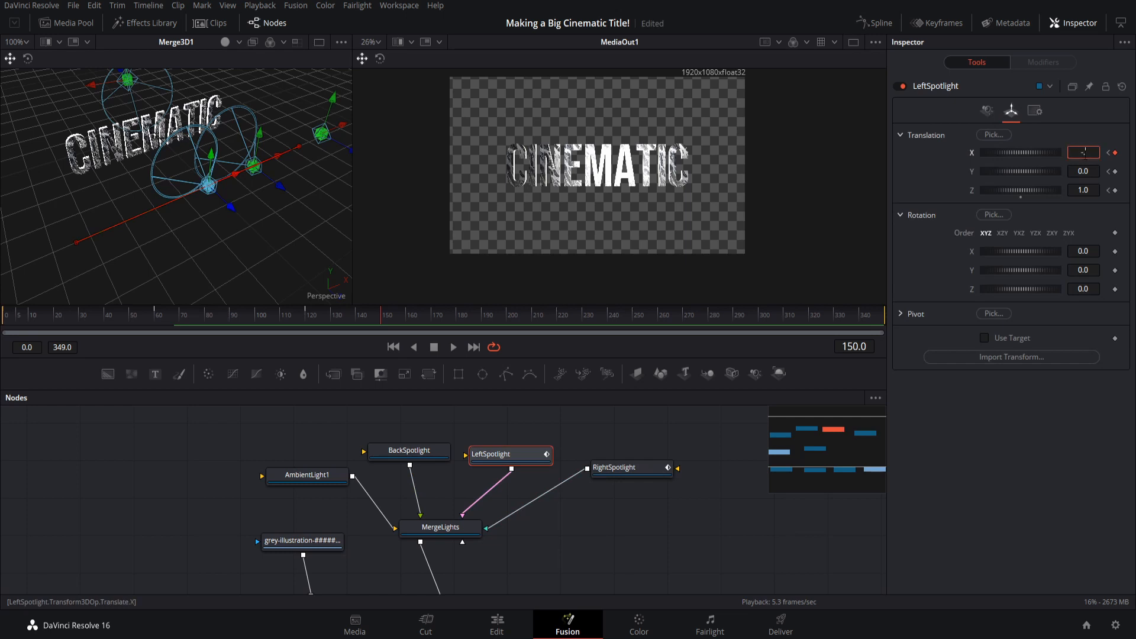
{"action": "type", "text": "0.05"}
{"action": "key", "text": "Tab"}
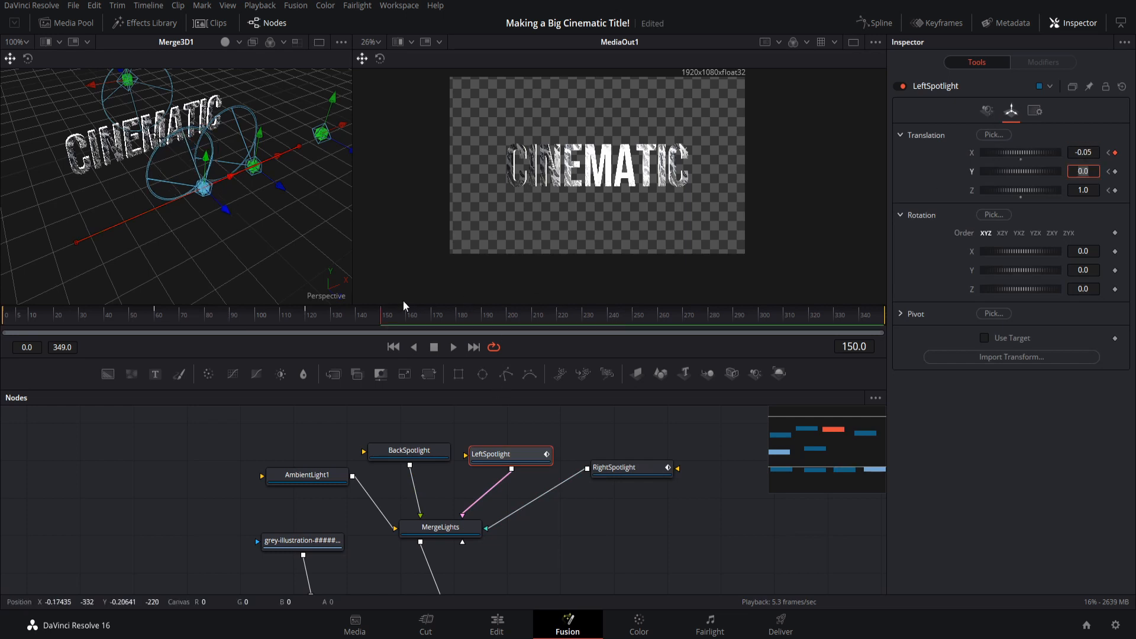
{"action": "left_click_drag", "start_coordinate": [321, 314], "coordinate": [228, 316]}
{"action": "left_click", "coordinate": [433, 347]}
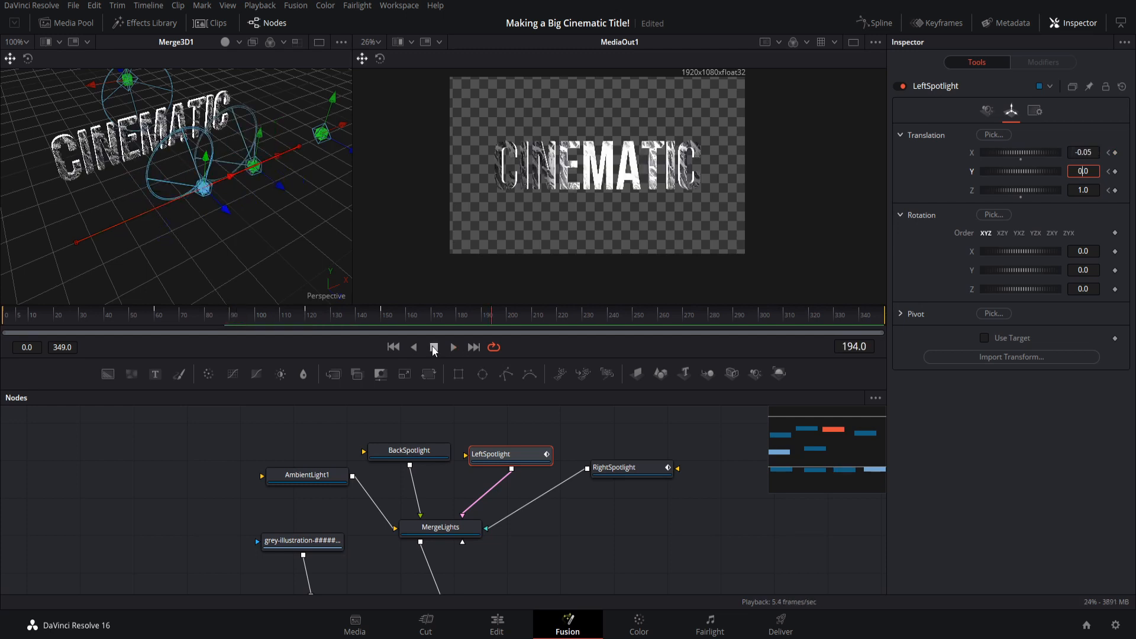
- Set the LeftSpotlight's X translation to -0.5 at frame 150 and play the animation from about frame 120
{"action": "left_click", "coordinate": [380, 316]}
{"action": "left_click", "coordinate": [1083, 153]}
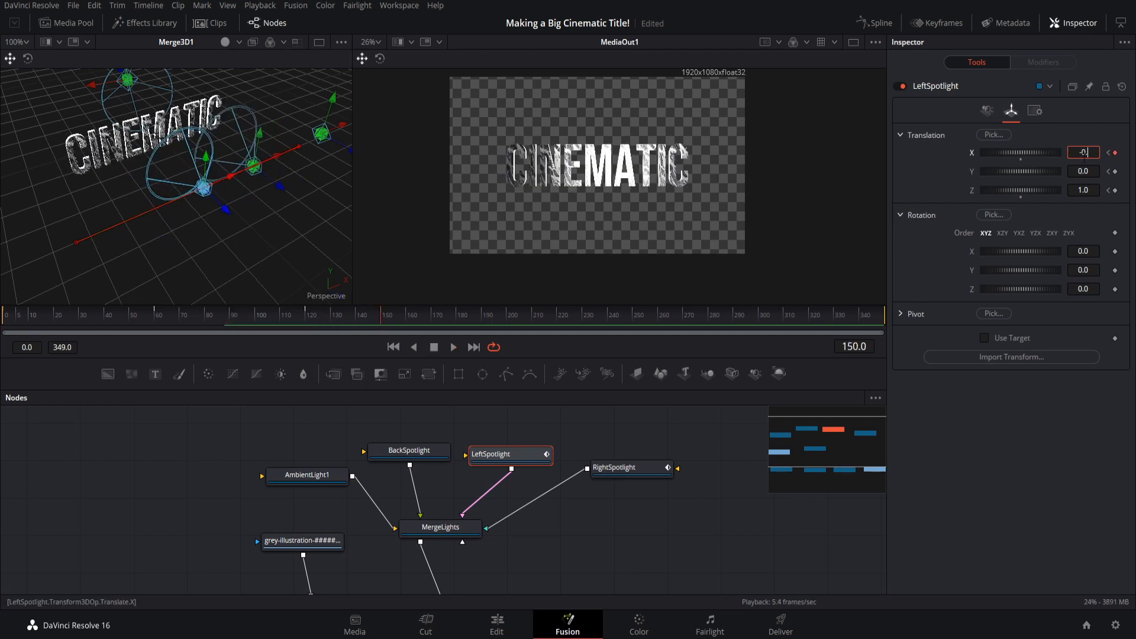
{"action": "type", "text": "-0.5"}
{"action": "key", "text": "Tab"}
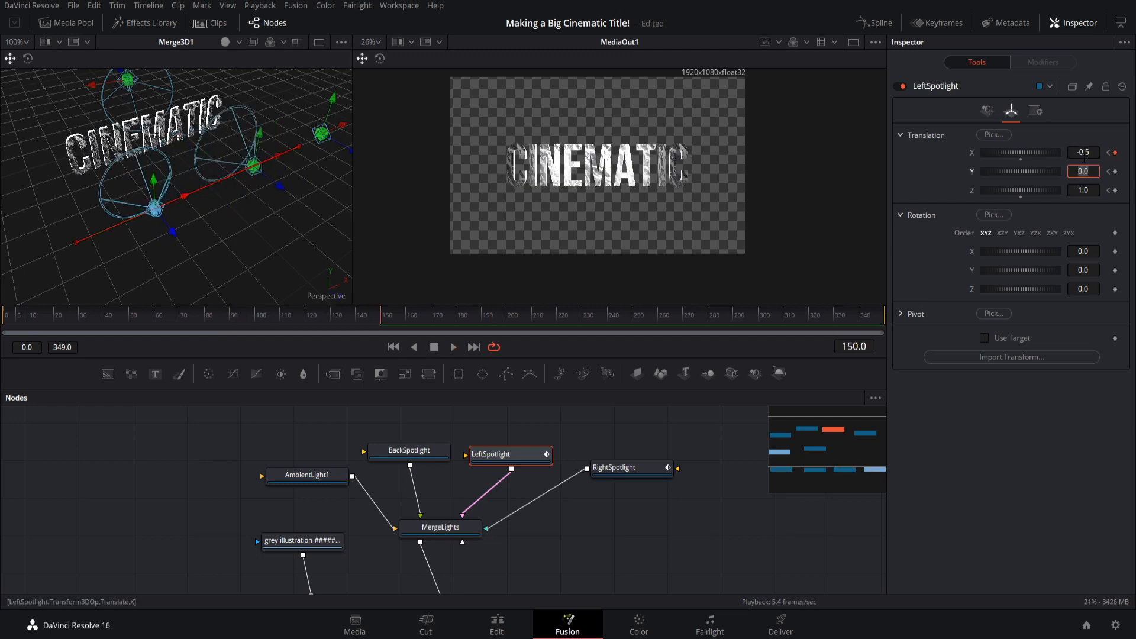
{"action": "left_click", "coordinate": [306, 317]}
{"action": "left_click", "coordinate": [455, 348]}
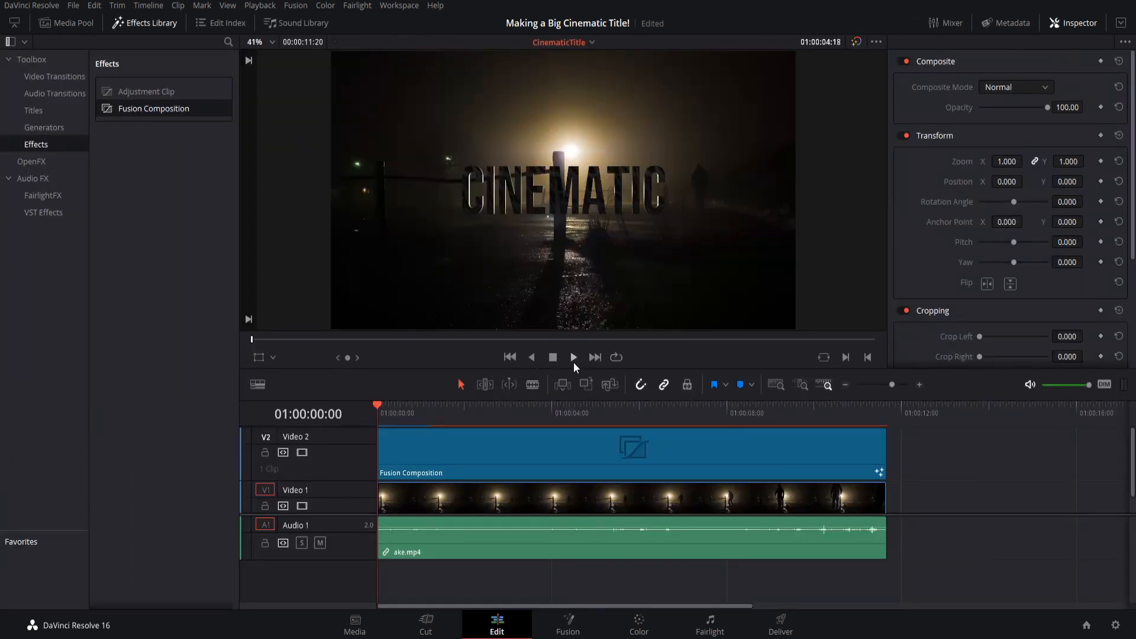
- Play the finished title over the clip on the Edit page timeline
{"action": "left_click", "coordinate": [573, 358]}
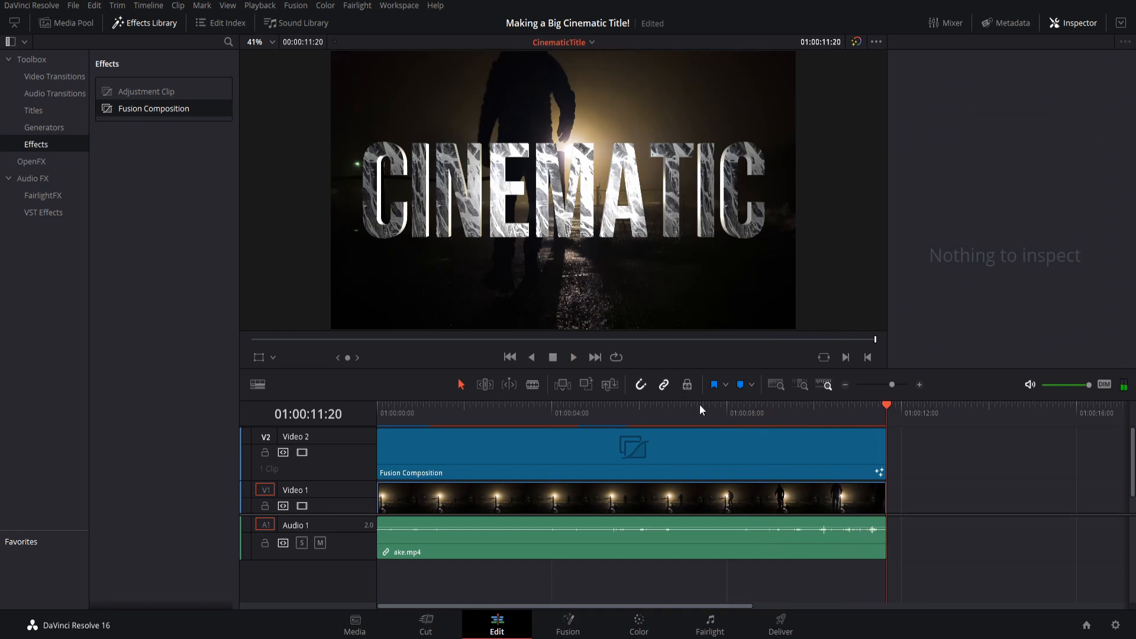
{"action": "left_click", "coordinate": [702, 407]}
{"action": "left_click", "coordinate": [593, 359]}
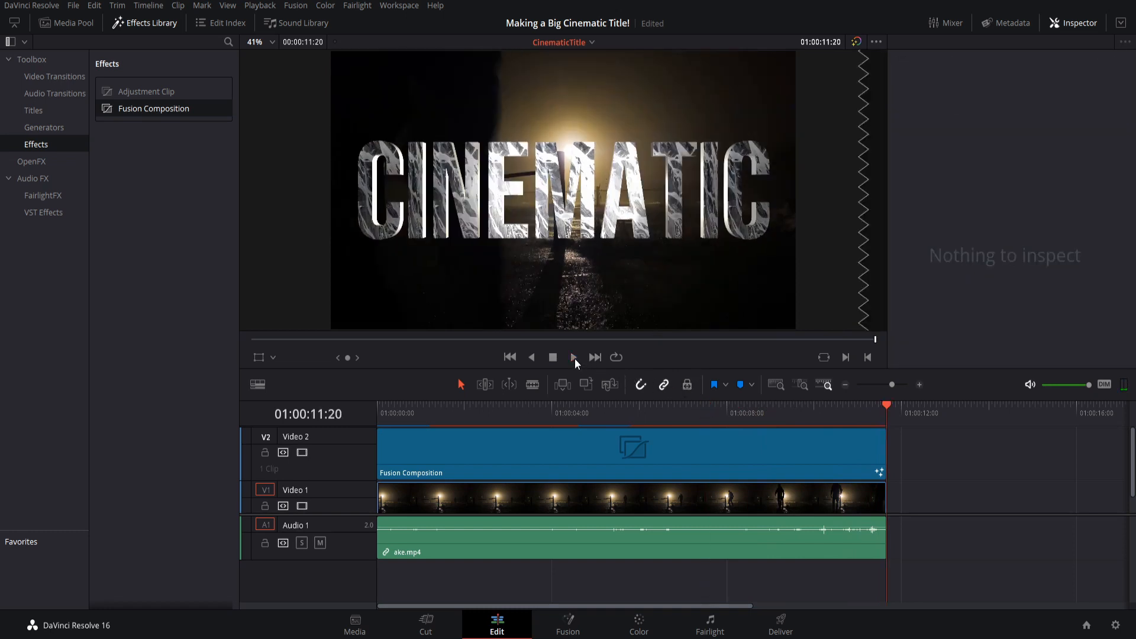
- Play the title over the clip from about 01:00:07 to review the animation through to its end
{"action": "left_click", "coordinate": [689, 407]}
{"action": "left_click", "coordinate": [572, 357]}
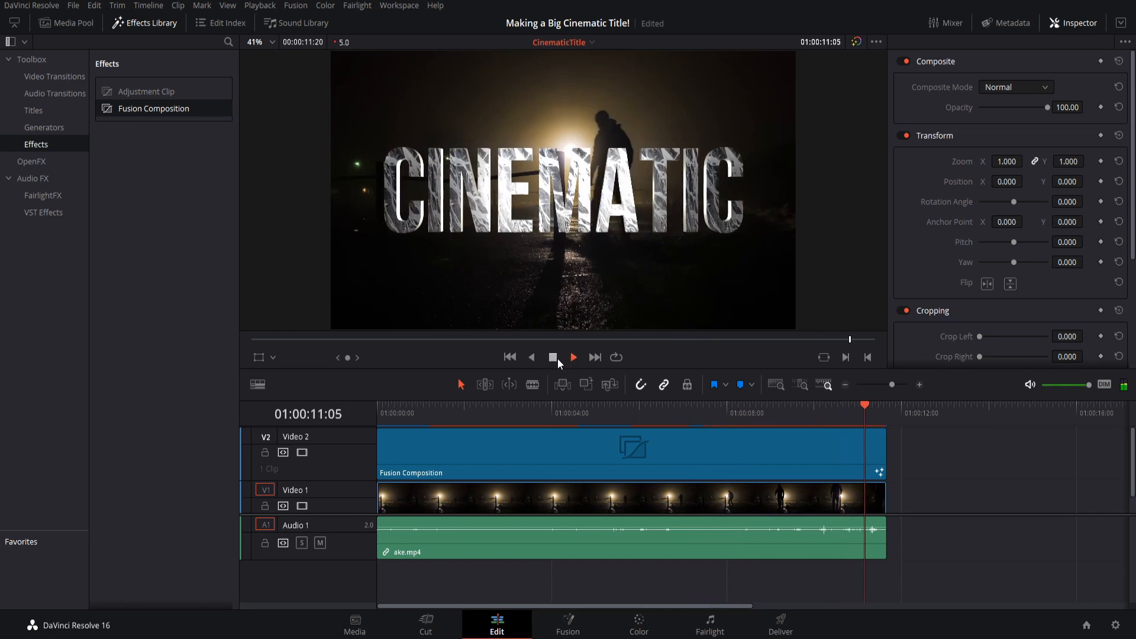
{"action": "left_click", "coordinate": [555, 357]}
{"action": "left_click", "coordinate": [698, 408]}
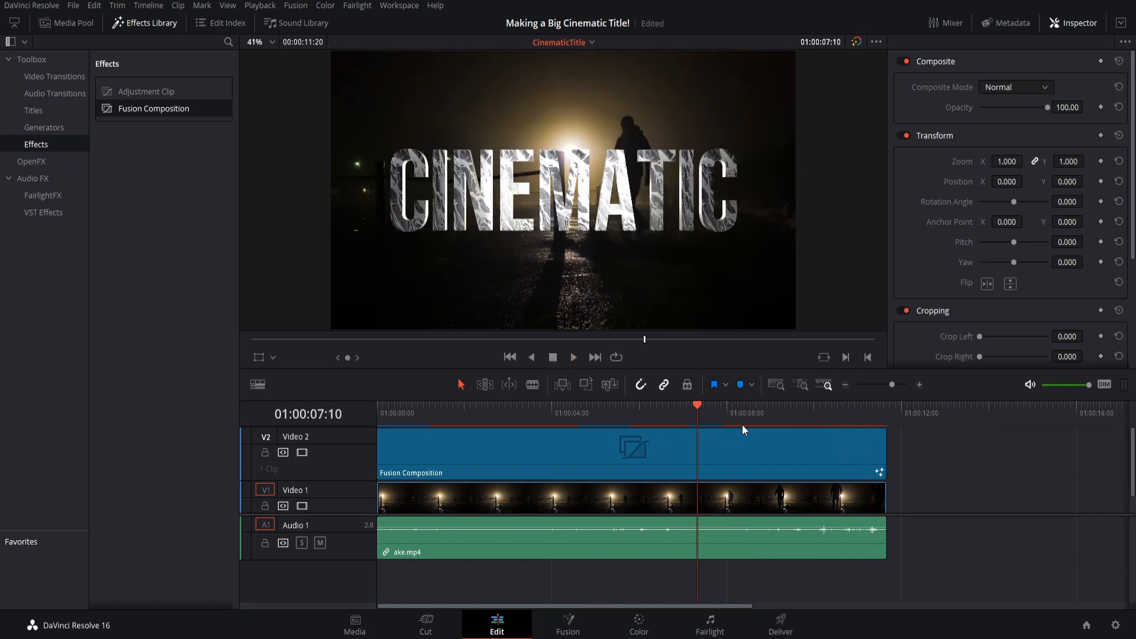
- Split the ake.mp4 clip at 01:00:03:00 and delete its opening section
{"action": "left_click_drag", "start_coordinate": [810, 416], "coordinate": [508, 419]}
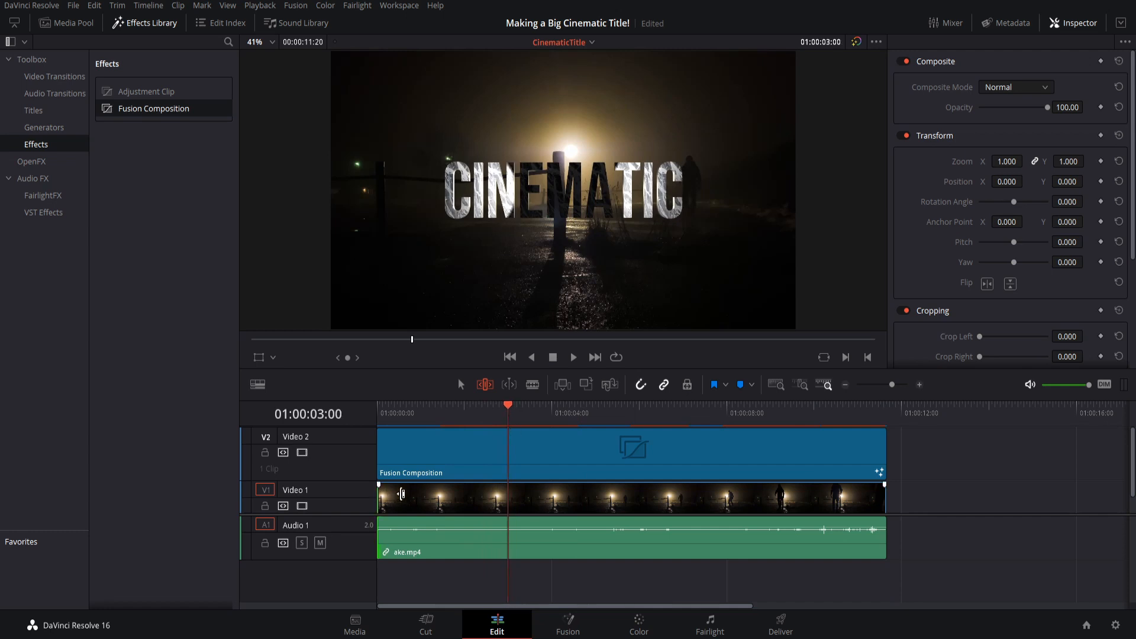
{"action": "left_click", "coordinate": [444, 497]}
{"action": "key", "text": "b"}
{"action": "left_click", "coordinate": [513, 502]}
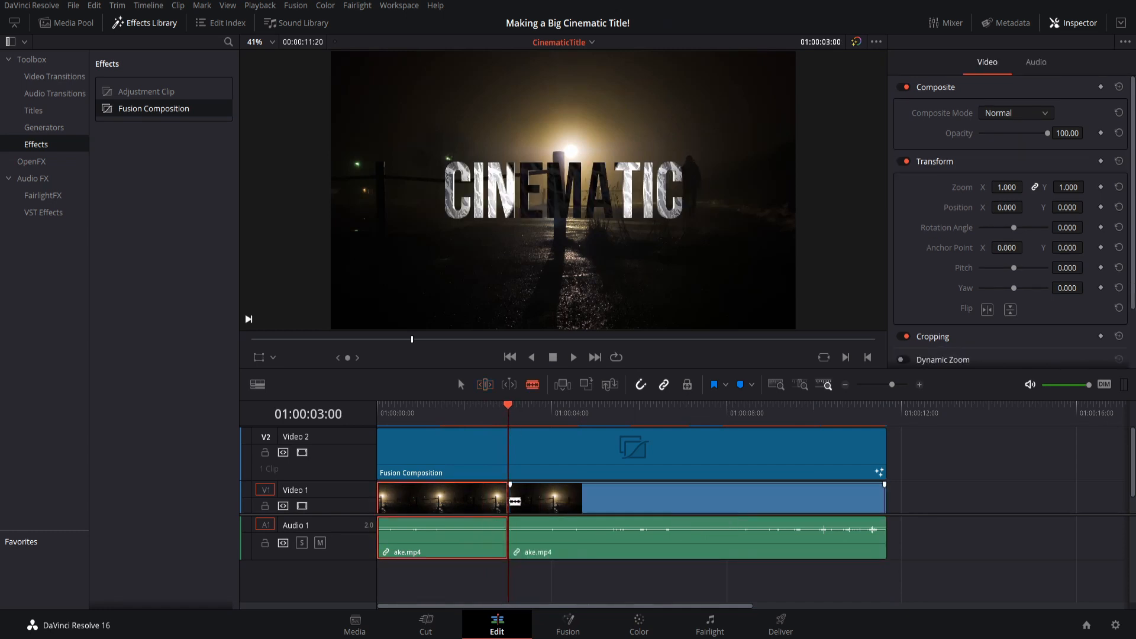
{"action": "key", "text": "a"}
{"action": "left_click", "coordinate": [477, 507]}
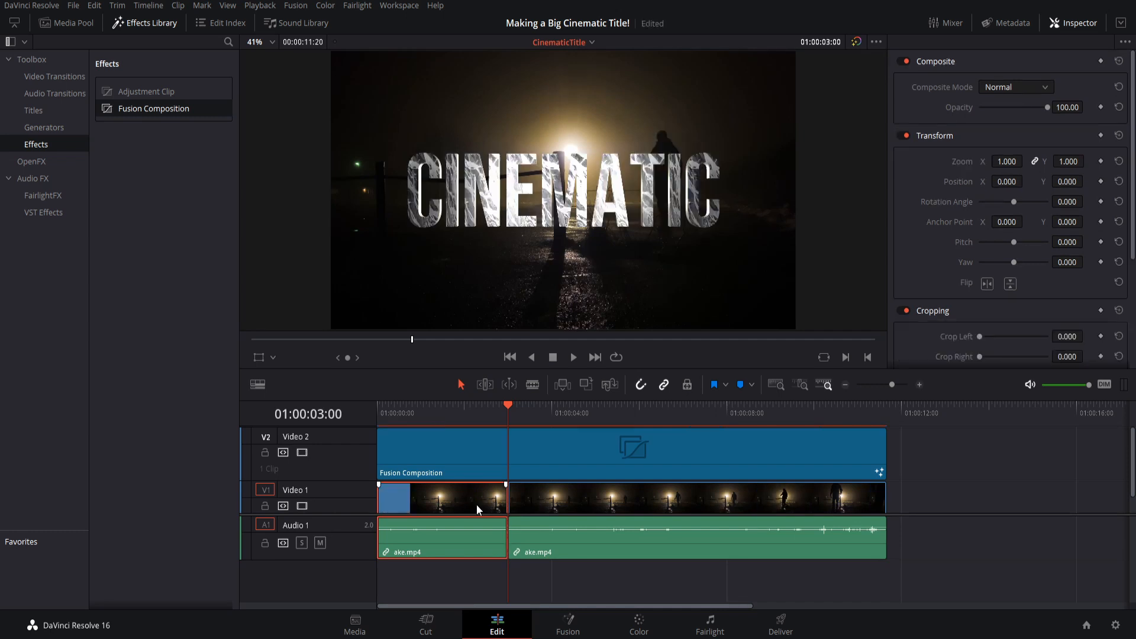
{"action": "key", "text": "BackSpace"}
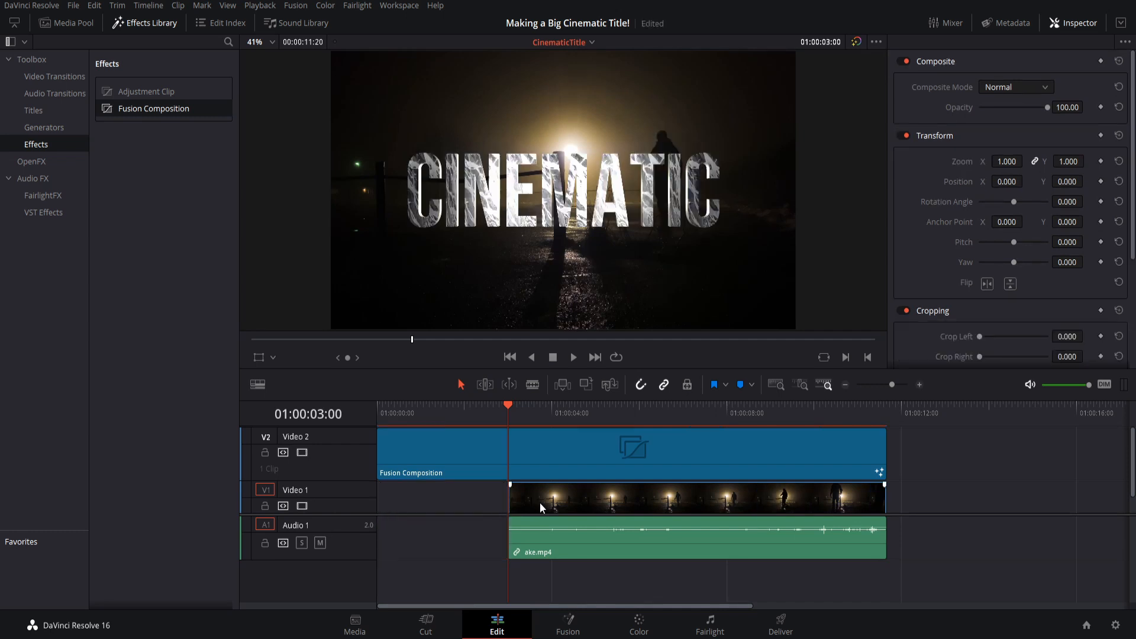
- Move the remaining ake.mp4 clip to the start of the timeline and check where it ends beneath the title
{"action": "left_click_drag", "start_coordinate": [644, 502], "coordinate": [528, 507]}
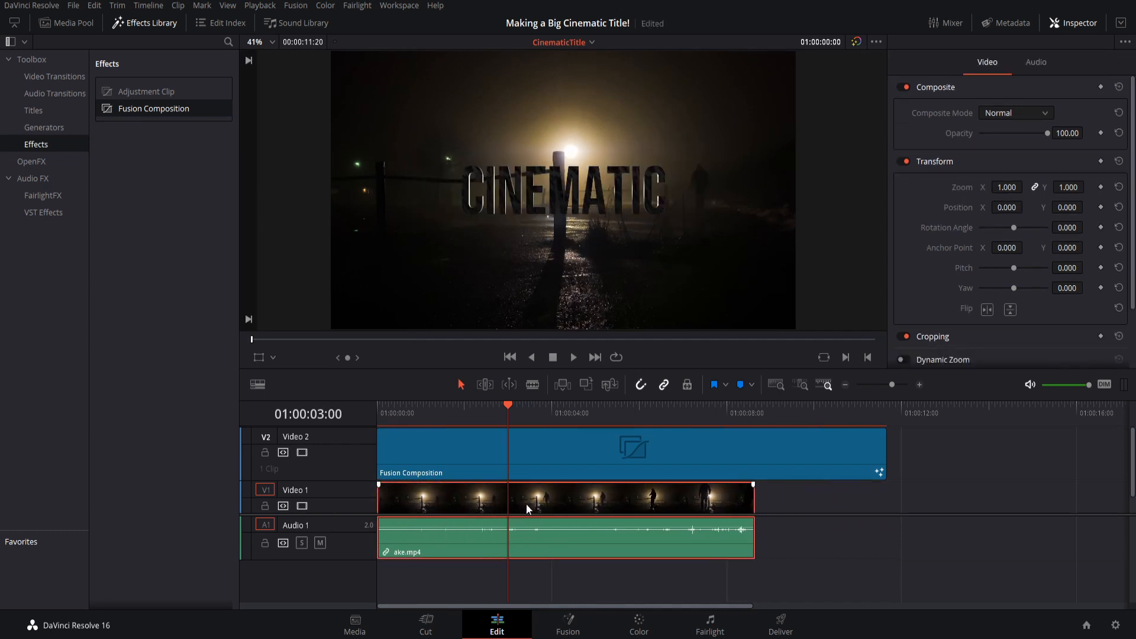
{"action": "left_click", "coordinate": [808, 509]}
{"action": "left_click_drag", "start_coordinate": [714, 424], "coordinate": [747, 426]}
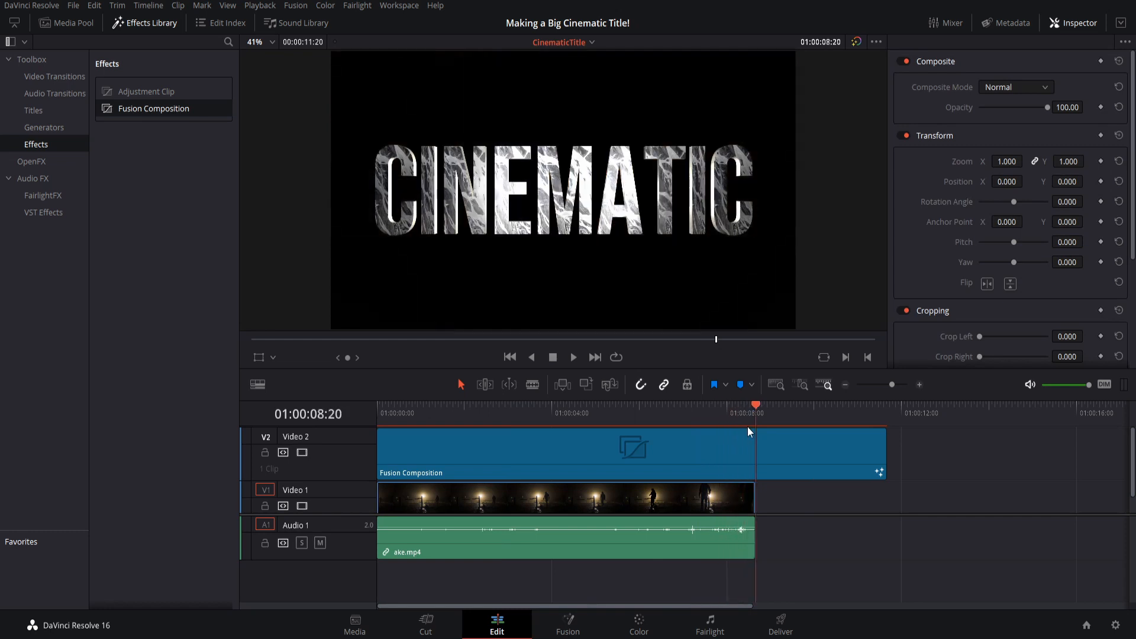
- Open the title composition in Fusion and move Text3D1's final Size keyframe to frame 260
{"action": "left_click", "coordinate": [748, 432]}
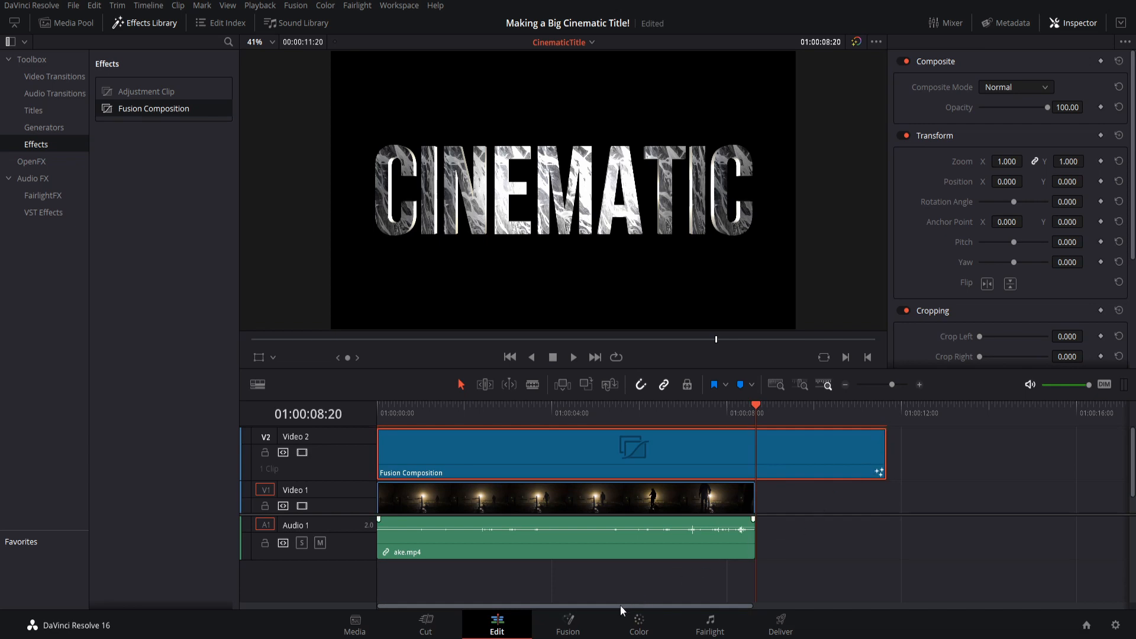
{"action": "left_click", "coordinate": [582, 627]}
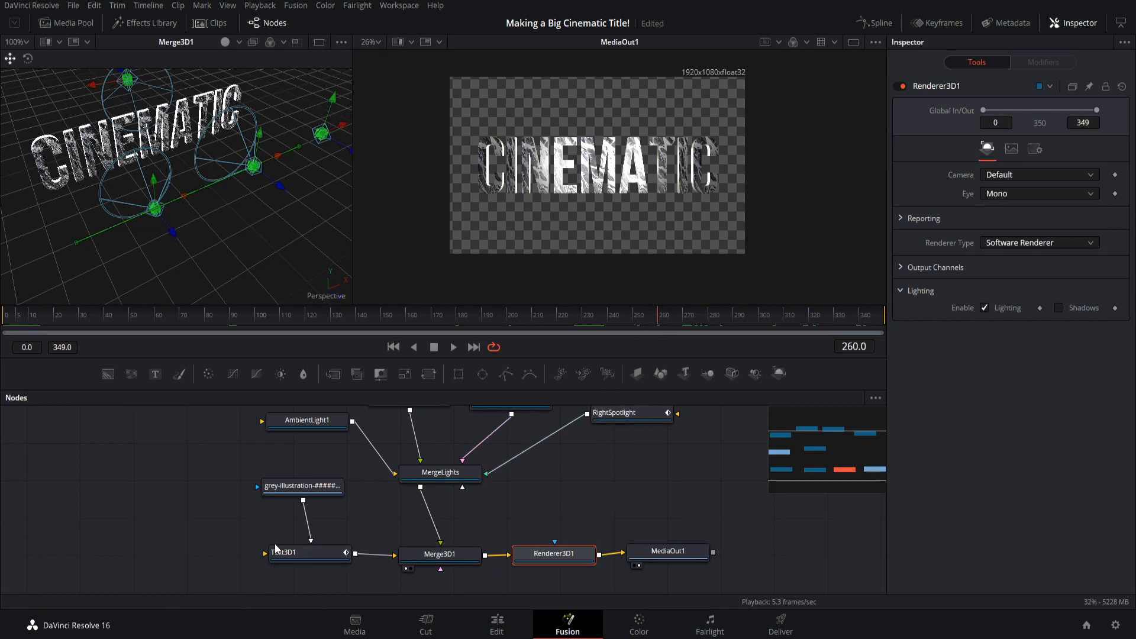
{"action": "left_click", "coordinate": [308, 552]}
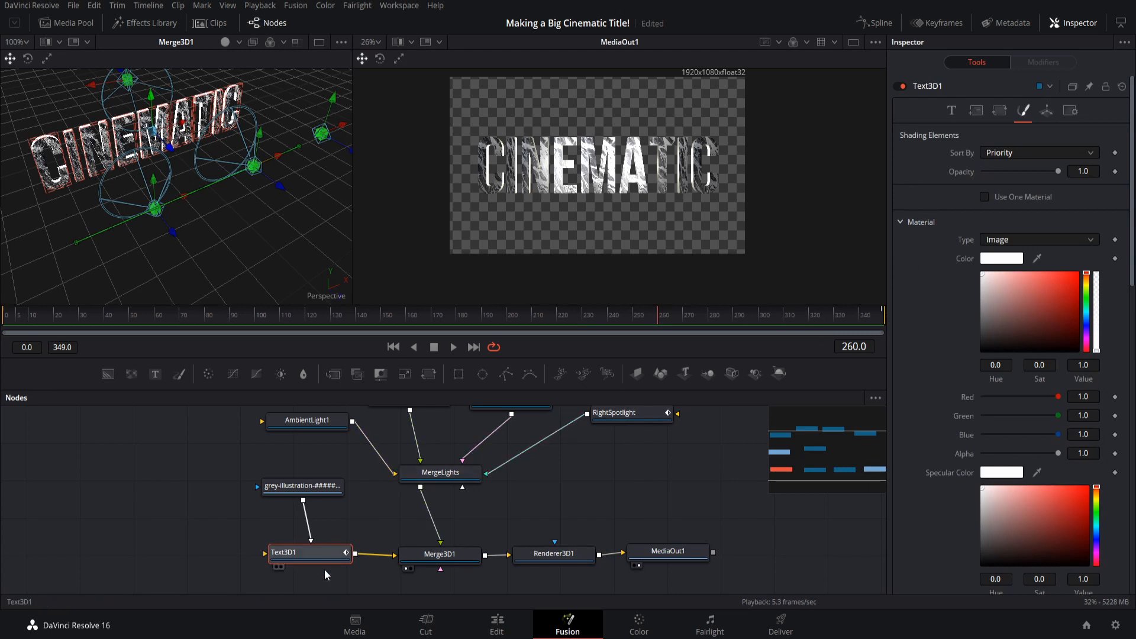
{"action": "left_click_drag", "start_coordinate": [365, 527], "coordinate": [339, 530]}
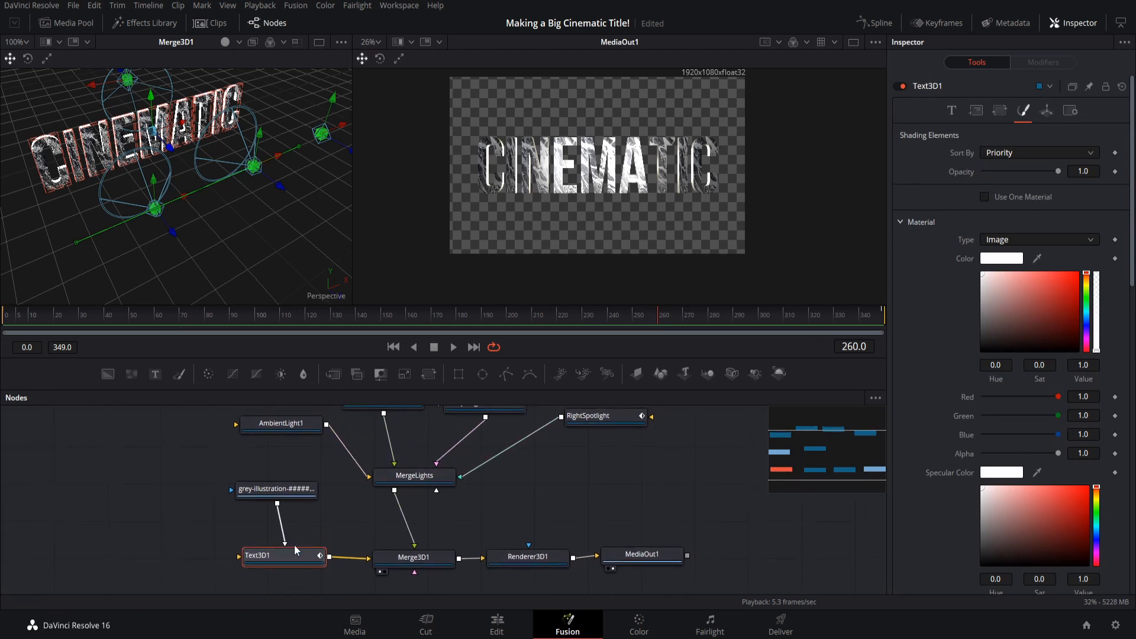
{"action": "left_click", "coordinate": [944, 24]}
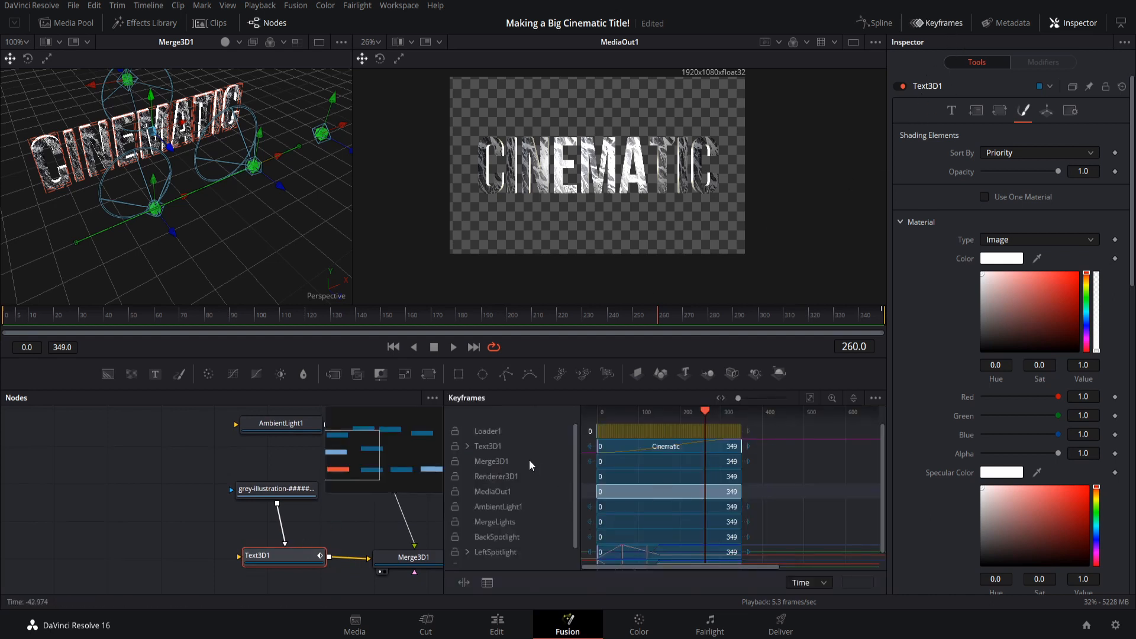
{"action": "left_click", "coordinate": [467, 446]}
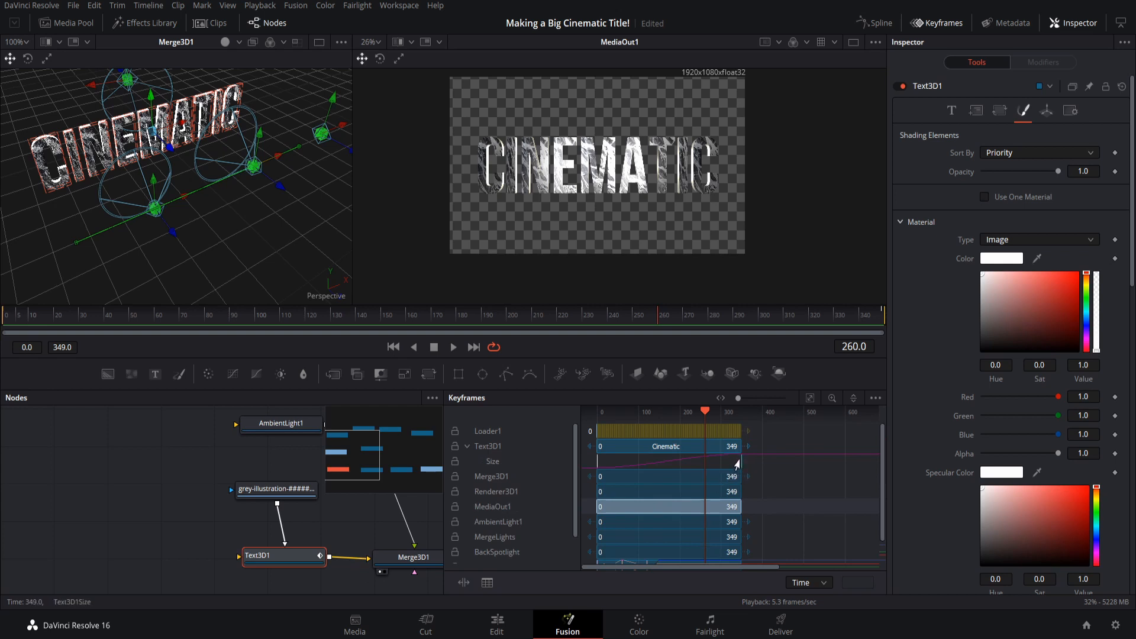
{"action": "left_click_drag", "start_coordinate": [739, 466], "coordinate": [705, 467]}
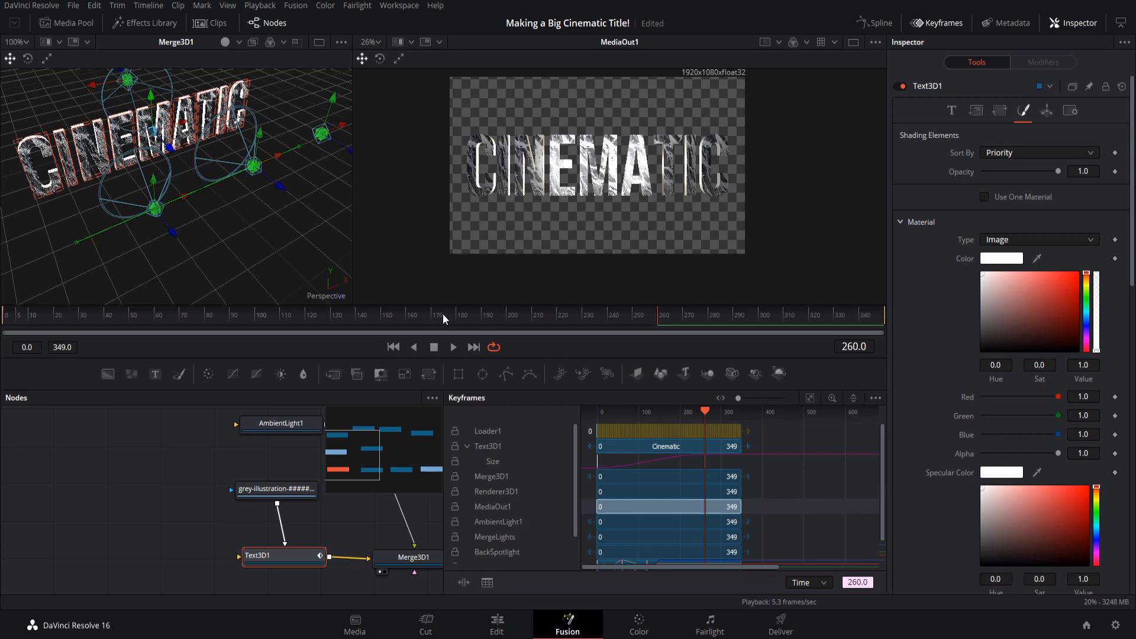
- Play the retimed title animation from the beginning, return to the Edit page and save the project
{"action": "left_click_drag", "start_coordinate": [573, 314], "coordinate": [21, 329]}
{"action": "left_click", "coordinate": [453, 350]}
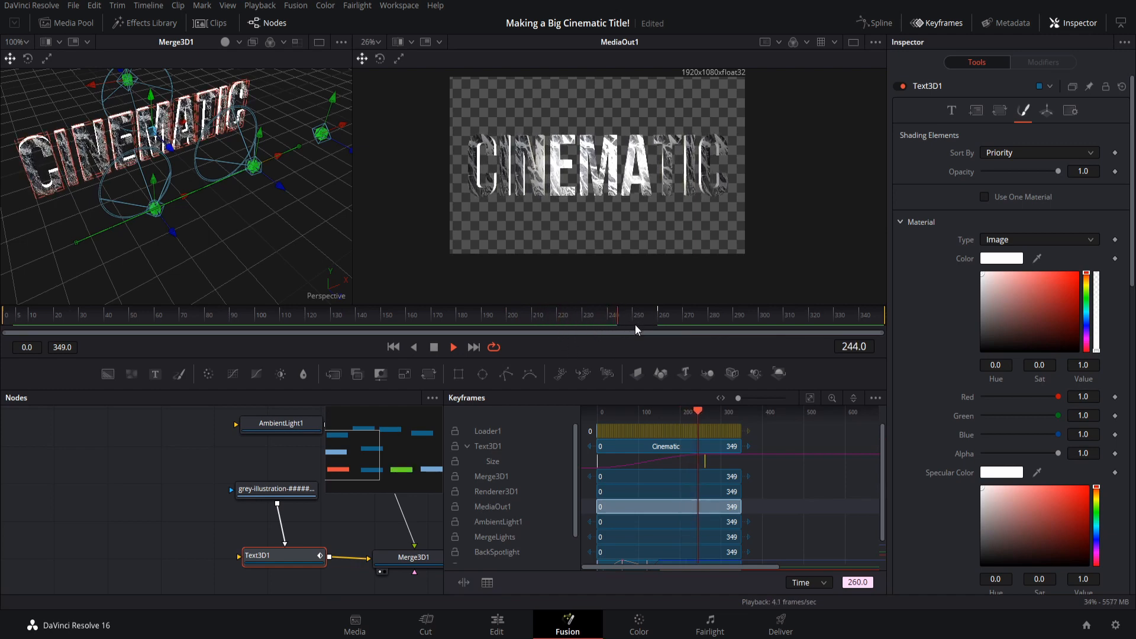
{"action": "left_click", "coordinate": [497, 624]}
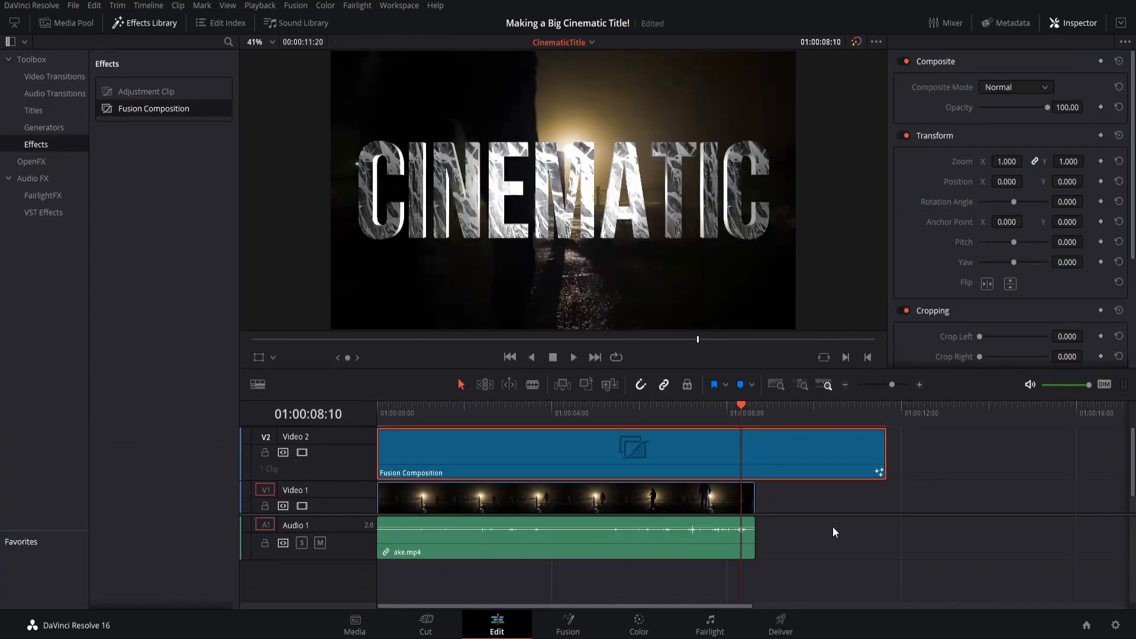
{"action": "key", "text": "ctrl+s"}
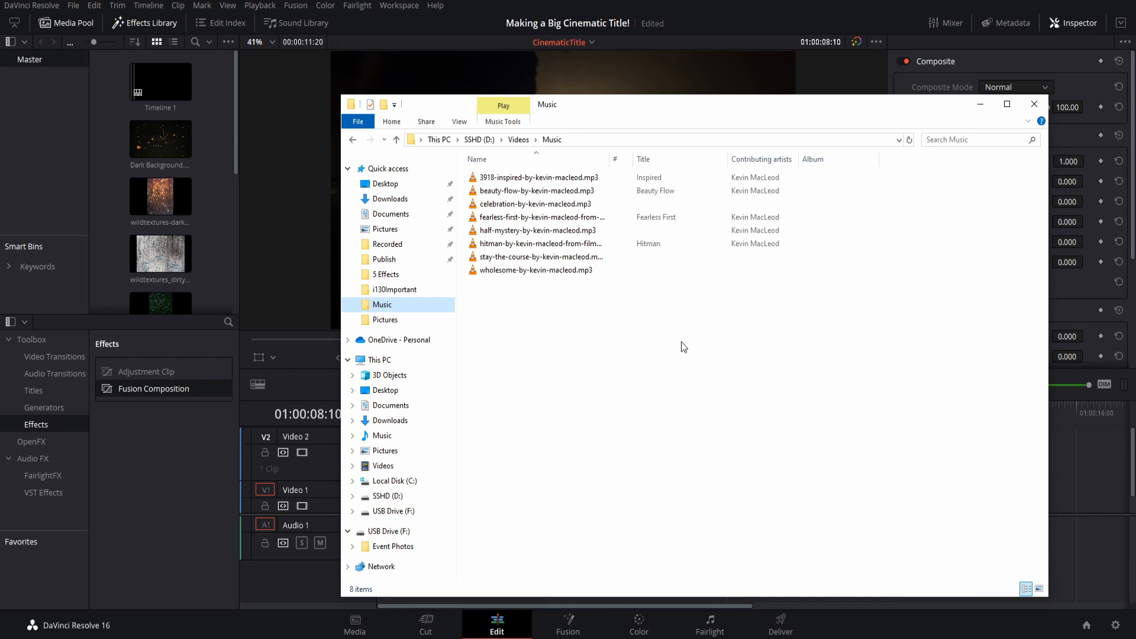
- Import the fearless-first music MP3 into the media pool and place it on Audio 2 at the timeline start
{"action": "left_click", "coordinate": [535, 231]}
{"action": "left_click", "coordinate": [536, 220]}
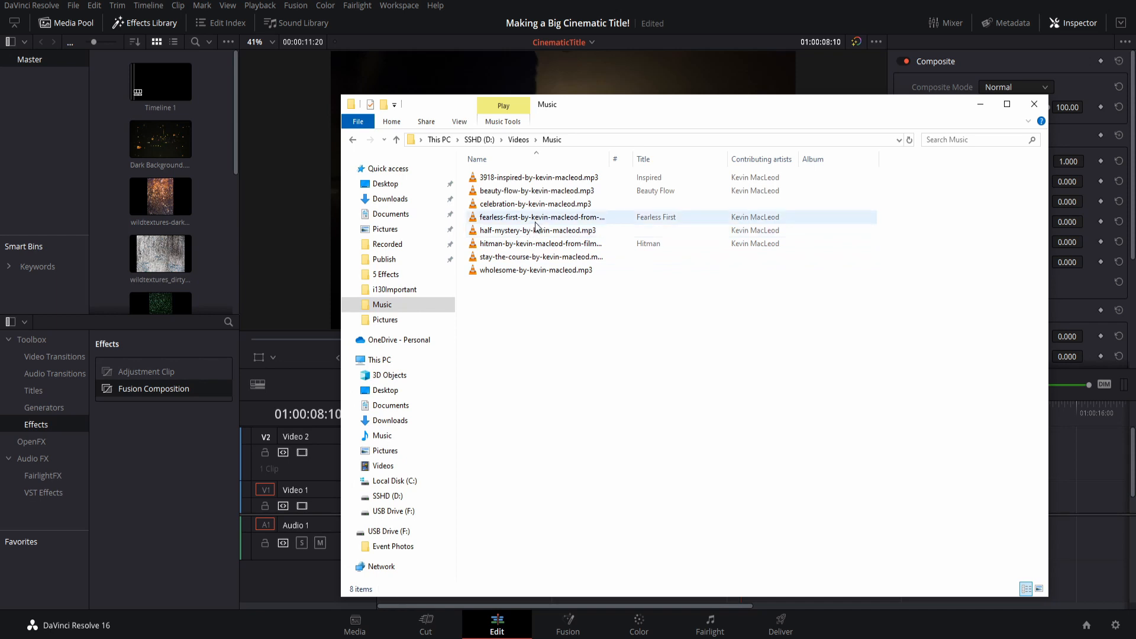
{"action": "left_click_drag", "start_coordinate": [565, 227], "coordinate": [214, 235]}
{"action": "scroll", "coordinate": [212, 236], "scroll_direction": "down", "scroll_amount": 5}
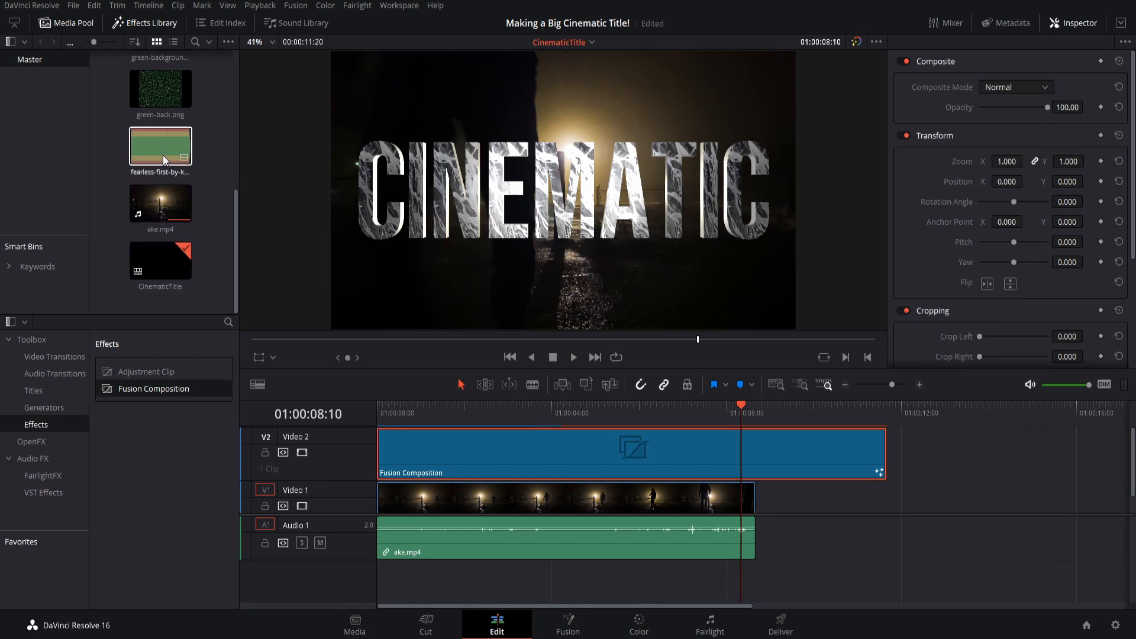
{"action": "left_click_drag", "start_coordinate": [162, 155], "coordinate": [381, 576]}
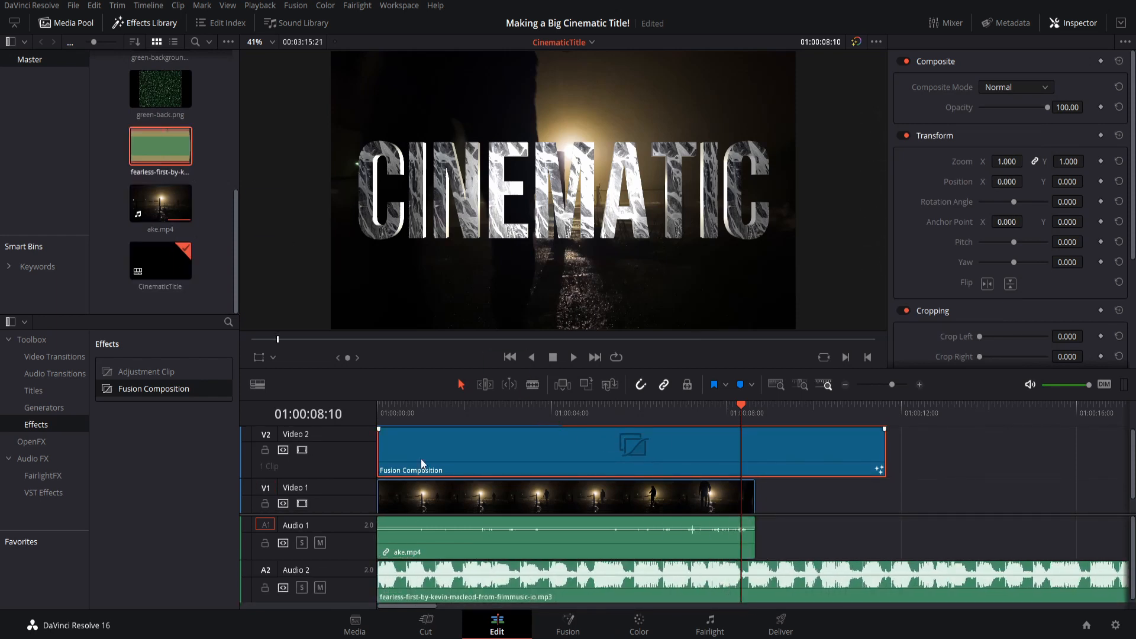
- Play the title with the music, enlarge the timeline area and check the frame at 01:00:08:02
{"action": "left_click_drag", "start_coordinate": [414, 415], "coordinate": [368, 421]}
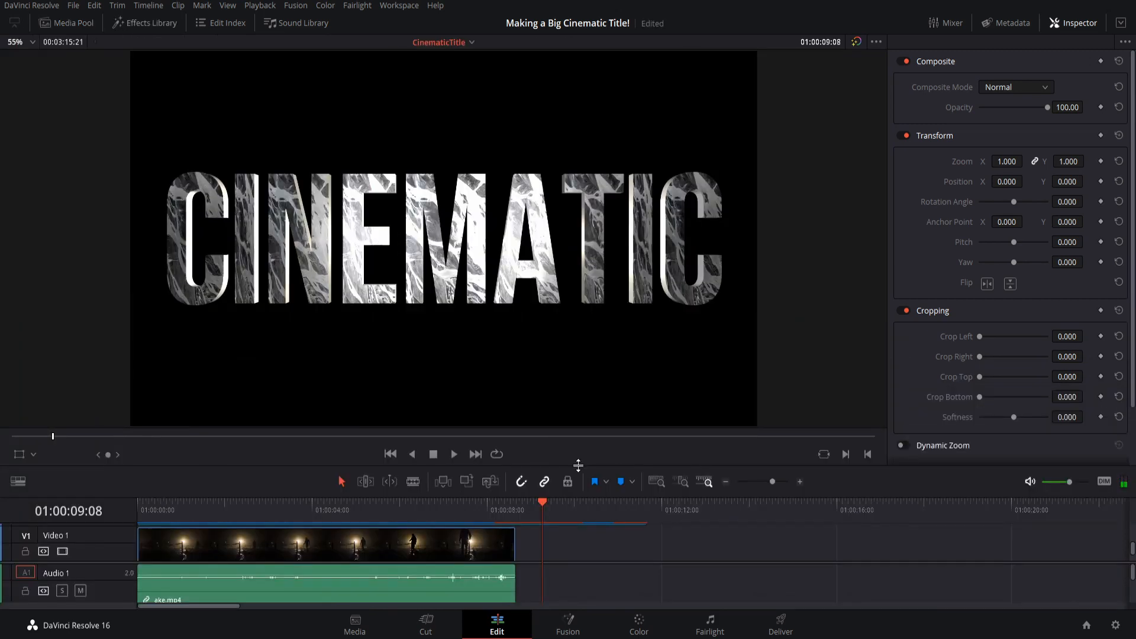
{"action": "left_click_drag", "start_coordinate": [578, 465], "coordinate": [583, 321]}
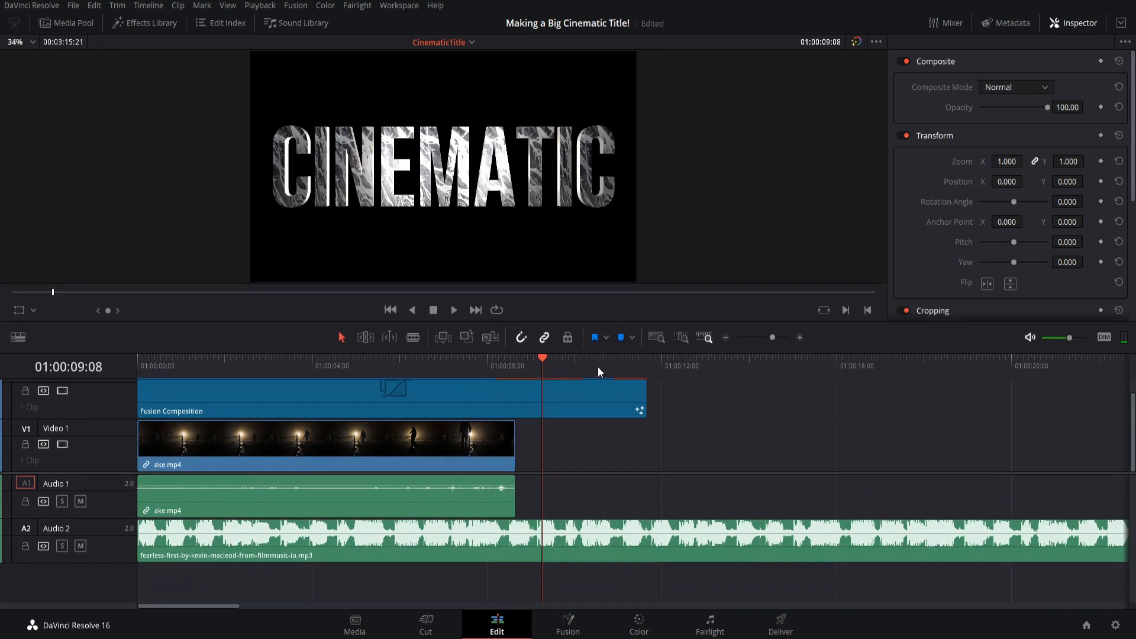
{"action": "left_click", "coordinate": [491, 363]}
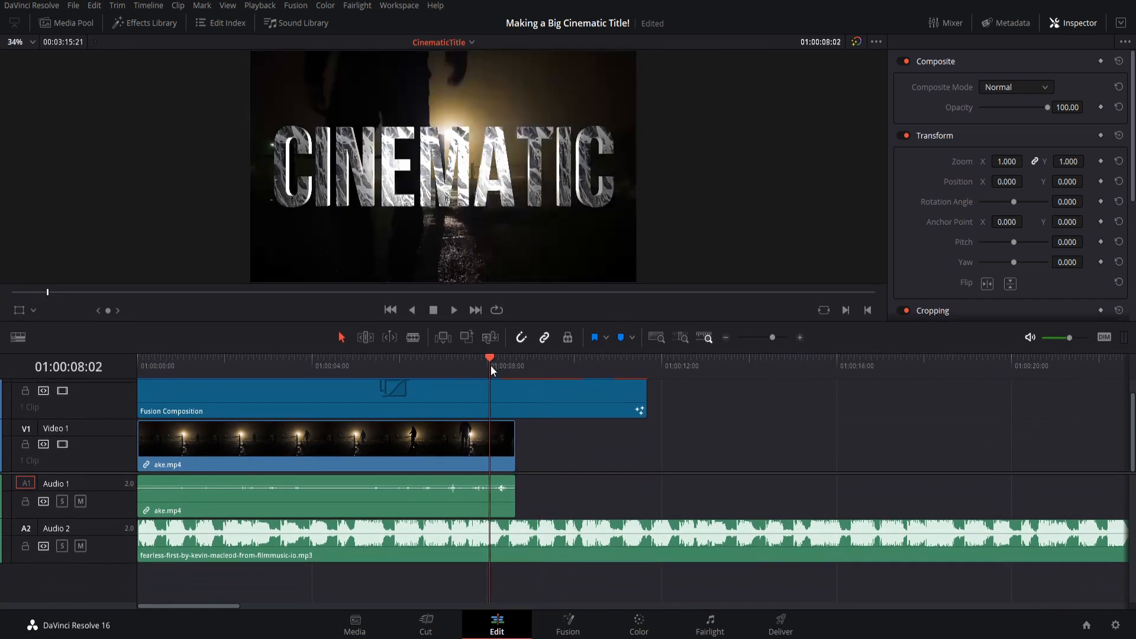
- Lower the clip volume of the fearless-first music on Audio 2, saving the project along the way
{"action": "left_click", "coordinate": [505, 507]}
{"action": "left_click", "coordinate": [546, 543]}
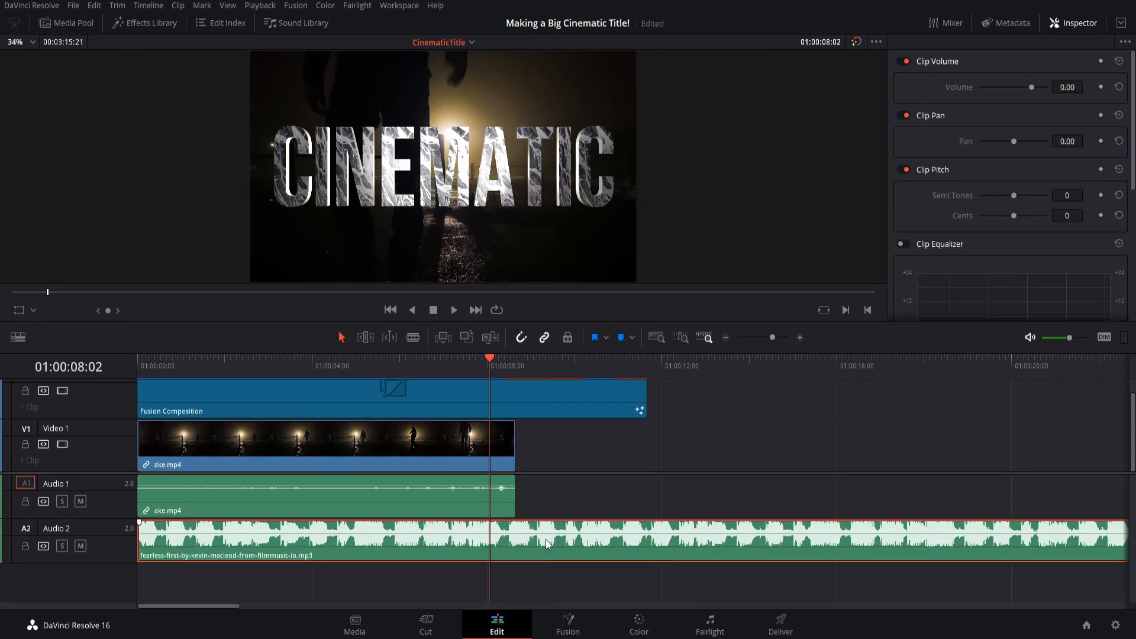
{"action": "key", "text": "ctrl+s"}
{"action": "left_click_drag", "start_coordinate": [1067, 87], "coordinate": [1050, 87]}
{"action": "left_click", "coordinate": [597, 438]}
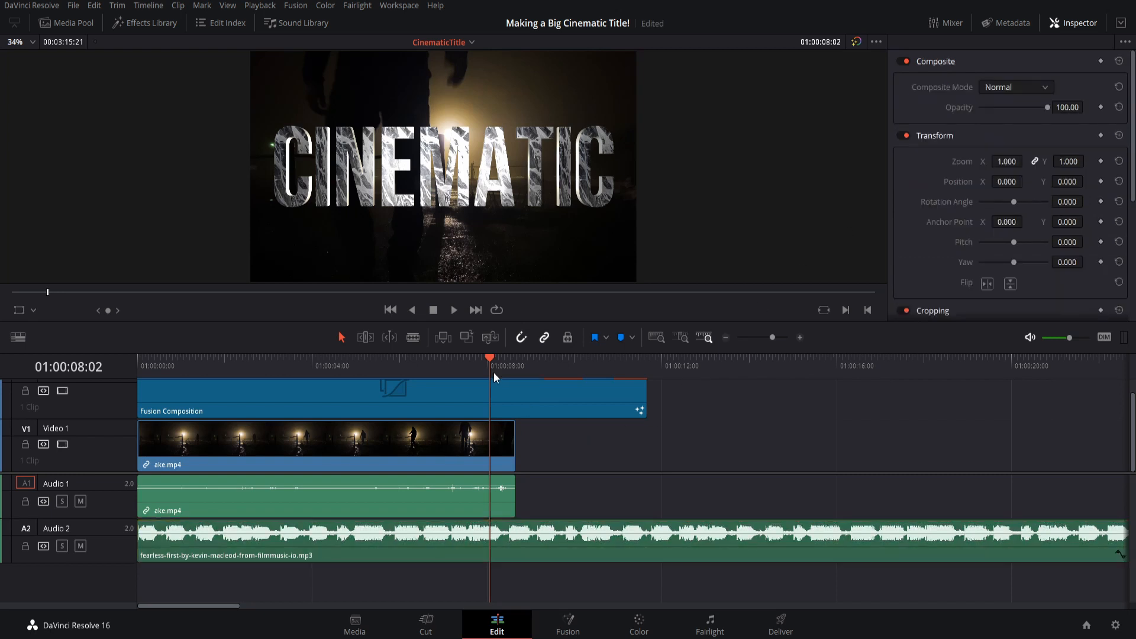
- Play the last part of the title with the quieter music from 01:00:07:01
{"action": "left_click_drag", "start_coordinate": [490, 361], "coordinate": [444, 361]}
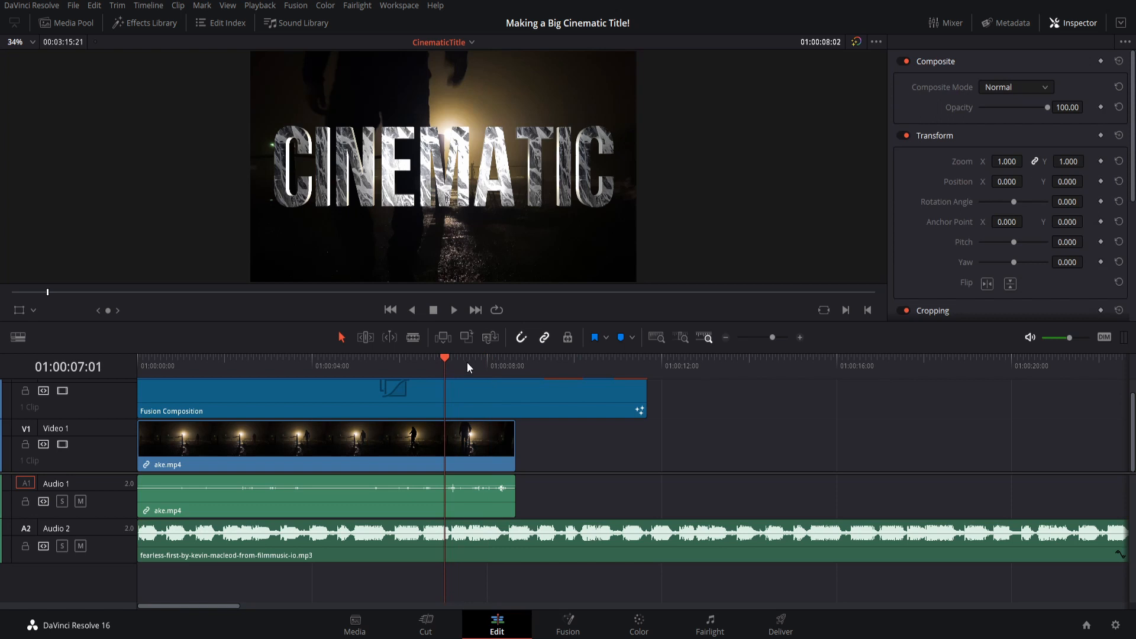
{"action": "left_click", "coordinate": [433, 314]}
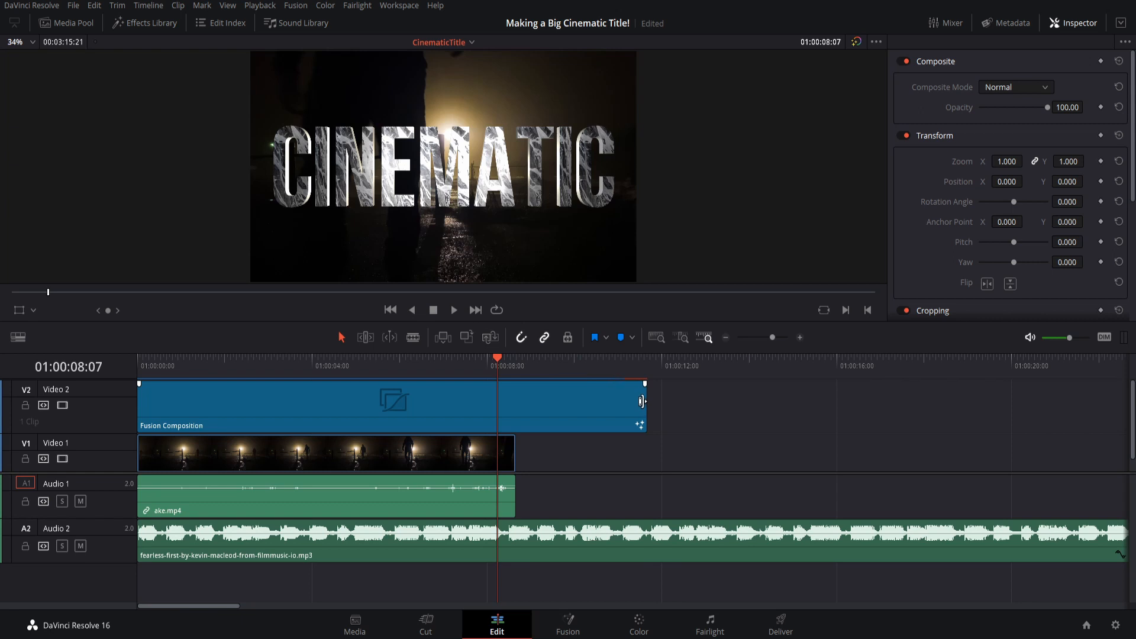
{"action": "left_click", "coordinate": [466, 362]}
- Trim the Fusion Composition's end to match the video clip's end at 01:00:08:20 and review the ending
{"action": "left_click", "coordinate": [516, 371]}
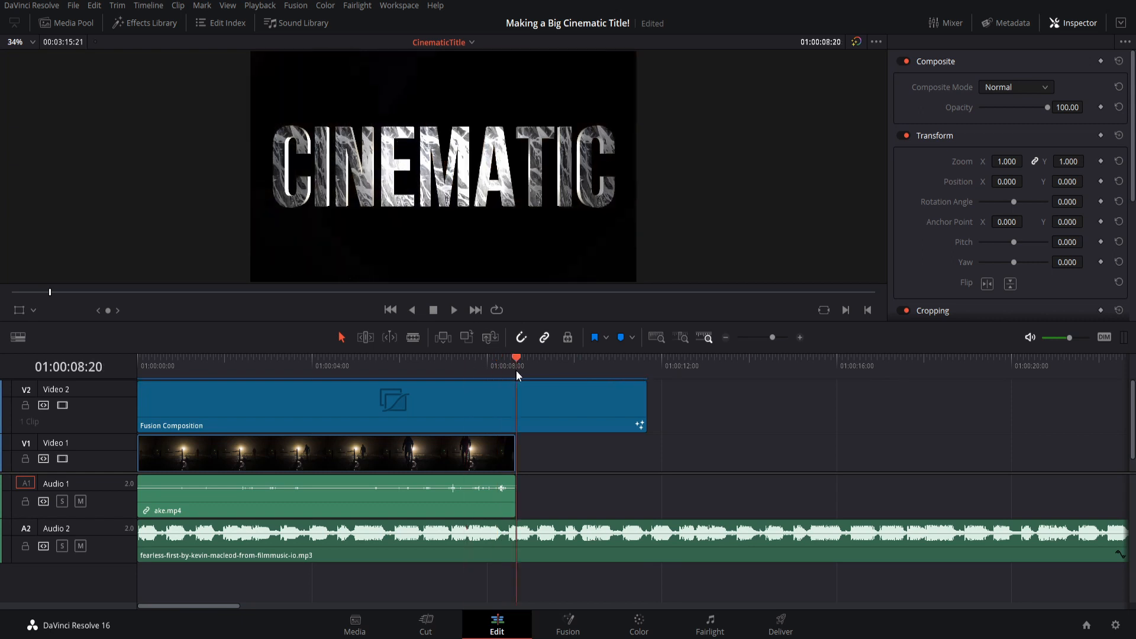
{"action": "key", "text": "t"}
{"action": "left_click_drag", "start_coordinate": [644, 402], "coordinate": [515, 402]}
{"action": "left_click_drag", "start_coordinate": [495, 364], "coordinate": [452, 368]}
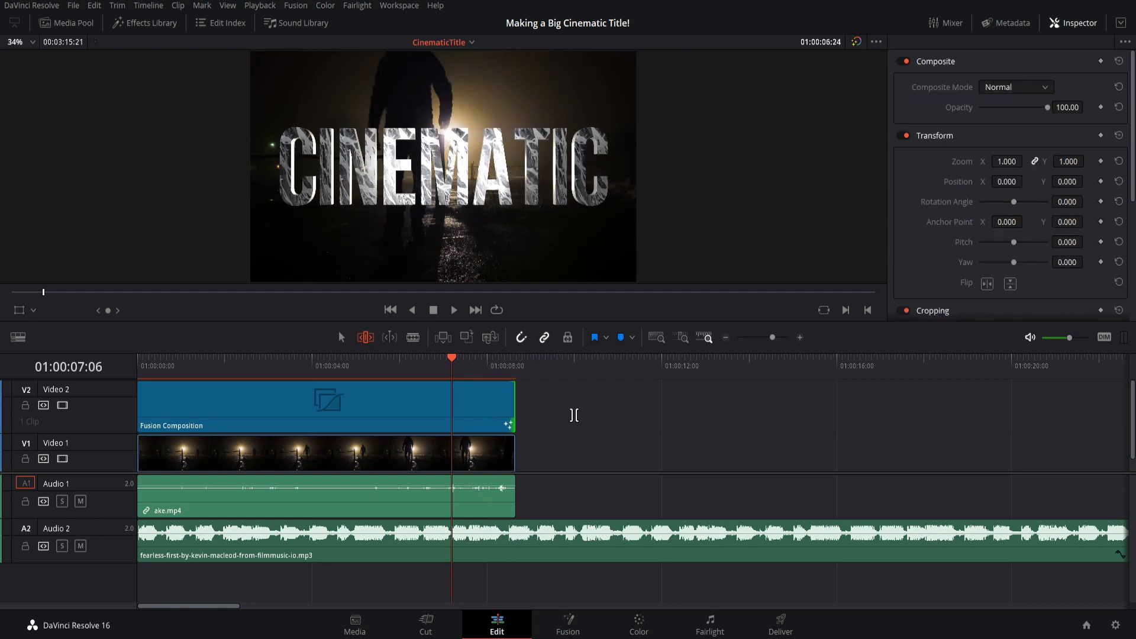
{"action": "key", "text": "a"}
- Fade out the Fusion Composition over about its last 1.2 seconds and give the video clip a shorter fade-out, checking both in playback
{"action": "left_click_drag", "start_coordinate": [513, 383], "coordinate": [406, 362]}
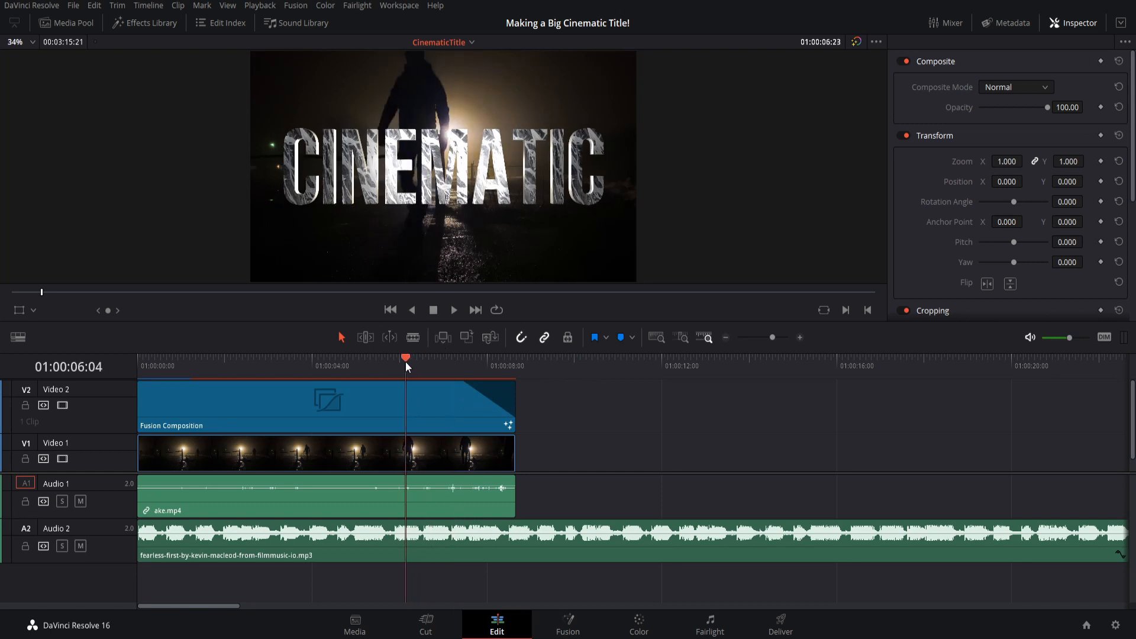
{"action": "key", "text": "space"}
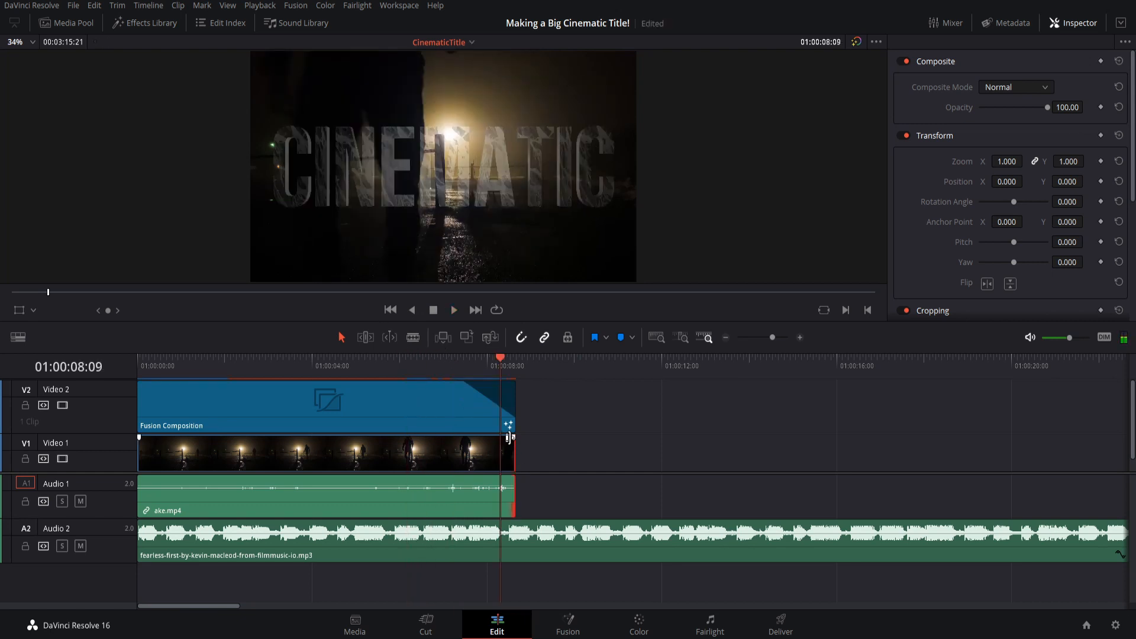
{"action": "left_click_drag", "start_coordinate": [513, 438], "coordinate": [498, 438]}
{"action": "left_click_drag", "start_coordinate": [499, 365], "coordinate": [481, 364]}
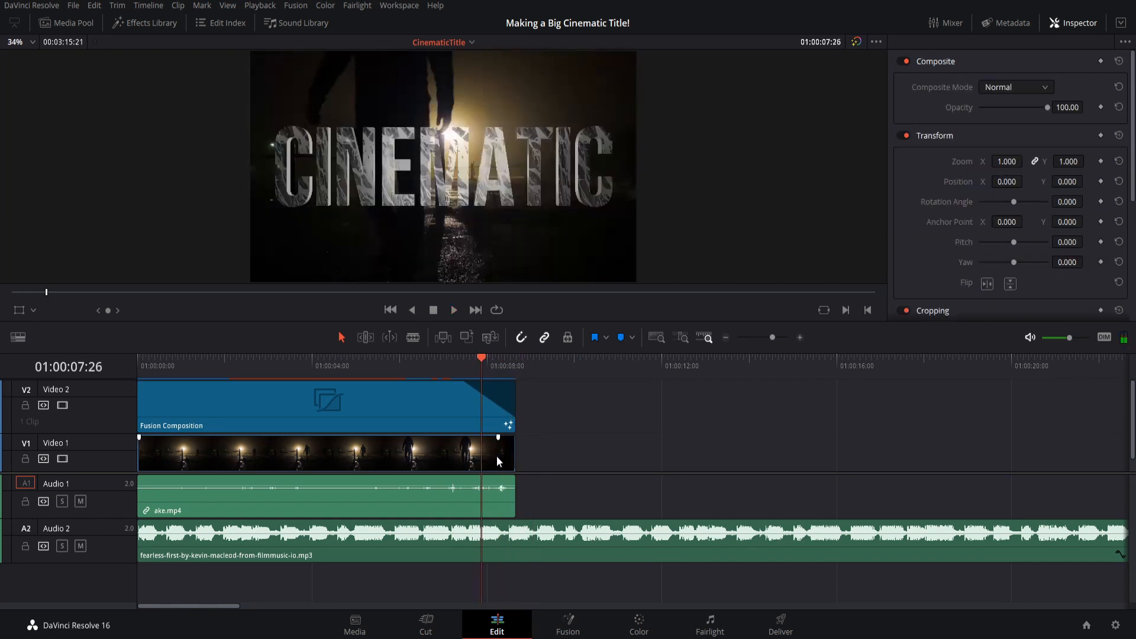
- Trim about a quarter second off the start of the ake.mp4 clip and move it back to the timeline start
{"action": "left_click", "coordinate": [145, 451]}
{"action": "left_click_drag", "start_coordinate": [140, 453], "coordinate": [150, 453]}
{"action": "left_click_drag", "start_coordinate": [361, 458], "coordinate": [357, 463]}
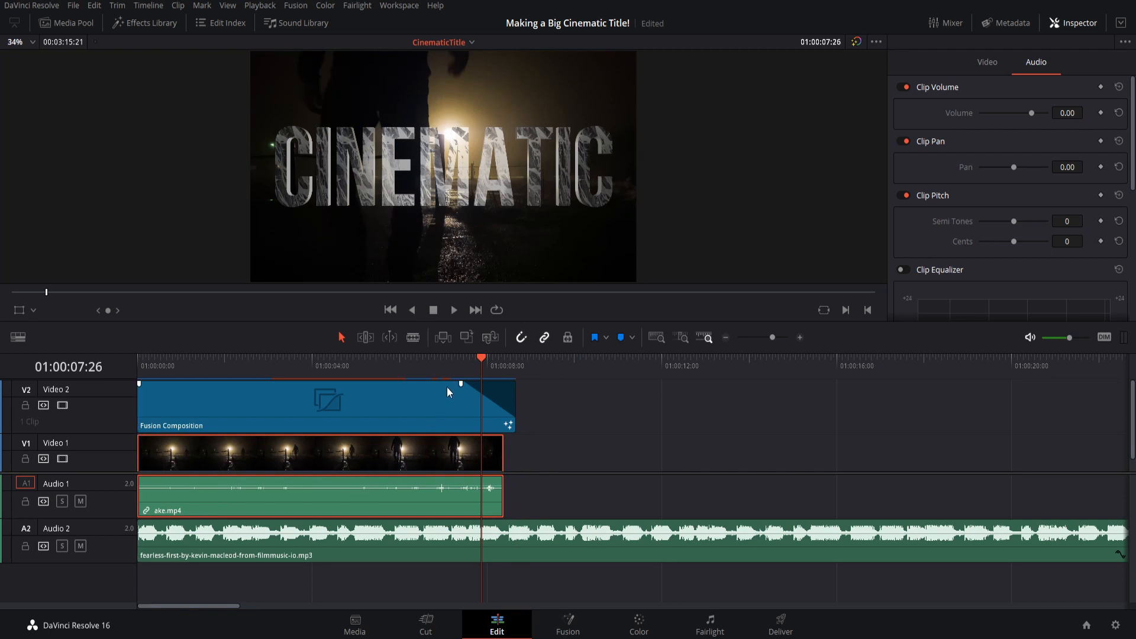
{"action": "left_click", "coordinate": [467, 394]}
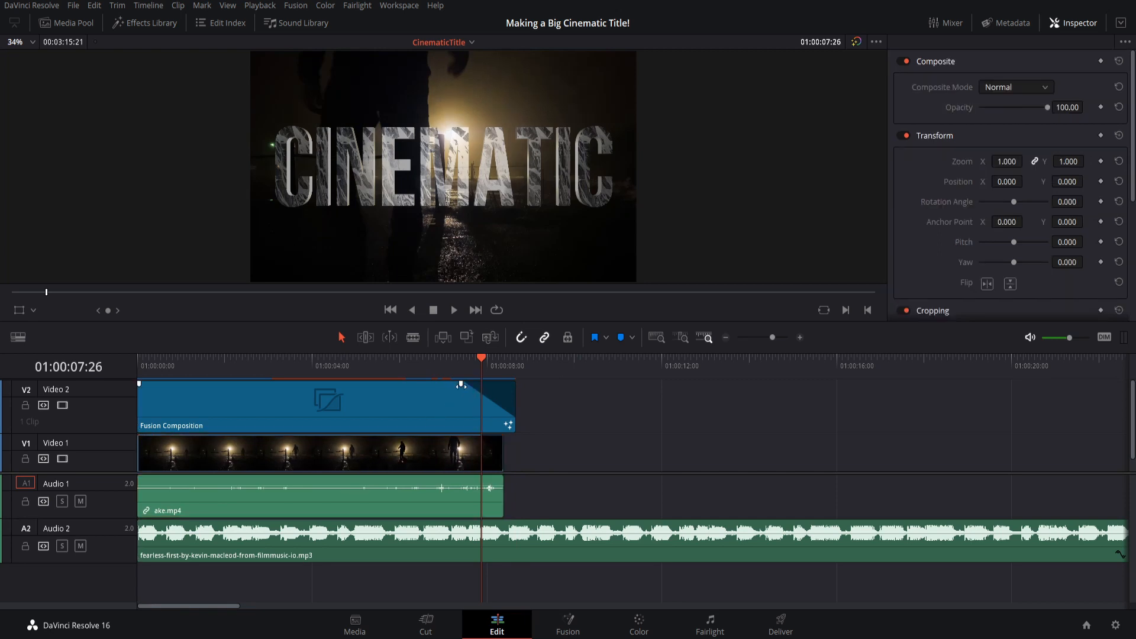
- Shorten the Fusion Composition's fade-out to about 0.7 seconds and lengthen the video clip's fade-out to about 1 second, checking the ending in playback
{"action": "mouse_move", "coordinate": [462, 386]}
{"action": "left_mouse_down"}
{"action": "mouse_move", "coordinate": [493, 391]}
{"action": "mouse_move", "coordinate": [461, 374]}
{"action": "left_mouse_up"}
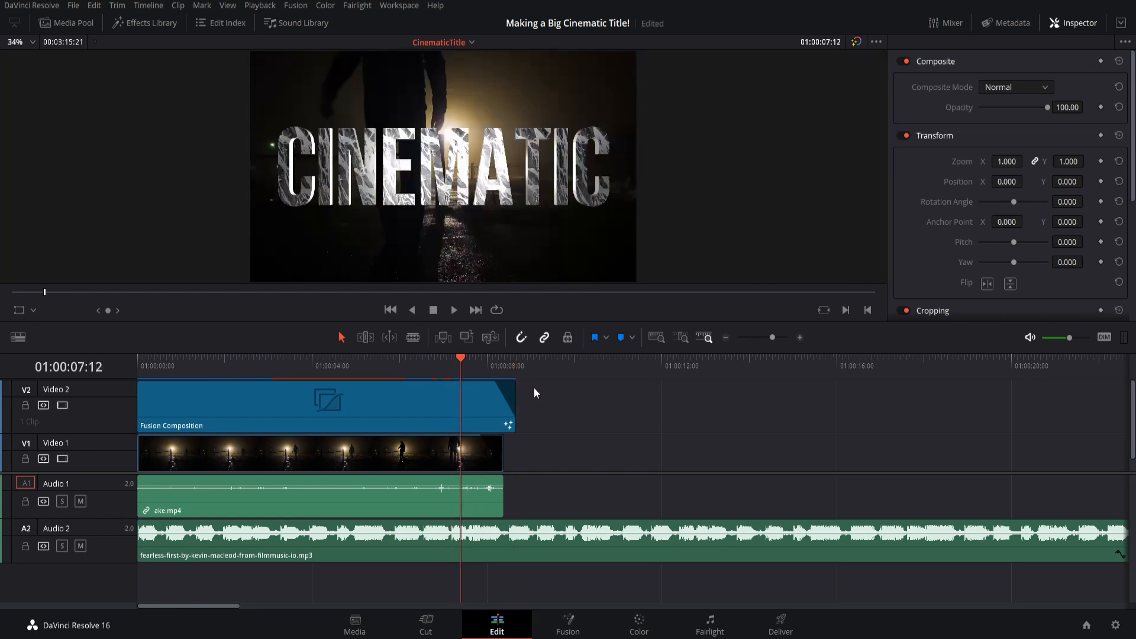
{"action": "left_click", "coordinate": [454, 310]}
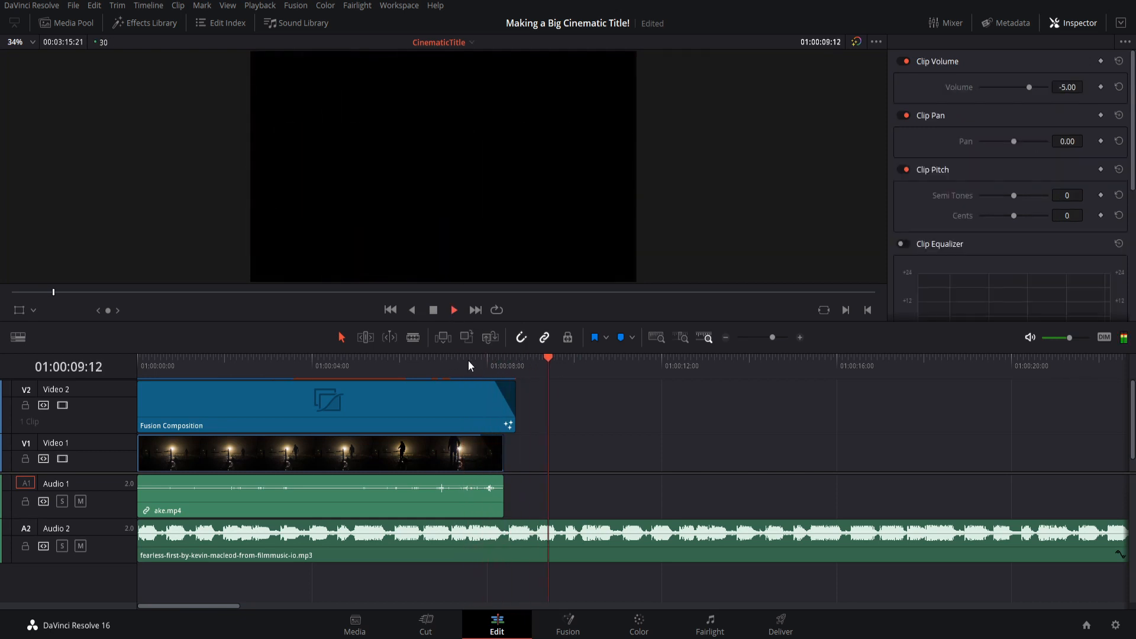
{"action": "left_click", "coordinate": [468, 360]}
{"action": "left_click", "coordinate": [479, 362]}
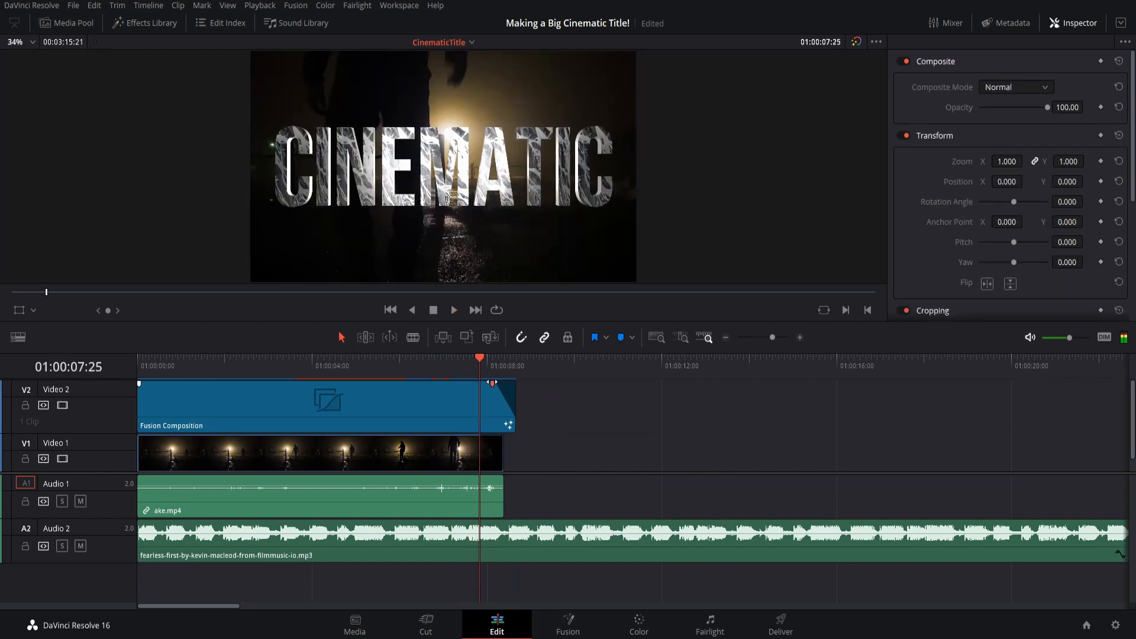
{"action": "mouse_move", "coordinate": [484, 442]}
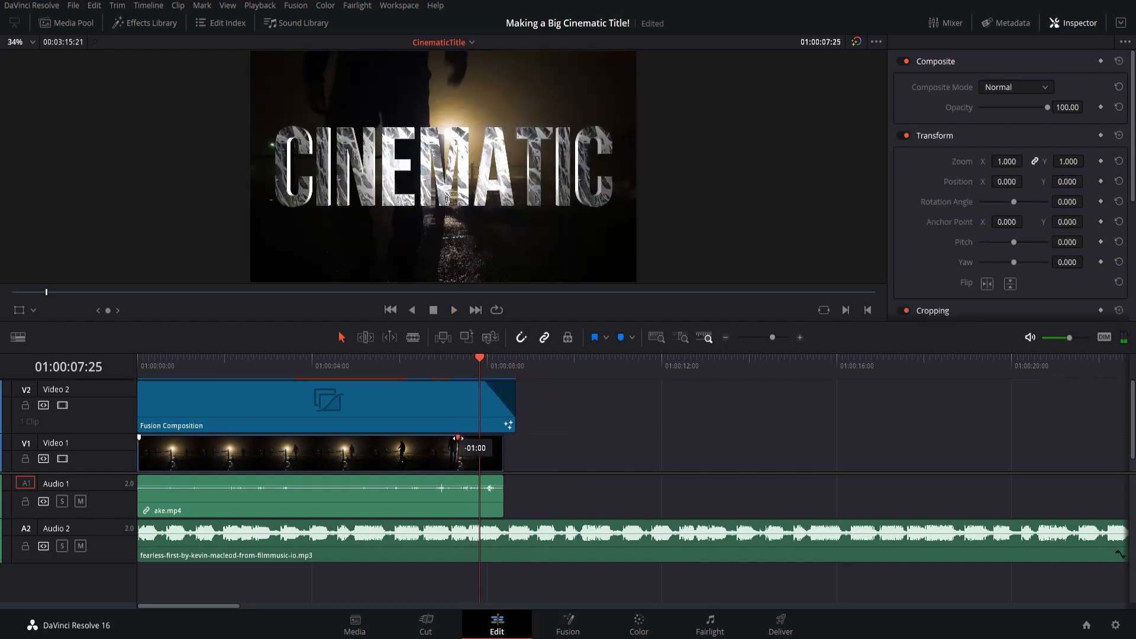
{"action": "left_click", "coordinate": [452, 365]}
{"action": "key", "text": "space"}
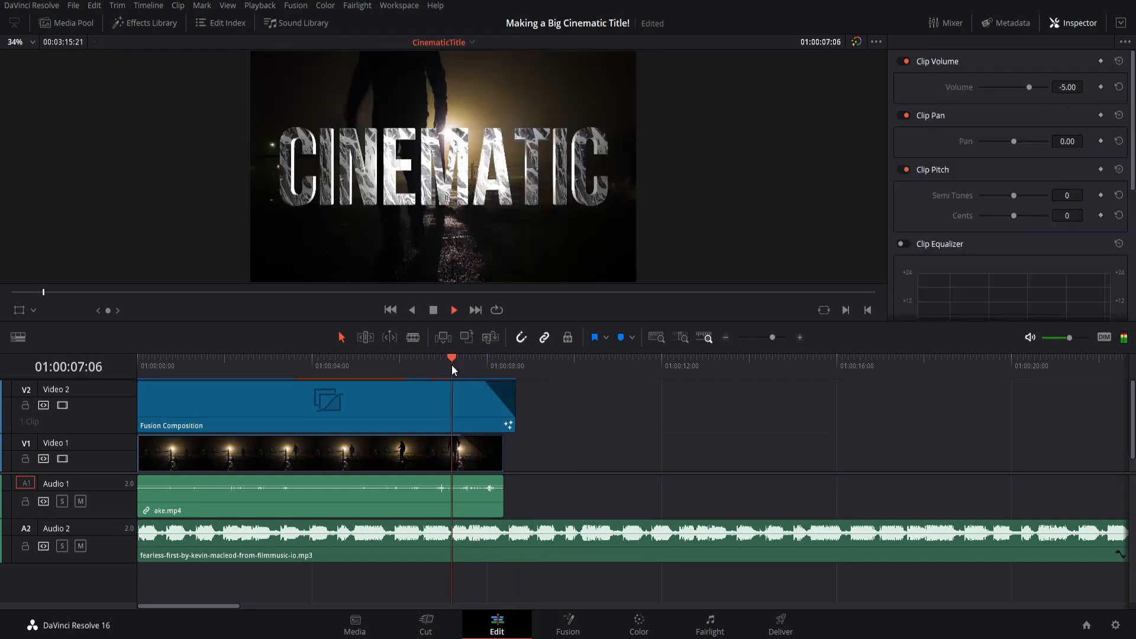
- Split the background music at 01:00:10:01 and delete everything after the cut
{"action": "left_click", "coordinate": [572, 364]}
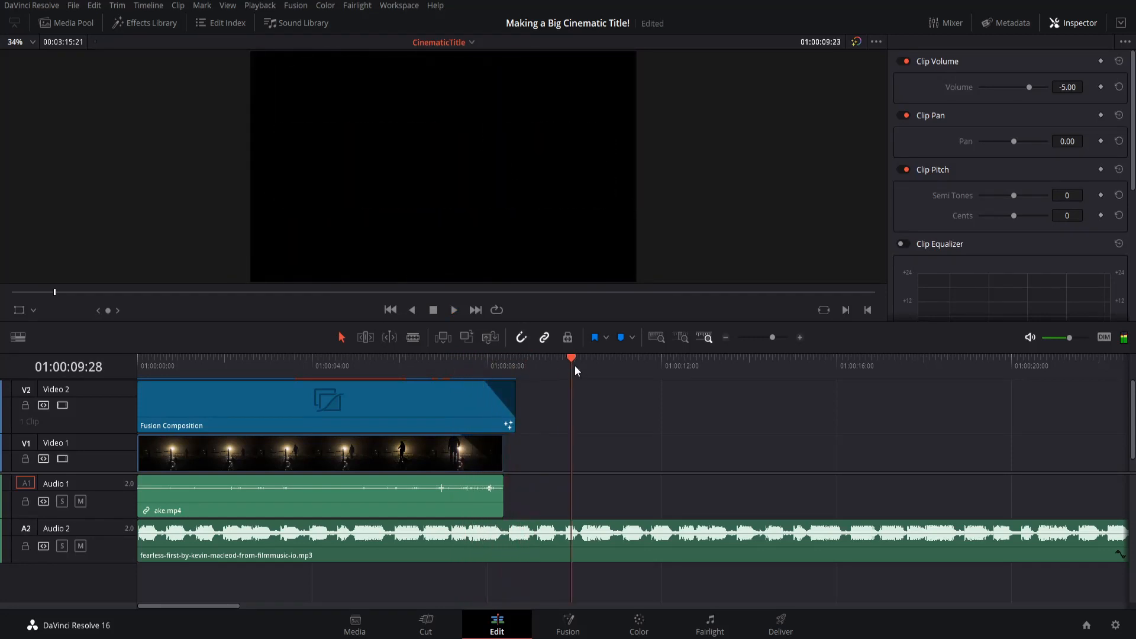
{"action": "left_click_drag", "start_coordinate": [575, 370], "coordinate": [565, 377]}
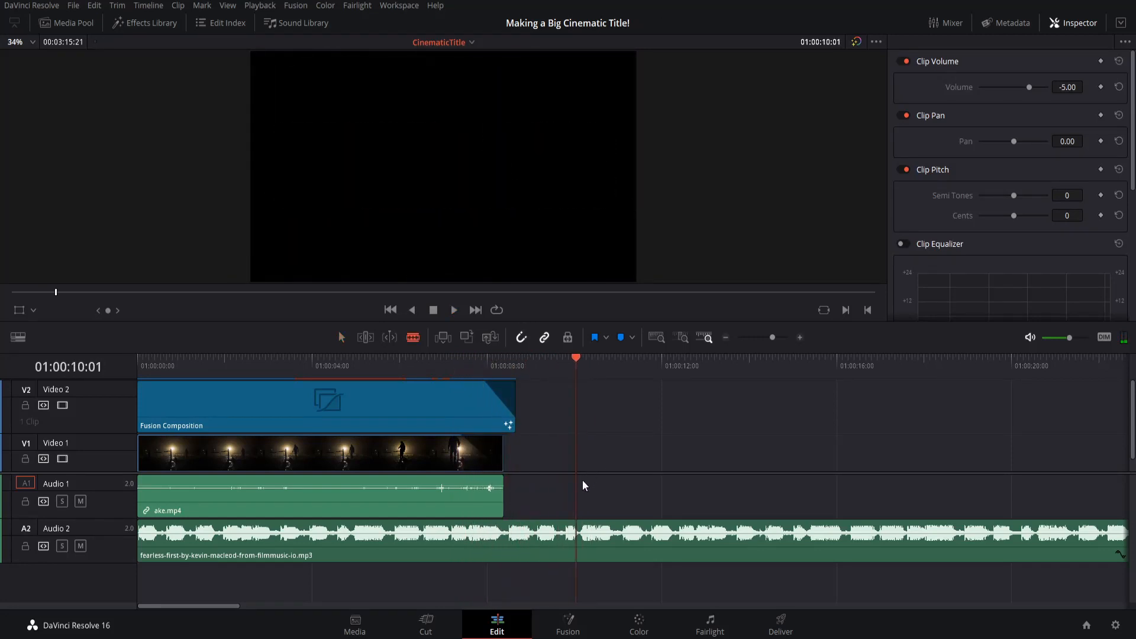
{"action": "key", "text": "a"}
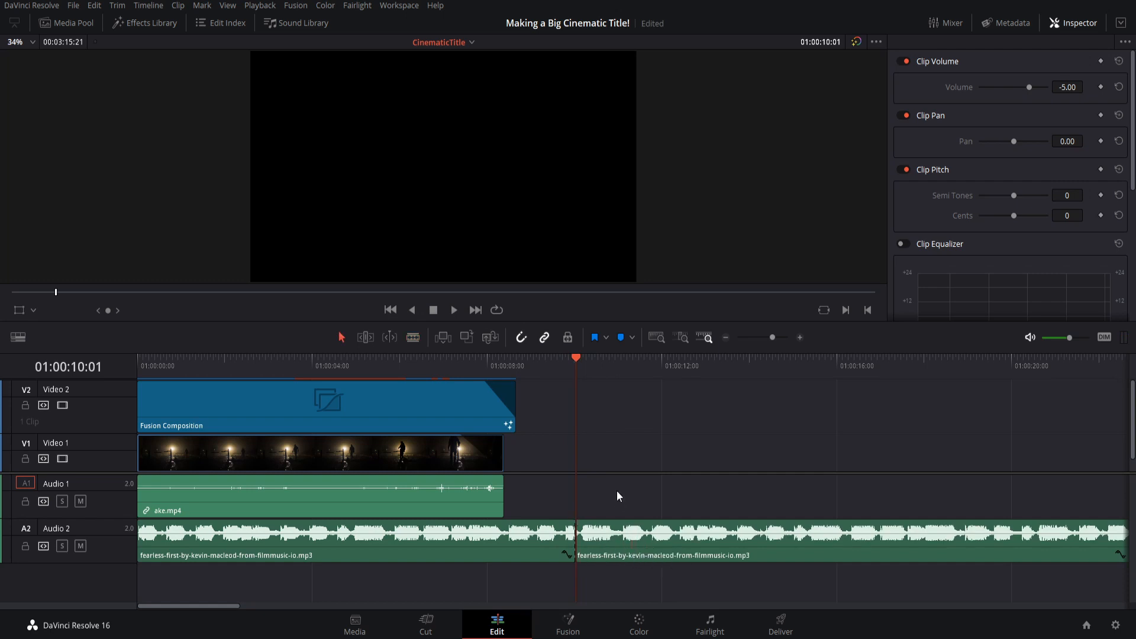
{"action": "key", "text": "Delete"}
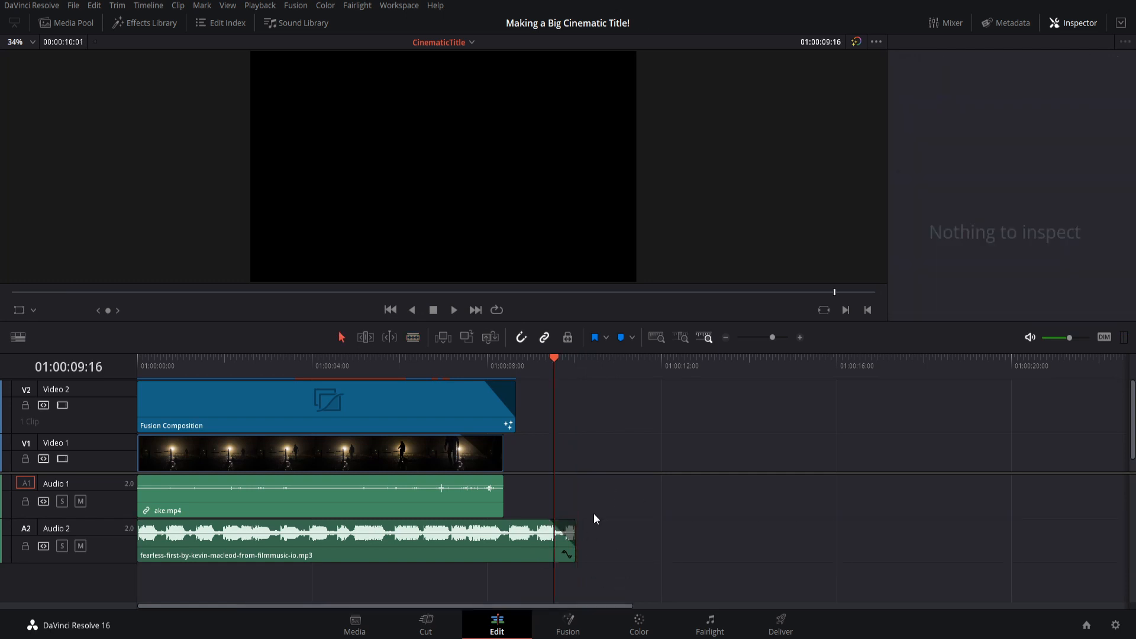
- Fade out the background music over about its last half second and play the ending from 01:00:07:05
{"action": "left_click", "coordinate": [565, 517]}
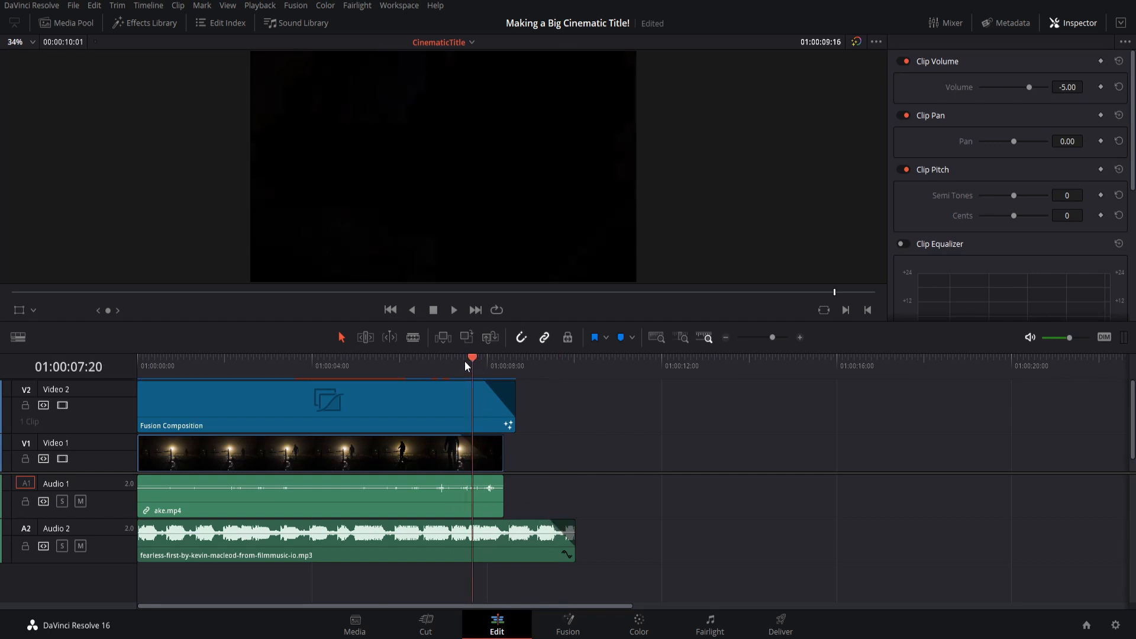
{"action": "left_click_drag", "start_coordinate": [466, 363], "coordinate": [451, 362]}
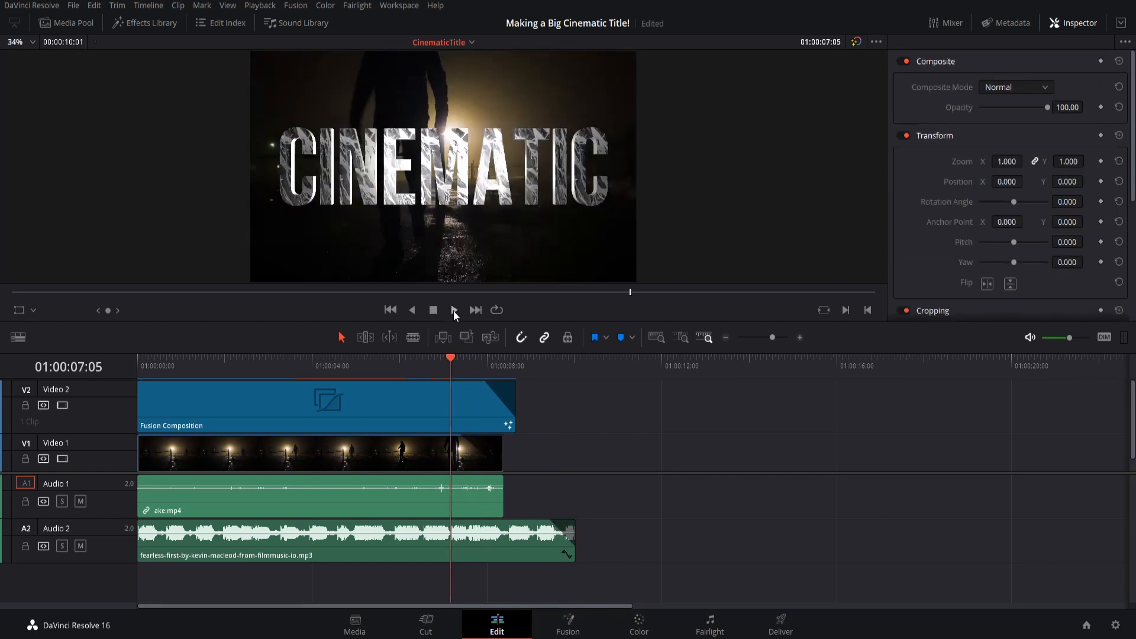
{"action": "left_click", "coordinate": [453, 311]}
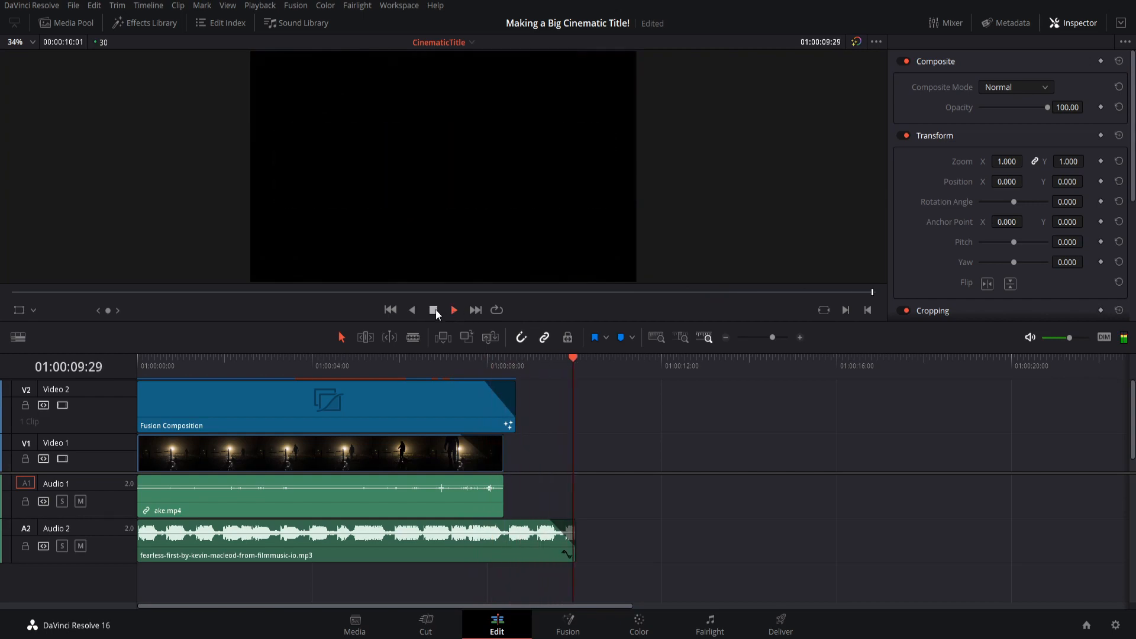
{"action": "left_click", "coordinate": [434, 311]}
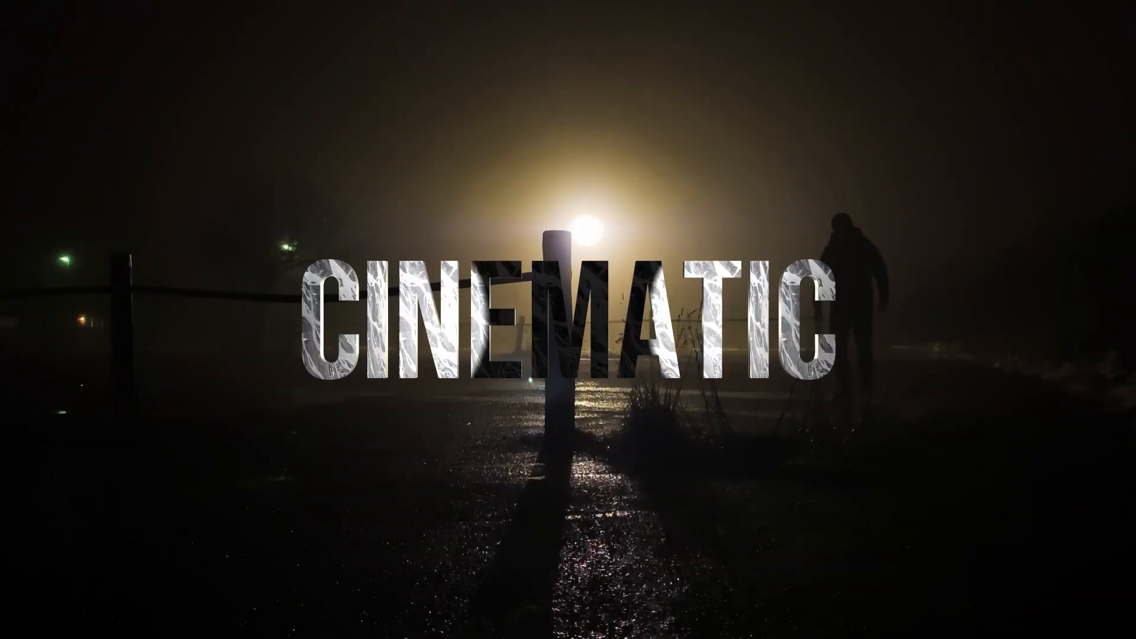